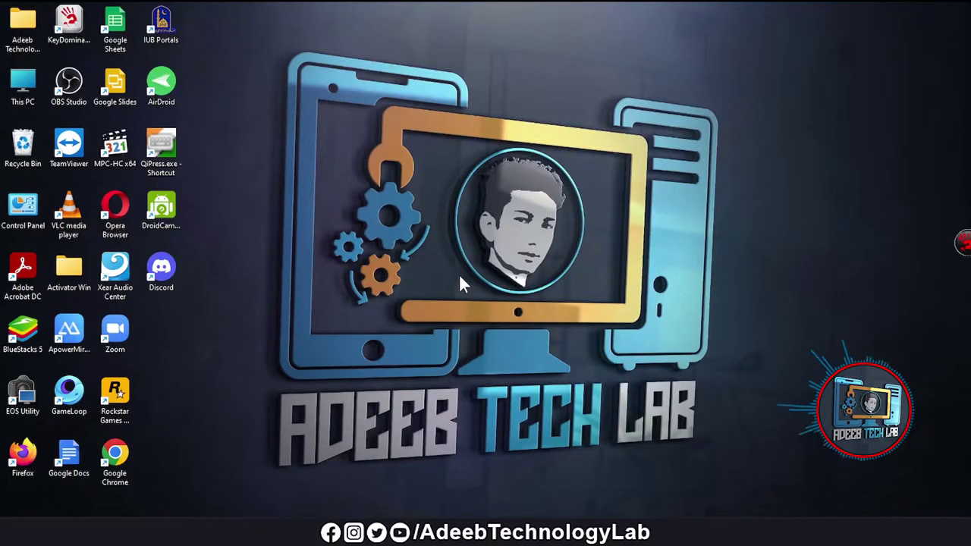
Create 'New Microsoft Publisher Document.pub' on the desktop, keeping its default name.
{"action": "right_click", "coordinate": [498, 200]}
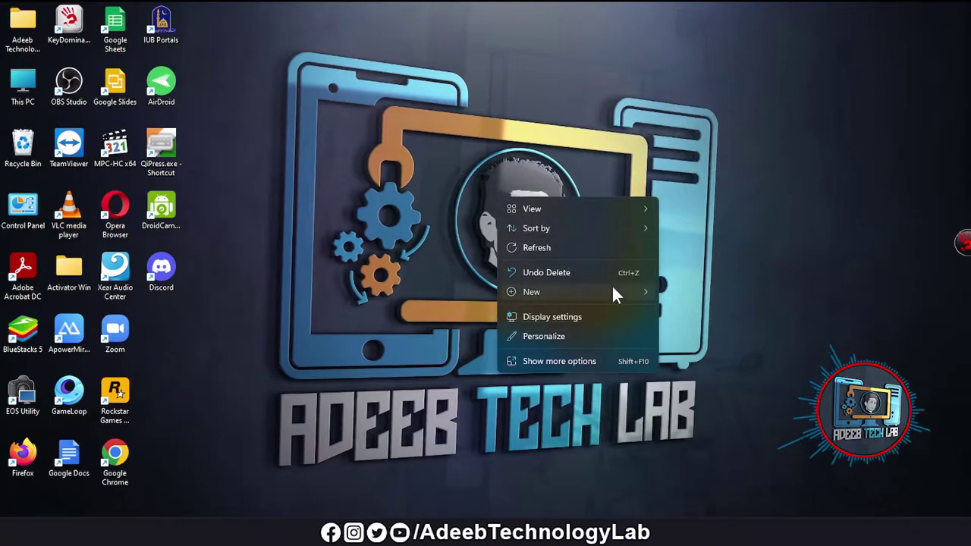
{"action": "mouse_move", "coordinate": [613, 285]}
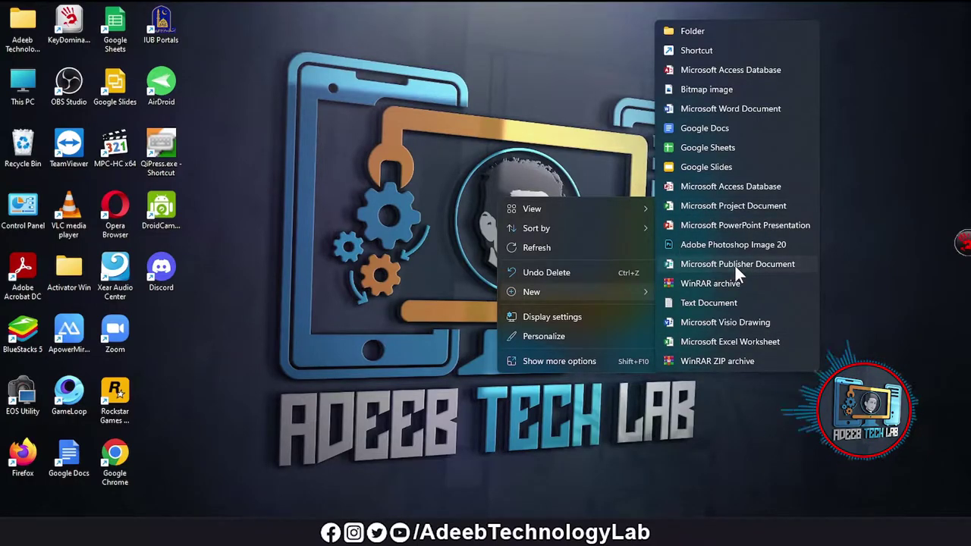
{"action": "left_click", "coordinate": [734, 264]}
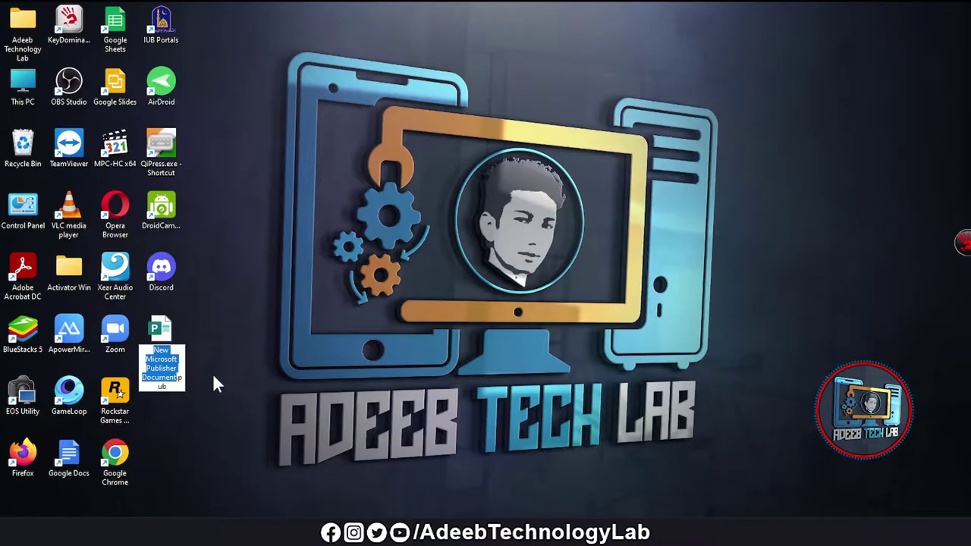
{"action": "key", "text": "Return"}
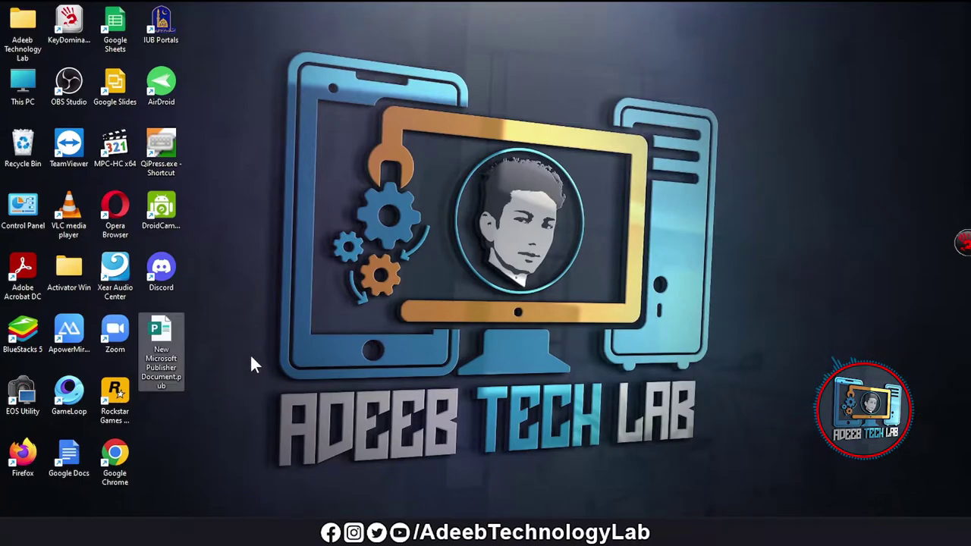
Open the new publication and add Quick Print to the Quick Access Toolbar.
{"action": "key", "text": "Return"}
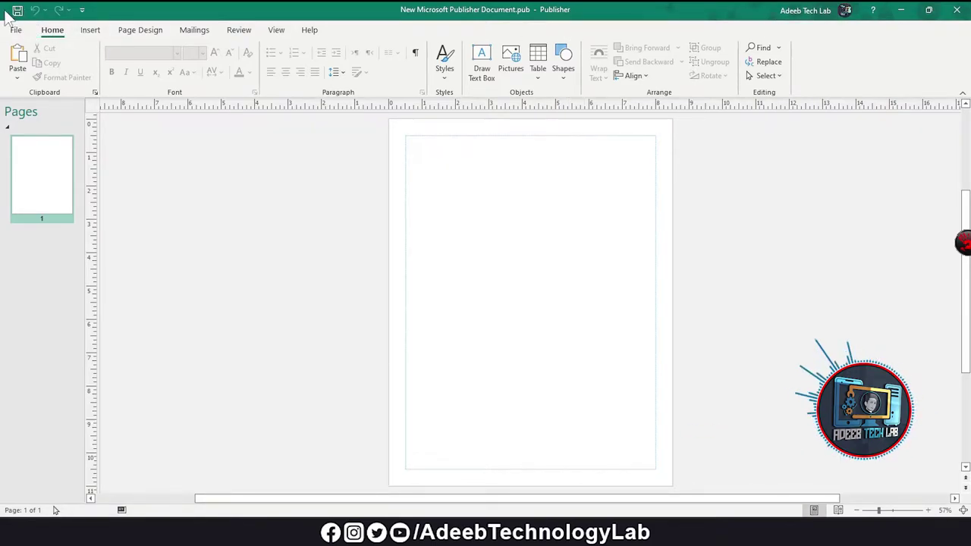
{"action": "left_click", "coordinate": [82, 10]}
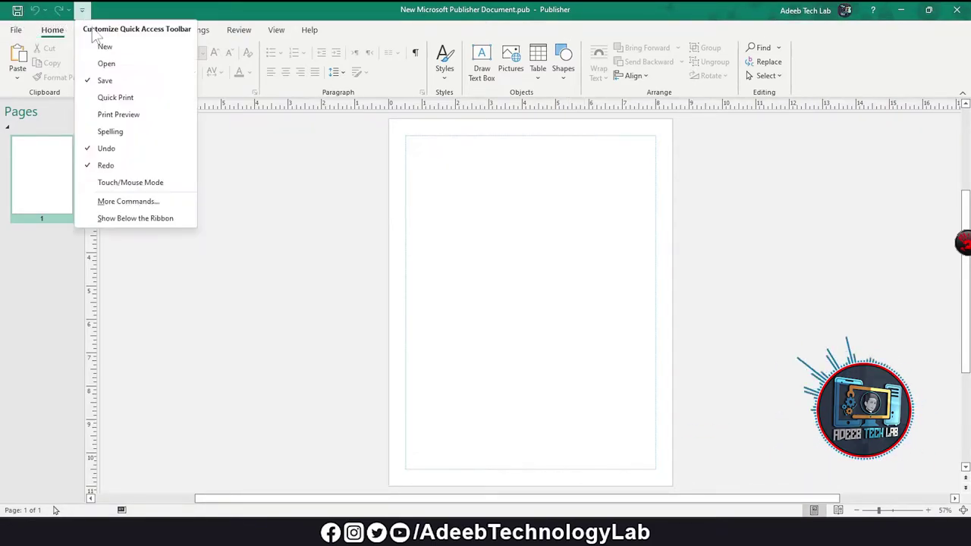
{"action": "left_click", "coordinate": [129, 99]}
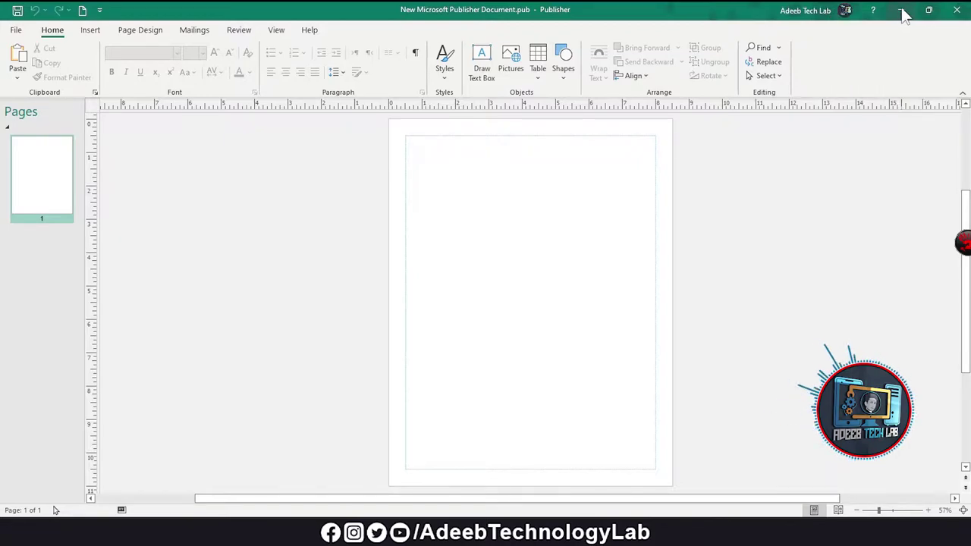
Show the Insert ribbon, scroll around the workspace, then bring up page 1's context menu.
{"action": "left_click", "coordinate": [93, 31]}
{"action": "scroll", "coordinate": [137, 38], "scroll_direction": "down", "scroll_amount": 1}
{"action": "scroll", "coordinate": [197, 35], "scroll_direction": "down", "scroll_amount": 1}
{"action": "scroll", "coordinate": [262, 31], "scroll_direction": "down", "scroll_amount": 2}
{"action": "scroll", "coordinate": [237, 34], "scroll_direction": "down", "scroll_amount": 1}
{"action": "scroll", "coordinate": [118, 34], "scroll_direction": "up", "scroll_amount": 3}
{"action": "scroll", "coordinate": [99, 34], "scroll_direction": "up", "scroll_amount": 2}
{"action": "scroll", "coordinate": [84, 35], "scroll_direction": "up", "scroll_amount": 1}
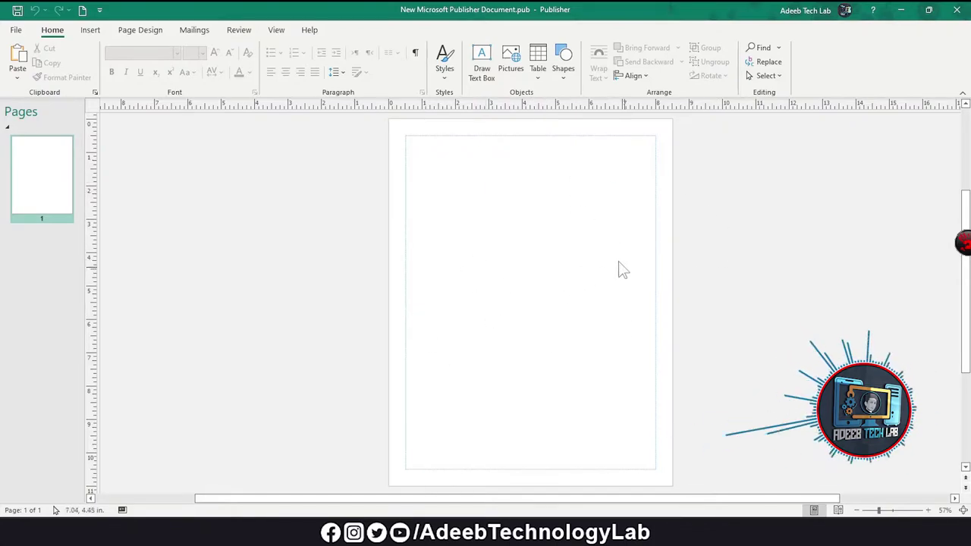
{"action": "scroll", "coordinate": [494, 179], "scroll_direction": "down", "scroll_amount": 1}
{"action": "scroll", "coordinate": [506, 193], "scroll_direction": "up", "scroll_amount": 1}
{"action": "scroll", "coordinate": [528, 213], "scroll_direction": "down", "scroll_amount": 1}
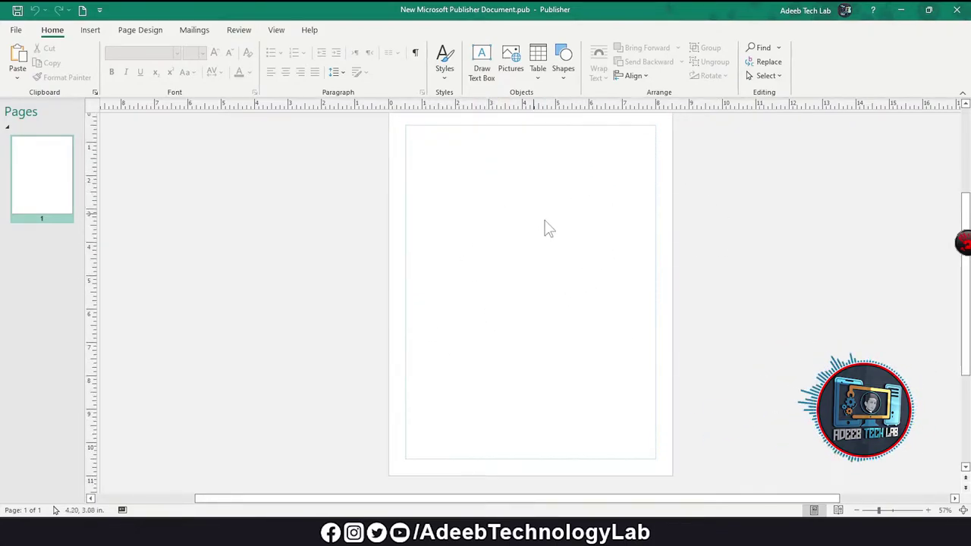
{"action": "mouse_move", "coordinate": [963, 306]}
{"action": "left_mouse_down"}
{"action": "mouse_move", "coordinate": [953, 379]}
{"action": "mouse_move", "coordinate": [948, 340]}
{"action": "left_mouse_up"}
{"action": "left_click_drag", "start_coordinate": [710, 499], "coordinate": [673, 499]}
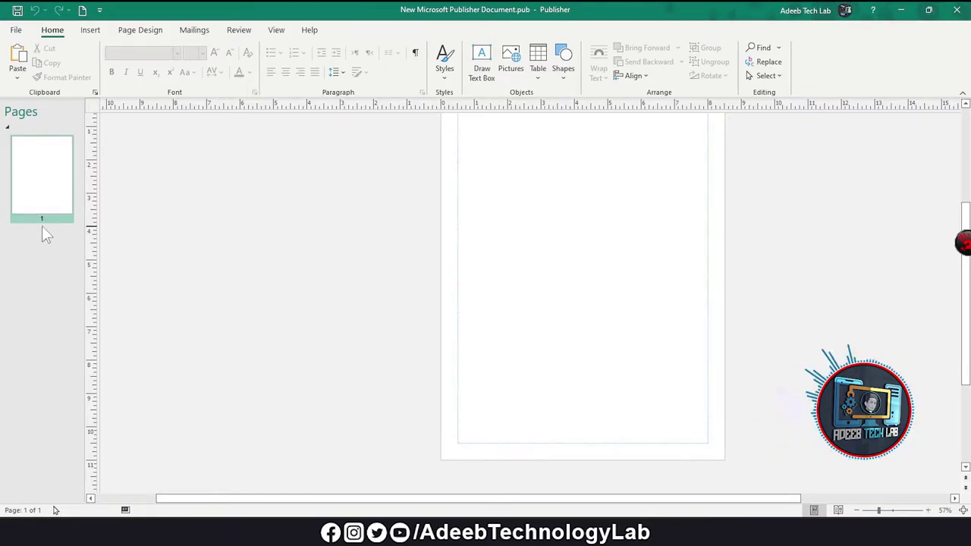
{"action": "right_click", "coordinate": [46, 180]}
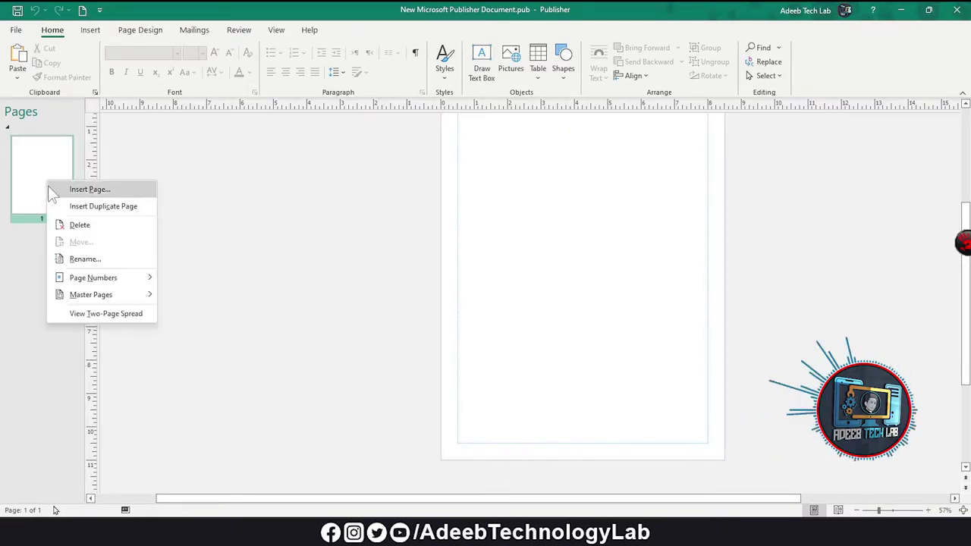
Insert one blank page after page 1, then 5 more pages after page 2.
{"action": "left_click", "coordinate": [76, 190]}
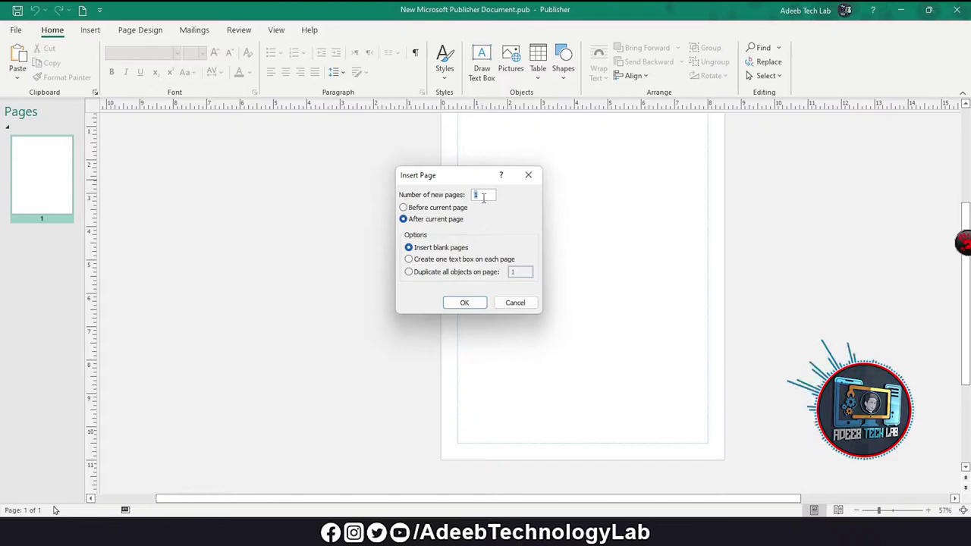
{"action": "left_click", "coordinate": [466, 303]}
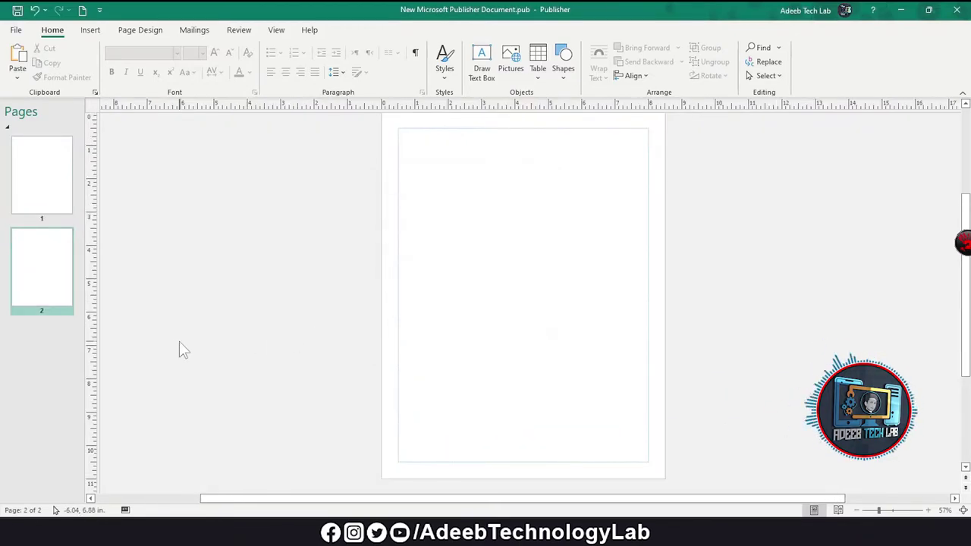
{"action": "right_click", "coordinate": [43, 275]}
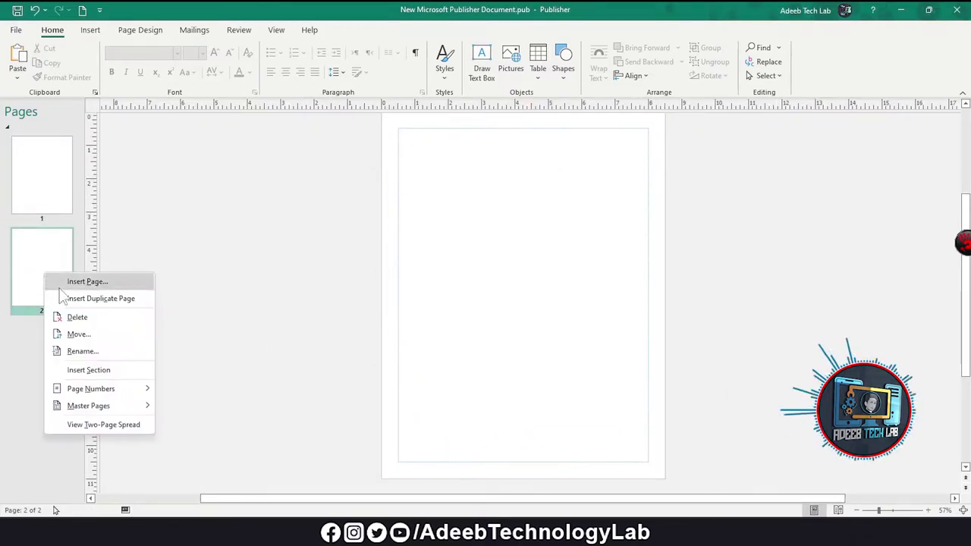
{"action": "left_click", "coordinate": [119, 286]}
{"action": "type", "text": "5"}
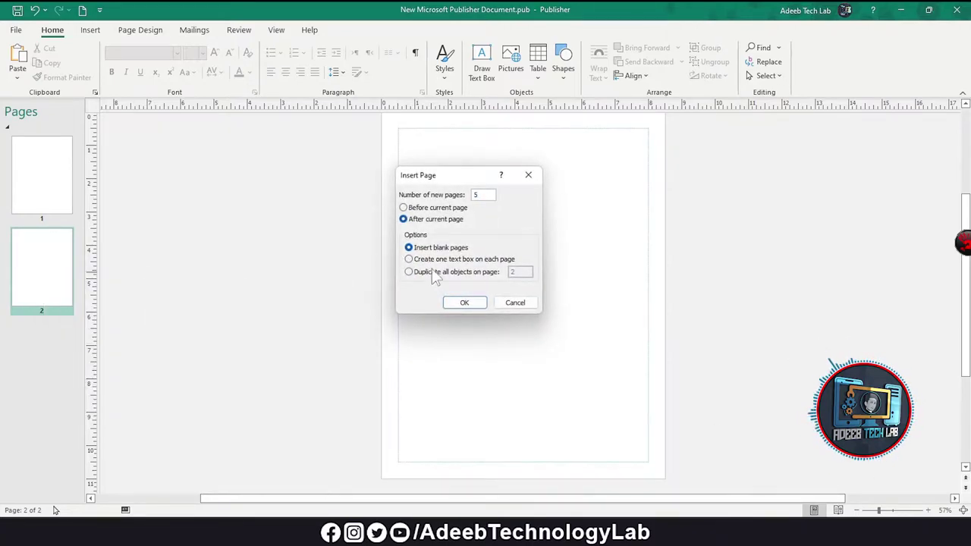
{"action": "left_click", "coordinate": [461, 303]}
Check page 3's options without changing anything, then zoom in on the page.
{"action": "scroll", "coordinate": [36, 366], "scroll_direction": "up", "scroll_amount": 3}
{"action": "scroll", "coordinate": [36, 298], "scroll_direction": "down", "scroll_amount": 3}
{"action": "scroll", "coordinate": [39, 354], "scroll_direction": "up", "scroll_amount": 3}
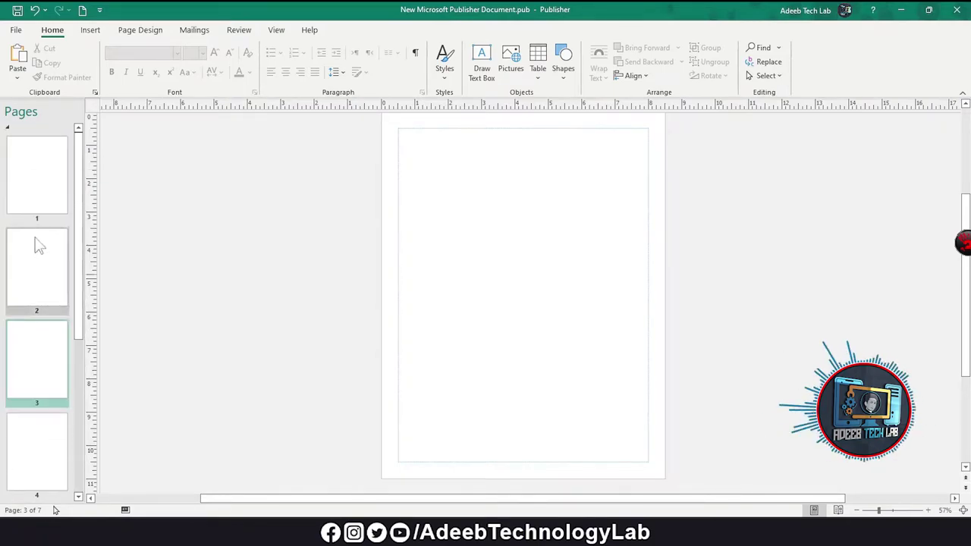
{"action": "scroll", "coordinate": [19, 333], "scroll_direction": "down", "scroll_amount": 2}
{"action": "right_click", "coordinate": [38, 296]}
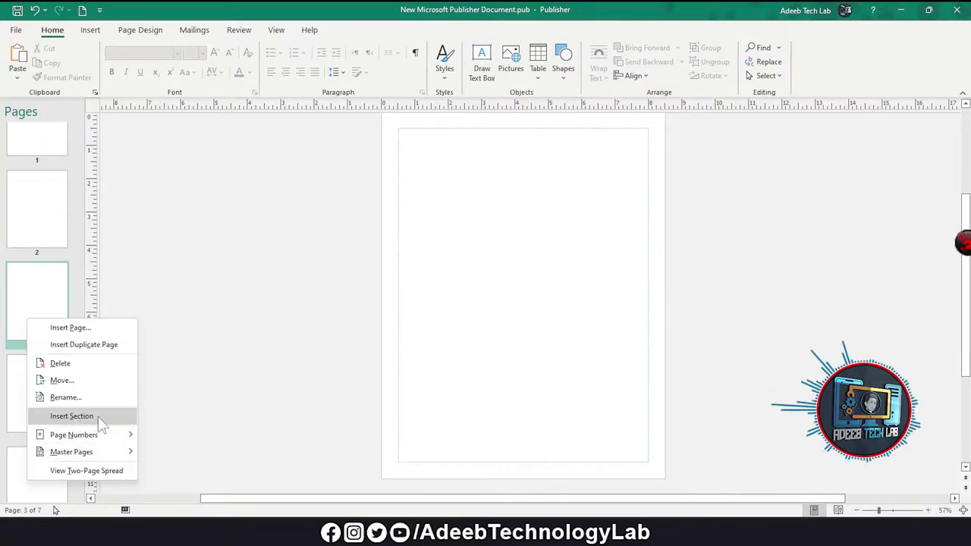
{"action": "scroll", "coordinate": [53, 220], "scroll_direction": "up", "scroll_amount": 1}
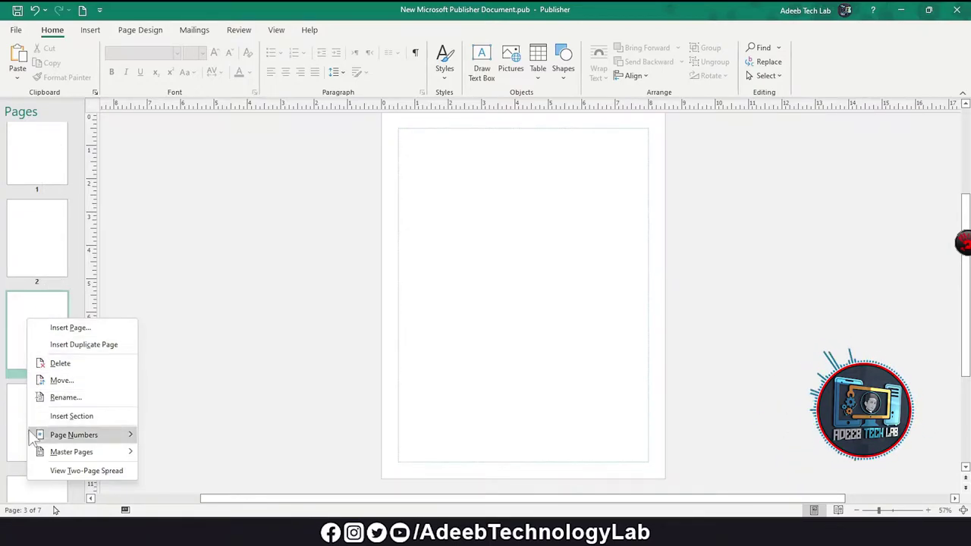
{"action": "mouse_move", "coordinate": [69, 435]}
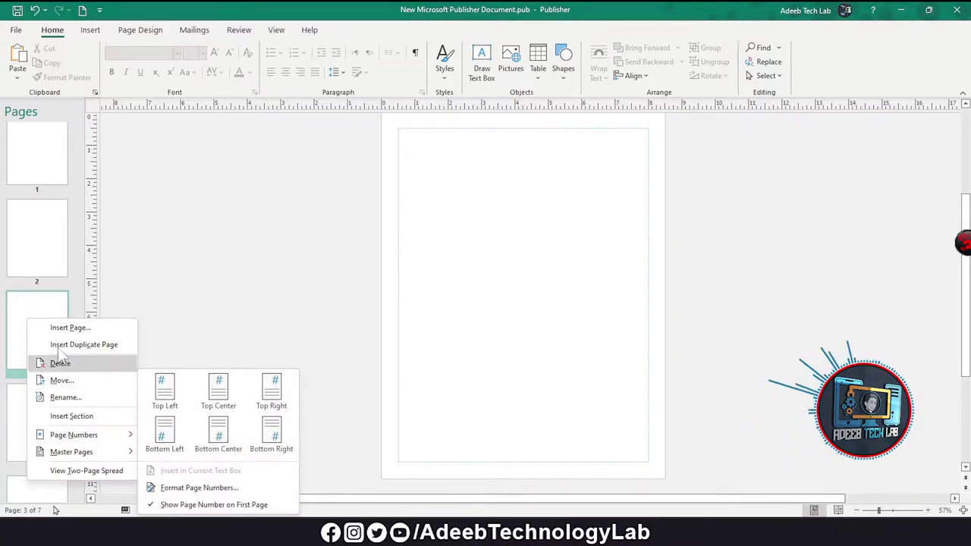
{"action": "mouse_move", "coordinate": [76, 451]}
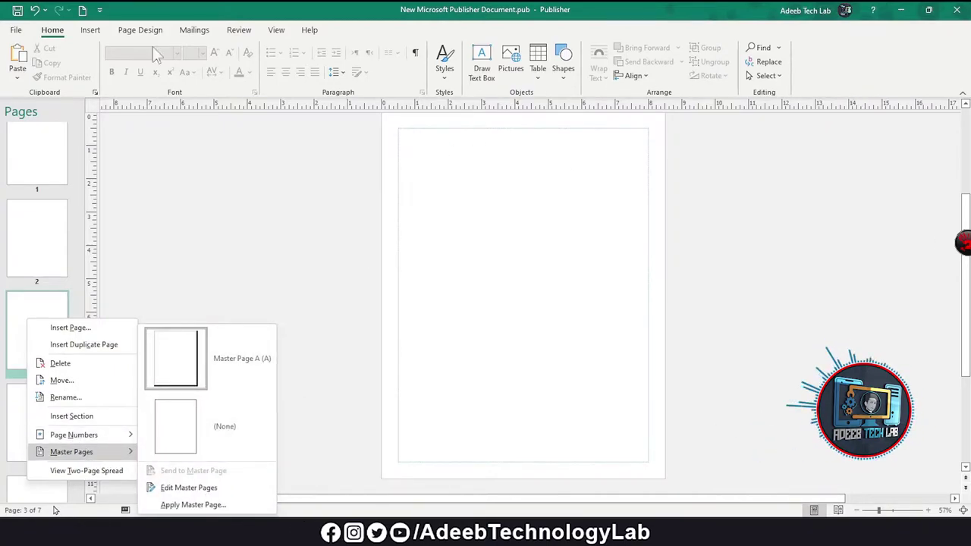
{"action": "left_click", "coordinate": [69, 276]}
{"action": "scroll", "coordinate": [46, 289], "scroll_direction": "down", "scroll_amount": 3}
{"action": "scroll", "coordinate": [43, 324], "scroll_direction": "down", "scroll_amount": 2}
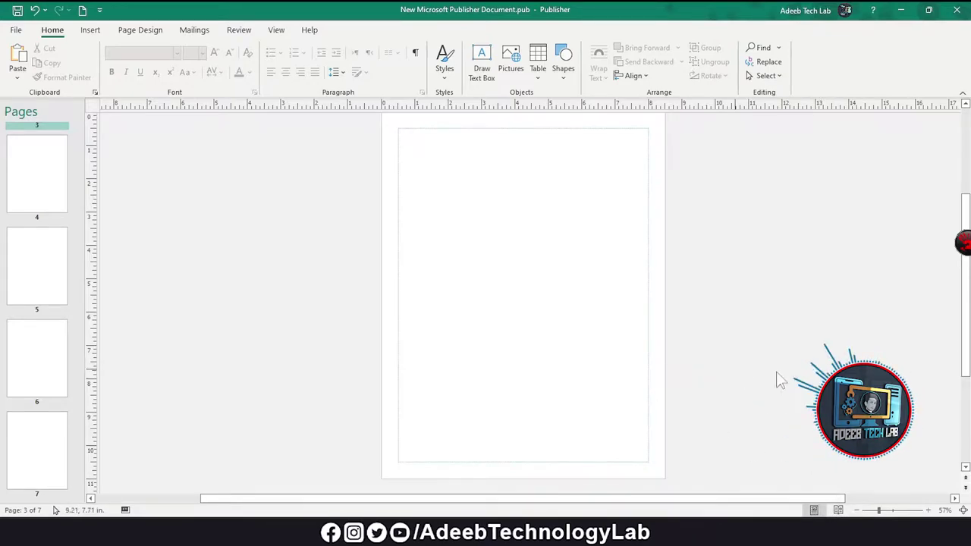
{"action": "left_click", "coordinate": [927, 509]}
Zoom in and back out to fit the page, then go to File > New templates.
{"action": "left_click", "coordinate": [927, 510]}
{"action": "left_click", "coordinate": [927, 510]}
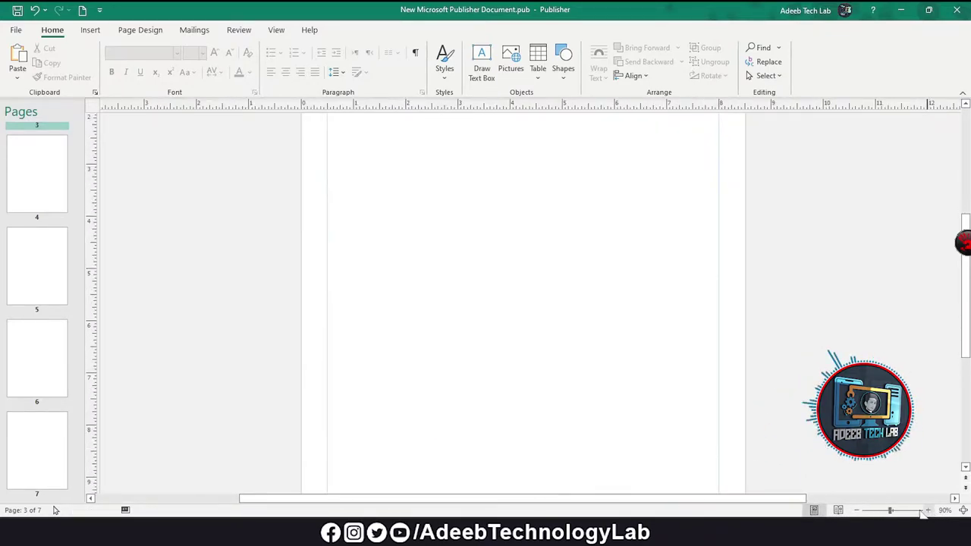
{"action": "left_click", "coordinate": [858, 510]}
{"action": "left_click", "coordinate": [858, 511]}
{"action": "left_click", "coordinate": [859, 510]}
{"action": "left_click", "coordinate": [858, 511]}
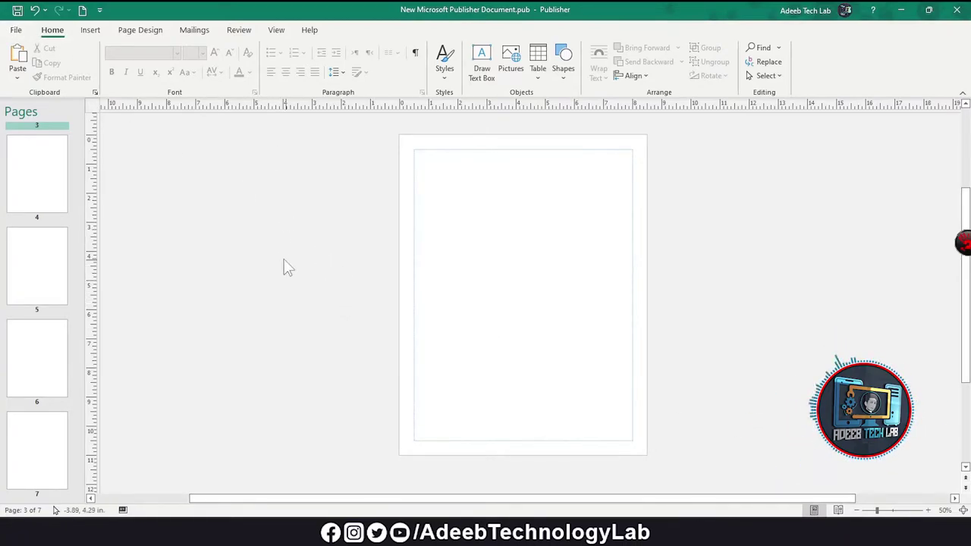
{"action": "left_click", "coordinate": [16, 30]}
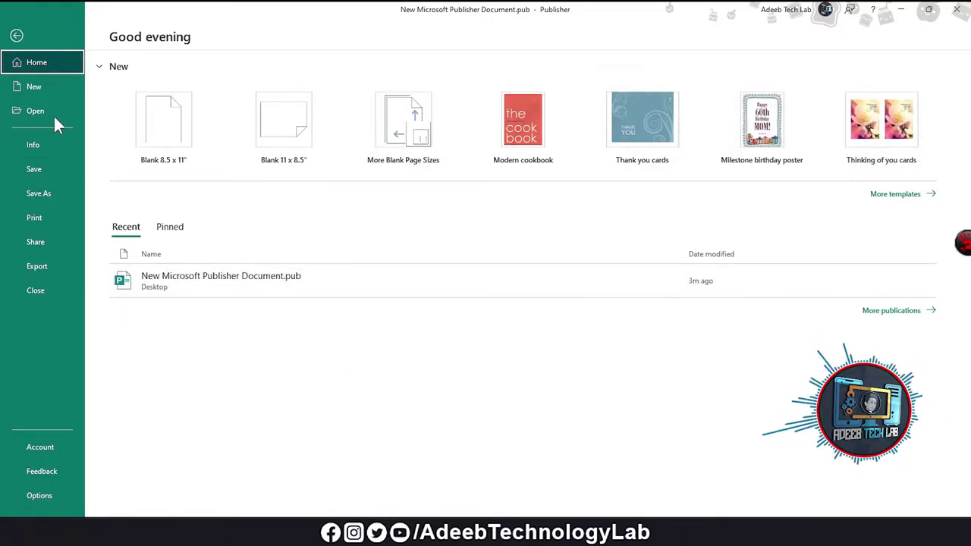
{"action": "left_click", "coordinate": [44, 89]}
Scroll through the featured templates and select the online template search.
{"action": "scroll", "coordinate": [650, 293], "scroll_direction": "down", "scroll_amount": 3}
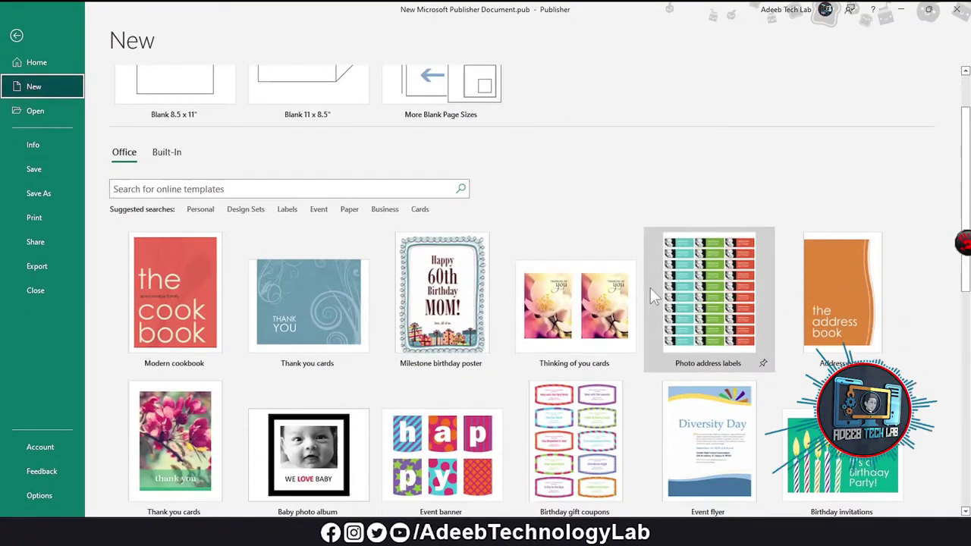
{"action": "scroll", "coordinate": [605, 182], "scroll_direction": "down", "scroll_amount": 2}
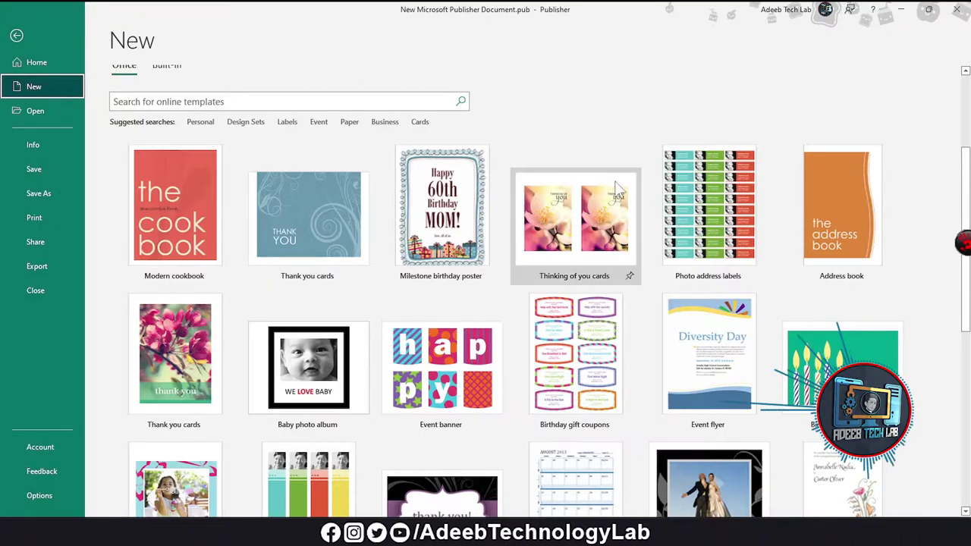
{"action": "scroll", "coordinate": [613, 173], "scroll_direction": "down", "scroll_amount": 3}
{"action": "scroll", "coordinate": [629, 397], "scroll_direction": "down", "scroll_amount": 3}
{"action": "scroll", "coordinate": [505, 311], "scroll_direction": "up", "scroll_amount": 2}
{"action": "scroll", "coordinate": [509, 327], "scroll_direction": "up", "scroll_amount": 3}
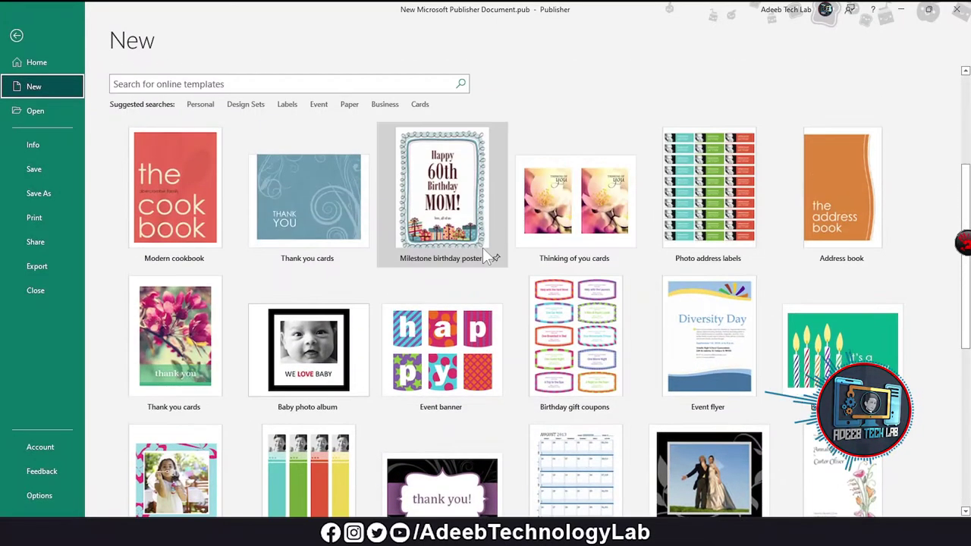
{"action": "scroll", "coordinate": [482, 248], "scroll_direction": "up", "scroll_amount": 3}
{"action": "left_click", "coordinate": [194, 259]}
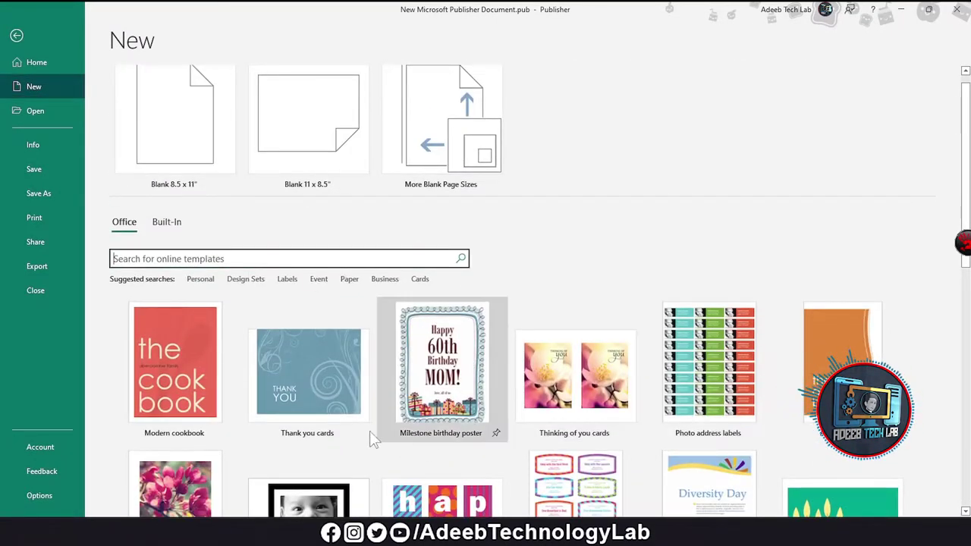
{"action": "scroll", "coordinate": [444, 364], "scroll_direction": "down", "scroll_amount": 1}
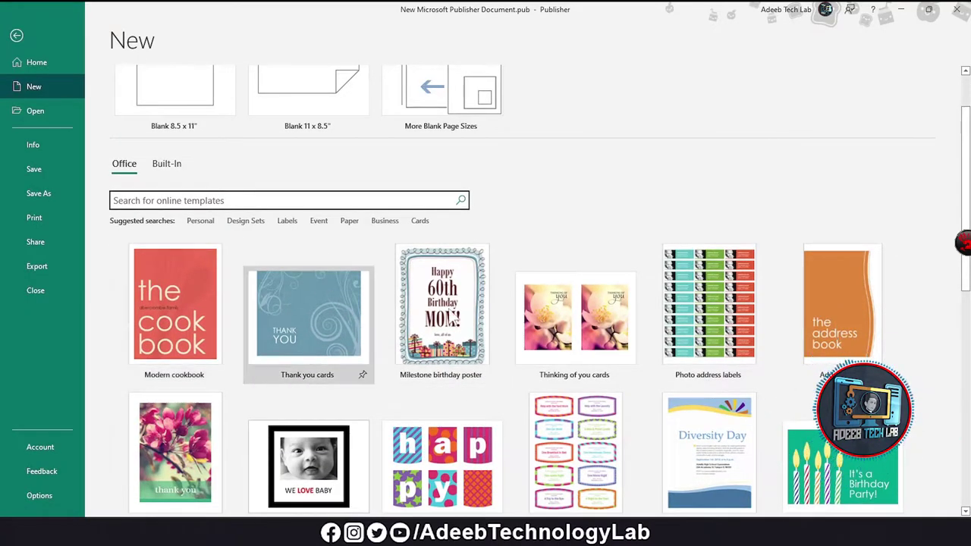
{"action": "scroll", "coordinate": [330, 299], "scroll_direction": "down", "scroll_amount": 1}
{"action": "scroll", "coordinate": [284, 231], "scroll_direction": "up", "scroll_amount": 2}
Scroll through the built-in template categories.
{"action": "left_click", "coordinate": [161, 194]}
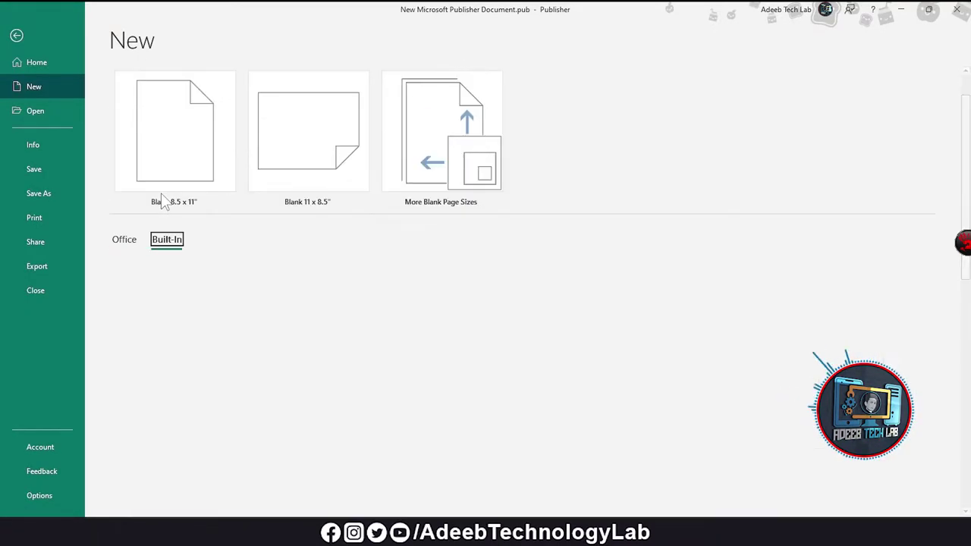
{"action": "scroll", "coordinate": [542, 281], "scroll_direction": "down", "scroll_amount": 3}
{"action": "scroll", "coordinate": [542, 280], "scroll_direction": "down", "scroll_amount": 6}
{"action": "scroll", "coordinate": [644, 273], "scroll_direction": "up", "scroll_amount": 3}
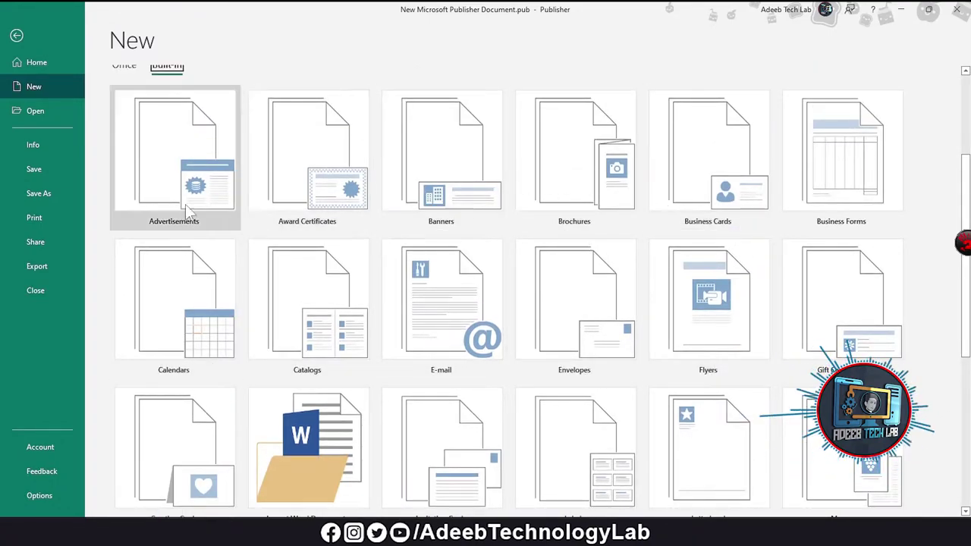
{"action": "scroll", "coordinate": [482, 251], "scroll_direction": "down", "scroll_amount": 6}
{"action": "scroll", "coordinate": [505, 285], "scroll_direction": "down", "scroll_amount": 5}
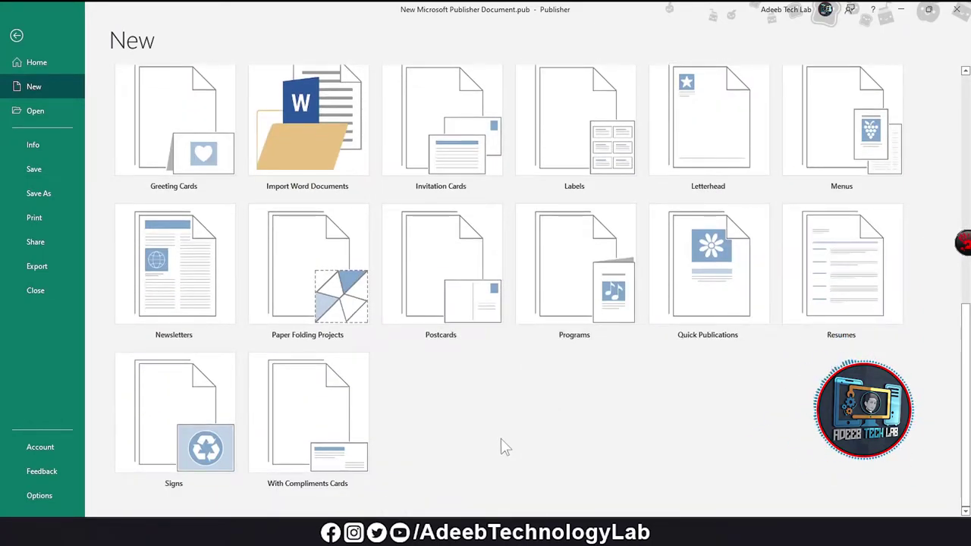
{"action": "scroll", "coordinate": [502, 436], "scroll_direction": "up", "scroll_amount": 2}
{"action": "scroll", "coordinate": [506, 424], "scroll_direction": "up", "scroll_amount": 2}
{"action": "scroll", "coordinate": [528, 348], "scroll_direction": "up", "scroll_amount": 2}
{"action": "scroll", "coordinate": [503, 281], "scroll_direction": "up", "scroll_amount": 2}
Scroll the Office templates, then show the Recent publications list on the Open page.
{"action": "left_click", "coordinate": [125, 238]}
{"action": "scroll", "coordinate": [549, 292], "scroll_direction": "down", "scroll_amount": 3}
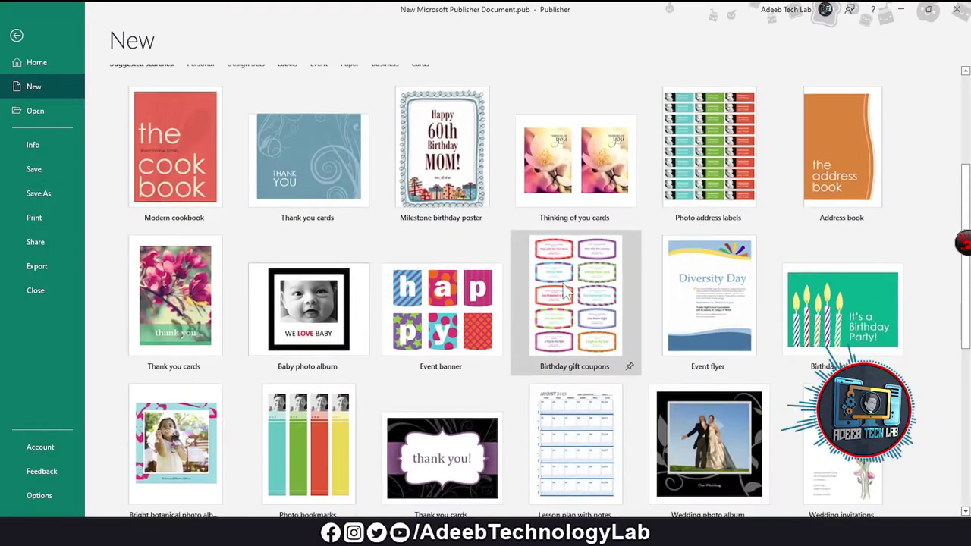
{"action": "scroll", "coordinate": [546, 288], "scroll_direction": "up", "scroll_amount": 1}
{"action": "scroll", "coordinate": [341, 226], "scroll_direction": "down", "scroll_amount": 1}
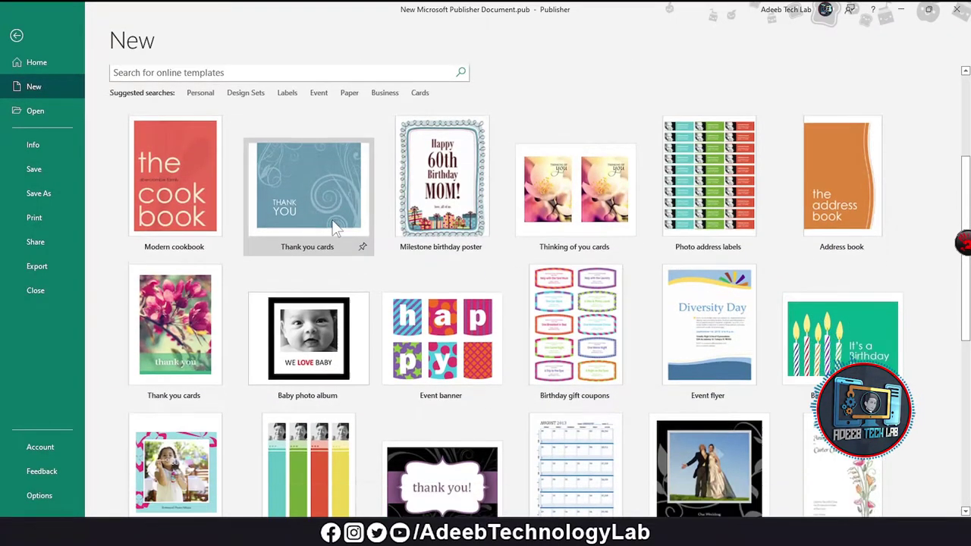
{"action": "scroll", "coordinate": [335, 227], "scroll_direction": "up", "scroll_amount": 2}
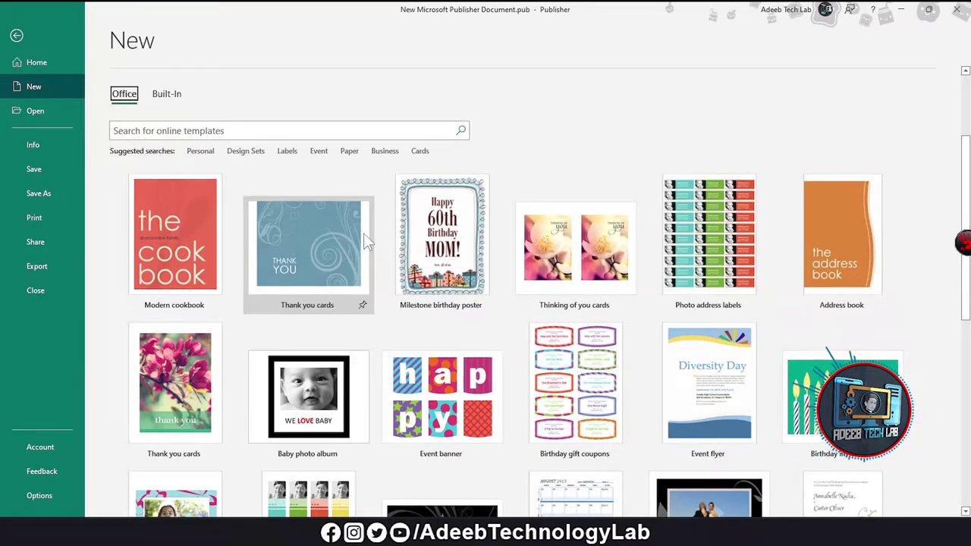
{"action": "scroll", "coordinate": [364, 234], "scroll_direction": "down", "scroll_amount": 5}
{"action": "scroll", "coordinate": [364, 234], "scroll_direction": "down", "scroll_amount": 4}
{"action": "scroll", "coordinate": [364, 233], "scroll_direction": "up", "scroll_amount": 5}
{"action": "left_click", "coordinate": [24, 109]}
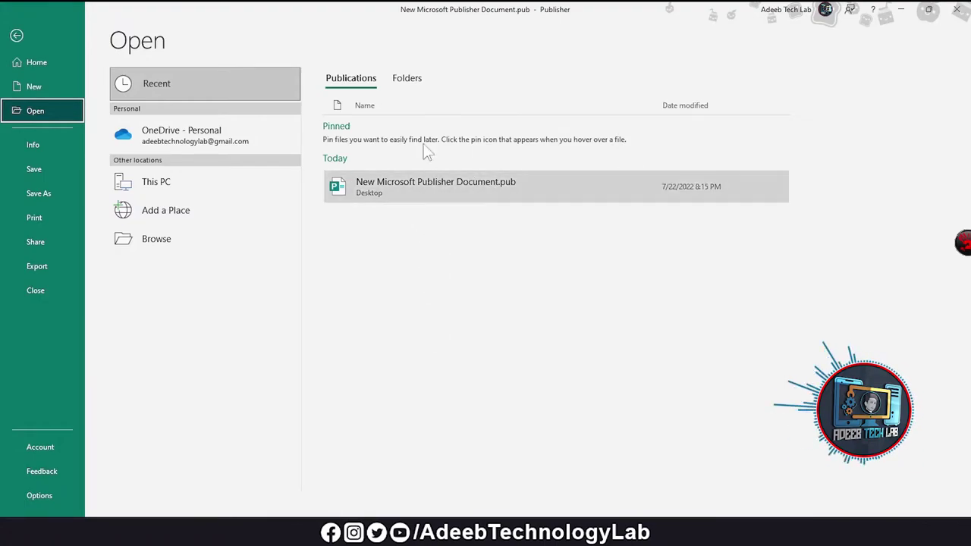
Toggle recent Folders and Publications, view Info, return to the pages, then show Print settings.
{"action": "left_click", "coordinate": [413, 81]}
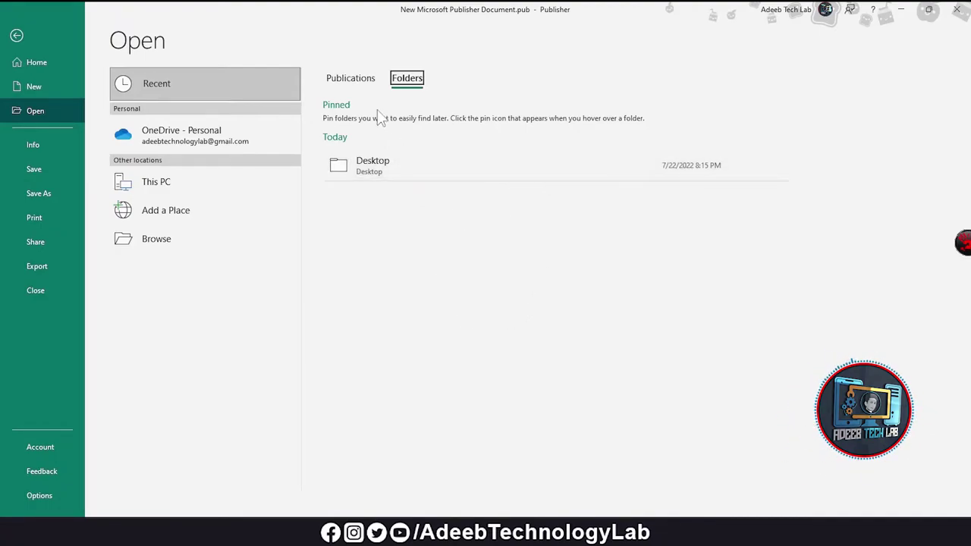
{"action": "left_click", "coordinate": [361, 85]}
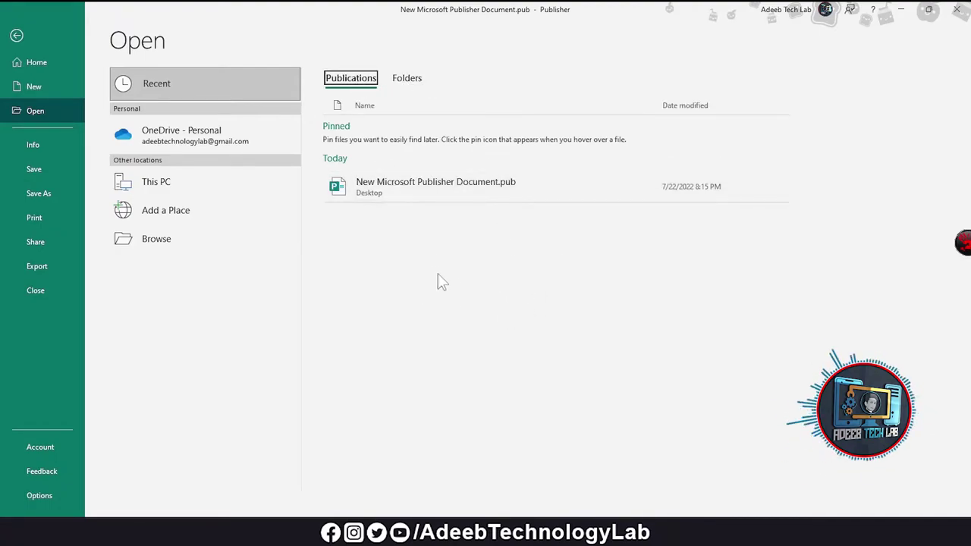
{"action": "left_click", "coordinate": [62, 152]}
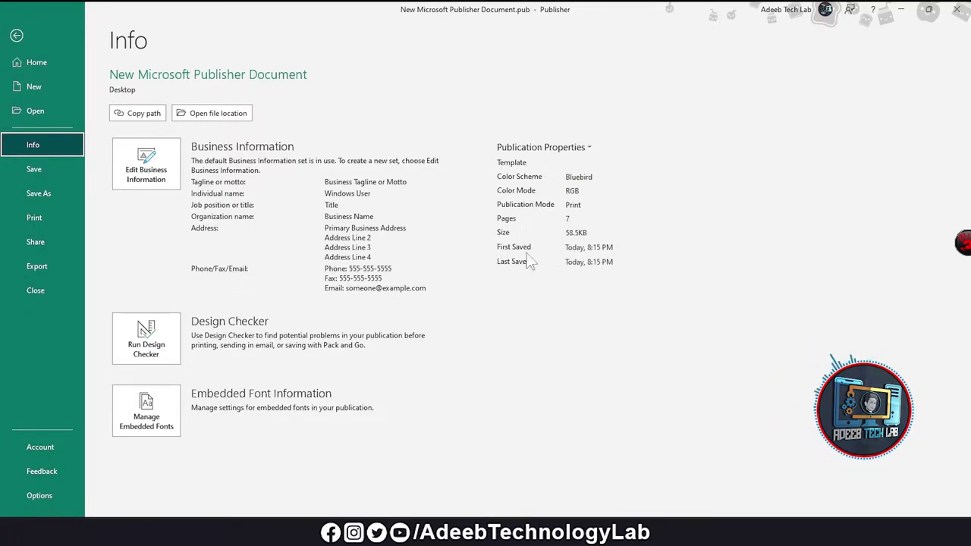
{"action": "left_click", "coordinate": [64, 178]}
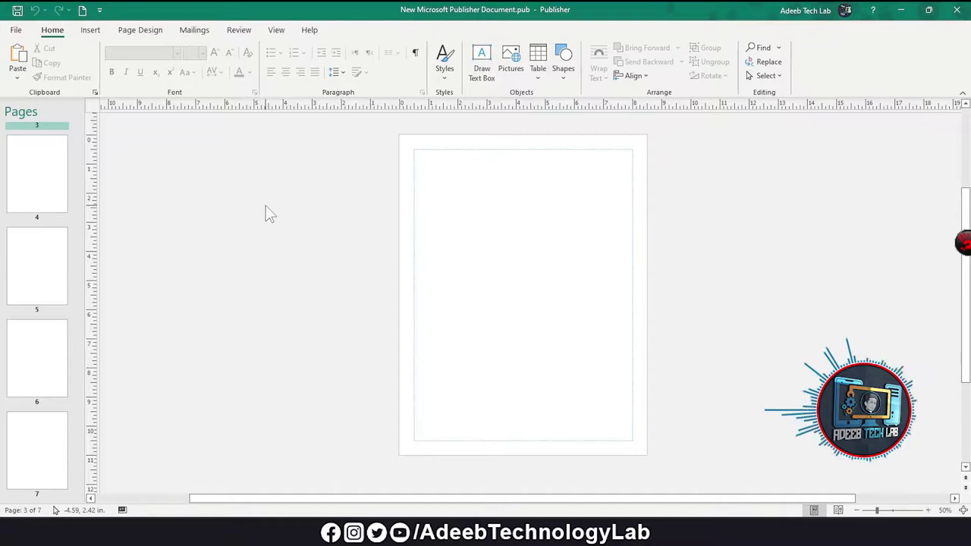
{"action": "left_click", "coordinate": [21, 29]}
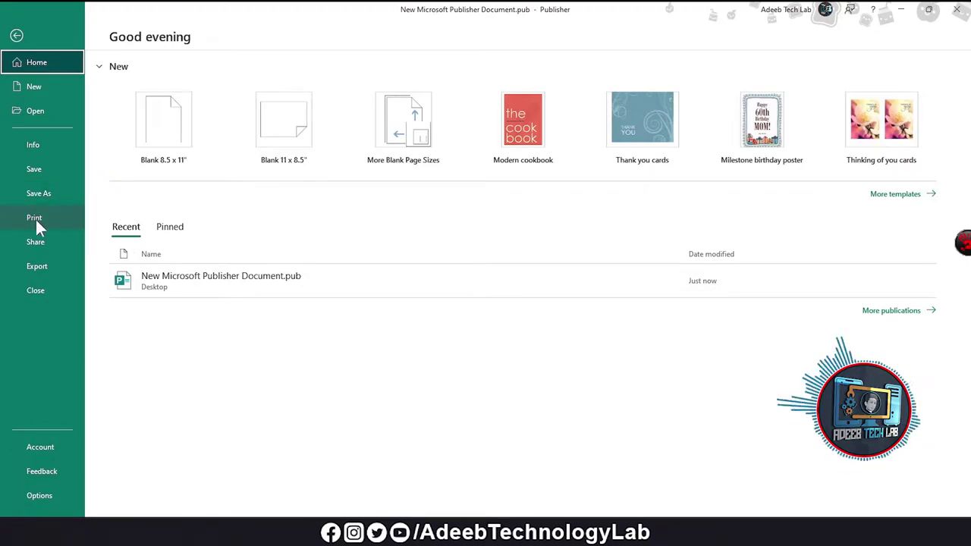
{"action": "left_click", "coordinate": [52, 217]}
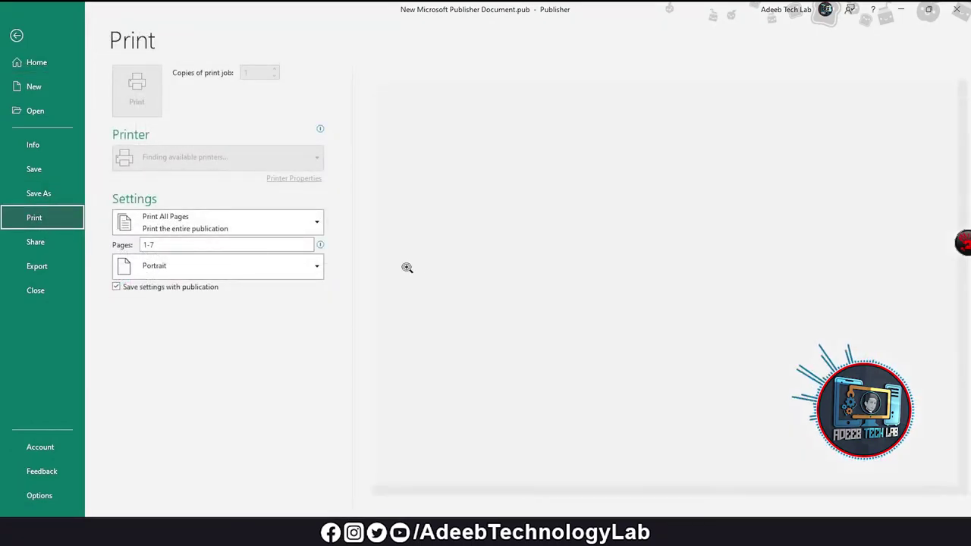
{"action": "left_click", "coordinate": [217, 158]}
{"action": "left_click", "coordinate": [201, 269]}
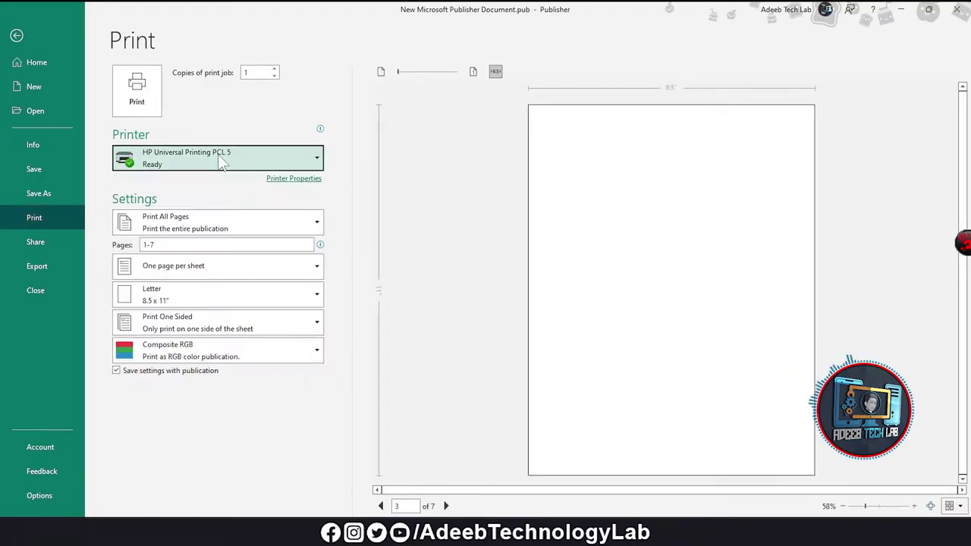
{"action": "left_click", "coordinate": [206, 228]}
{"action": "left_click", "coordinate": [206, 228]}
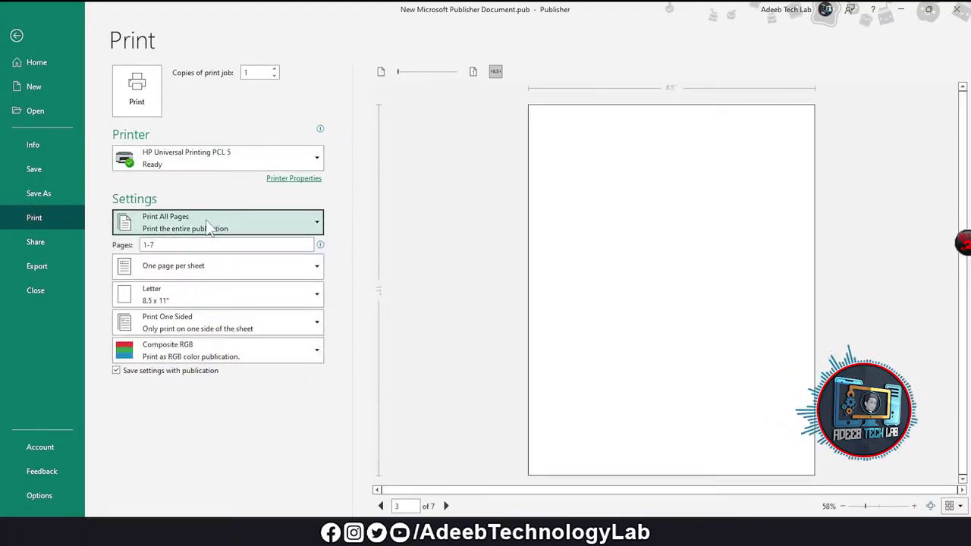
{"action": "left_click", "coordinate": [199, 274]}
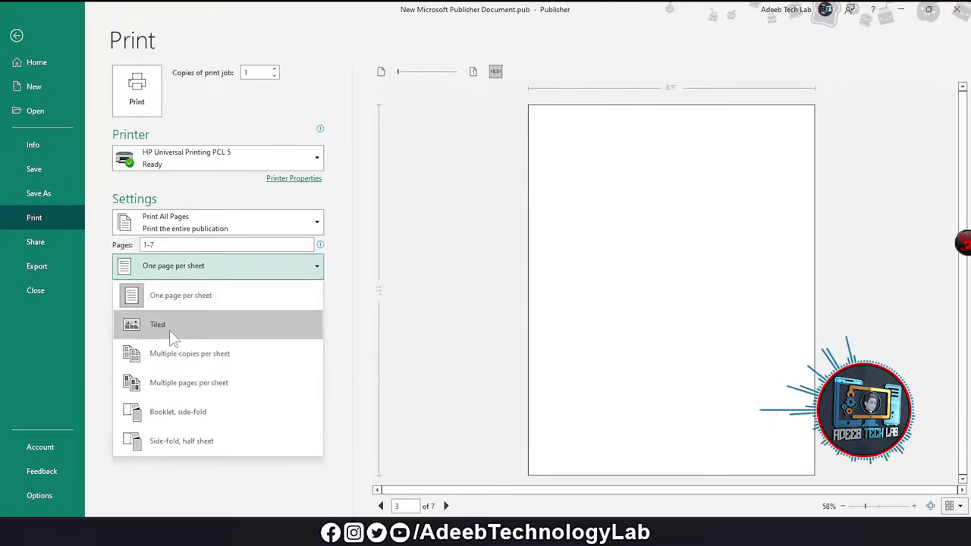
{"action": "left_click", "coordinate": [196, 298]}
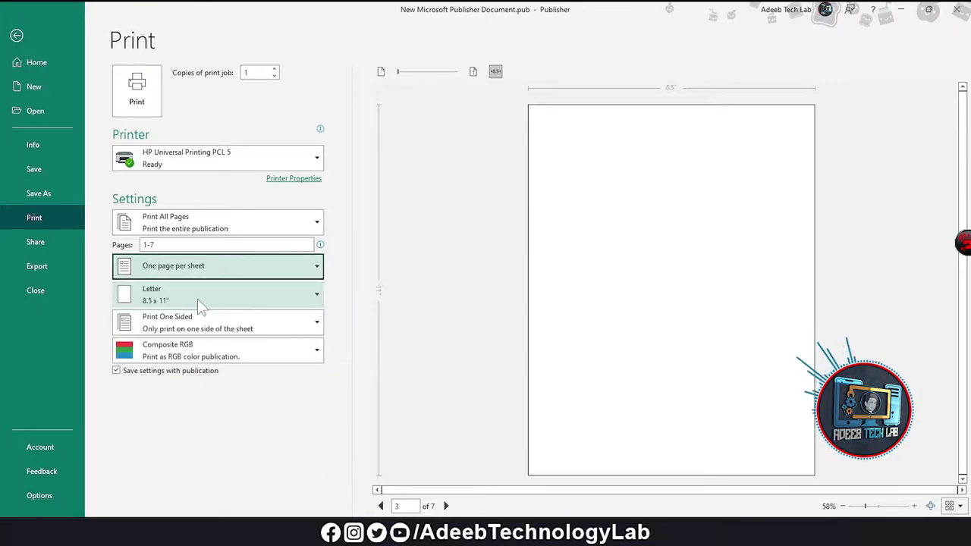
{"action": "left_click", "coordinate": [197, 298]}
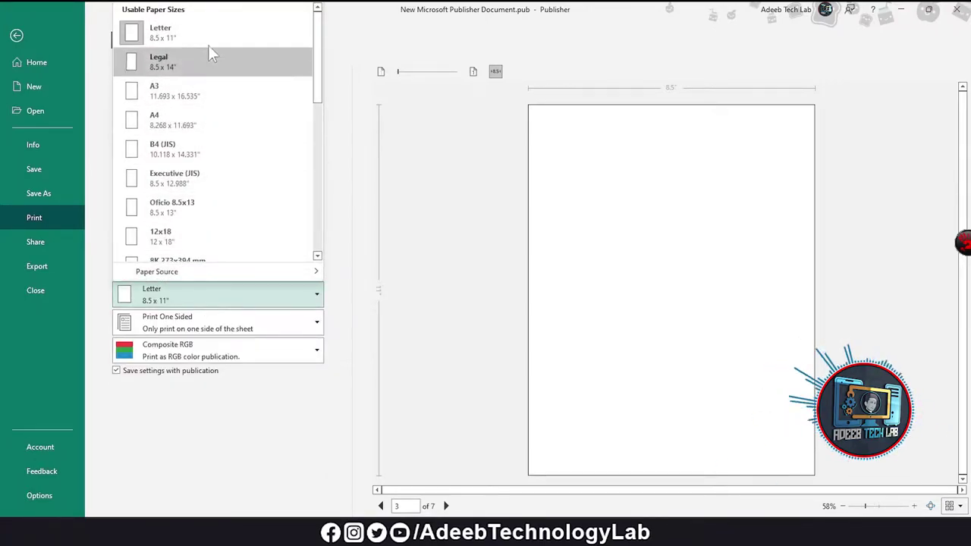
{"action": "scroll", "coordinate": [209, 202], "scroll_direction": "down", "scroll_amount": 5}
{"action": "left_click", "coordinate": [214, 429]}
{"action": "left_click", "coordinate": [199, 323]}
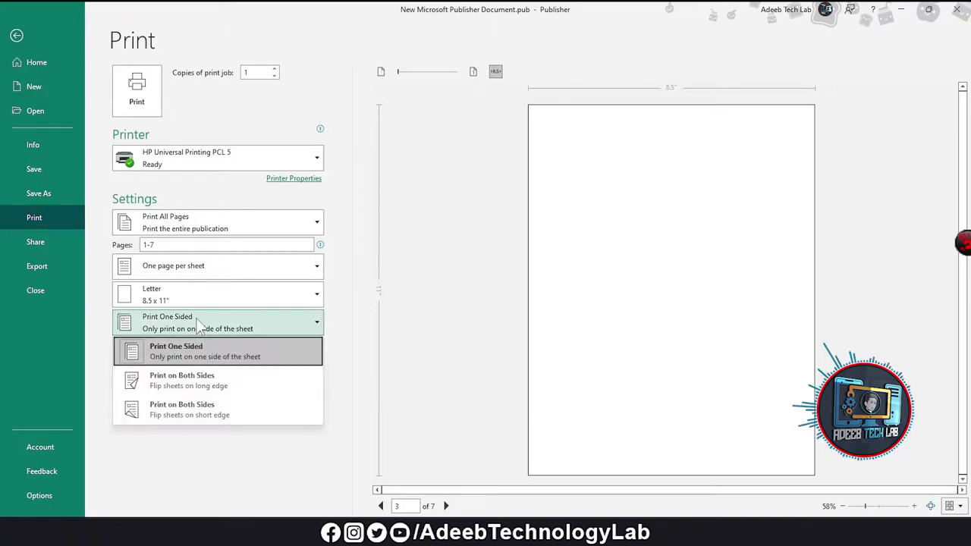
{"action": "left_click", "coordinate": [227, 465]}
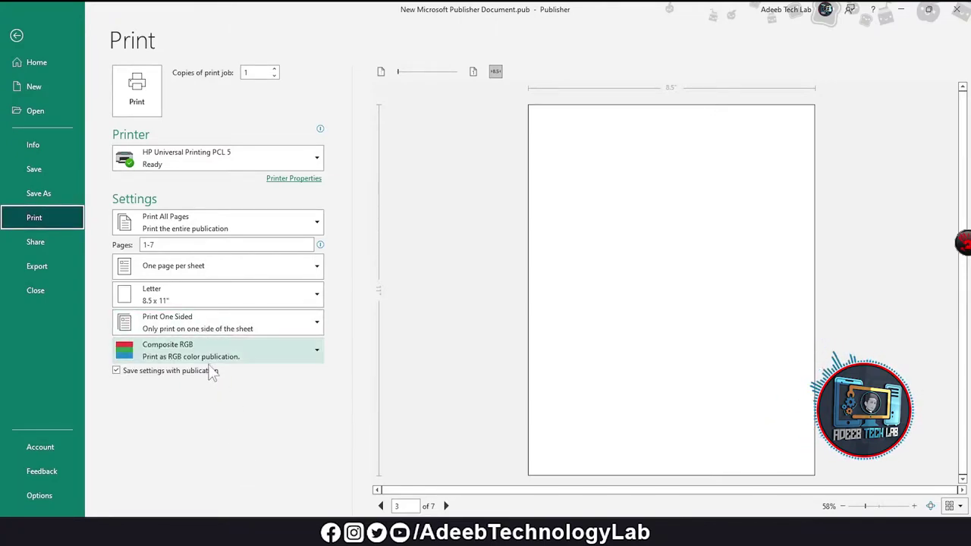
{"action": "left_click", "coordinate": [220, 359]}
{"action": "left_click", "coordinate": [238, 471]}
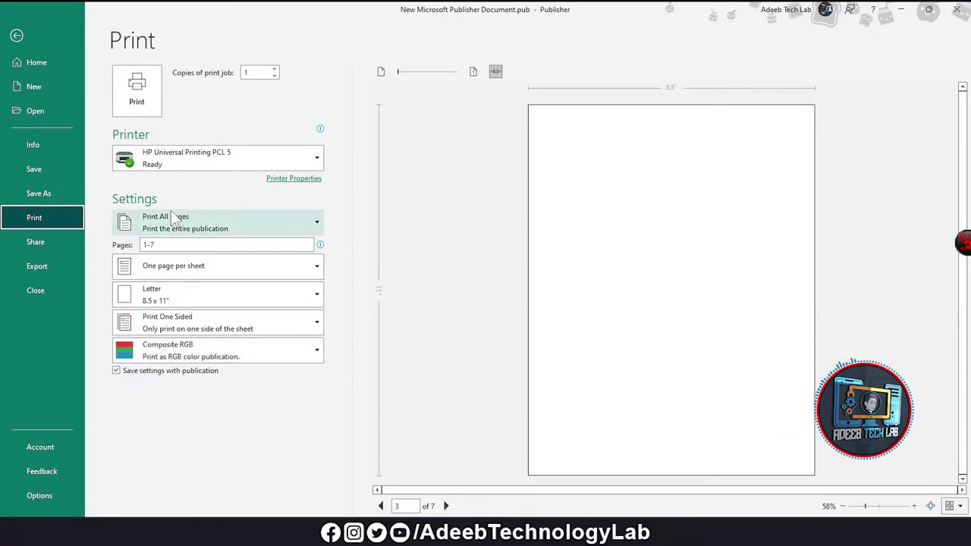
{"action": "left_click", "coordinate": [60, 242]}
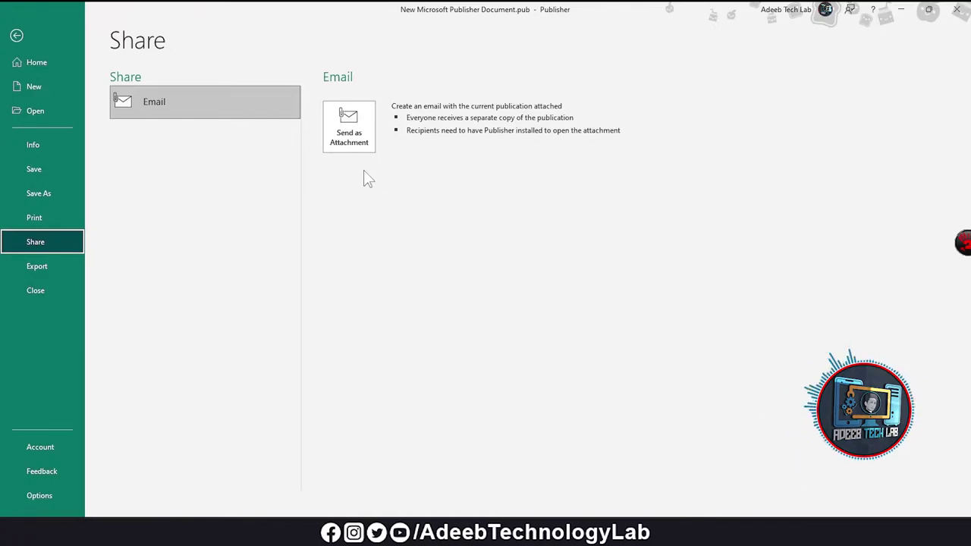
Show the Export options, including Create PDF/XPS Document and Pack and Go.
{"action": "left_click", "coordinate": [33, 267]}
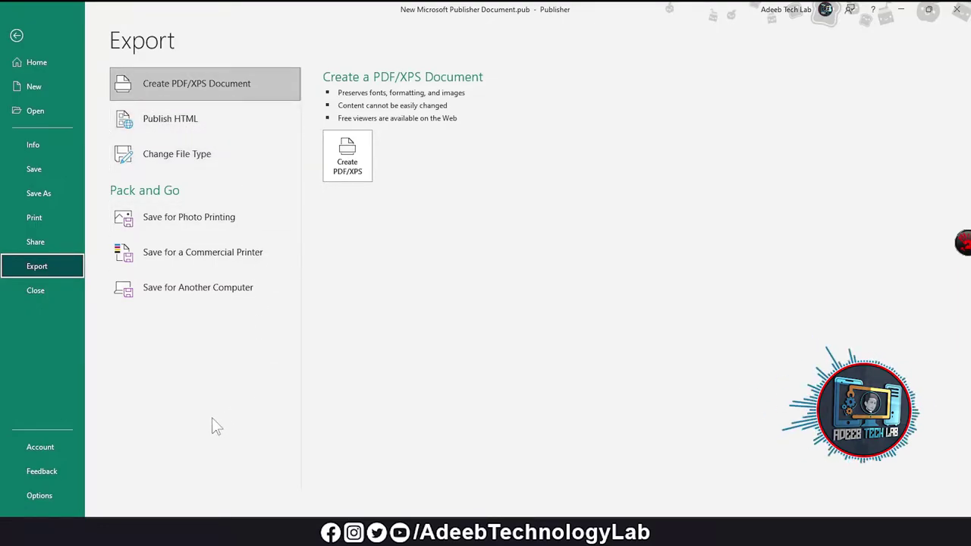
Close the publication and change the Office Background to Geometry.
{"action": "left_click", "coordinate": [53, 296]}
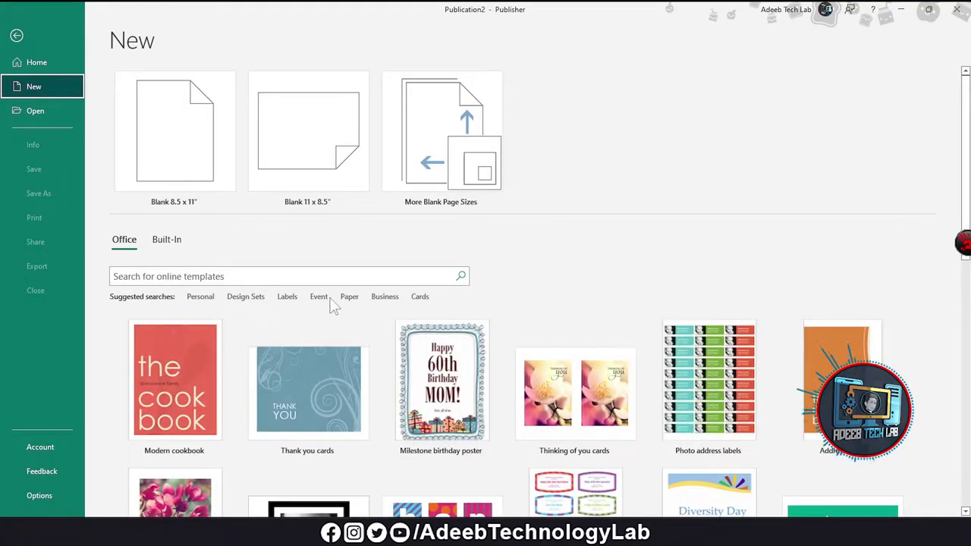
{"action": "left_click", "coordinate": [42, 443]}
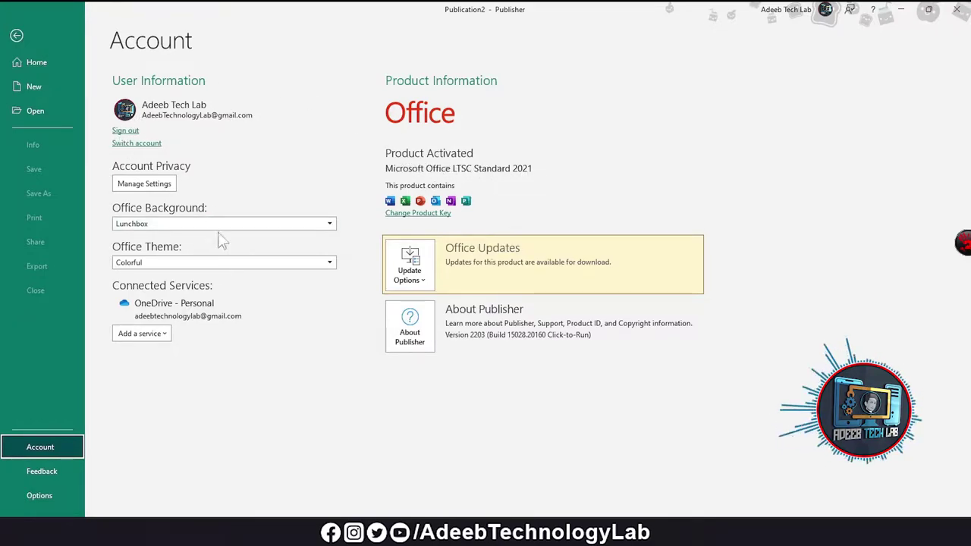
{"action": "left_click", "coordinate": [243, 226]}
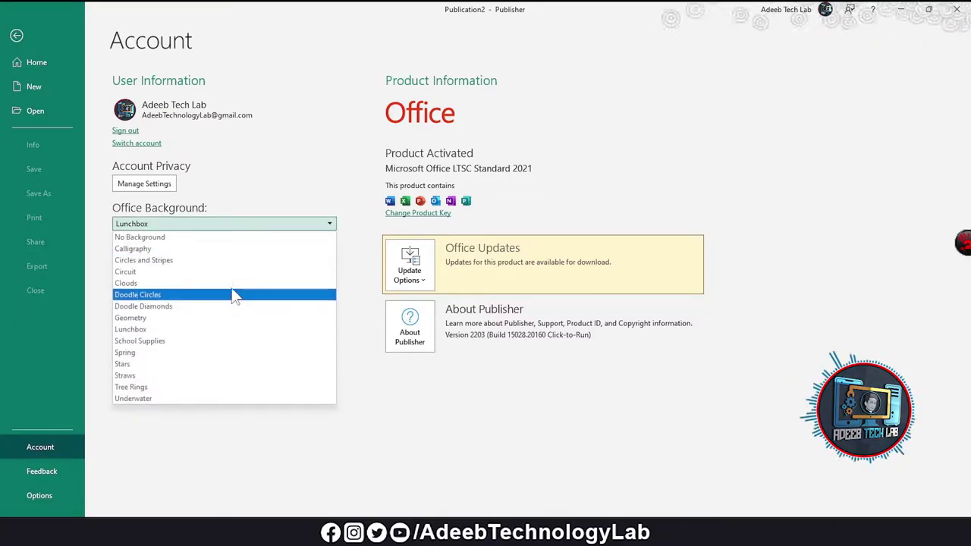
{"action": "left_click", "coordinate": [235, 317]}
Keep the Colorful Office Theme, view Feedback, and bring up Publisher Options.
{"action": "left_click", "coordinate": [202, 262]}
{"action": "left_click", "coordinate": [249, 397]}
{"action": "left_click", "coordinate": [42, 472]}
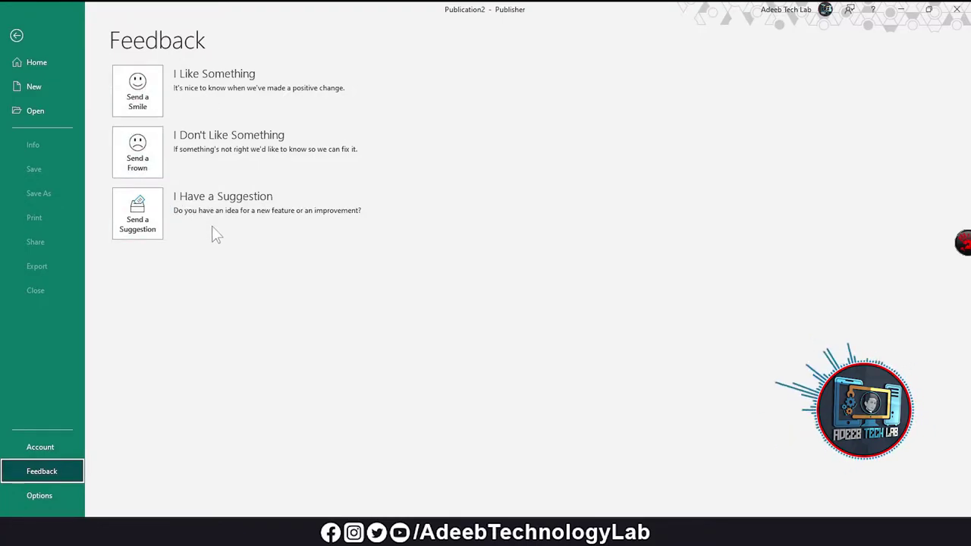
{"action": "left_click", "coordinate": [40, 495]}
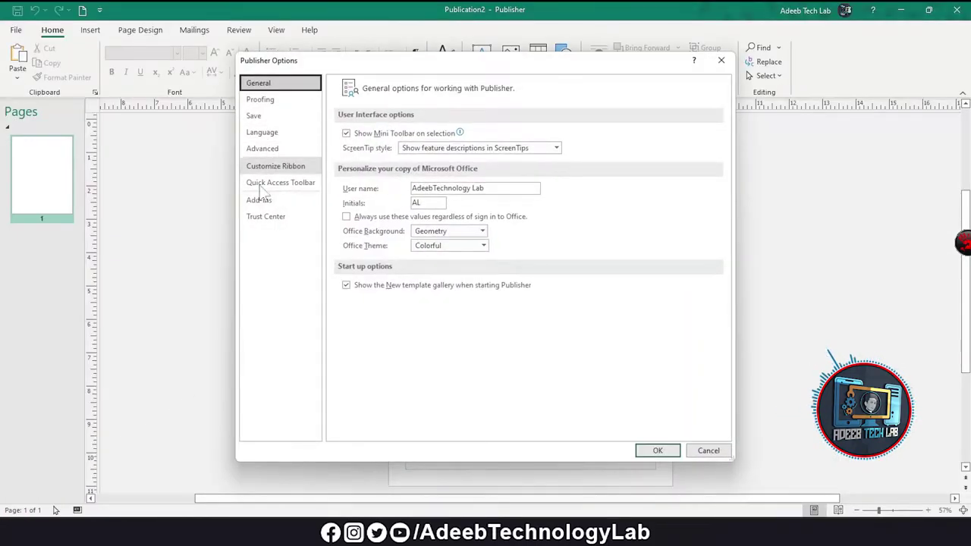
Review the Quick Access Toolbar command list, cancel Publisher Options, and return to Publication2's blank page.
{"action": "left_click", "coordinate": [272, 182]}
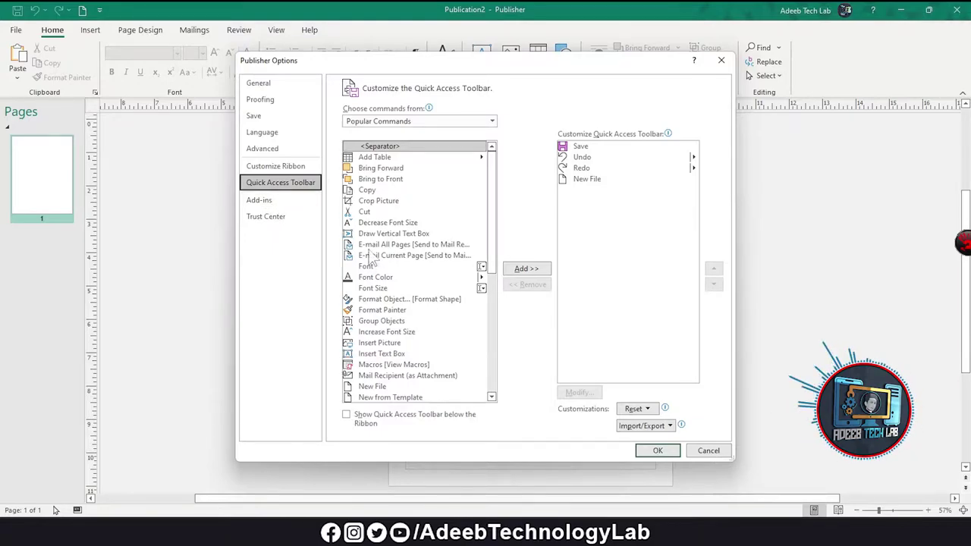
{"action": "scroll", "coordinate": [403, 308], "scroll_direction": "down", "scroll_amount": 3}
{"action": "scroll", "coordinate": [408, 304], "scroll_direction": "down", "scroll_amount": 5}
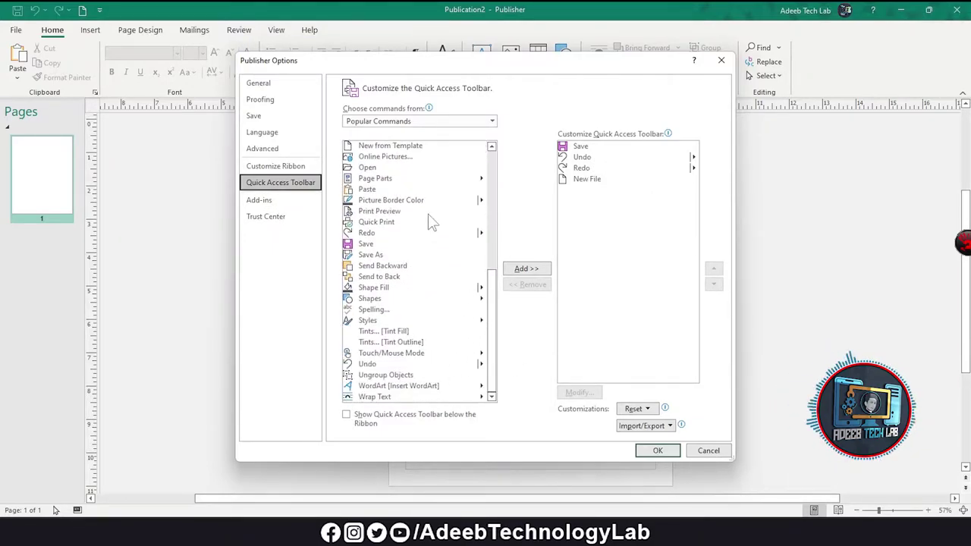
{"action": "scroll", "coordinate": [402, 295], "scroll_direction": "up", "scroll_amount": 3}
{"action": "scroll", "coordinate": [420, 283], "scroll_direction": "up", "scroll_amount": 5}
{"action": "left_click", "coordinate": [709, 451]}
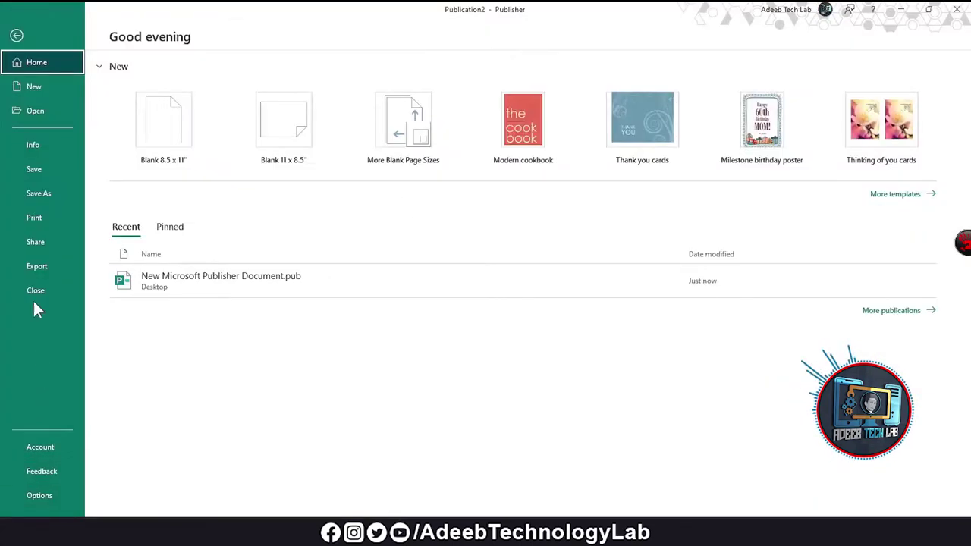
{"action": "left_click", "coordinate": [24, 28]}
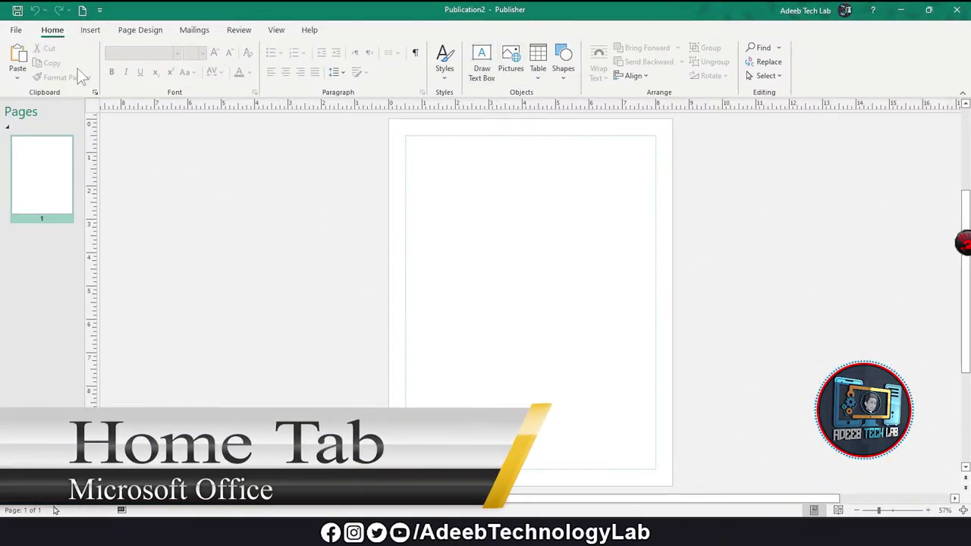
From File > New > Built-in, show the Business Cards templates and scroll through the designs.
{"action": "left_click", "coordinate": [17, 31]}
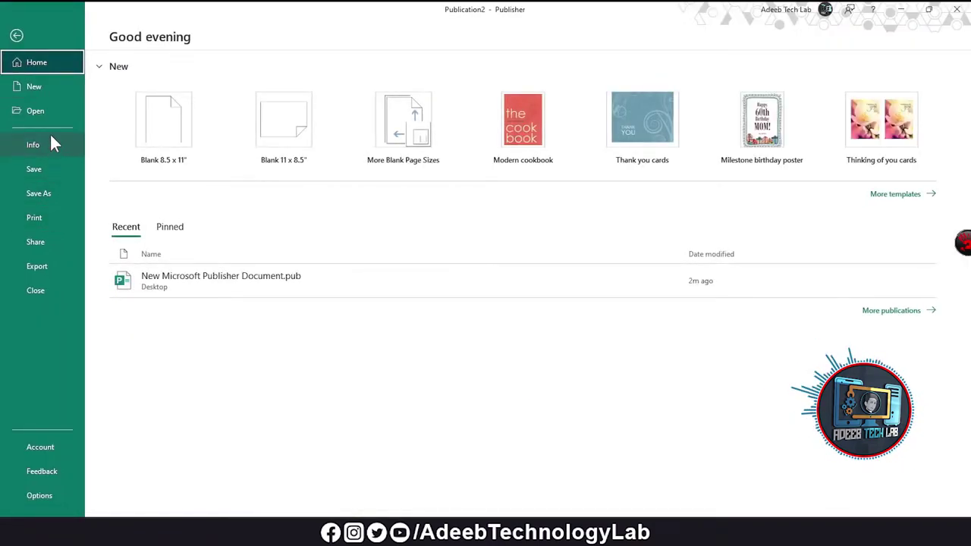
{"action": "left_click", "coordinate": [38, 87]}
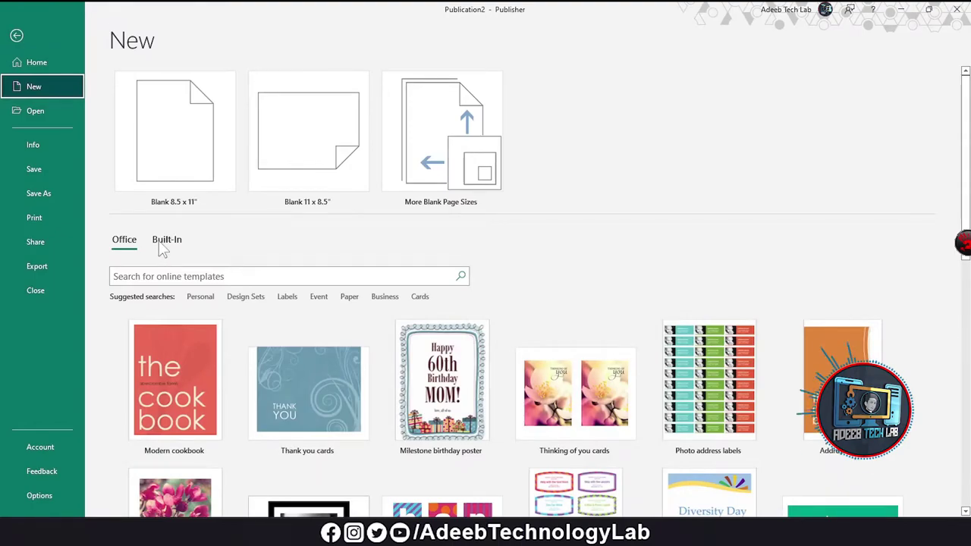
{"action": "left_click", "coordinate": [165, 240]}
{"action": "scroll", "coordinate": [435, 277], "scroll_direction": "down", "scroll_amount": 3}
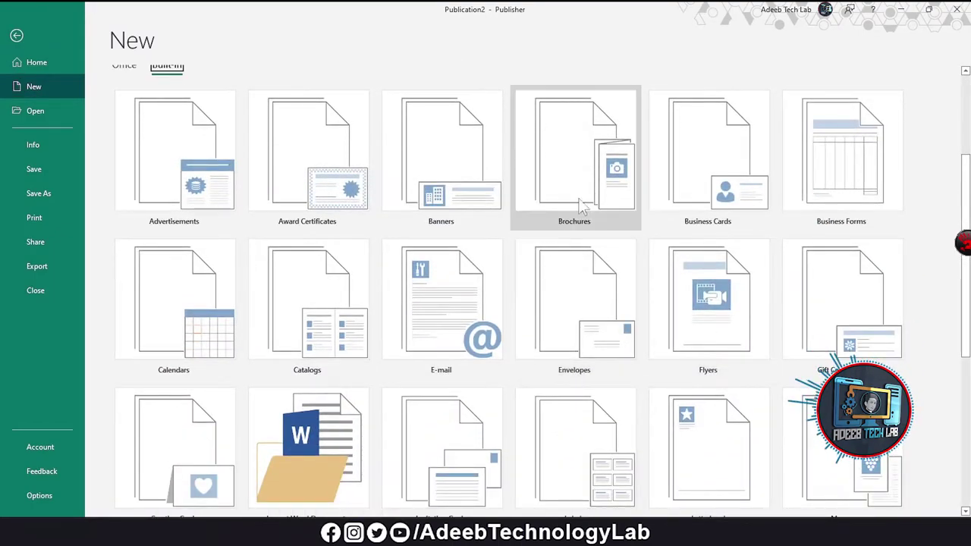
{"action": "left_click", "coordinate": [712, 163]}
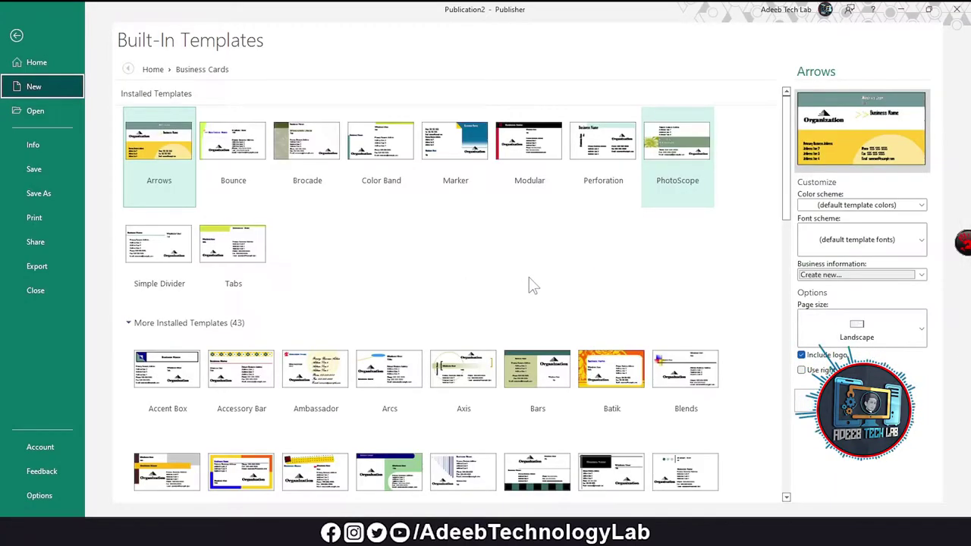
{"action": "scroll", "coordinate": [455, 250], "scroll_direction": "down", "scroll_amount": 3}
{"action": "scroll", "coordinate": [358, 211], "scroll_direction": "down", "scroll_amount": 10}
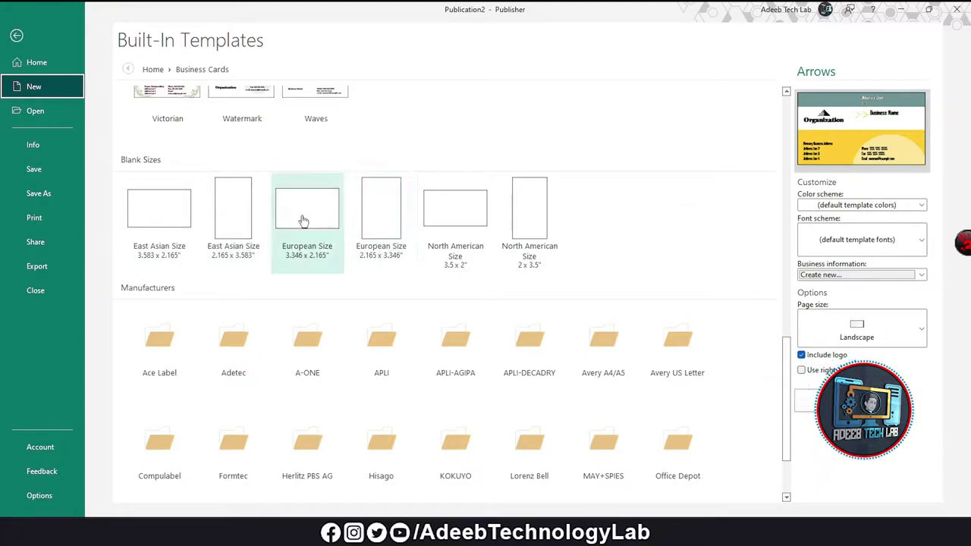
{"action": "scroll", "coordinate": [432, 262], "scroll_direction": "up", "scroll_amount": 3}
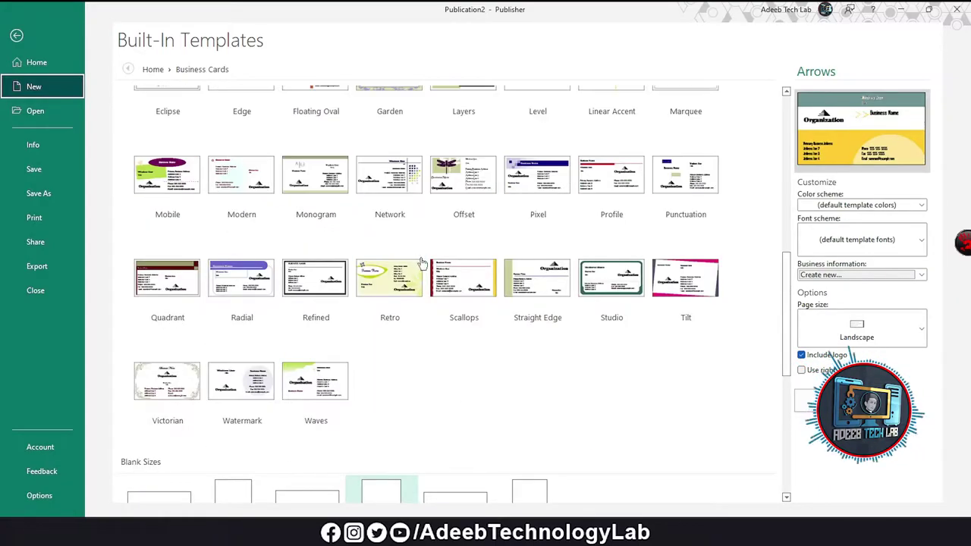
{"action": "scroll", "coordinate": [362, 435], "scroll_direction": "down", "scroll_amount": 3}
{"action": "scroll", "coordinate": [383, 327], "scroll_direction": "up", "scroll_amount": 6}
{"action": "scroll", "coordinate": [416, 212], "scroll_direction": "up", "scroll_amount": 3}
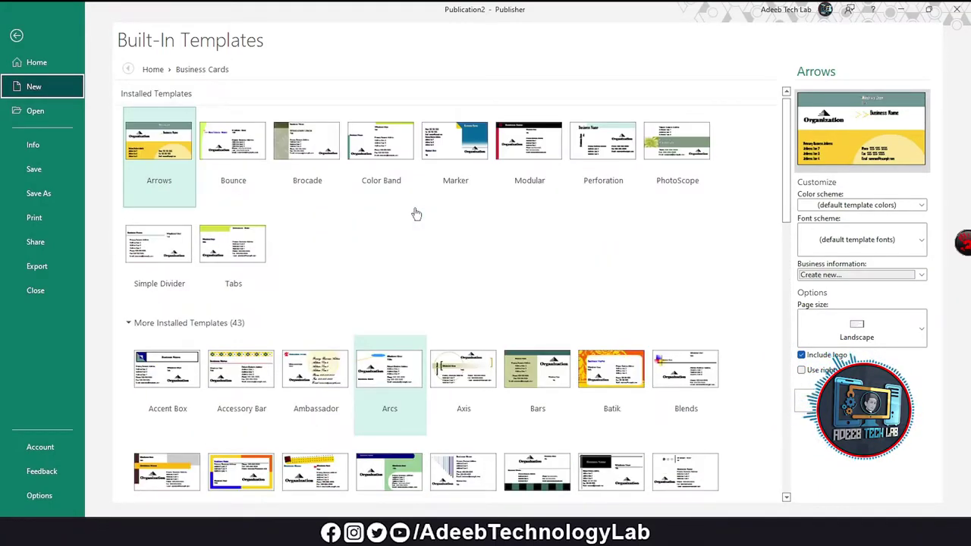
Apply the Aqua colour scheme, leaving the font scheme and business information unchanged.
{"action": "left_click", "coordinate": [922, 206]}
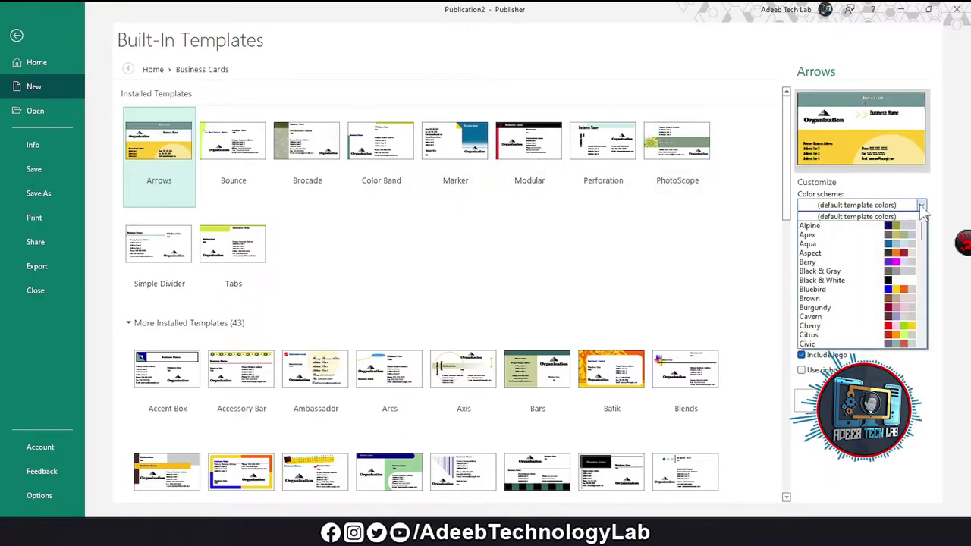
{"action": "left_click", "coordinate": [896, 228]}
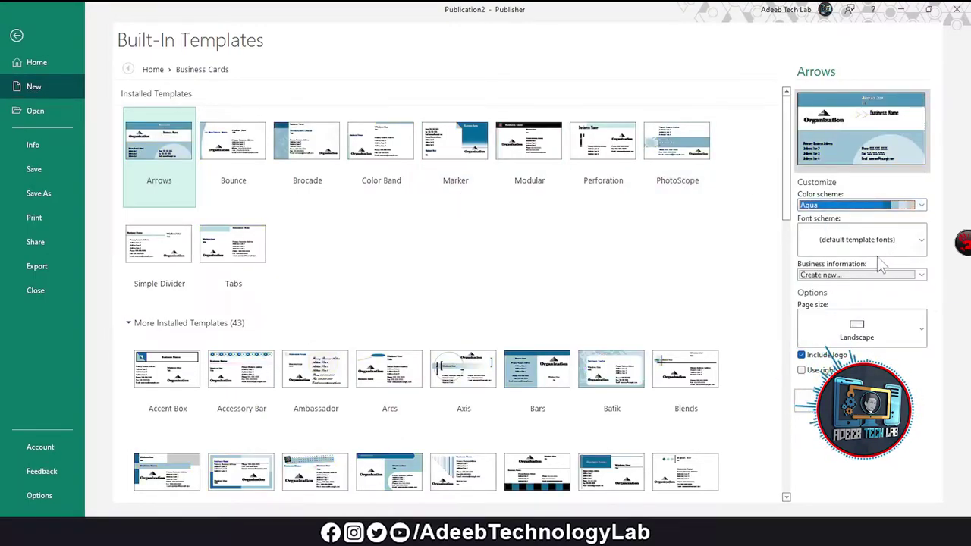
{"action": "left_click", "coordinate": [905, 241]}
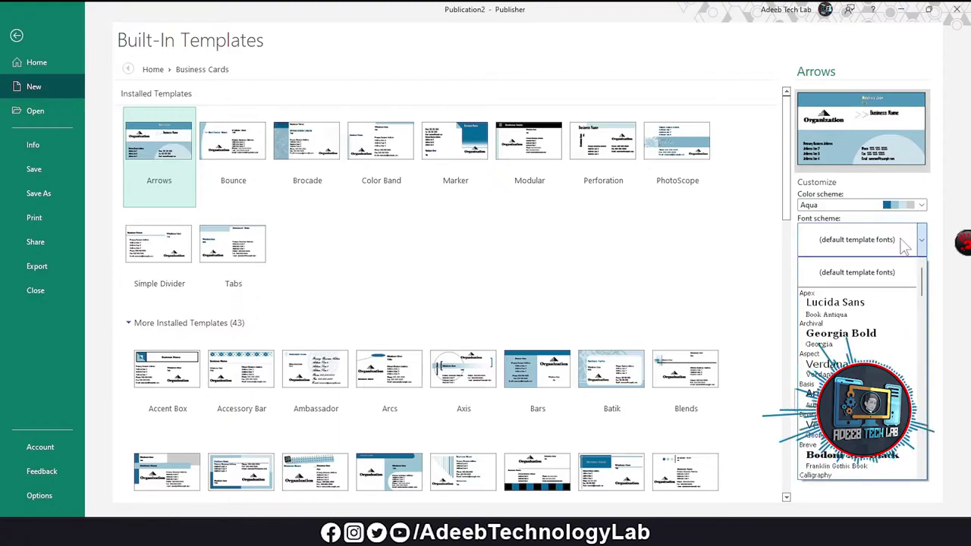
{"action": "left_click", "coordinate": [904, 247]}
{"action": "left_click", "coordinate": [920, 275]}
{"action": "left_click", "coordinate": [914, 285]}
Set the page size to Landscape after trying Portrait, with right-to-left layout left off.
{"action": "left_click", "coordinate": [897, 334]}
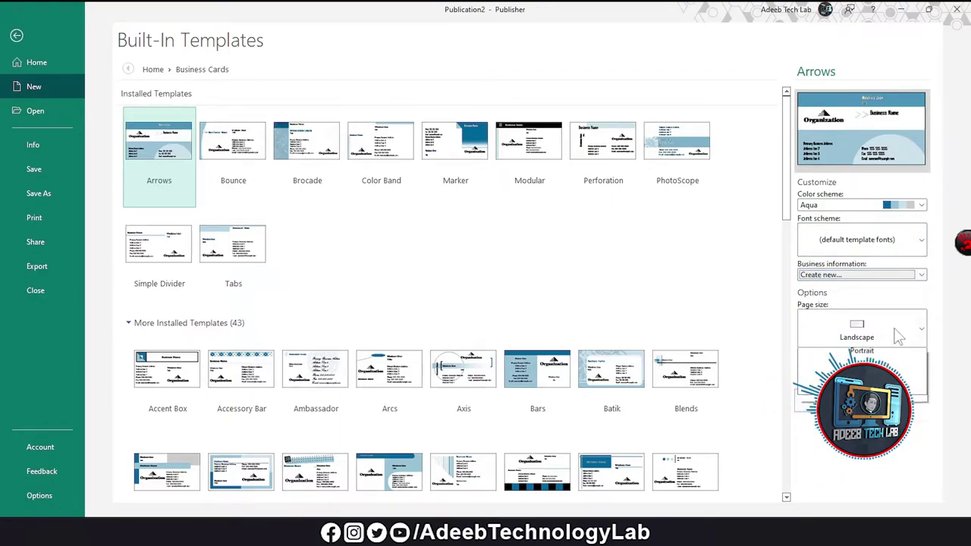
{"action": "left_click", "coordinate": [857, 383]}
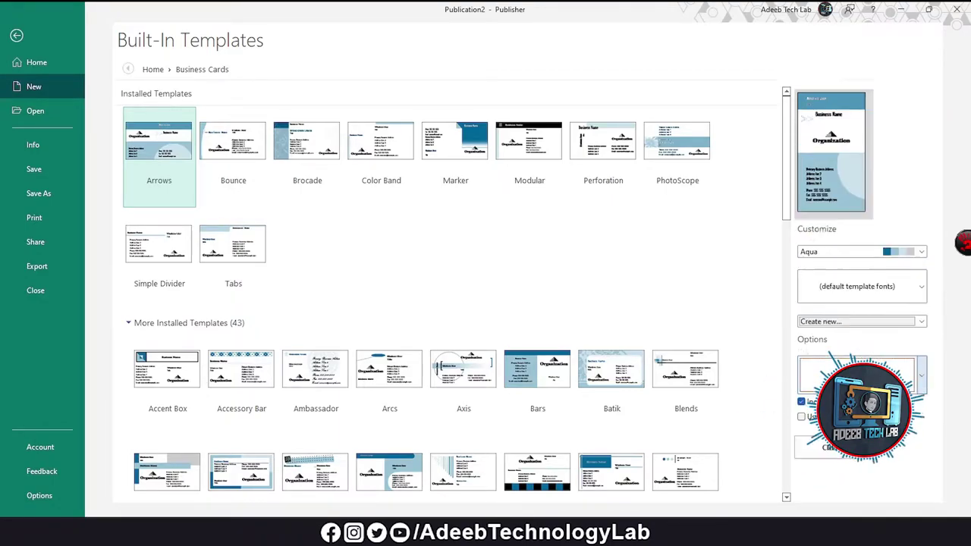
{"action": "left_click", "coordinate": [916, 380]}
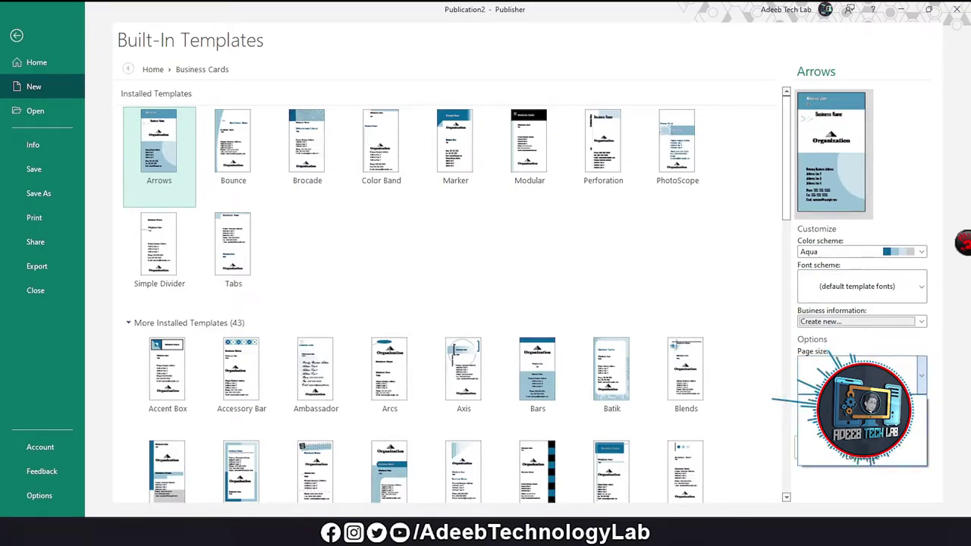
{"action": "left_click", "coordinate": [884, 457]}
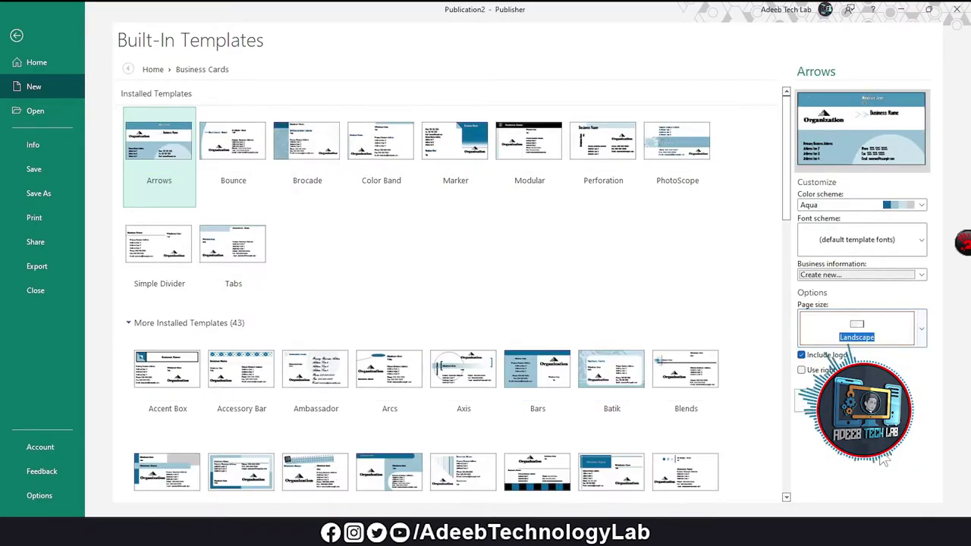
{"action": "left_click", "coordinate": [804, 370]}
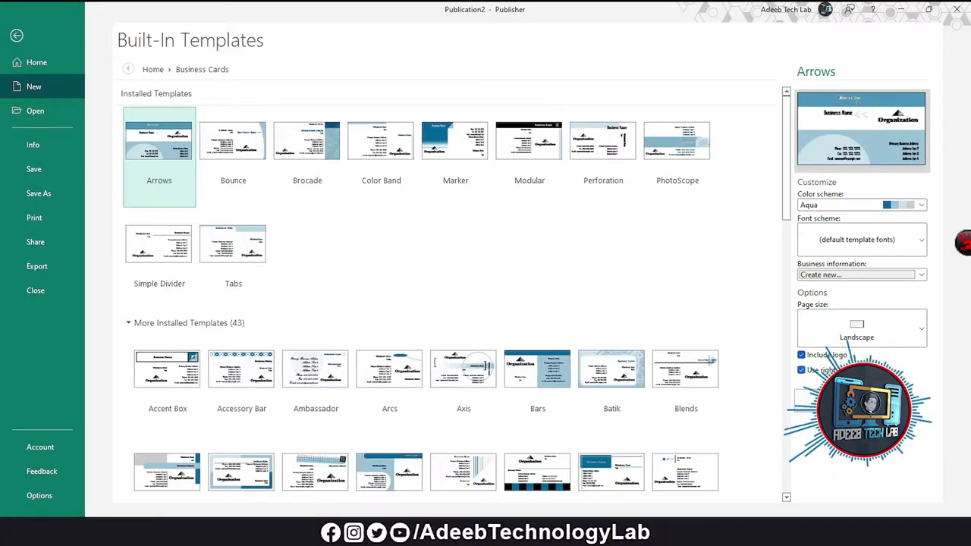
{"action": "left_click", "coordinate": [801, 370]}
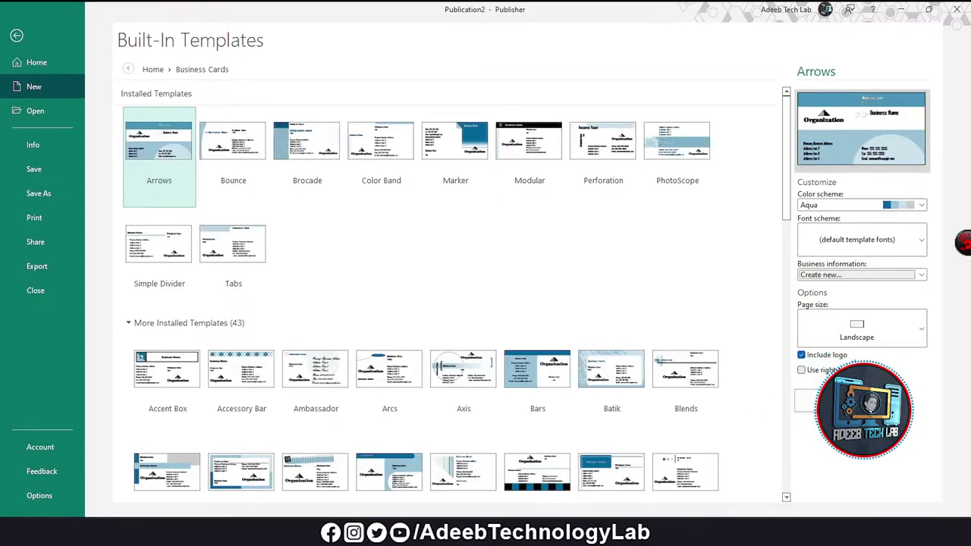
Create the business card from the Pixel template.
{"action": "scroll", "coordinate": [369, 249], "scroll_direction": "down", "scroll_amount": 5}
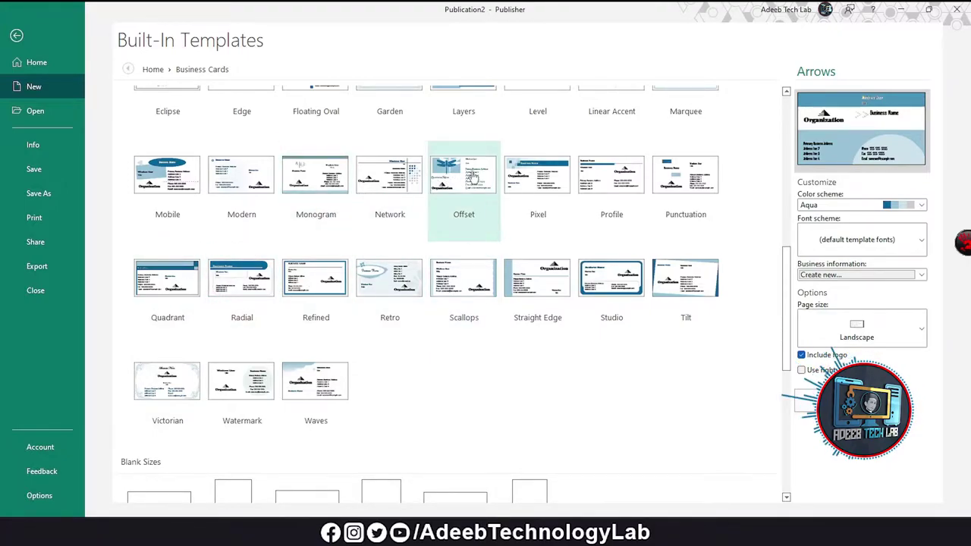
{"action": "left_click", "coordinate": [522, 173]}
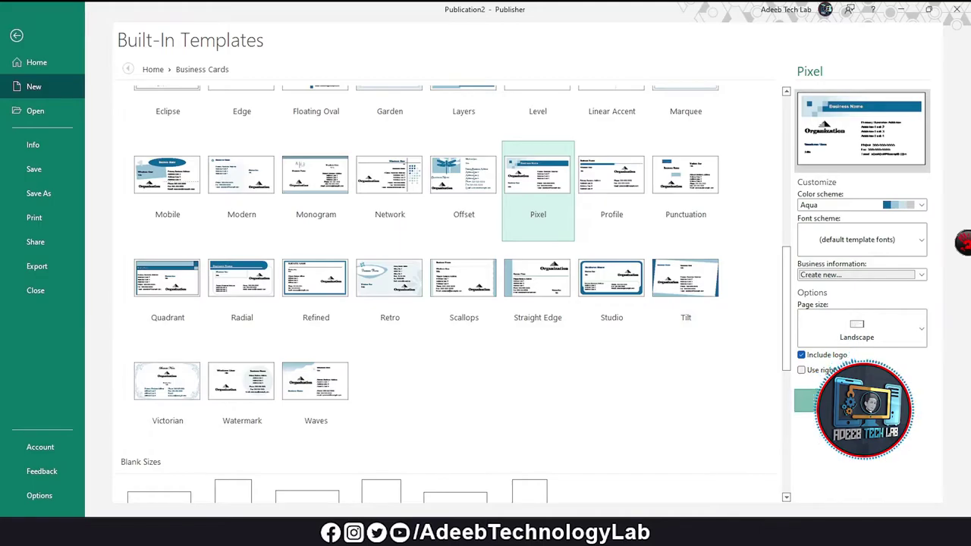
{"action": "left_click", "coordinate": [824, 400]}
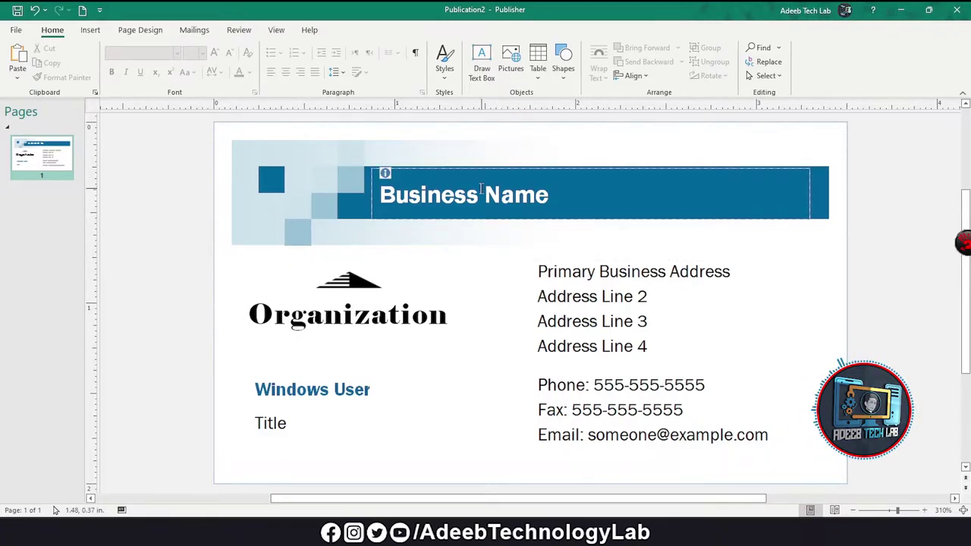
Draw a new empty text box beside the Organization logo, above the address lines.
{"action": "triple_click", "coordinate": [542, 197]}
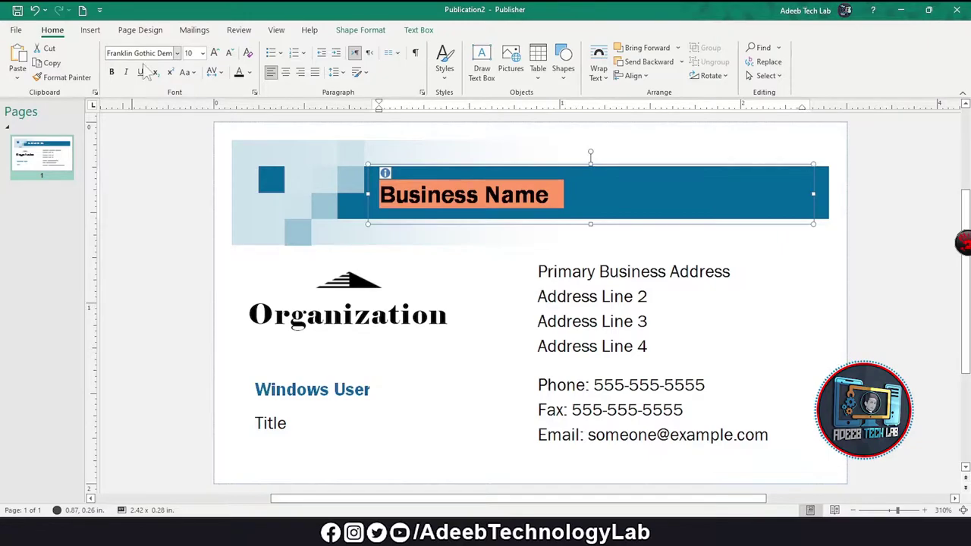
{"action": "left_click", "coordinate": [555, 322]}
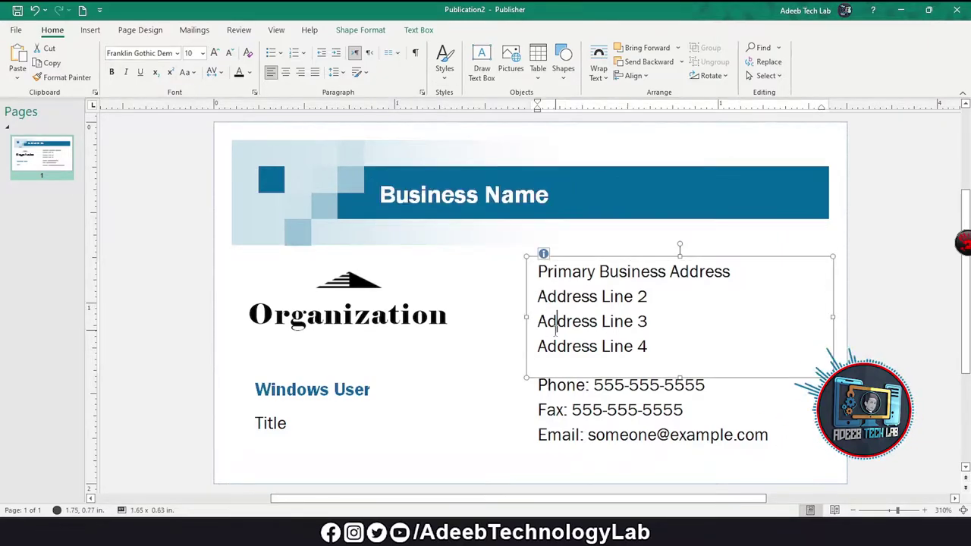
{"action": "left_click", "coordinate": [480, 79]}
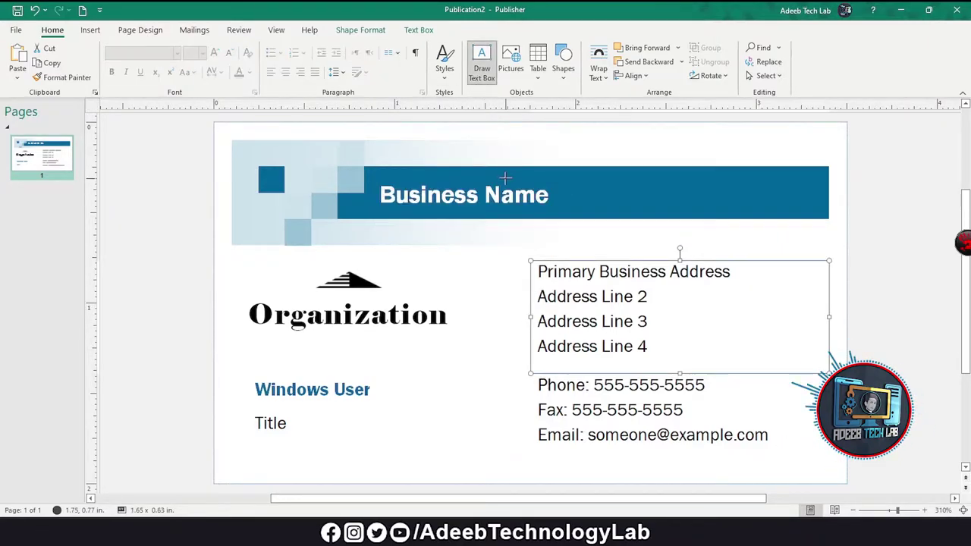
{"action": "left_click_drag", "start_coordinate": [431, 262], "coordinate": [523, 339]}
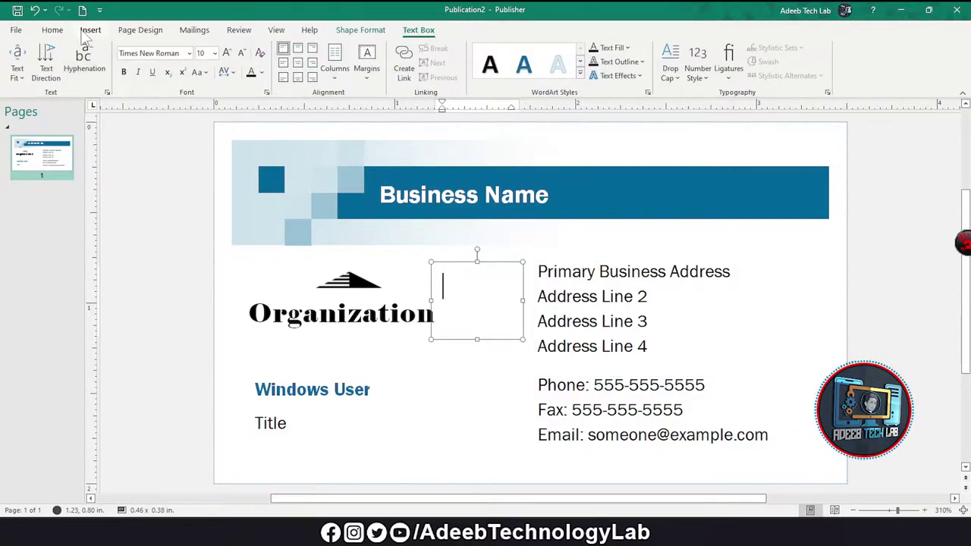
Type 'dsf' into the trial text box and widen it, then undo to remove the box.
{"action": "left_click", "coordinate": [53, 30]}
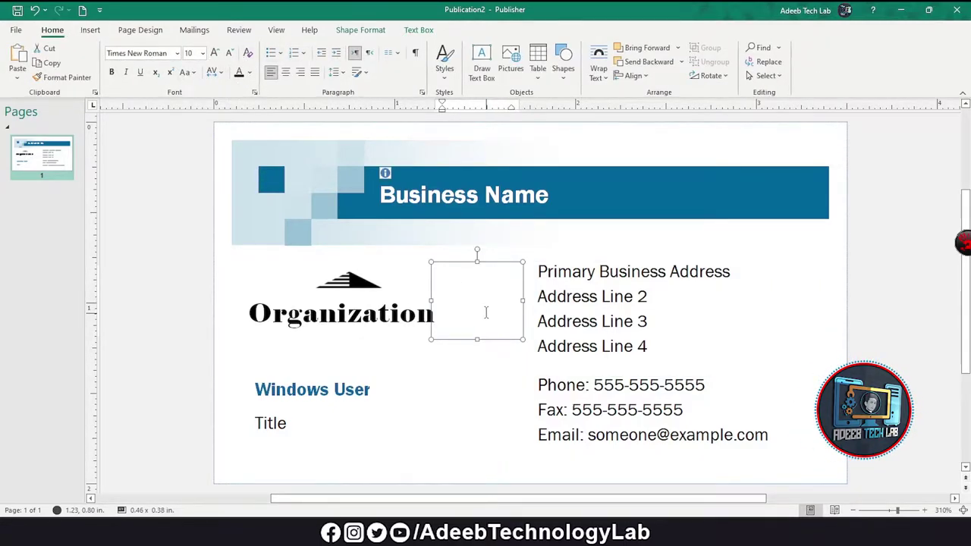
{"action": "type", "text": "dsf"}
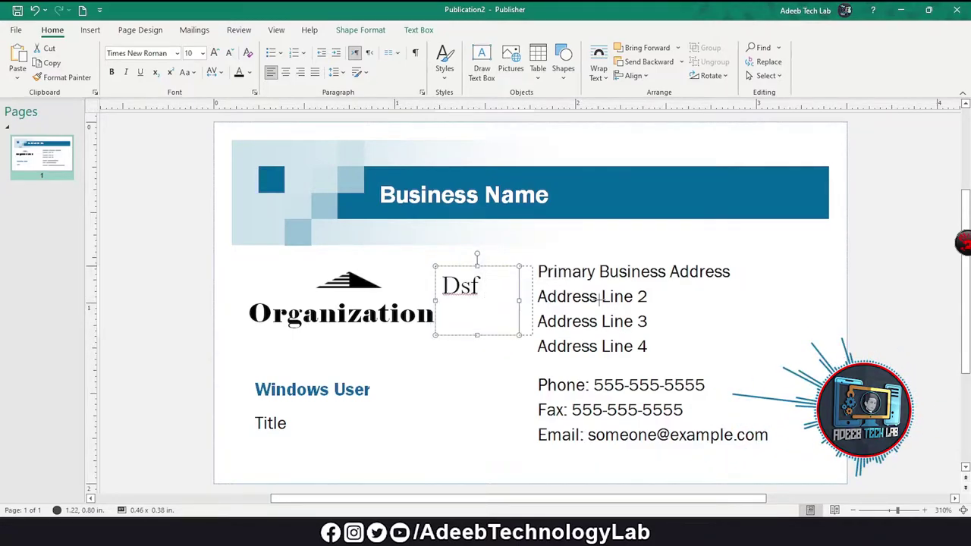
{"action": "left_click_drag", "start_coordinate": [525, 299], "coordinate": [651, 301]}
{"action": "left_click", "coordinate": [489, 286]}
{"action": "double_click", "coordinate": [489, 286]}
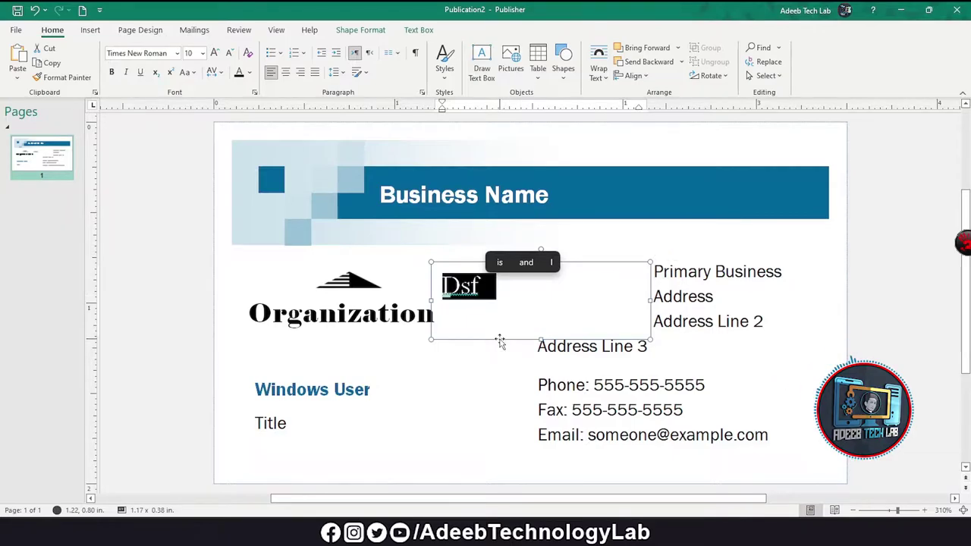
{"action": "key", "text": "ctrl+z"}
{"action": "key", "text": "ctrl+z"}
{"action": "left_click", "coordinate": [472, 204]}
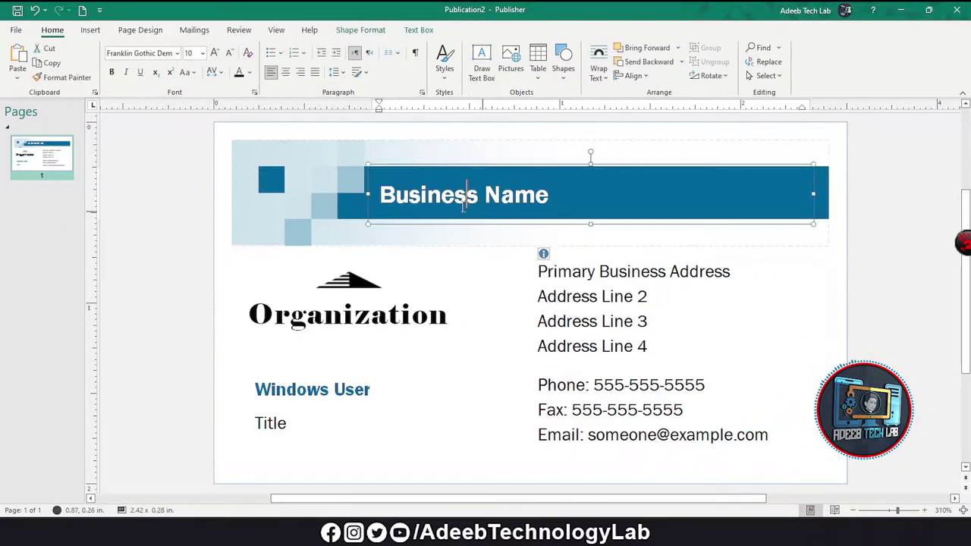
Set the Business Name title font to Ambystoma Mexicanum after briefly trying Facon.
{"action": "triple_click", "coordinate": [448, 199]}
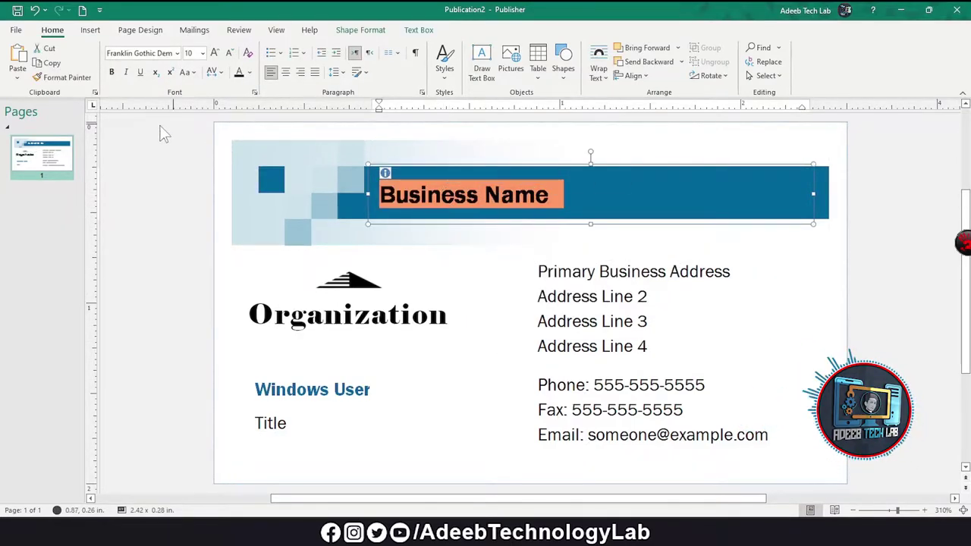
{"action": "left_click", "coordinate": [177, 54]}
{"action": "scroll", "coordinate": [182, 129], "scroll_direction": "up", "scroll_amount": 3}
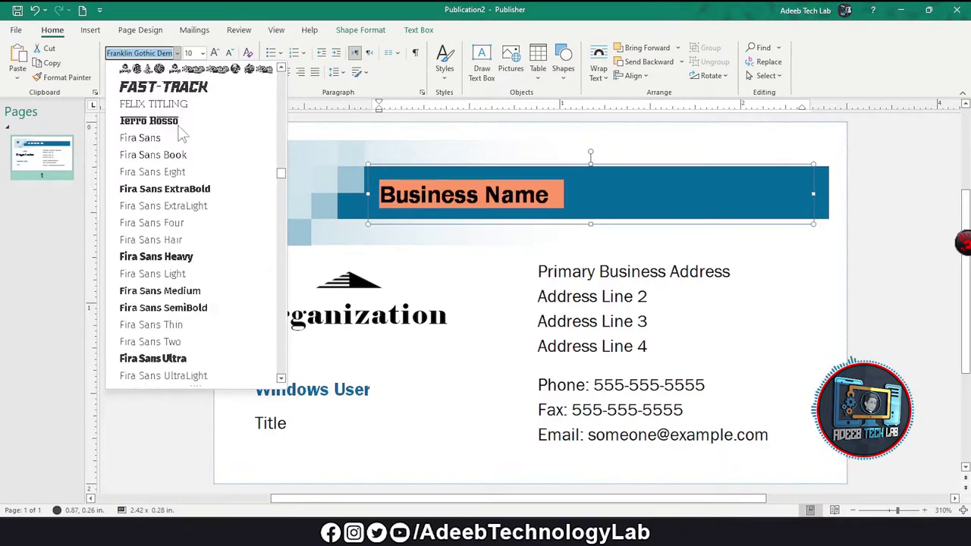
{"action": "scroll", "coordinate": [182, 129], "scroll_direction": "up", "scroll_amount": 3}
{"action": "left_click", "coordinate": [178, 119]}
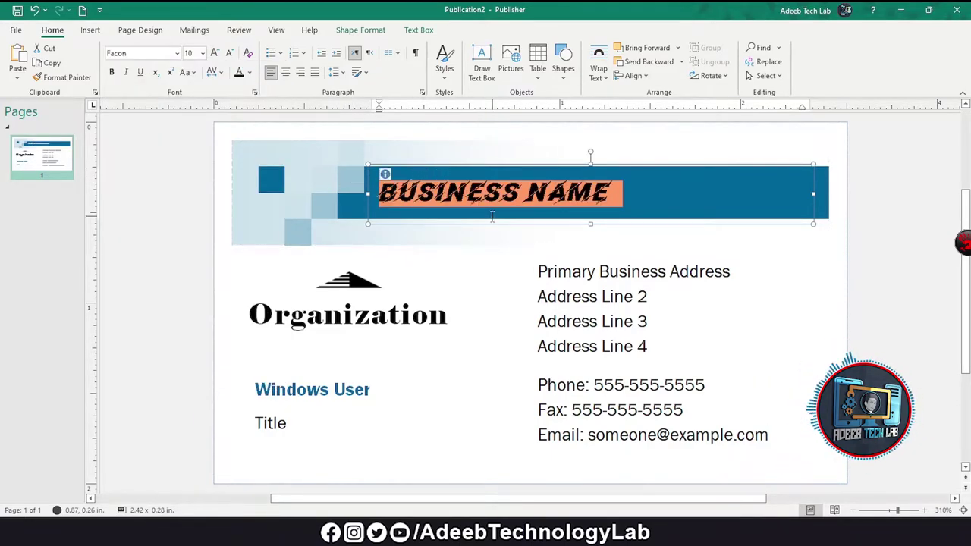
{"action": "left_click", "coordinate": [178, 53]}
{"action": "scroll", "coordinate": [206, 174], "scroll_direction": "down", "scroll_amount": 3}
{"action": "scroll", "coordinate": [206, 174], "scroll_direction": "down", "scroll_amount": 3}
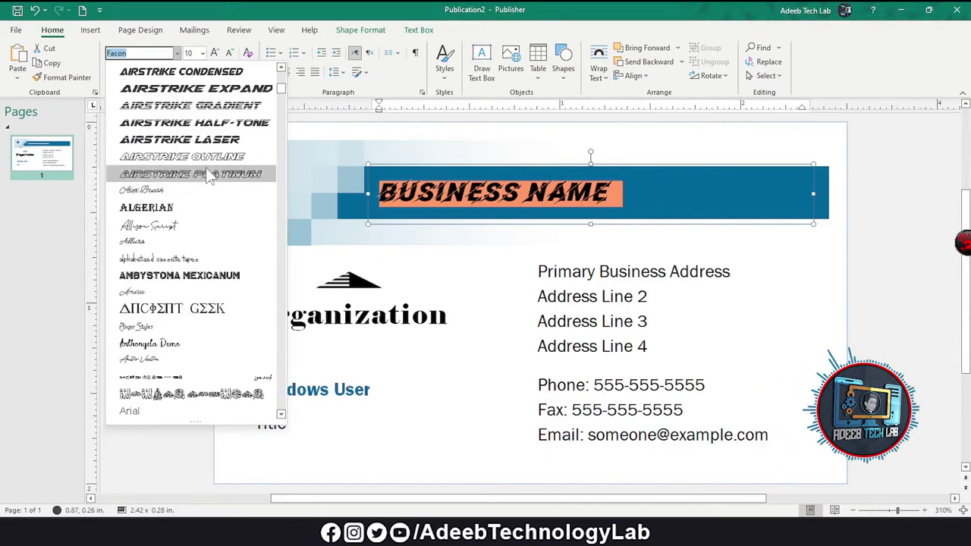
{"action": "scroll", "coordinate": [206, 173], "scroll_direction": "down", "scroll_amount": 1}
{"action": "left_click", "coordinate": [218, 227]}
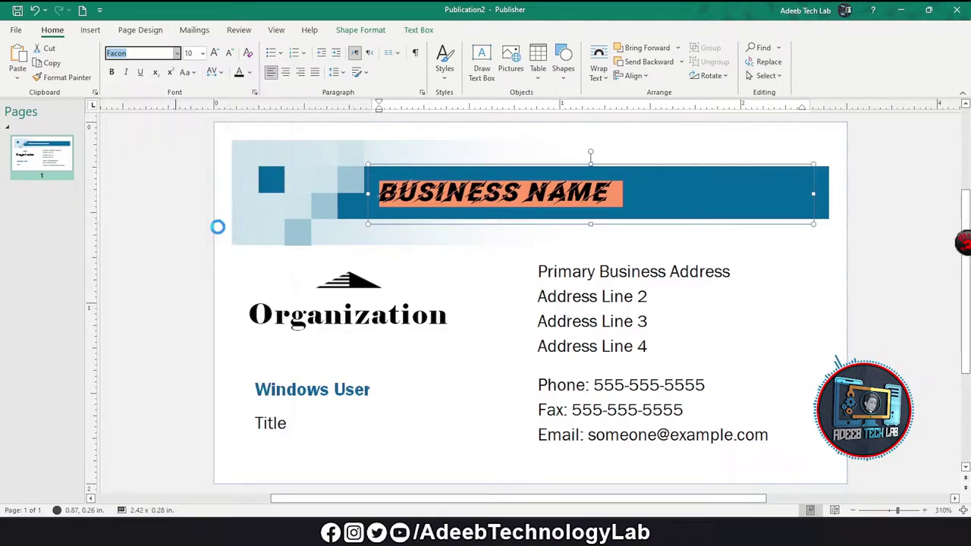
Size the title at 24, shrink it to fit the banner, and toggle bold.
{"action": "left_click", "coordinate": [201, 53]}
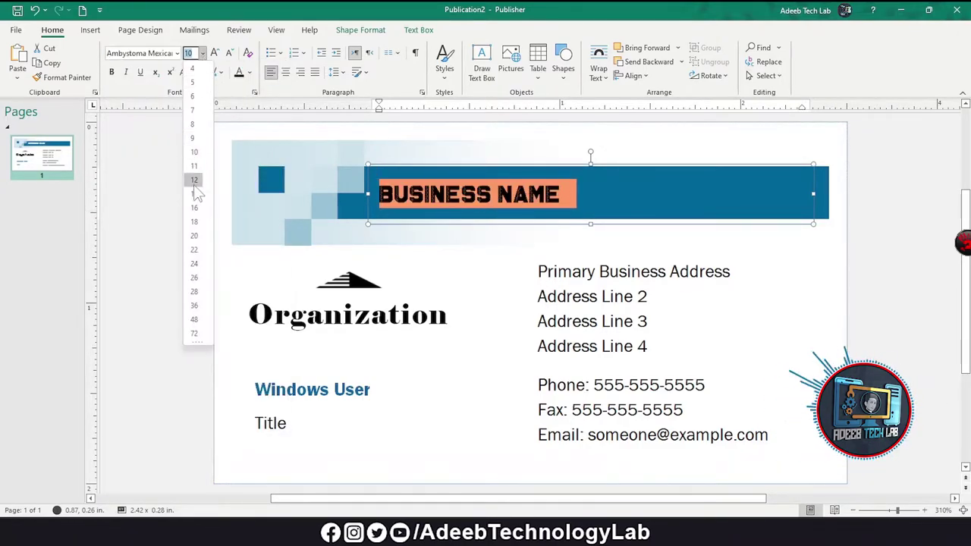
{"action": "left_click", "coordinate": [197, 265]}
{"action": "left_click", "coordinate": [230, 53]}
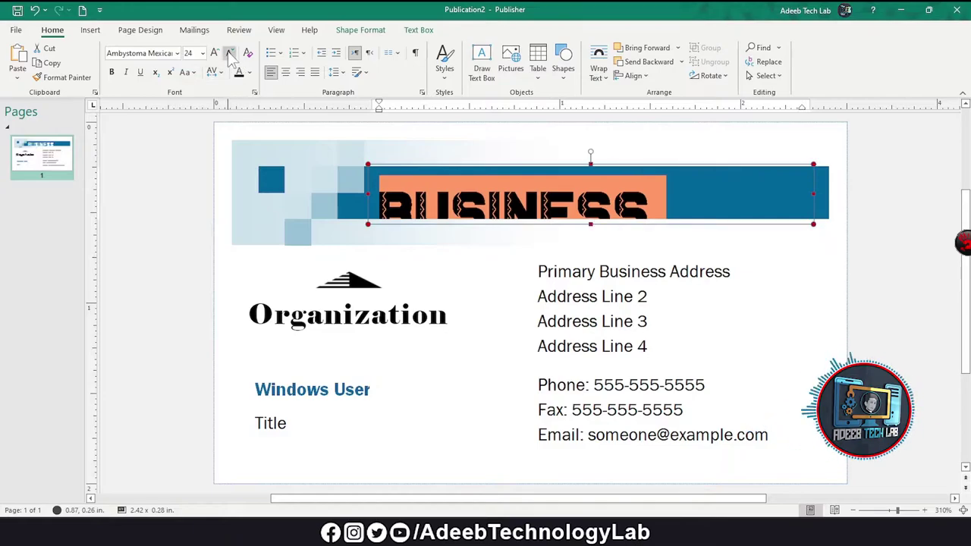
{"action": "left_click", "coordinate": [230, 53]}
{"action": "left_click", "coordinate": [230, 53]}
{"action": "left_click", "coordinate": [230, 54]}
{"action": "left_click", "coordinate": [231, 54]}
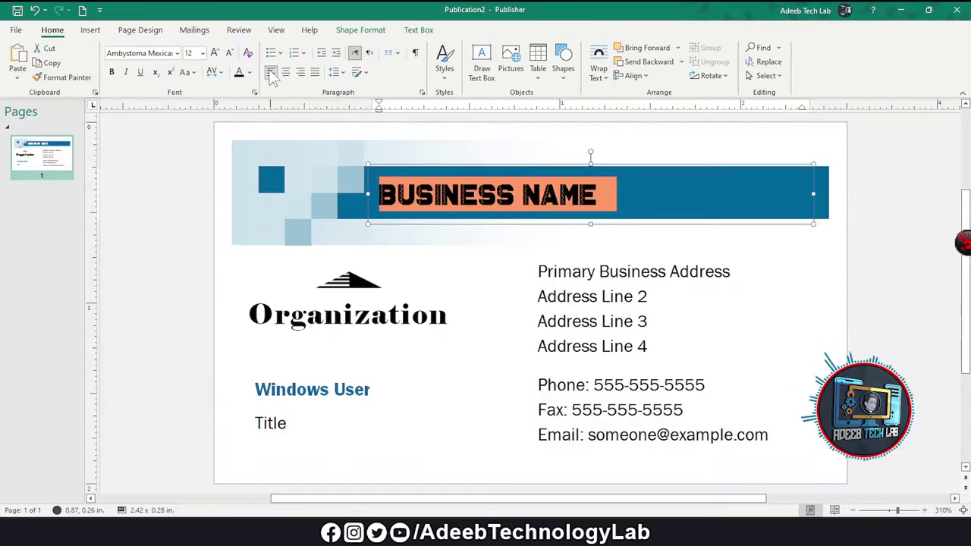
{"action": "left_click", "coordinate": [111, 73]}
Toggle bold, italicize the business name, and make the S in BUSINESS subscript.
{"action": "left_click", "coordinate": [111, 73]}
{"action": "left_click", "coordinate": [111, 74]}
{"action": "left_click", "coordinate": [128, 75]}
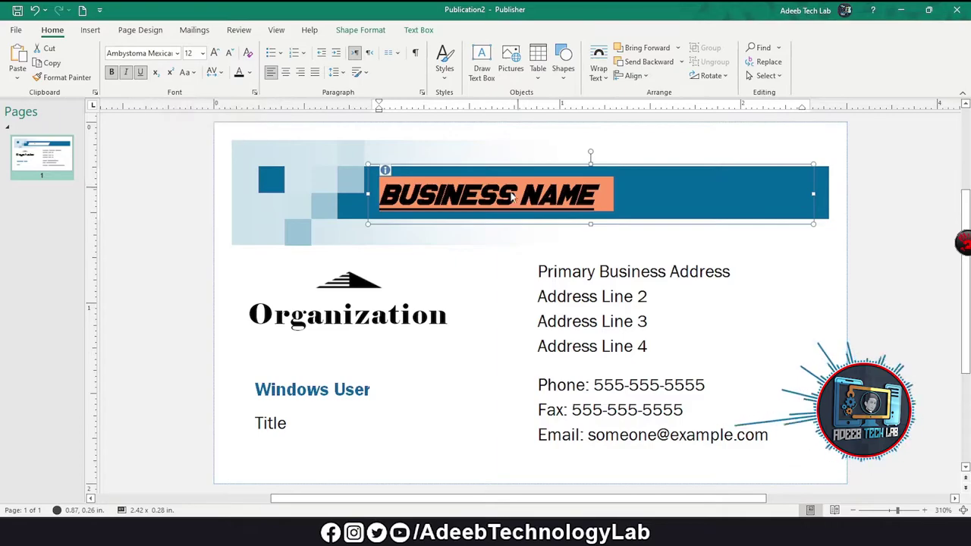
{"action": "left_click", "coordinate": [432, 196]}
{"action": "left_click_drag", "start_coordinate": [434, 195], "coordinate": [426, 196]}
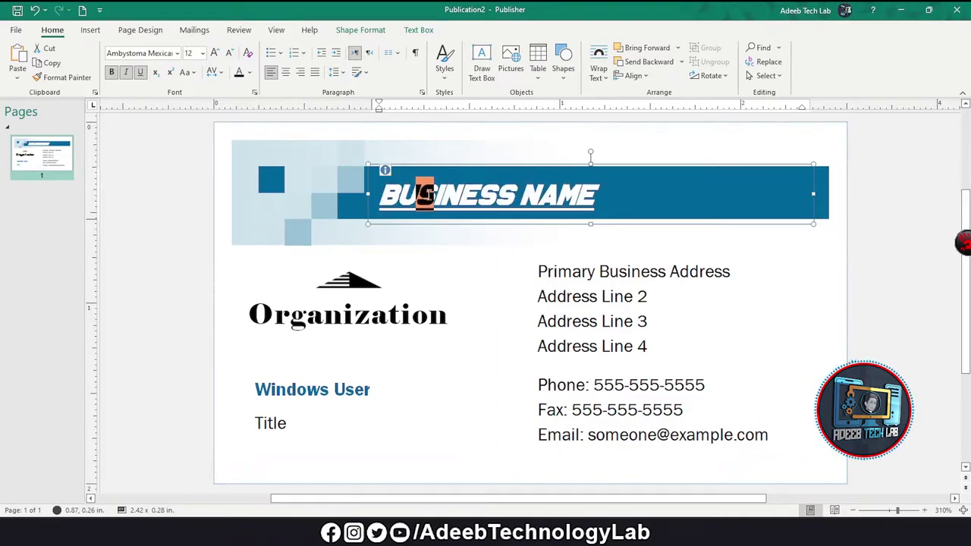
{"action": "left_click", "coordinate": [170, 73]}
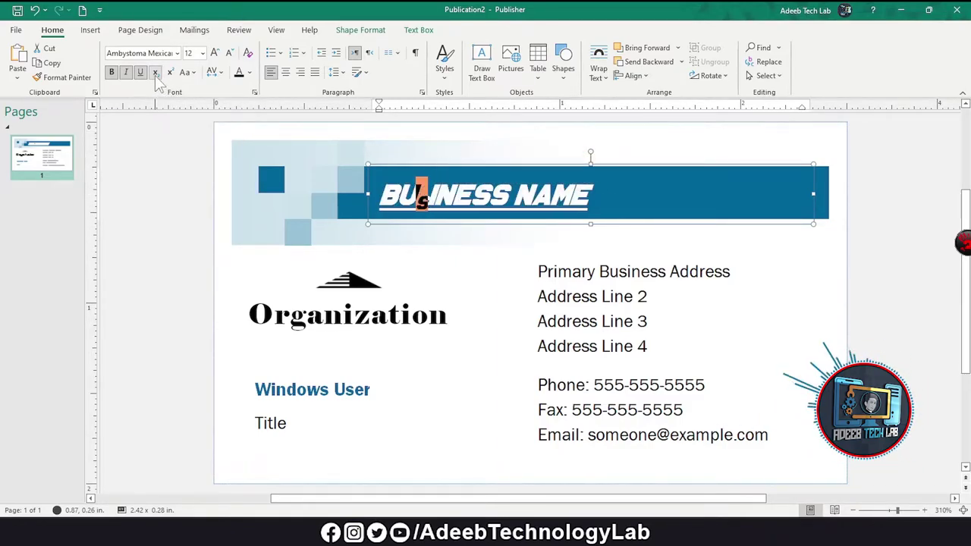
{"action": "left_click", "coordinate": [156, 73]}
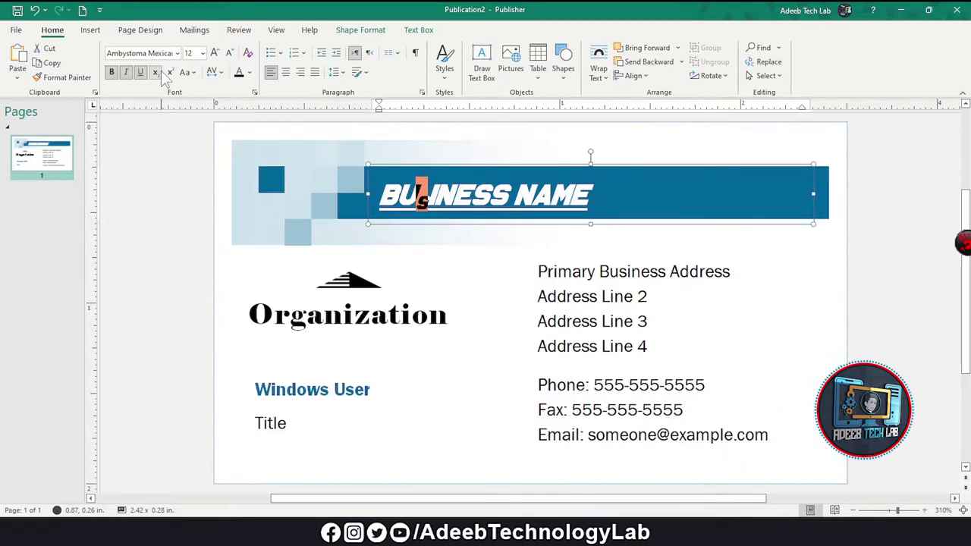
Set the business name in Aileron font, then apply Small Caps and All Caps.
{"action": "left_click", "coordinate": [187, 73]}
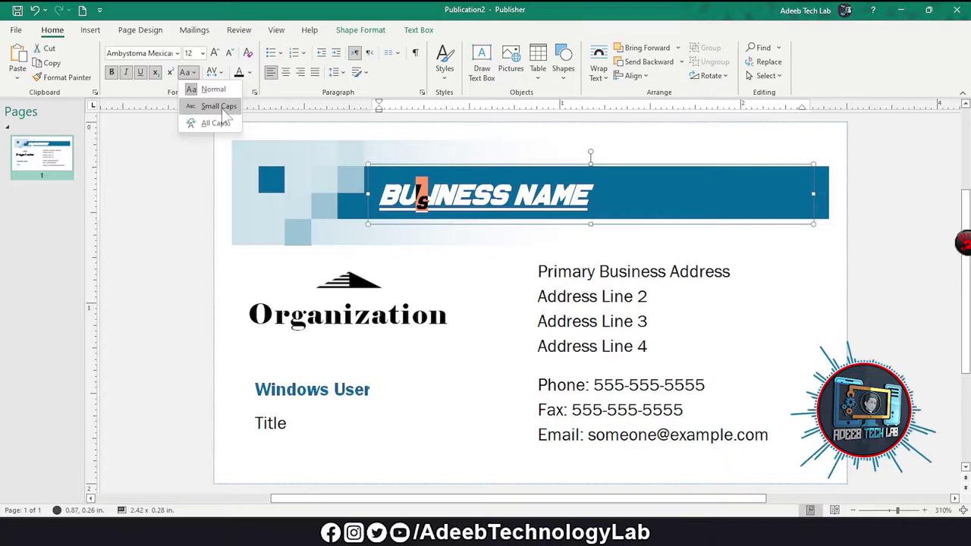
{"action": "left_click", "coordinate": [491, 190]}
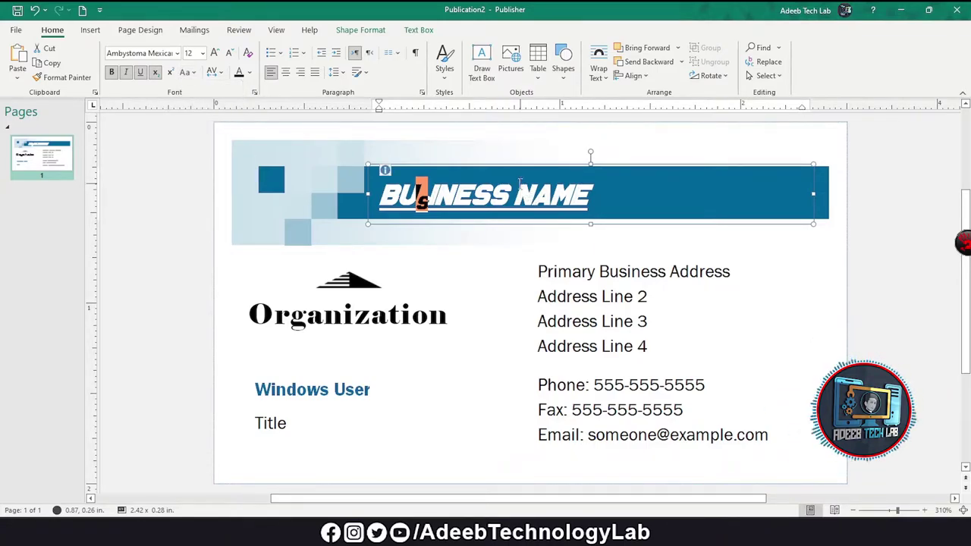
{"action": "triple_click", "coordinate": [492, 191]}
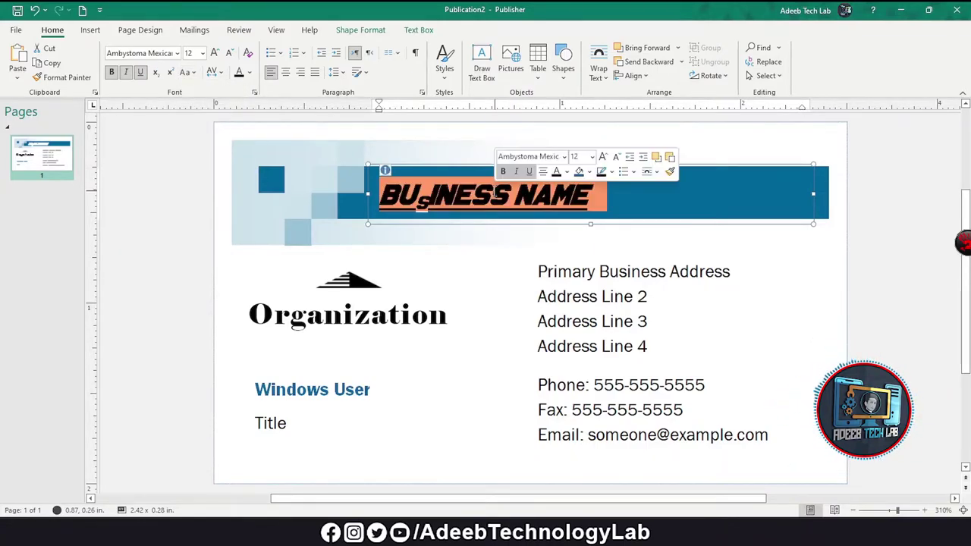
{"action": "left_click", "coordinate": [177, 53]}
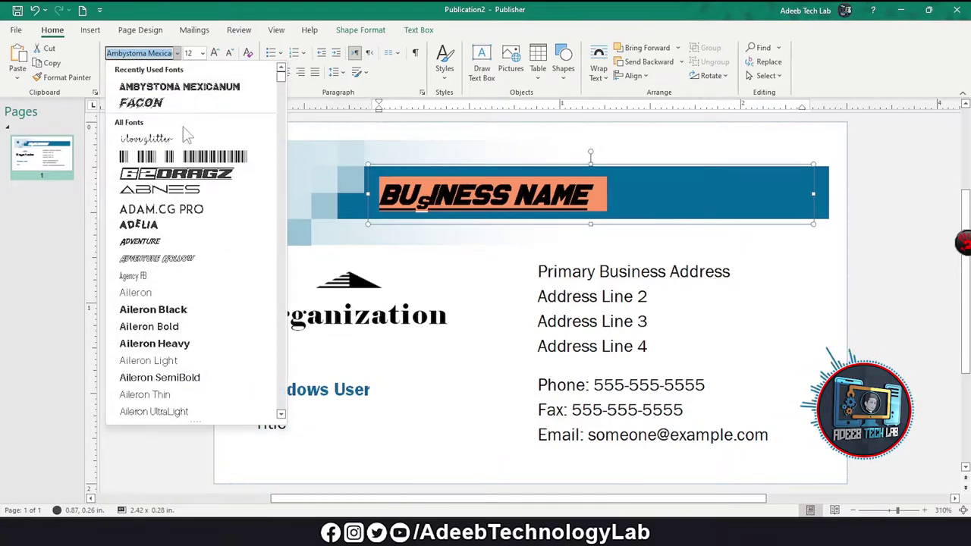
{"action": "left_click", "coordinate": [186, 291]}
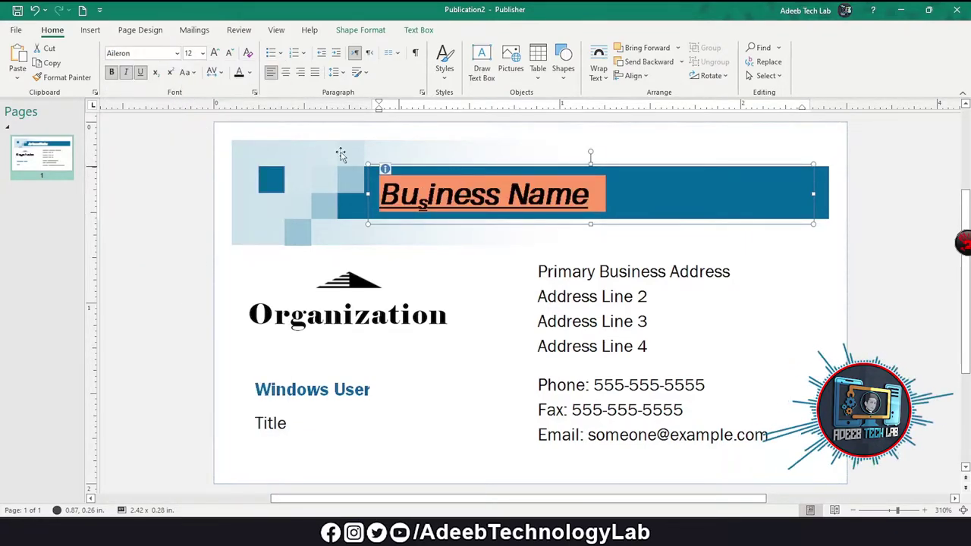
{"action": "left_click", "coordinate": [193, 73]}
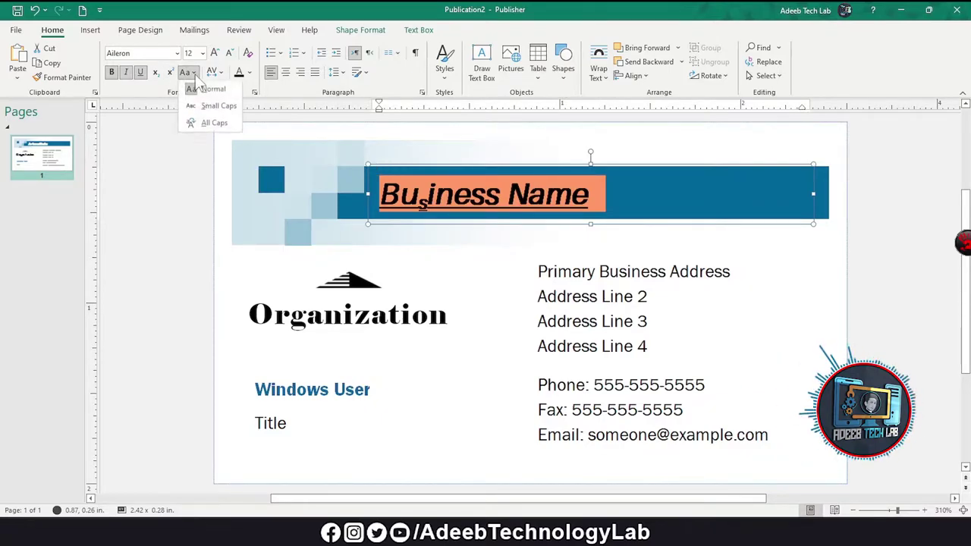
{"action": "left_click", "coordinate": [231, 108]}
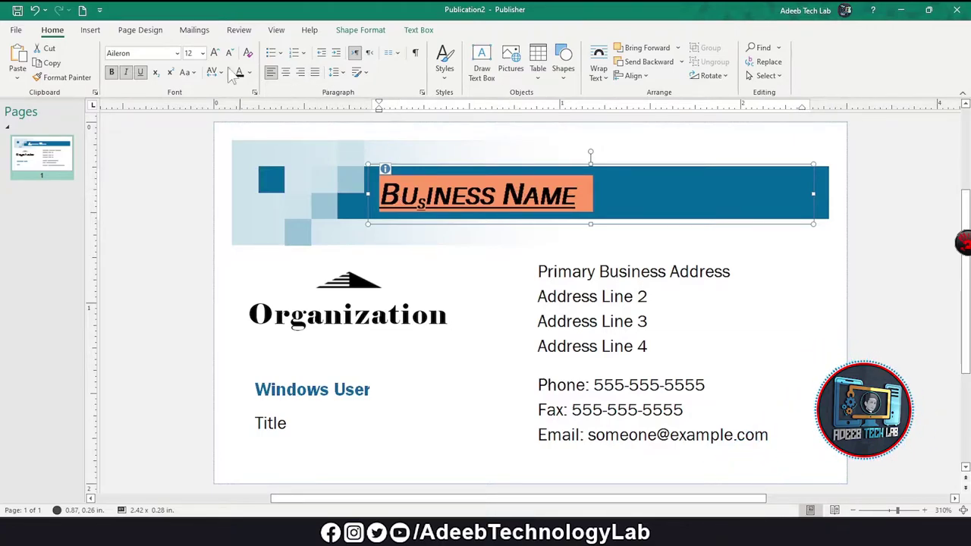
{"action": "left_click", "coordinate": [187, 72]}
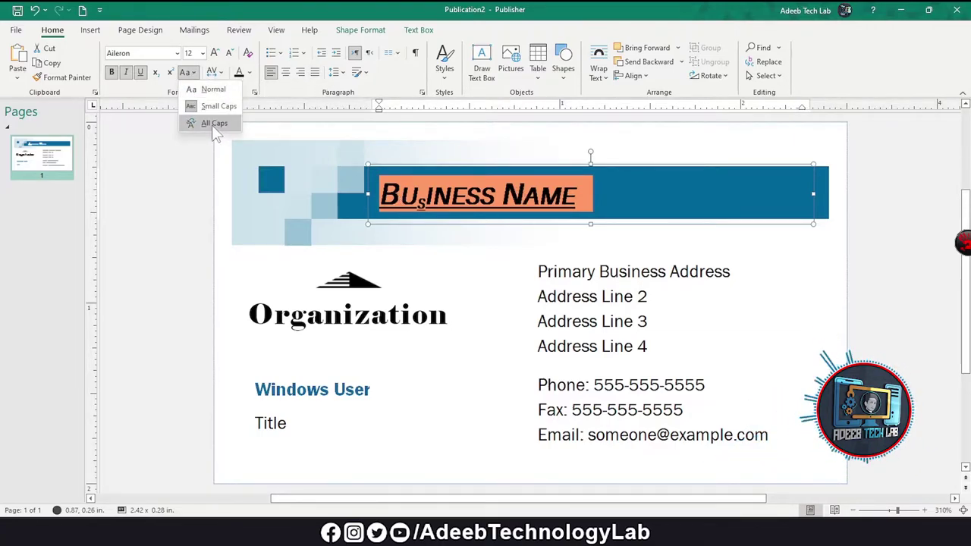
{"action": "left_click", "coordinate": [213, 124]}
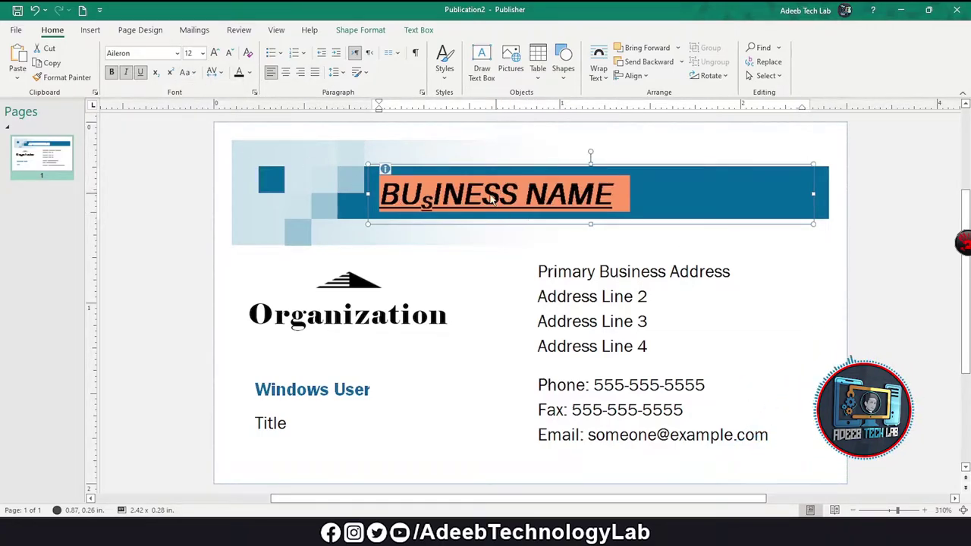
Colour the business name red, then clear all its formatting.
{"action": "left_click", "coordinate": [250, 72]}
{"action": "left_click", "coordinate": [301, 141]}
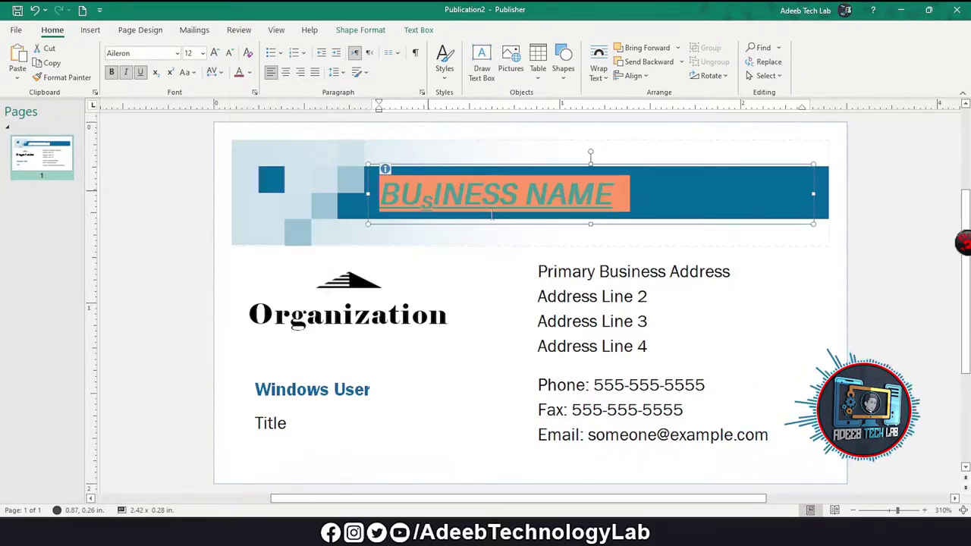
{"action": "left_click", "coordinate": [678, 252]}
{"action": "left_click", "coordinate": [533, 205]}
{"action": "triple_click", "coordinate": [533, 205]}
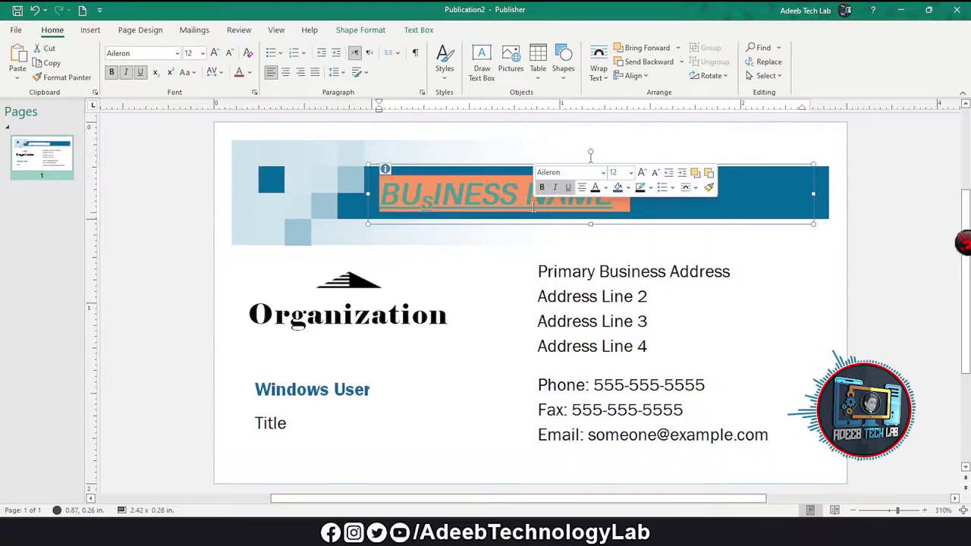
{"action": "left_click", "coordinate": [247, 54]}
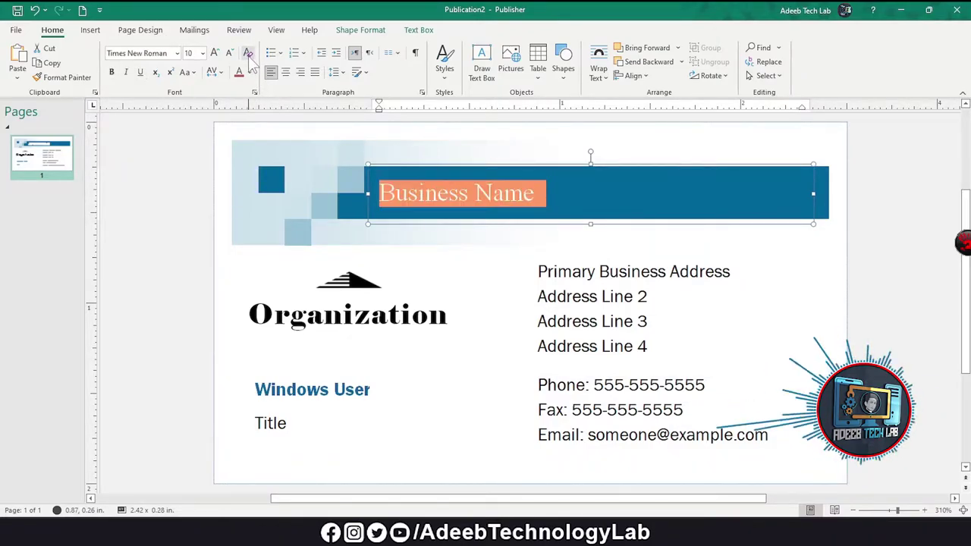
{"action": "left_click", "coordinate": [524, 271]}
Apply round bullets to the four address lines.
{"action": "left_click", "coordinate": [422, 191]}
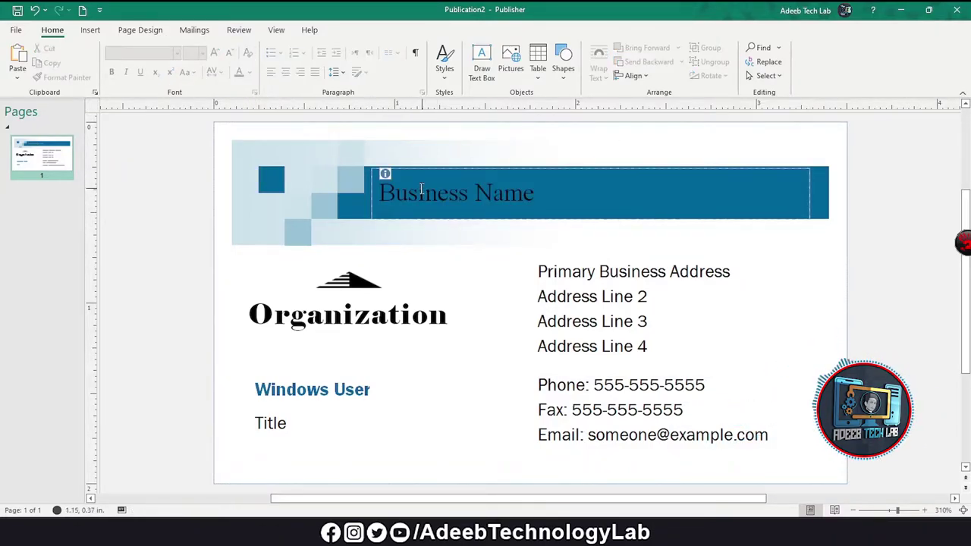
{"action": "triple_click", "coordinate": [425, 192]}
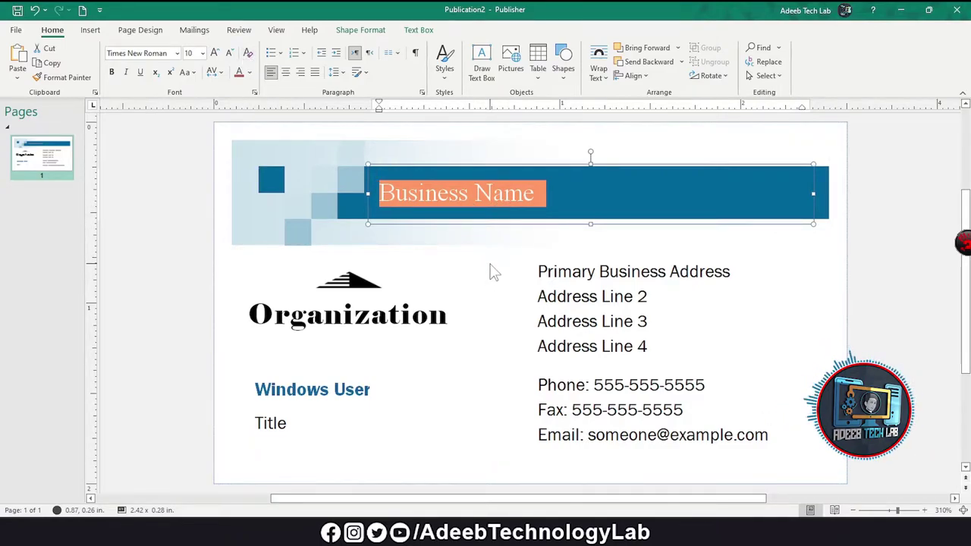
{"action": "left_click", "coordinate": [280, 55]}
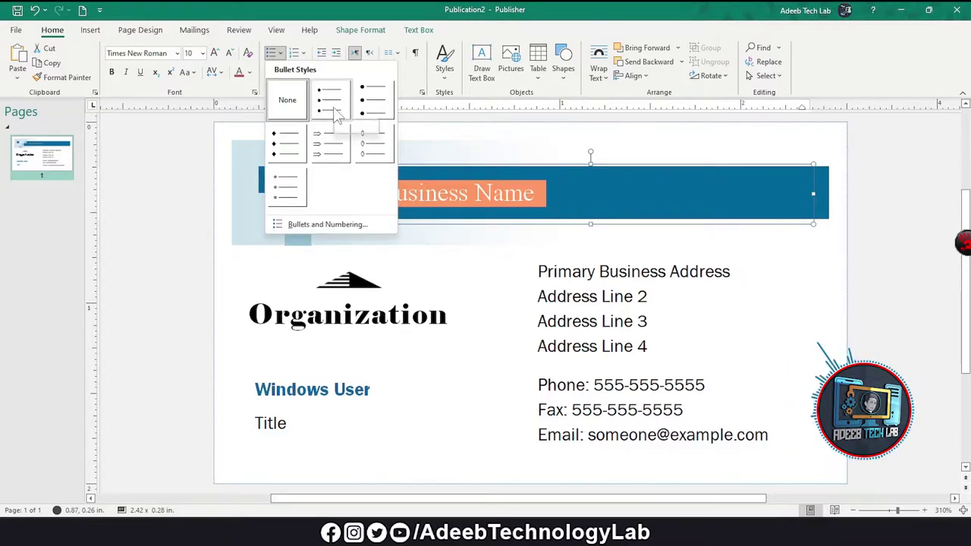
{"action": "left_click", "coordinate": [654, 353]}
{"action": "key", "text": "ctrl+a"}
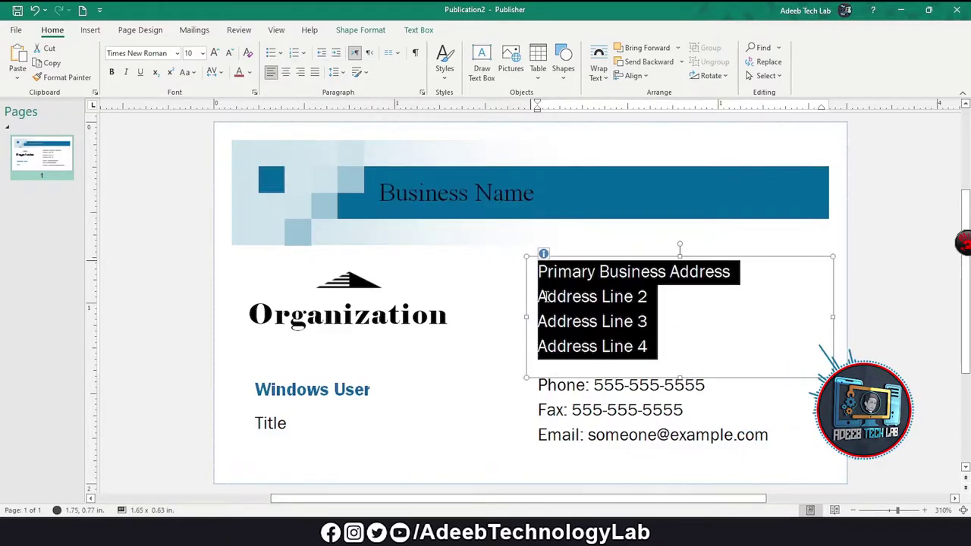
{"action": "left_click", "coordinate": [537, 297]}
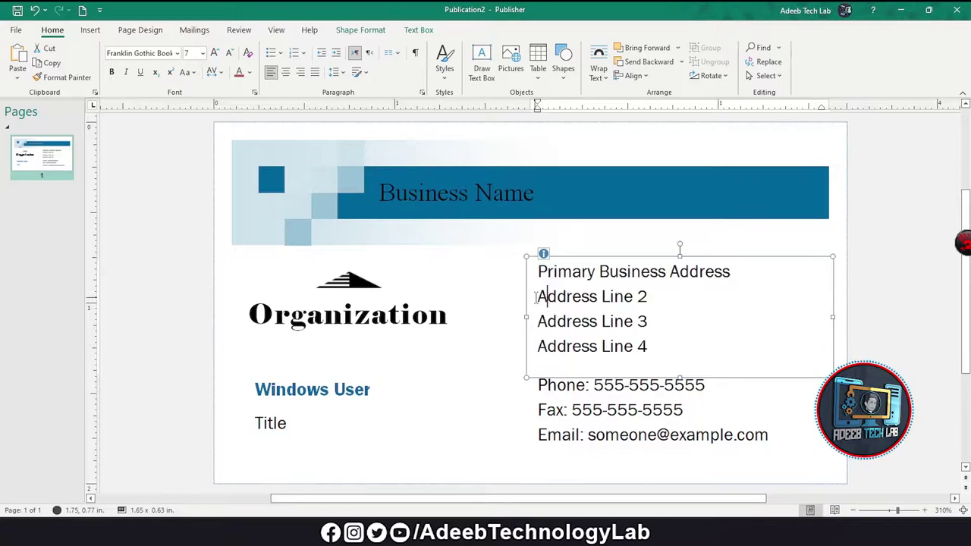
{"action": "key", "text": "ctrl+a"}
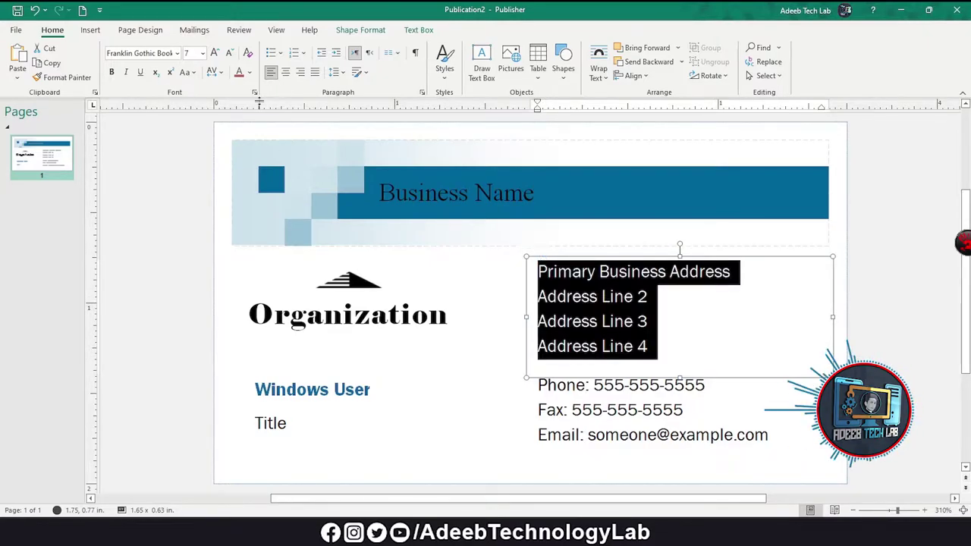
{"action": "left_click", "coordinate": [281, 55]}
{"action": "left_click", "coordinate": [375, 101]}
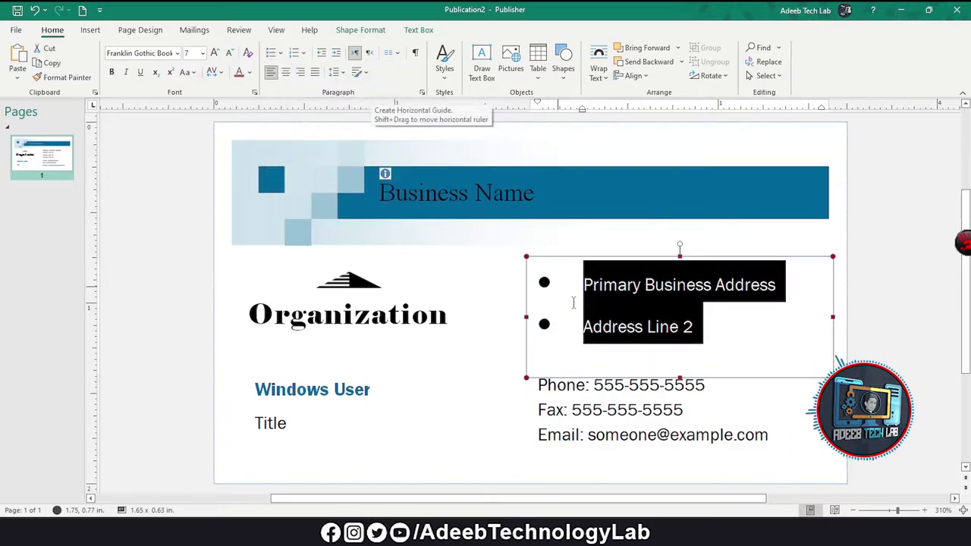
Try wider line spacing, return to single, then number the address lines A, B, C, D.
{"action": "left_click_drag", "start_coordinate": [680, 377], "coordinate": [686, 450]}
{"action": "key", "text": "ctrl+z"}
{"action": "key", "text": "ctrl+a"}
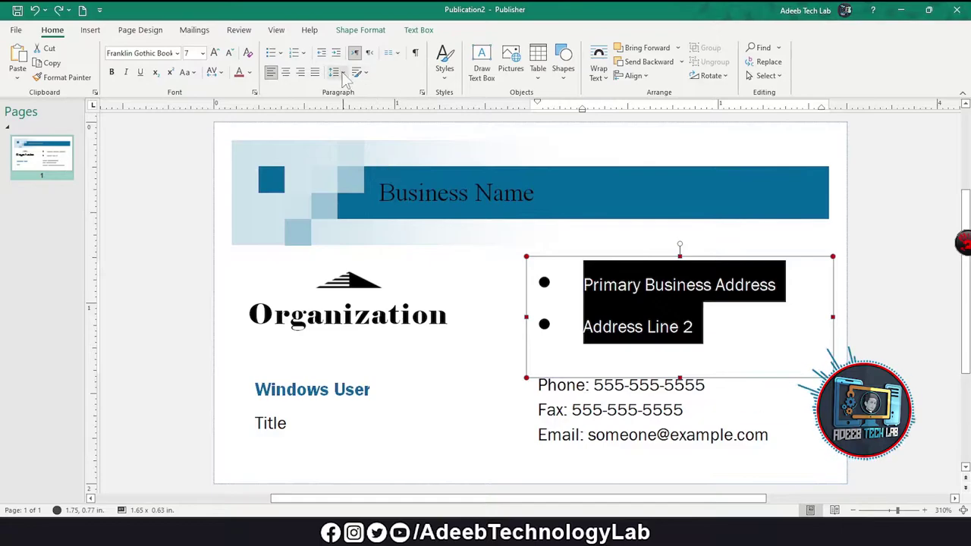
{"action": "left_click", "coordinate": [341, 74]}
{"action": "left_click", "coordinate": [349, 156]}
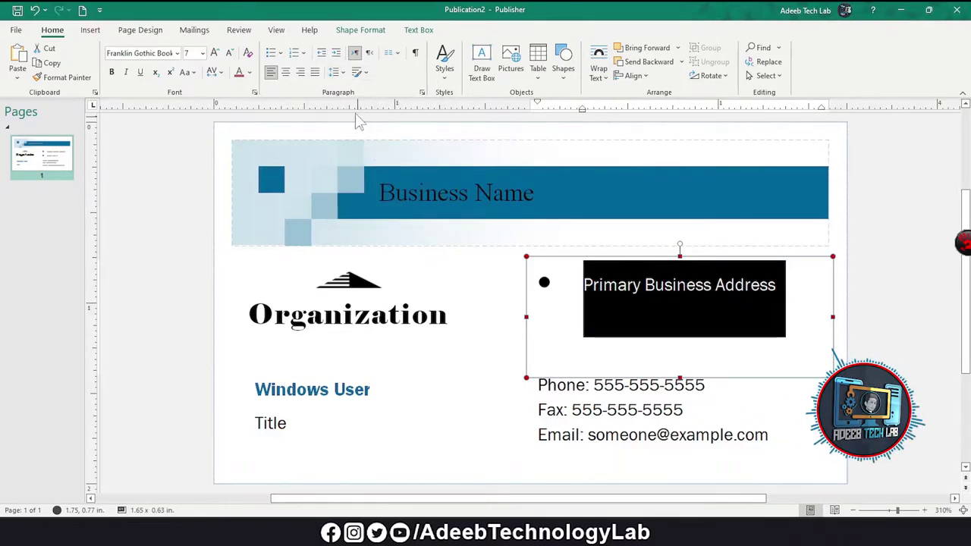
{"action": "left_click", "coordinate": [340, 72]}
{"action": "left_click", "coordinate": [359, 88]}
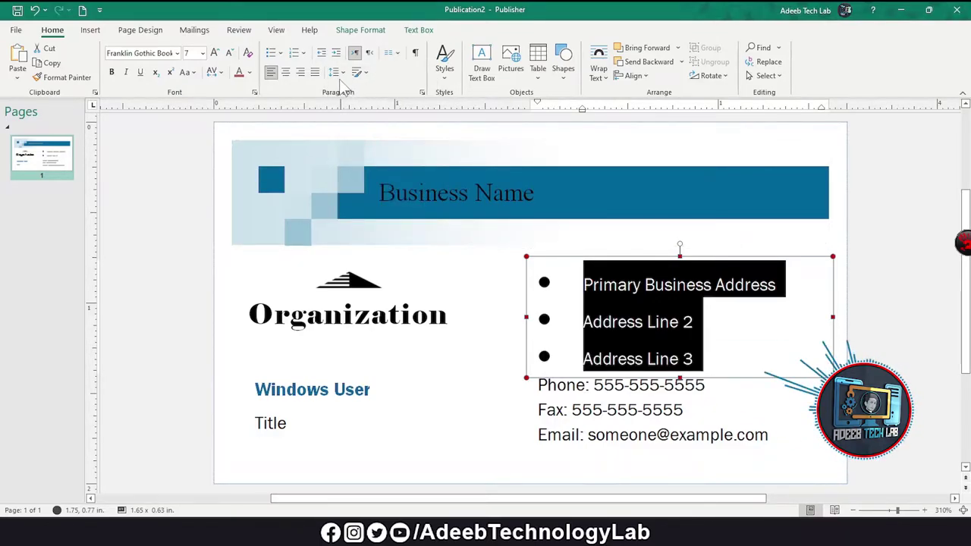
{"action": "left_click", "coordinate": [335, 72]}
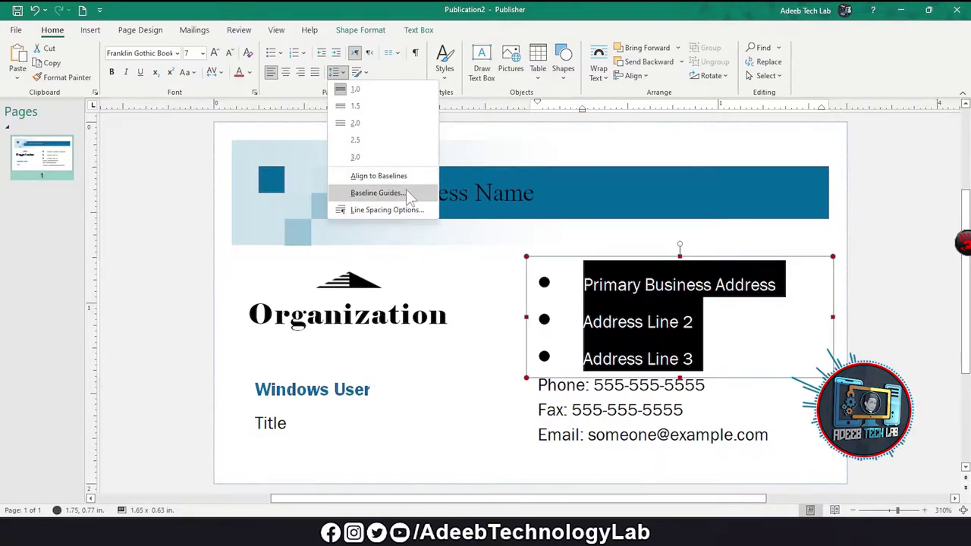
{"action": "left_click", "coordinate": [388, 66]}
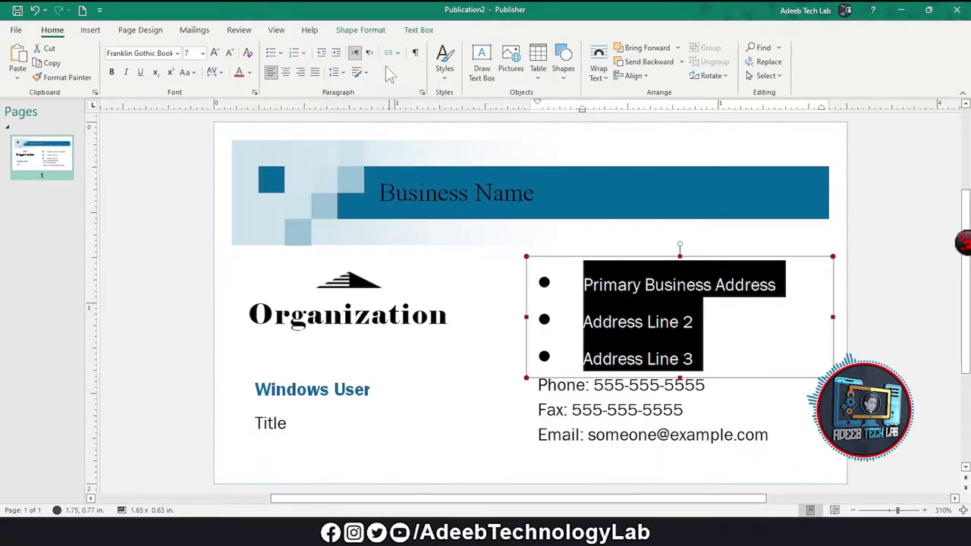
{"action": "left_click", "coordinate": [303, 53]}
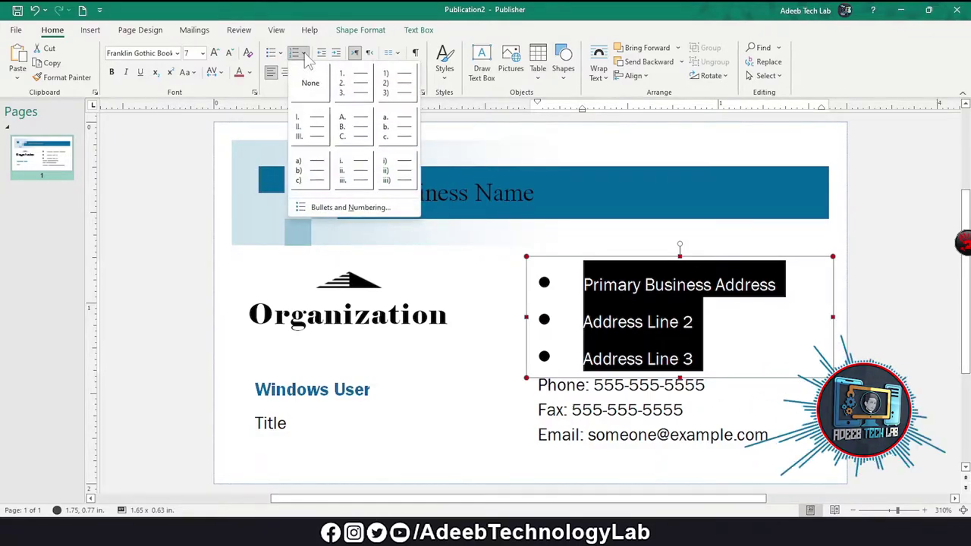
{"action": "left_click", "coordinate": [353, 128]}
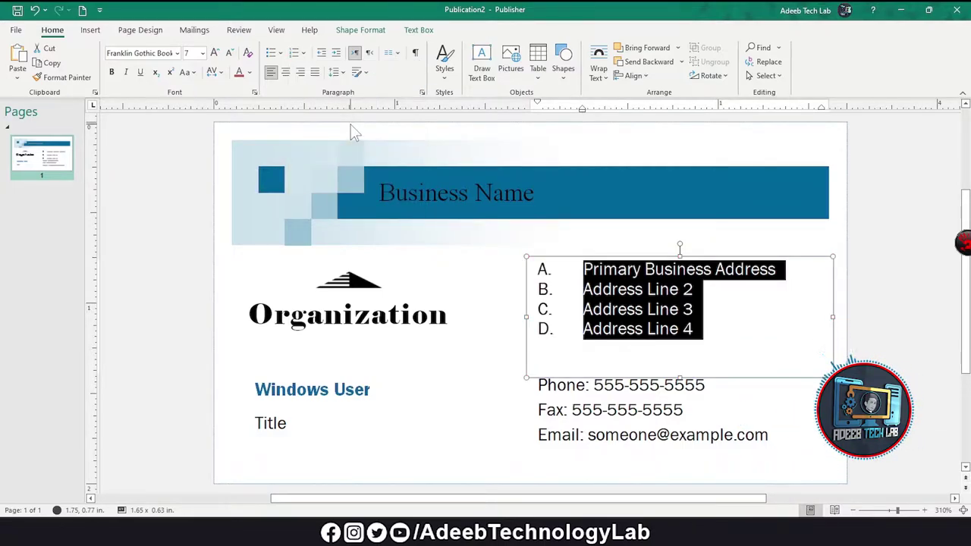
Adjust the list indent, then switch the address list to right-to-left and back to left-to-right.
{"action": "left_click", "coordinate": [336, 60]}
{"action": "left_click", "coordinate": [336, 61]}
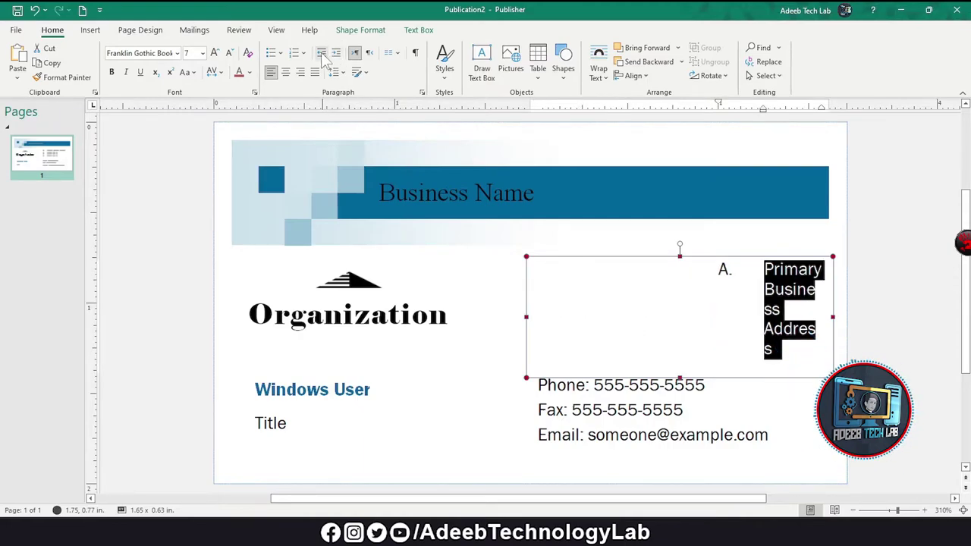
{"action": "left_click", "coordinate": [321, 53]}
{"action": "left_click", "coordinate": [322, 54]}
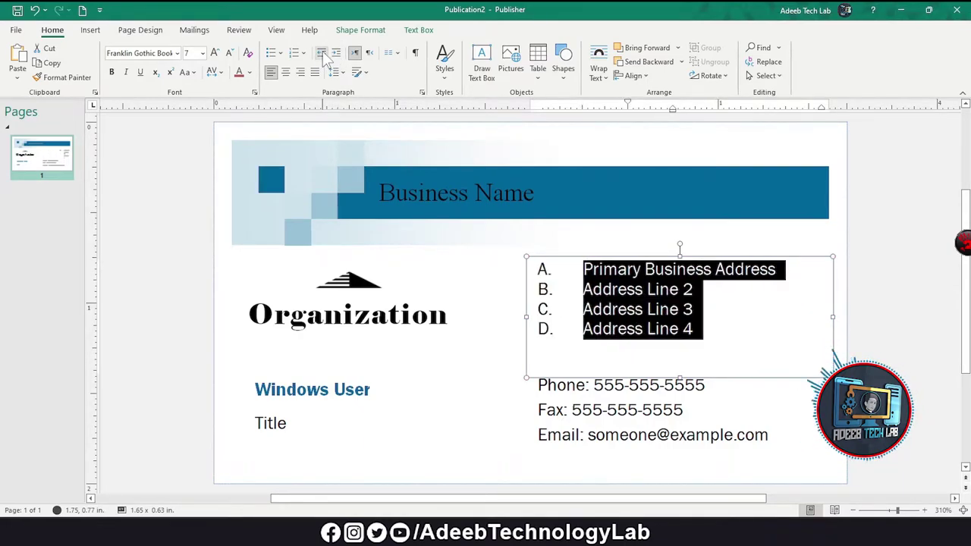
{"action": "left_click", "coordinate": [370, 53]}
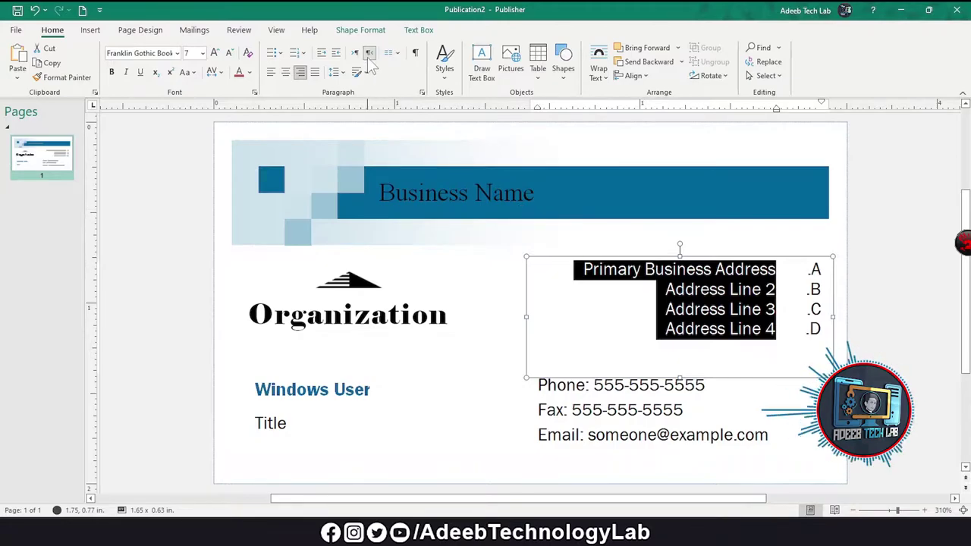
{"action": "left_click", "coordinate": [354, 52]}
{"action": "left_click", "coordinate": [391, 52]}
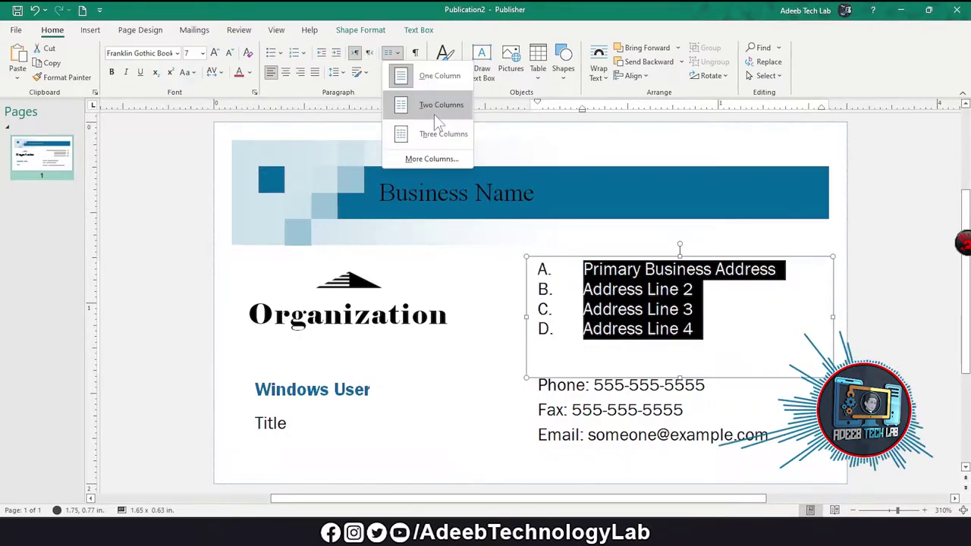
Lay the lettered address list out in two, then three, then back to one column.
{"action": "left_click", "coordinate": [437, 121]}
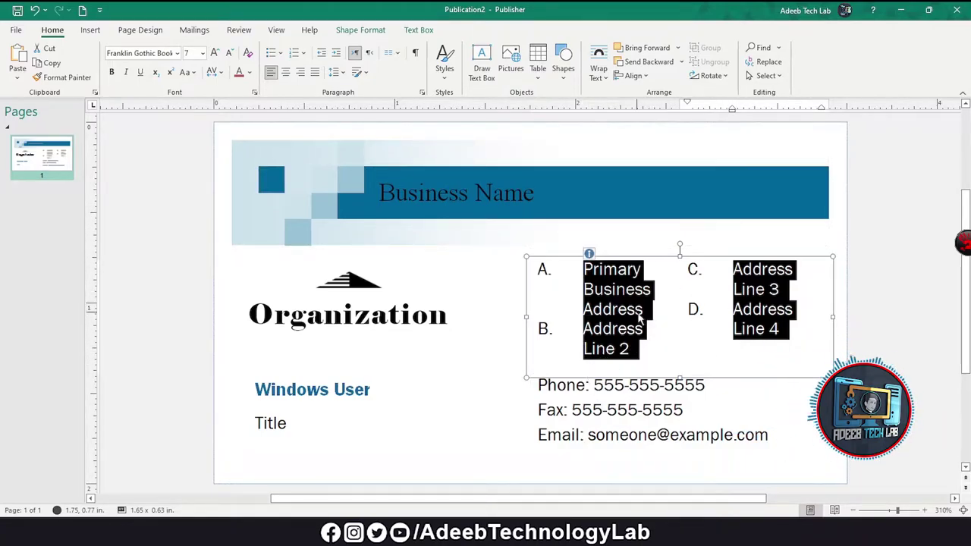
{"action": "left_click", "coordinate": [392, 53]}
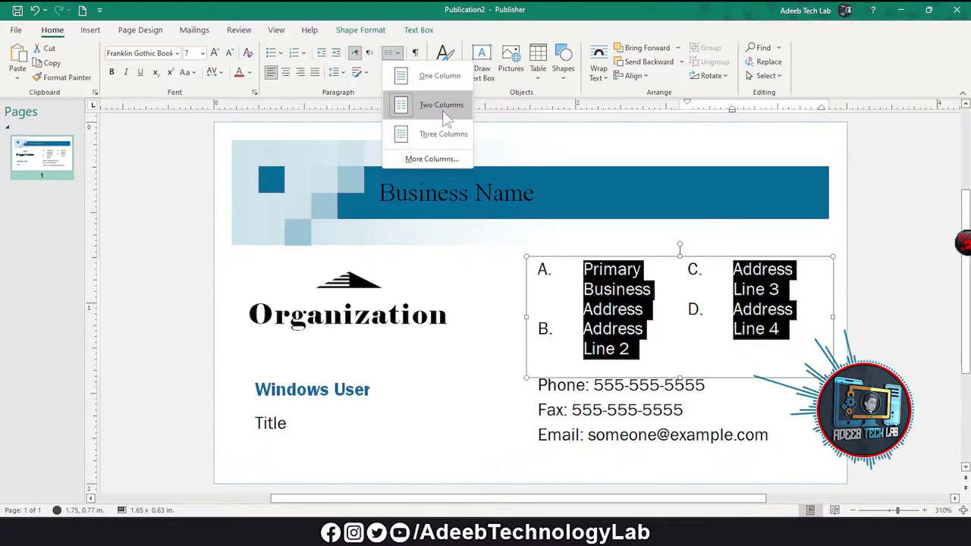
{"action": "left_click", "coordinate": [443, 137]}
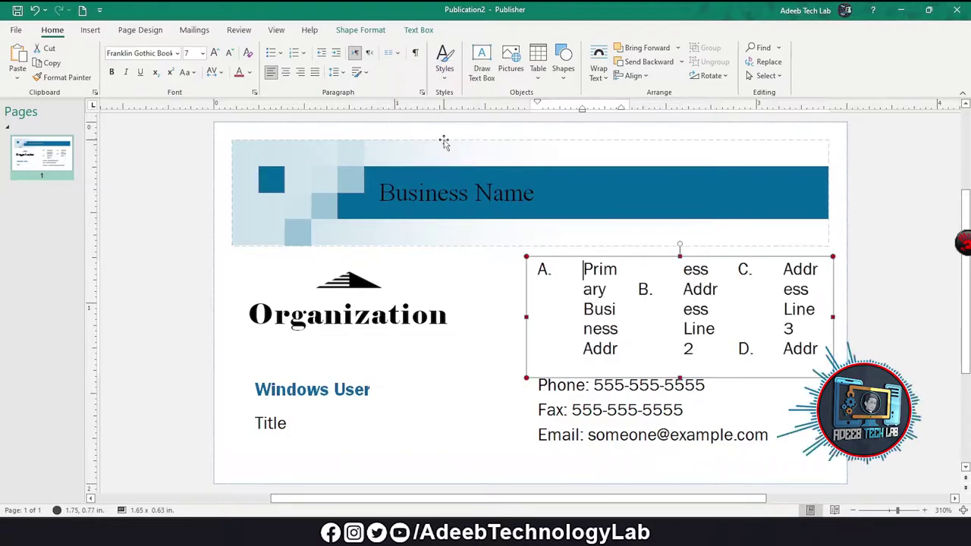
{"action": "left_click", "coordinate": [392, 52]}
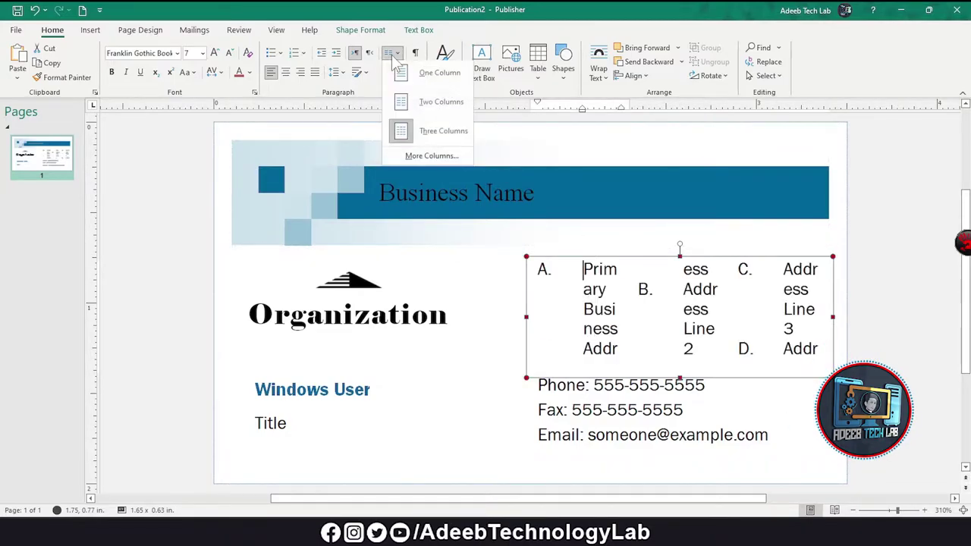
{"action": "left_click", "coordinate": [437, 77]}
{"action": "left_click", "coordinate": [626, 309]}
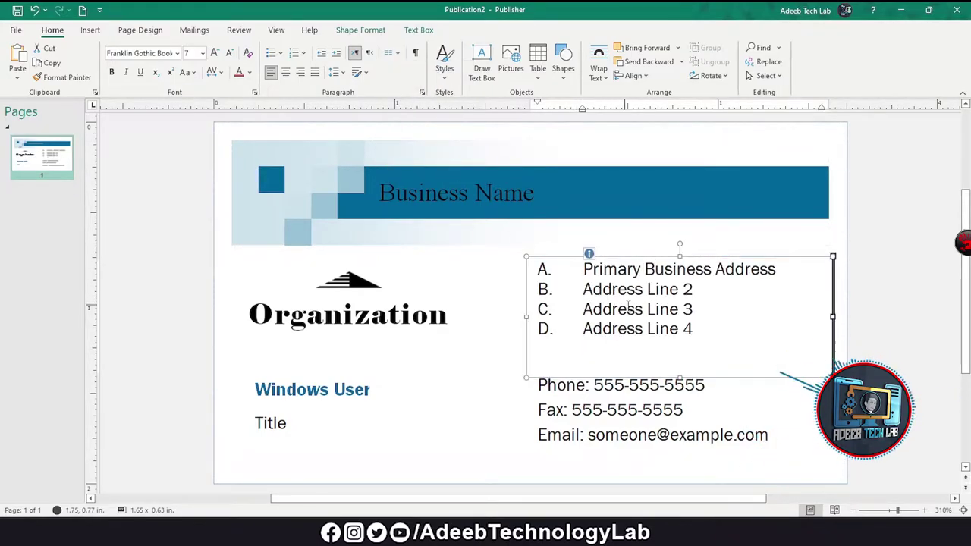
{"action": "key", "text": "ctrl+a"}
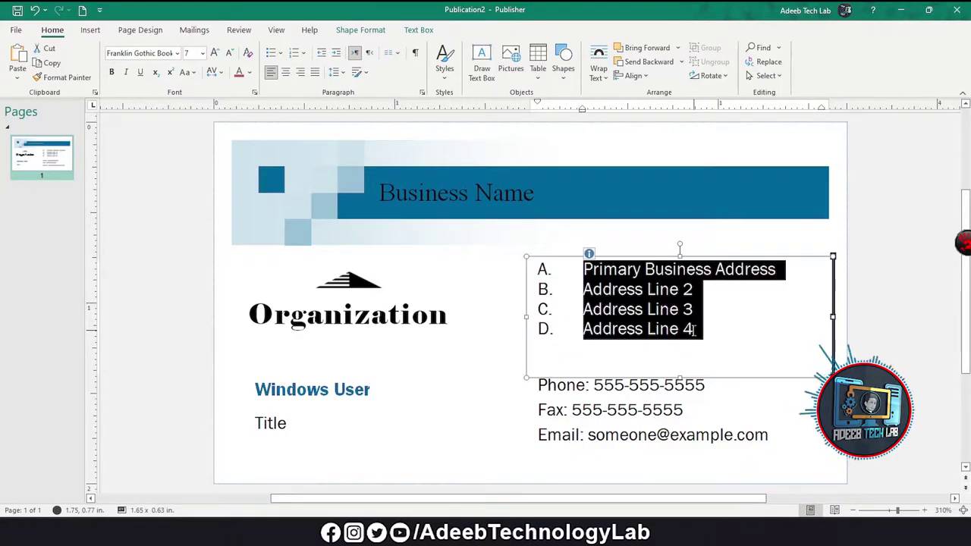
Centre, then right-align, then justify the lettered A–D address lines.
{"action": "left_click", "coordinate": [286, 76]}
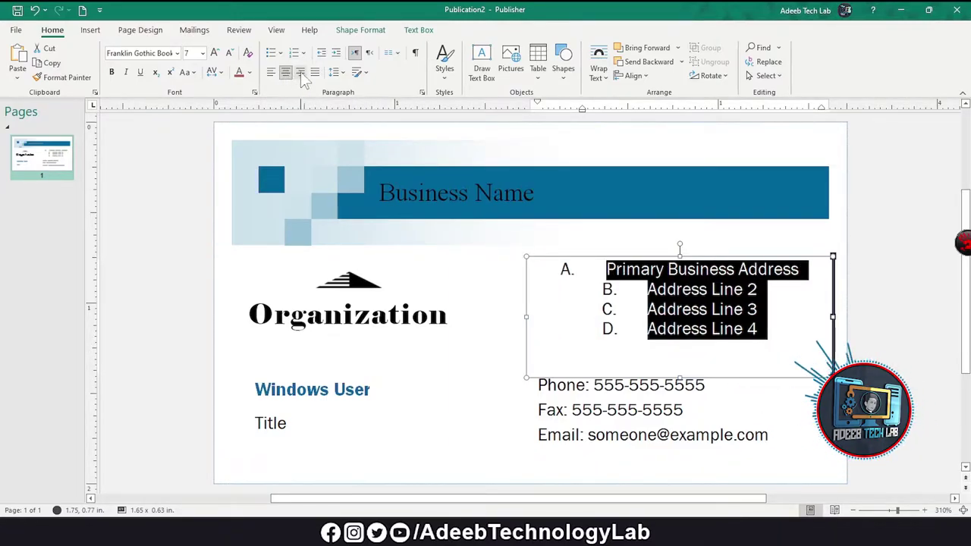
{"action": "left_click", "coordinate": [301, 73]}
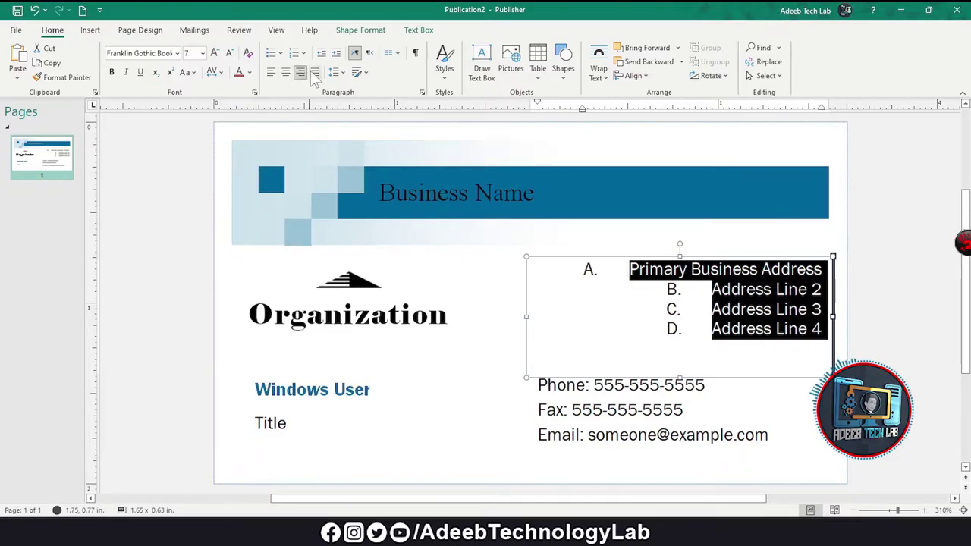
{"action": "left_click", "coordinate": [316, 72]}
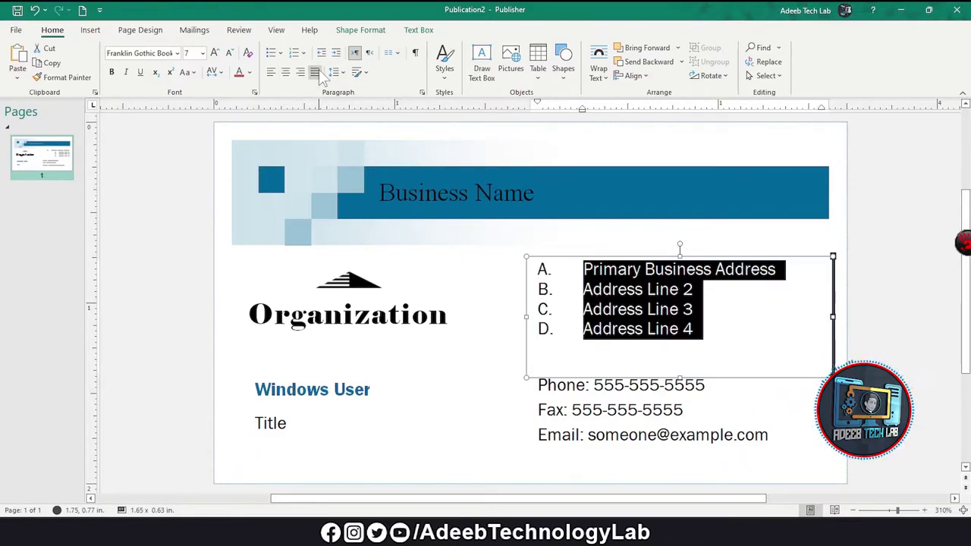
{"action": "left_click", "coordinate": [695, 289]}
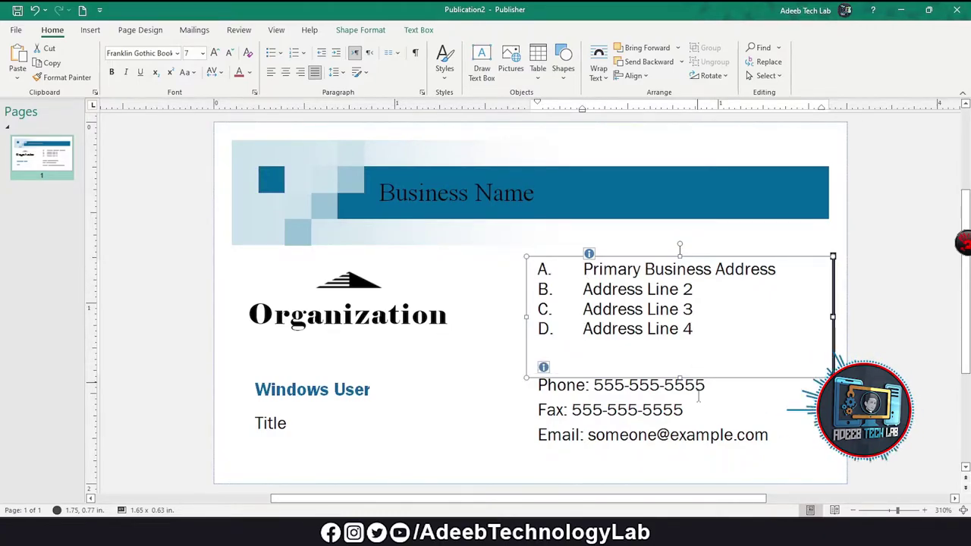
Set the address lines to 2.0 line spacing and try paragraph spacing, ending with None.
{"action": "left_click_drag", "start_coordinate": [704, 328], "coordinate": [611, 298]}
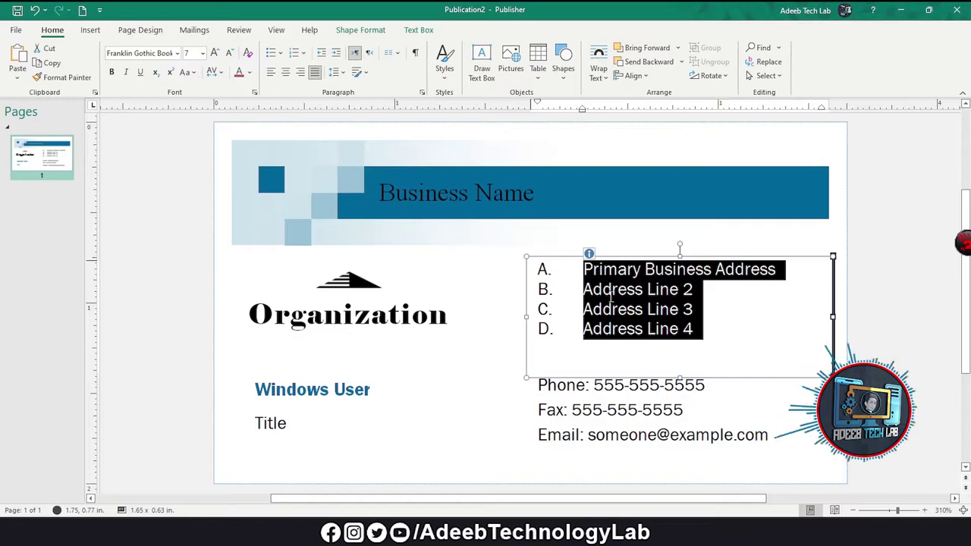
{"action": "left_click", "coordinate": [335, 73]}
{"action": "left_click", "coordinate": [335, 73]}
{"action": "left_click", "coordinate": [358, 72]}
{"action": "left_click", "coordinate": [408, 122]}
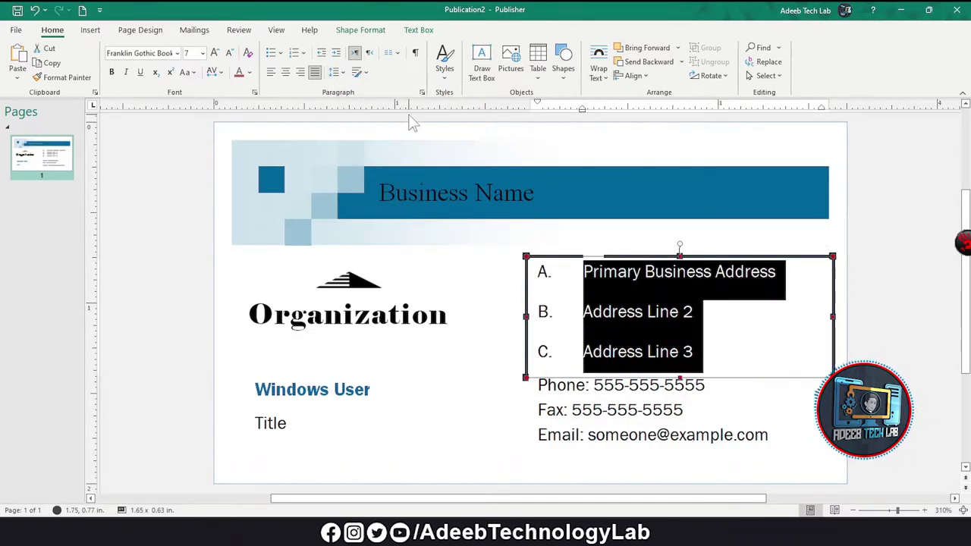
{"action": "left_click", "coordinate": [356, 72]}
{"action": "left_click", "coordinate": [389, 133]}
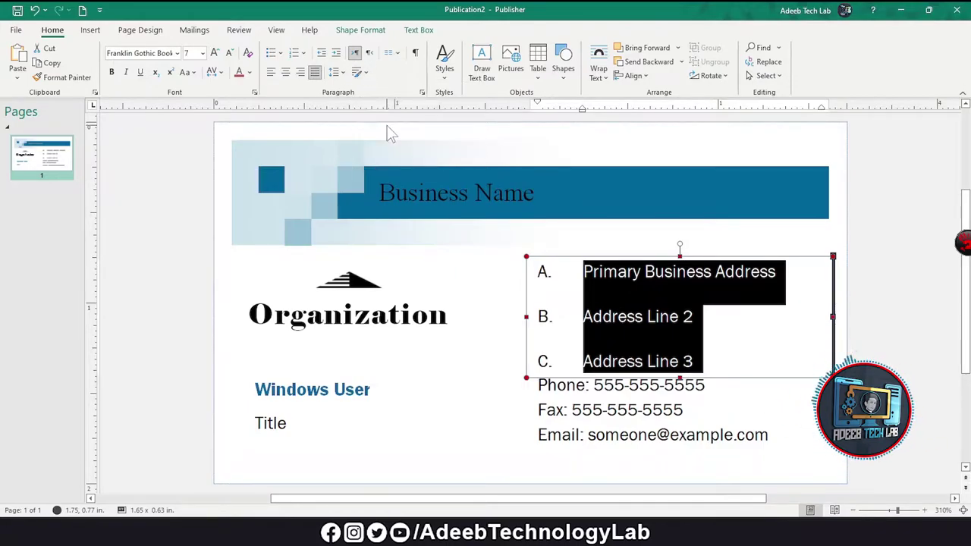
{"action": "left_click", "coordinate": [365, 73]}
{"action": "left_click", "coordinate": [386, 142]}
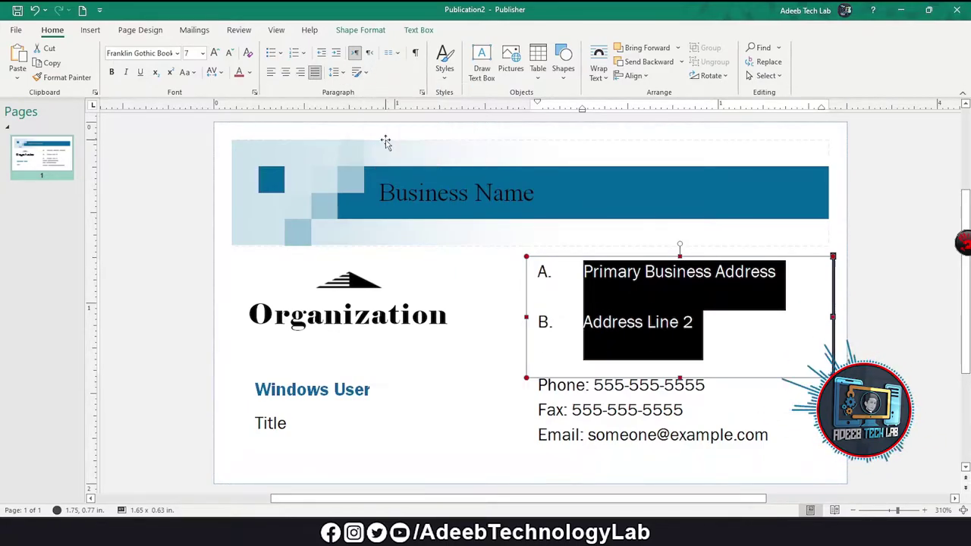
{"action": "left_click", "coordinate": [365, 73]}
{"action": "left_click", "coordinate": [375, 88]}
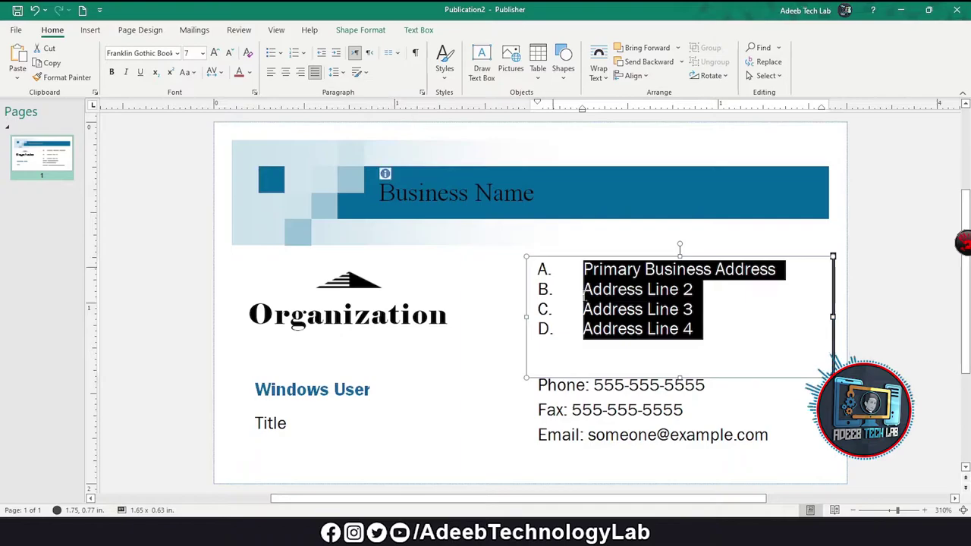
Try 3.0 line spacing, undo it, and show formatting marks.
{"action": "left_click", "coordinate": [336, 72]}
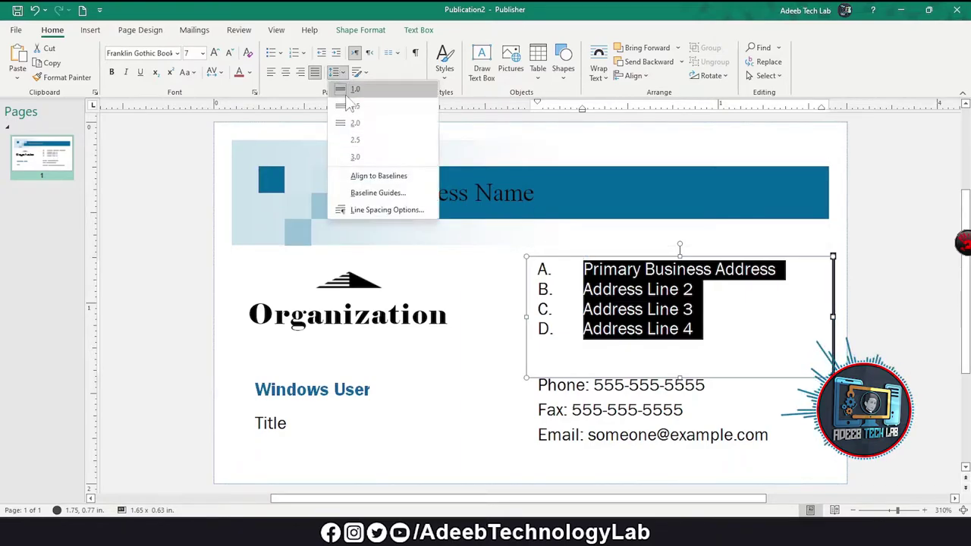
{"action": "left_click", "coordinate": [363, 156]}
{"action": "key", "text": "ctrl+z"}
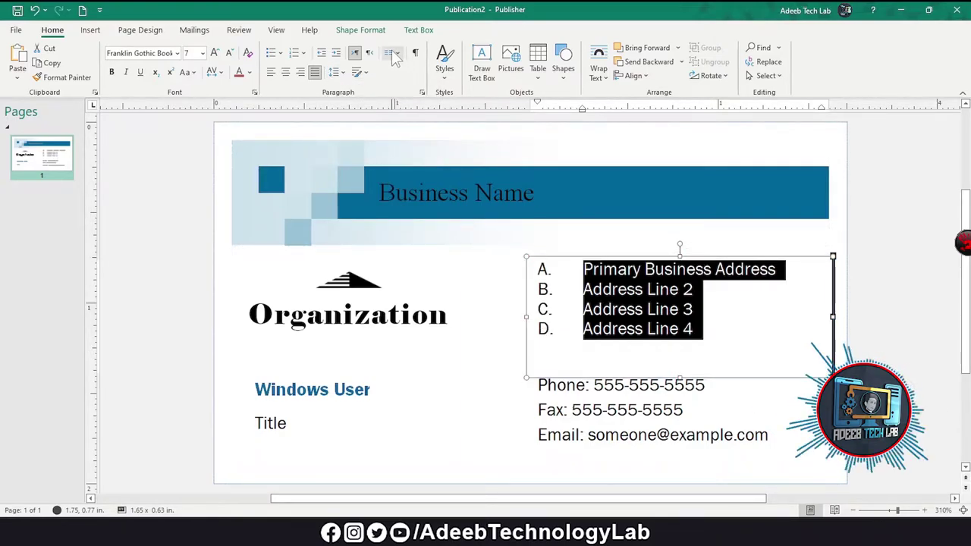
{"action": "left_click", "coordinate": [416, 54]}
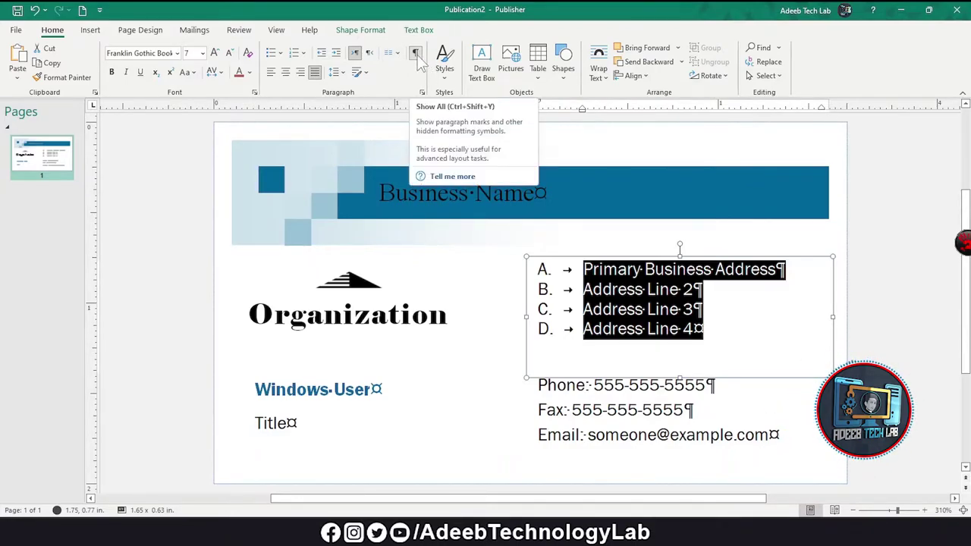
Hide the formatting marks and select all of the address text.
{"action": "left_click", "coordinate": [415, 54]}
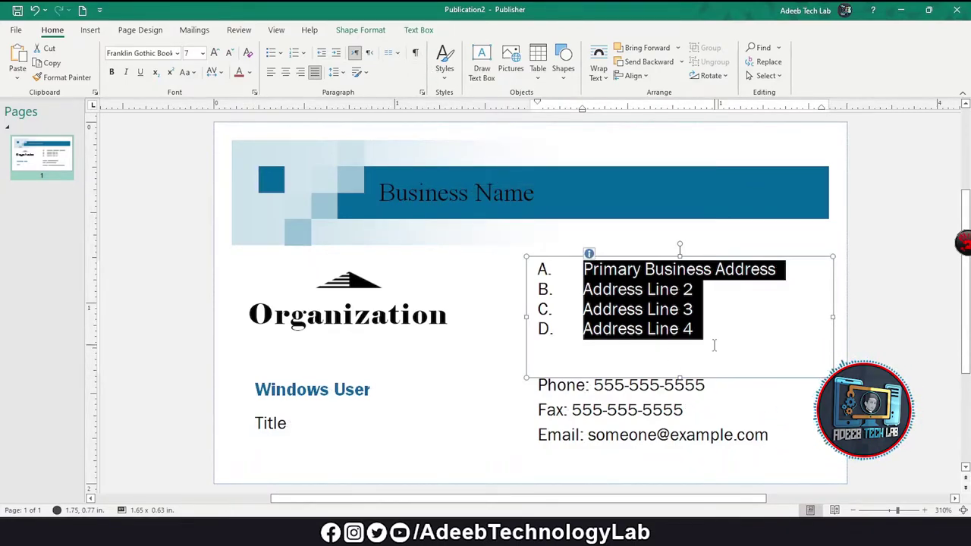
{"action": "scroll", "coordinate": [713, 346], "scroll_direction": "down", "scroll_amount": 1}
{"action": "left_click", "coordinate": [695, 285]}
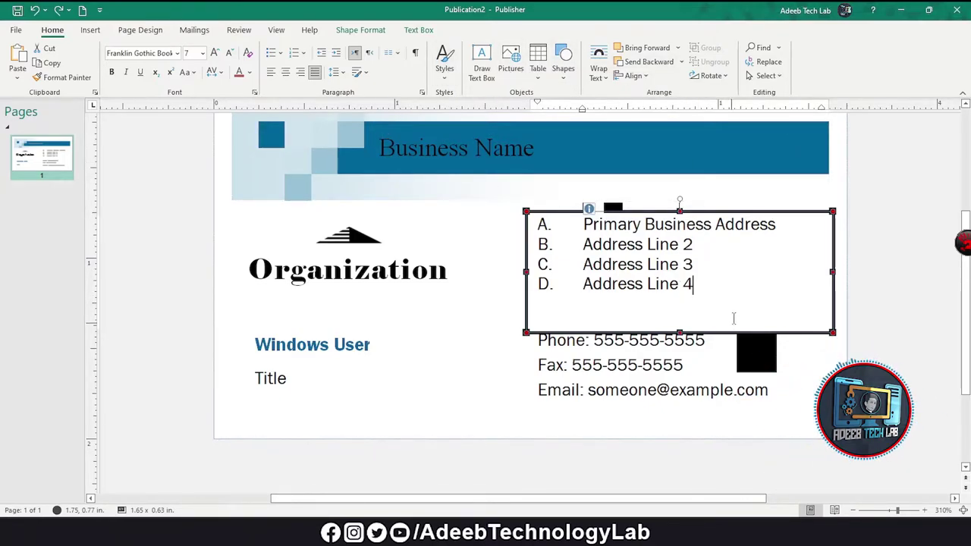
{"action": "key", "text": "ctrl+a"}
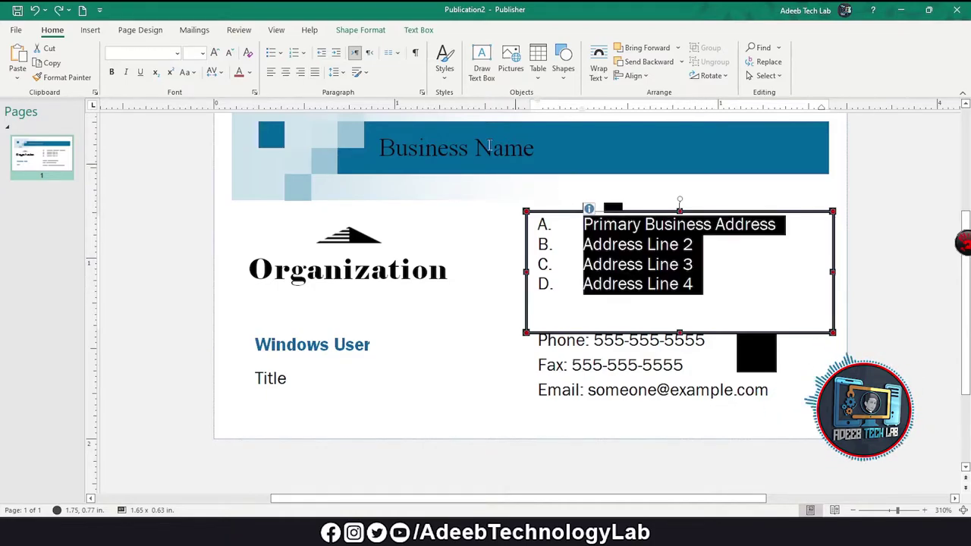
Apply the Accent Text style to the address lines.
{"action": "left_click", "coordinate": [445, 60]}
{"action": "scroll", "coordinate": [494, 273], "scroll_direction": "down", "scroll_amount": 5}
{"action": "scroll", "coordinate": [496, 293], "scroll_direction": "down", "scroll_amount": 1}
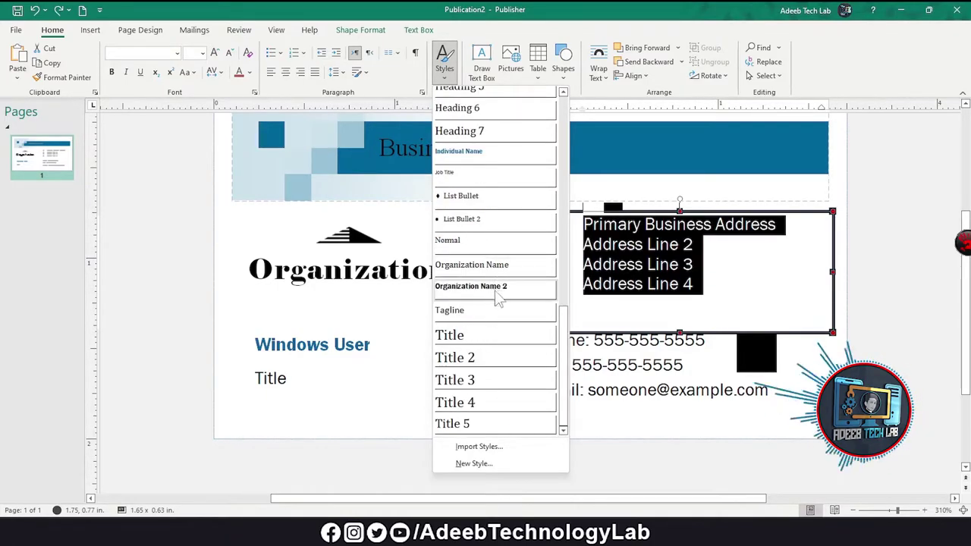
{"action": "scroll", "coordinate": [486, 303], "scroll_direction": "up", "scroll_amount": 2}
{"action": "scroll", "coordinate": [484, 271], "scroll_direction": "down", "scroll_amount": 2}
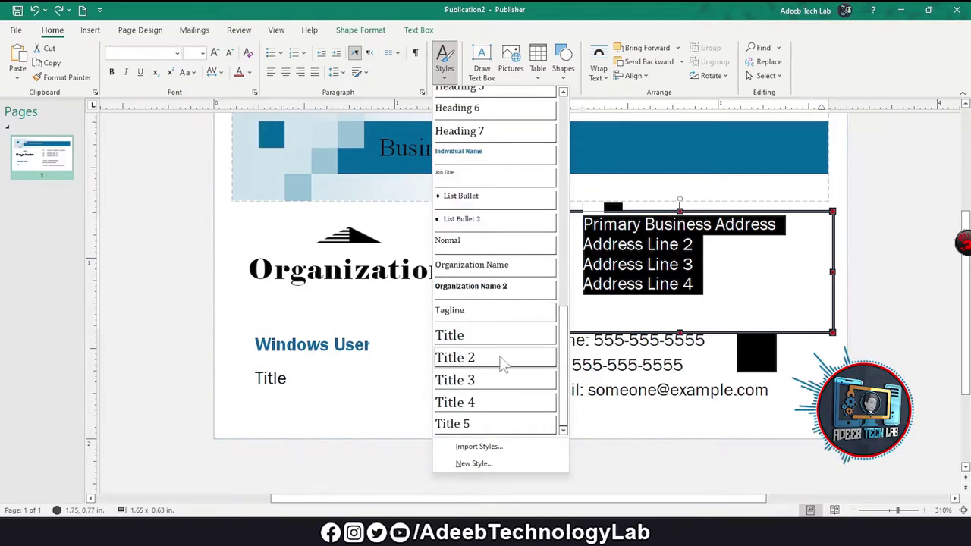
{"action": "scroll", "coordinate": [501, 333], "scroll_direction": "up", "scroll_amount": 4}
{"action": "scroll", "coordinate": [498, 217], "scroll_direction": "up", "scroll_amount": 3}
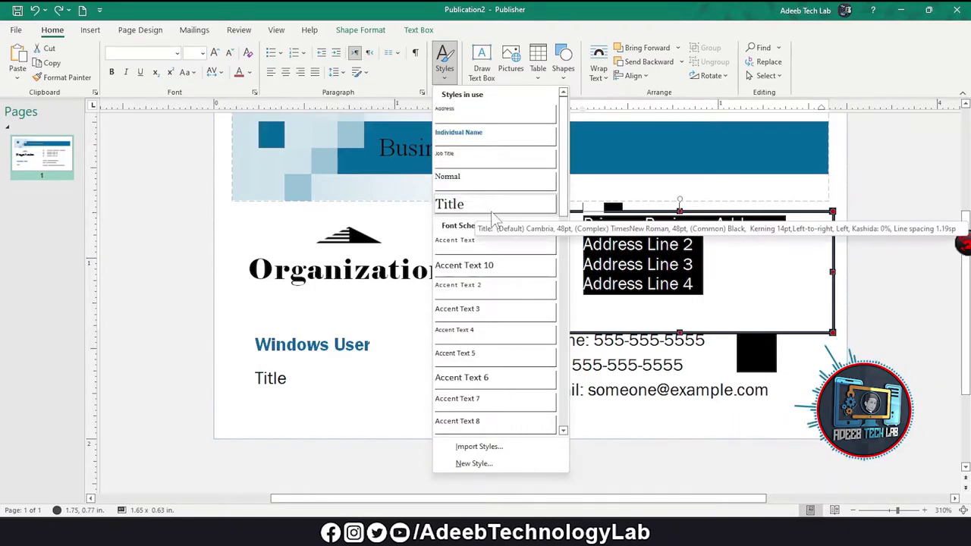
{"action": "left_click", "coordinate": [486, 241]}
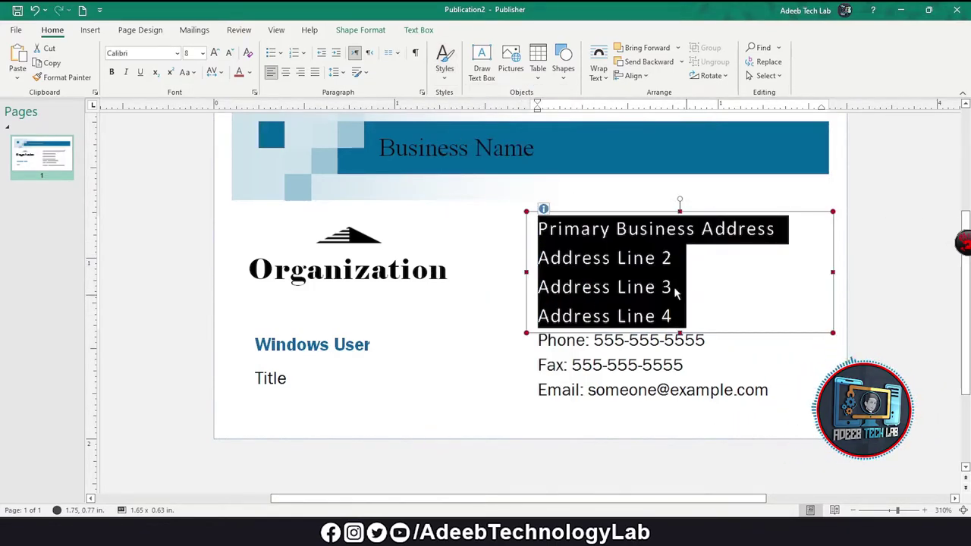
Switch the address lines to the Normal style and leave the styles gallery unchanged.
{"action": "left_click", "coordinate": [445, 61]}
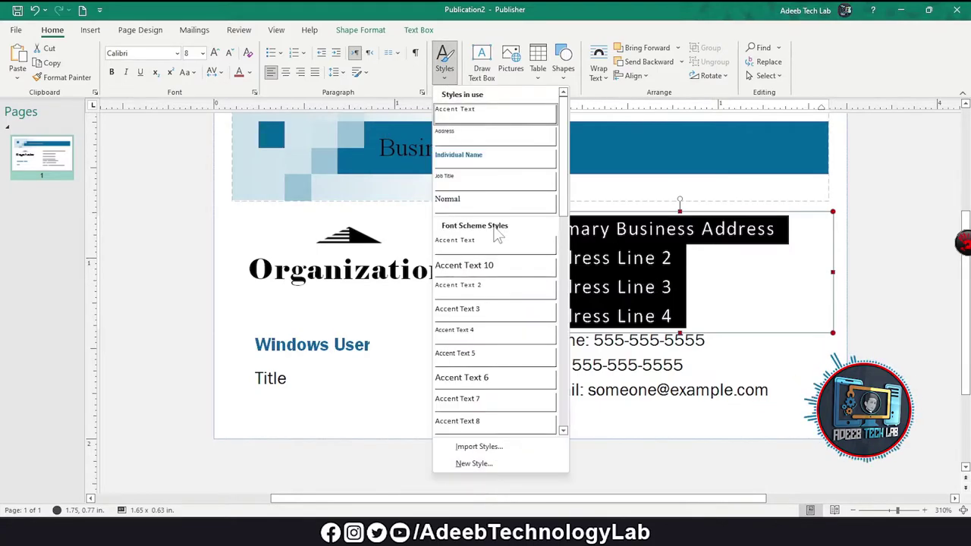
{"action": "left_click", "coordinate": [493, 197]}
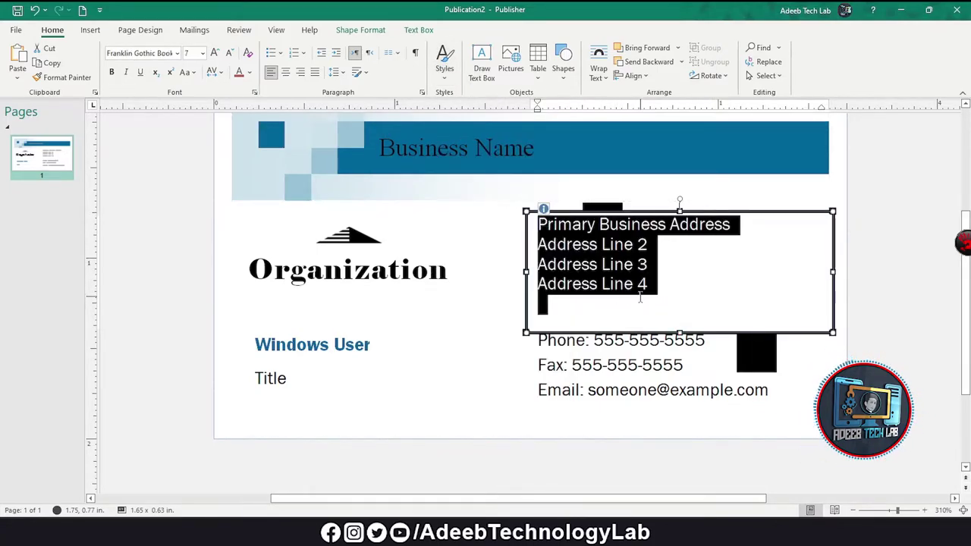
{"action": "left_click", "coordinate": [445, 61]}
{"action": "scroll", "coordinate": [485, 303], "scroll_direction": "down", "scroll_amount": 5}
{"action": "scroll", "coordinate": [484, 315], "scroll_direction": "down", "scroll_amount": 3}
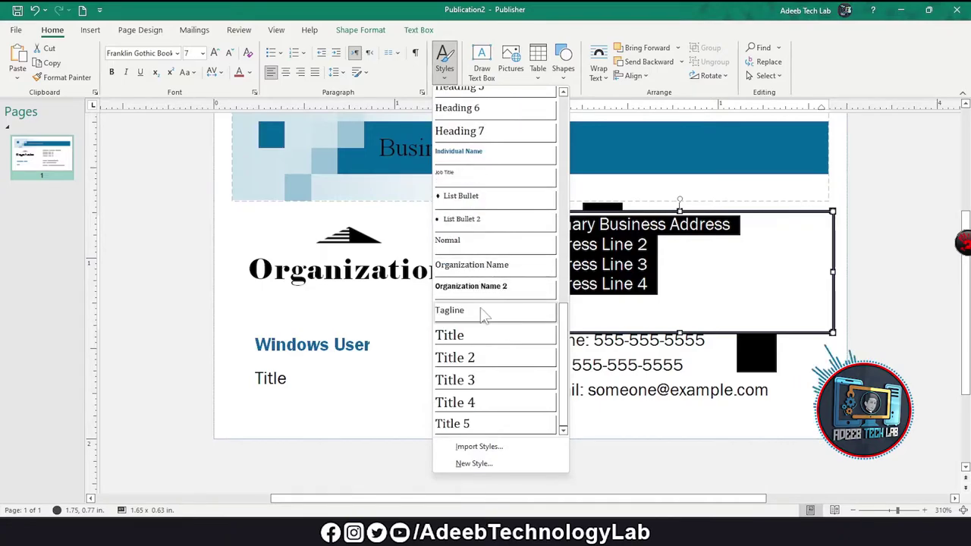
{"action": "key", "text": "Escape"}
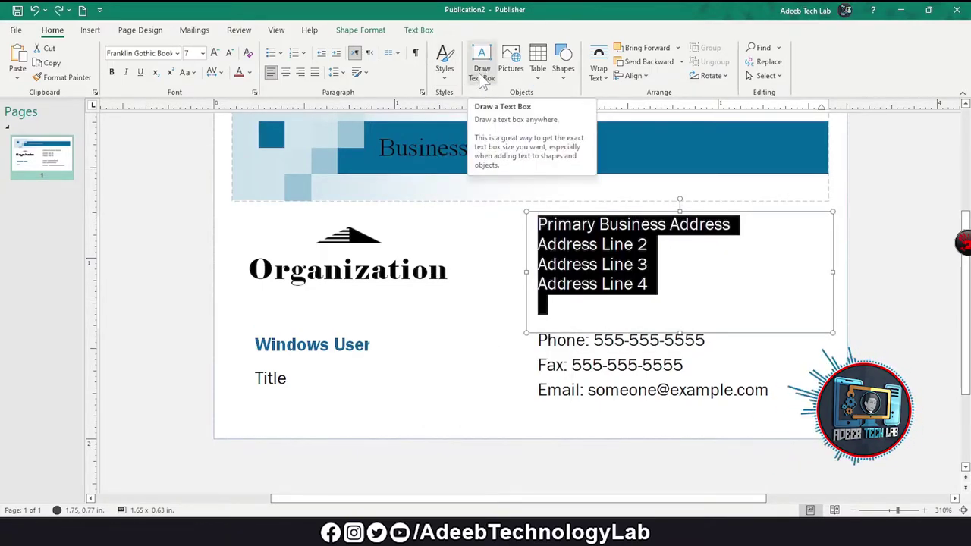
Draw a new text box over the header graphic and type the letter G.
{"action": "left_click", "coordinate": [481, 305]}
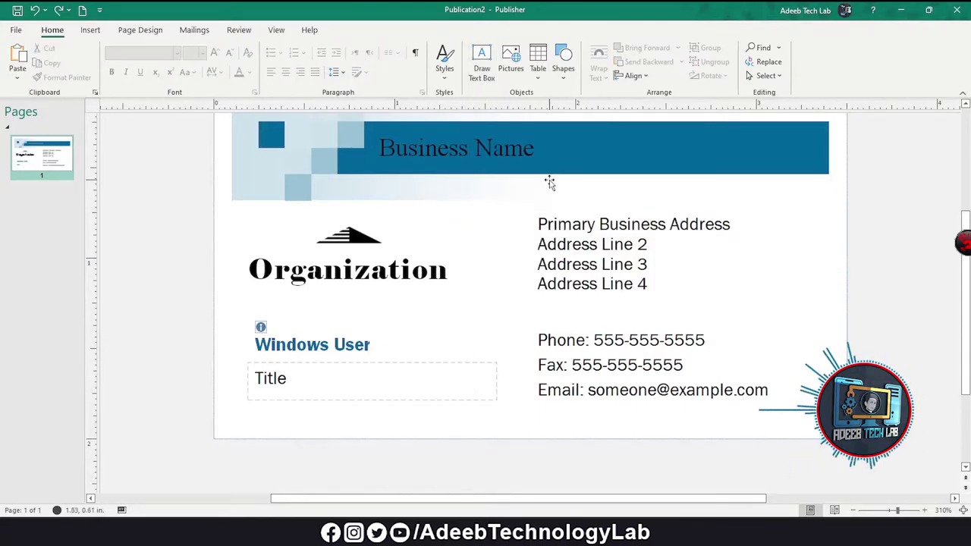
{"action": "left_click", "coordinate": [482, 68]}
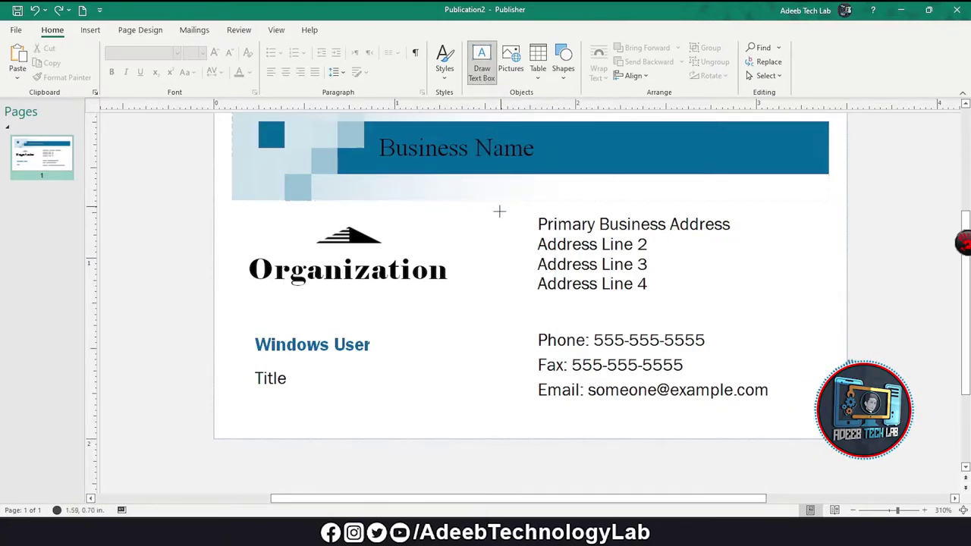
{"action": "scroll", "coordinate": [497, 222], "scroll_direction": "up", "scroll_amount": 3}
{"action": "left_click_drag", "start_coordinate": [233, 230], "coordinate": [364, 340]}
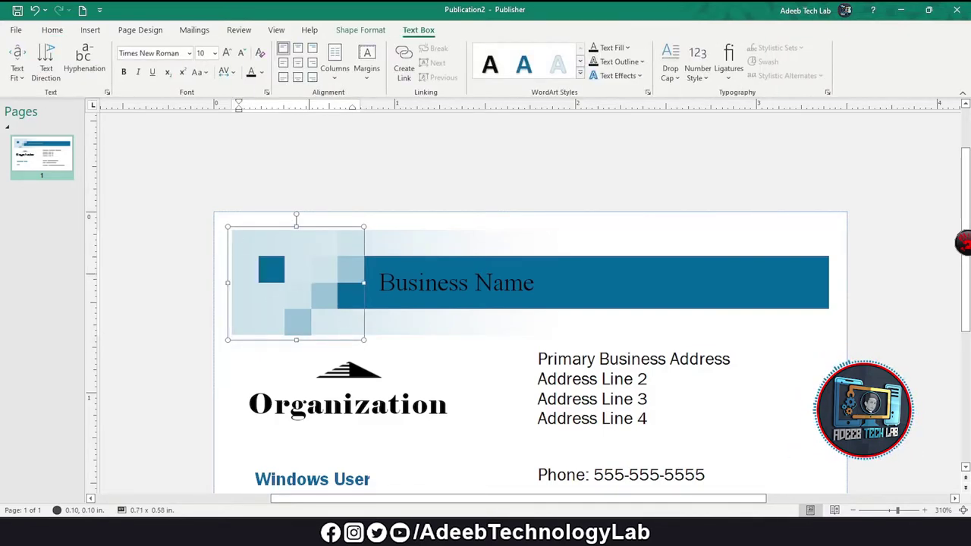
{"action": "type", "text": "G"}
Enlarge the letter G through several font-size increases.
{"action": "left_click", "coordinate": [54, 30]}
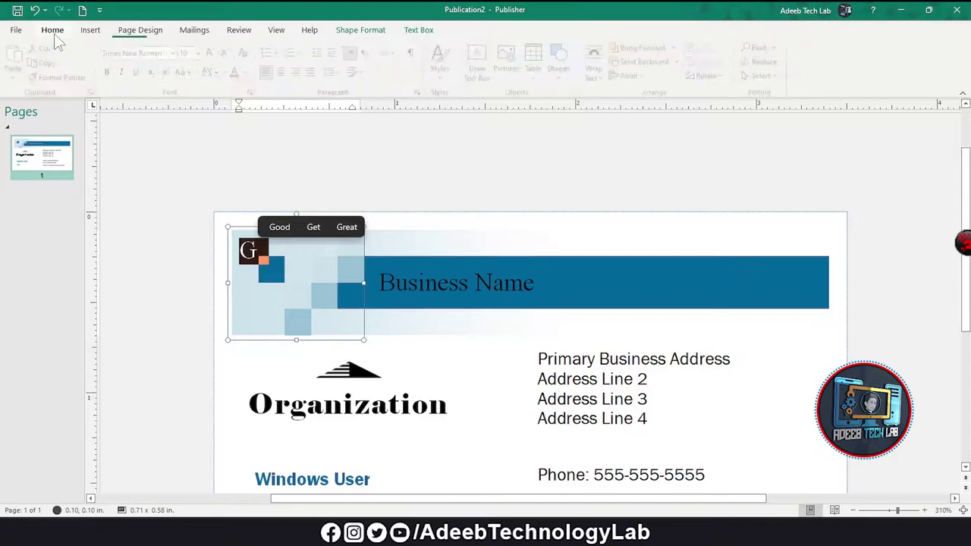
{"action": "left_click", "coordinate": [216, 53]}
{"action": "left_click", "coordinate": [216, 53]}
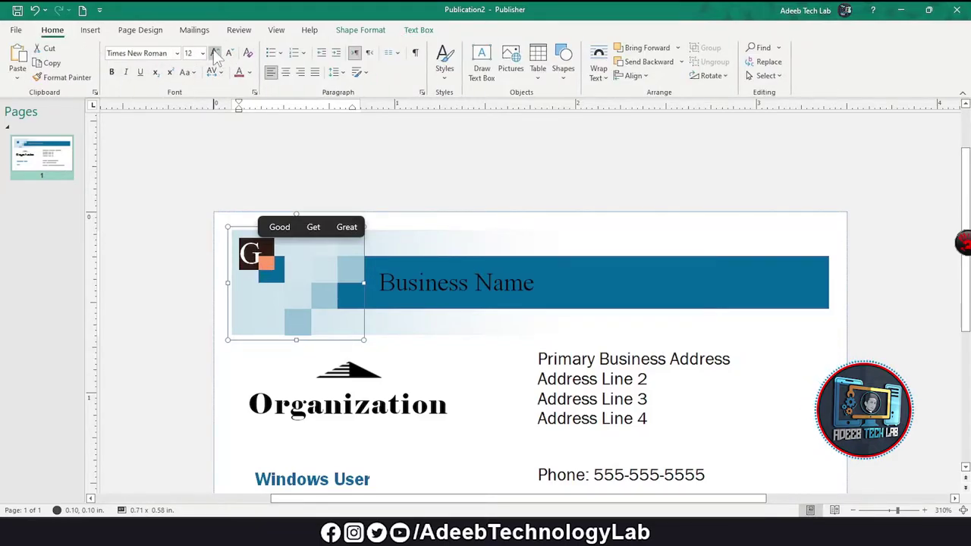
{"action": "left_click", "coordinate": [215, 53]}
{"action": "left_click", "coordinate": [215, 53]}
{"action": "left_click", "coordinate": [215, 53]}
{"action": "left_click", "coordinate": [215, 53]}
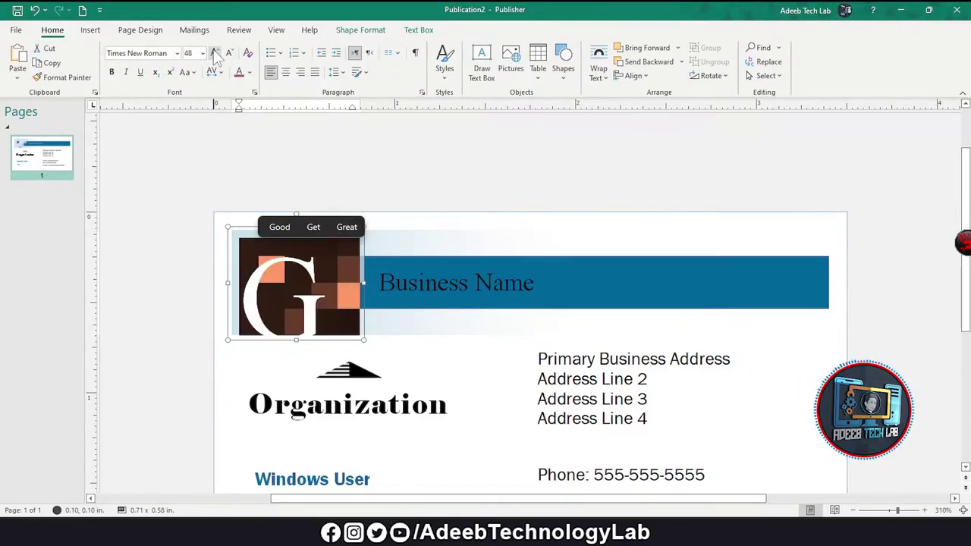
{"action": "left_click", "coordinate": [455, 386]}
{"action": "left_click", "coordinate": [272, 288]}
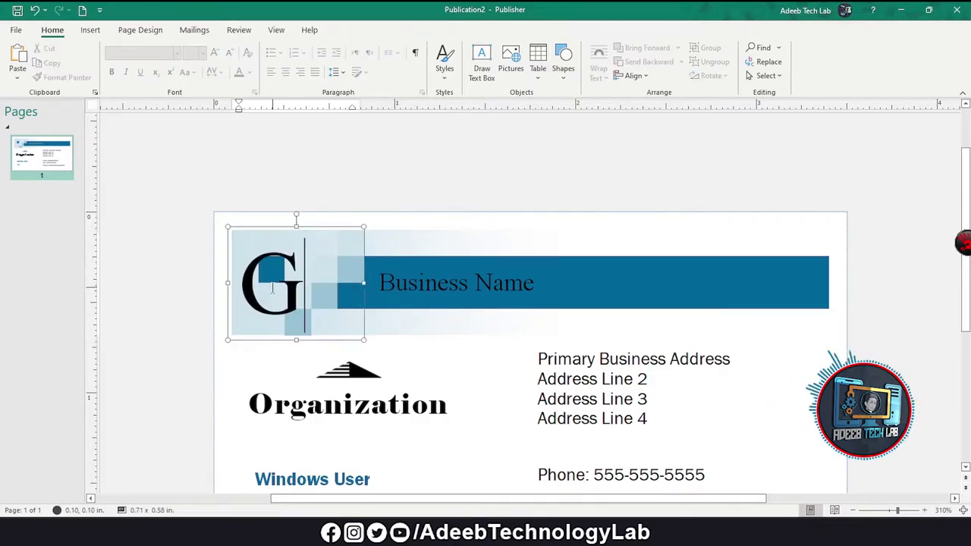
Move the G text box to the right end of the Business Name banner.
{"action": "left_click", "coordinate": [324, 230]}
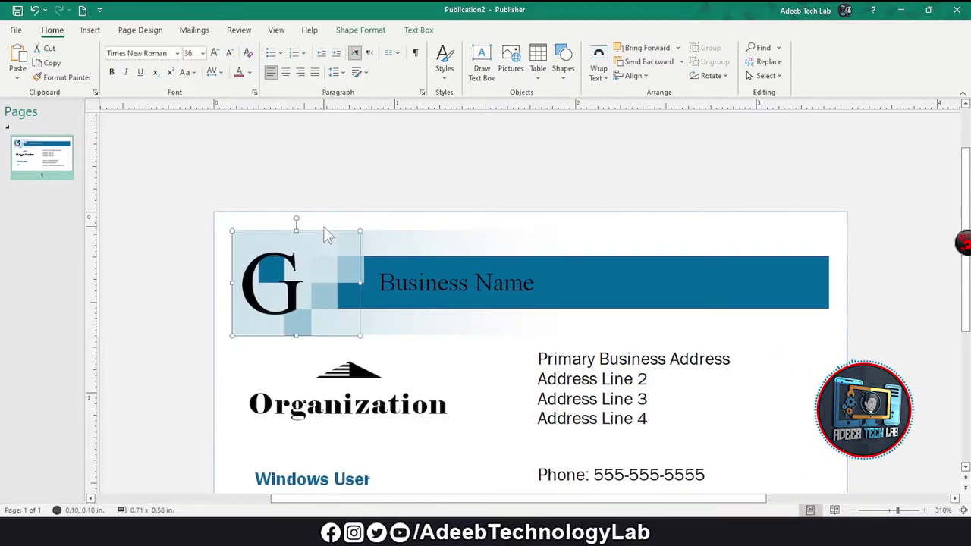
{"action": "left_click", "coordinate": [294, 239]}
{"action": "left_click_drag", "start_coordinate": [310, 229], "coordinate": [741, 227]}
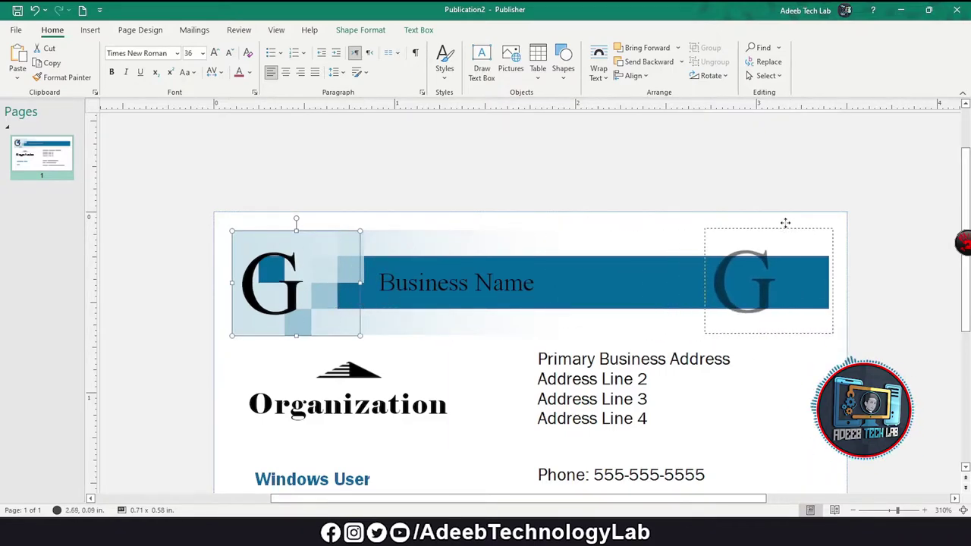
{"action": "left_click_drag", "start_coordinate": [741, 227], "coordinate": [822, 208]}
{"action": "left_click", "coordinate": [741, 340]}
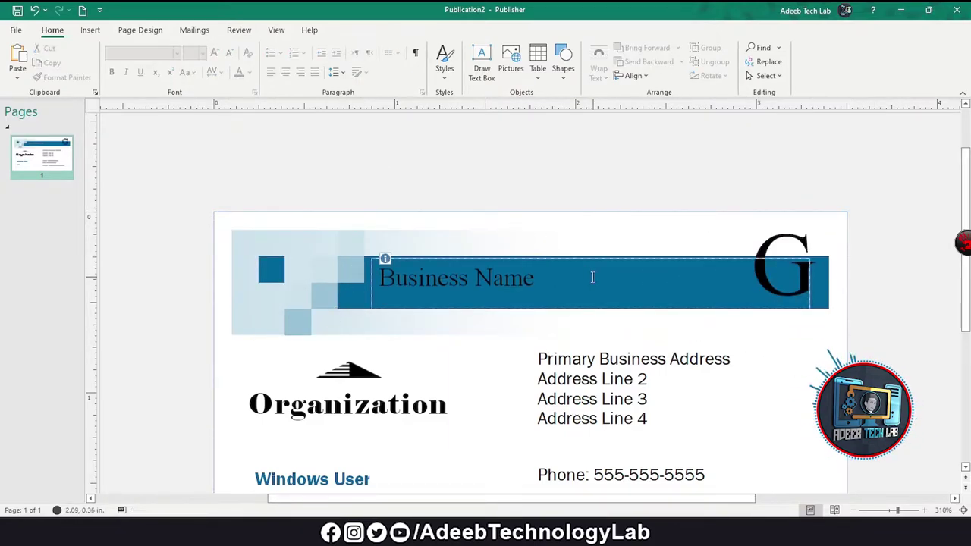
{"action": "left_click", "coordinate": [593, 276]}
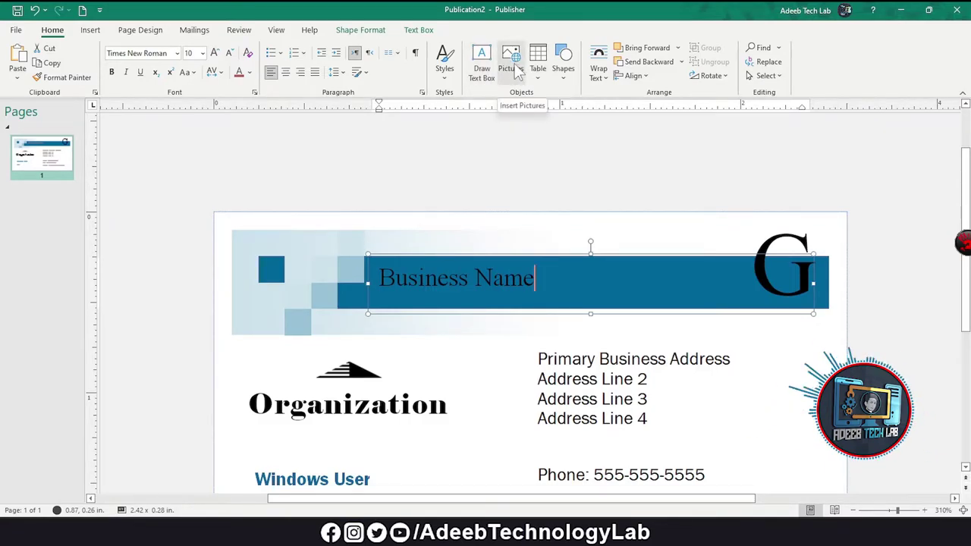
Insert the circular logo picture from a file.
{"action": "left_click", "coordinate": [512, 64]}
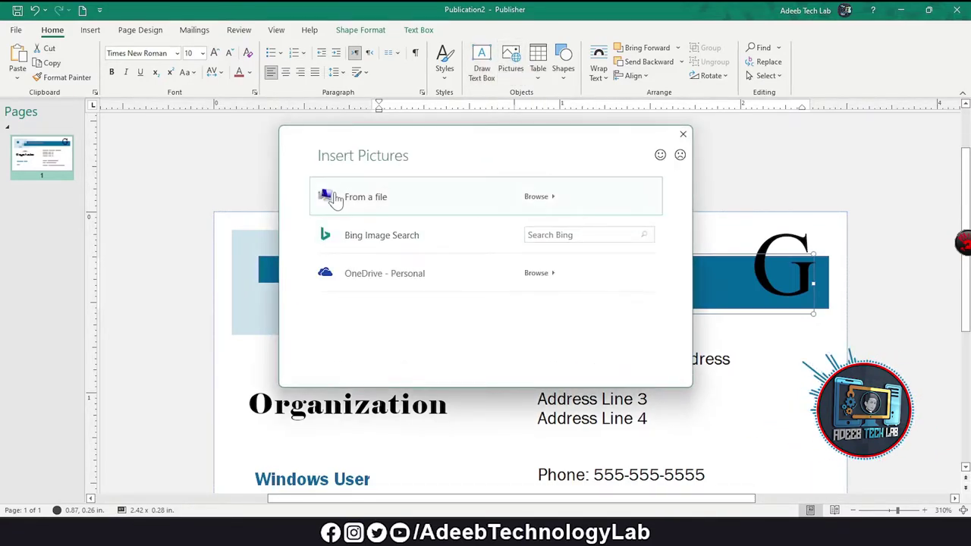
{"action": "left_click", "coordinate": [330, 198]}
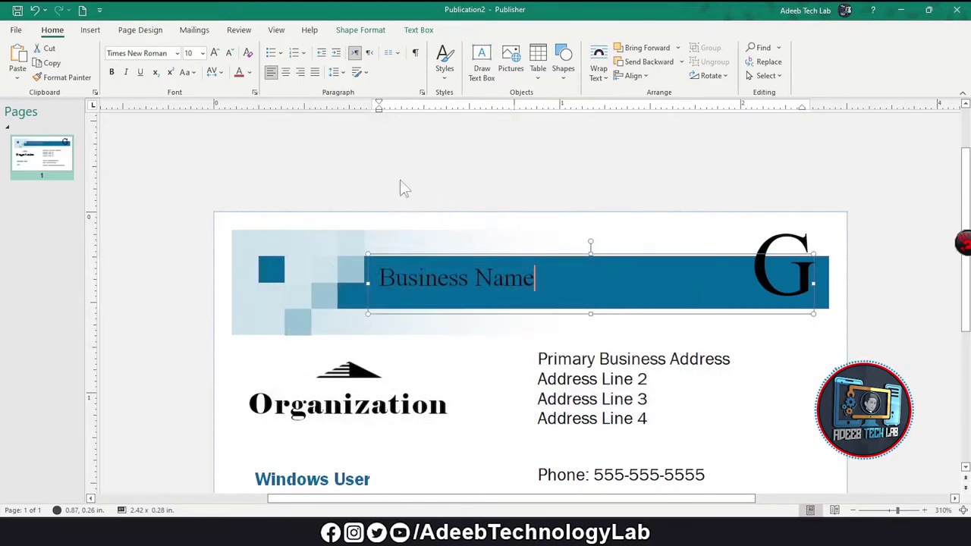
{"action": "double_click", "coordinate": [288, 124]}
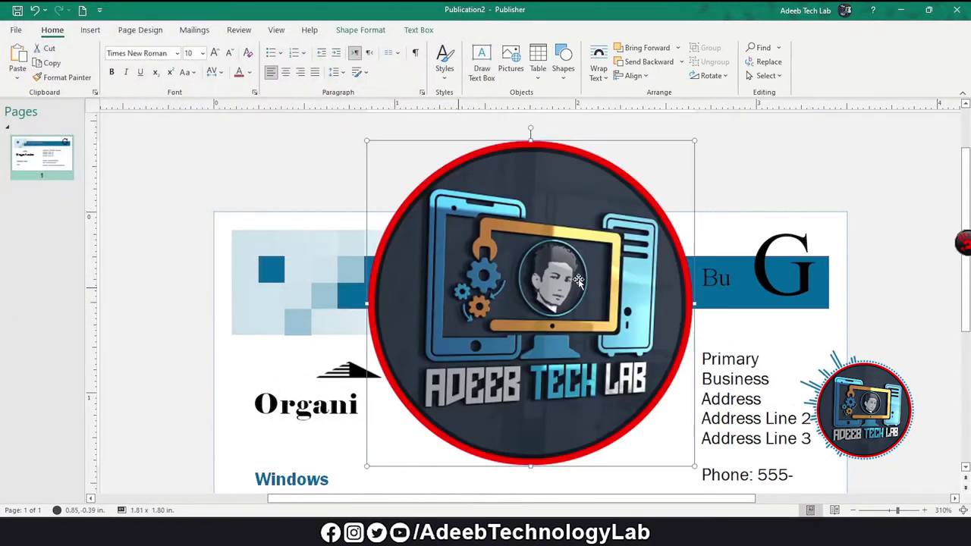
Shrink the logo to 0.72 in square and place it at the card's top-left corner.
{"action": "left_click_drag", "start_coordinate": [692, 141], "coordinate": [499, 337]}
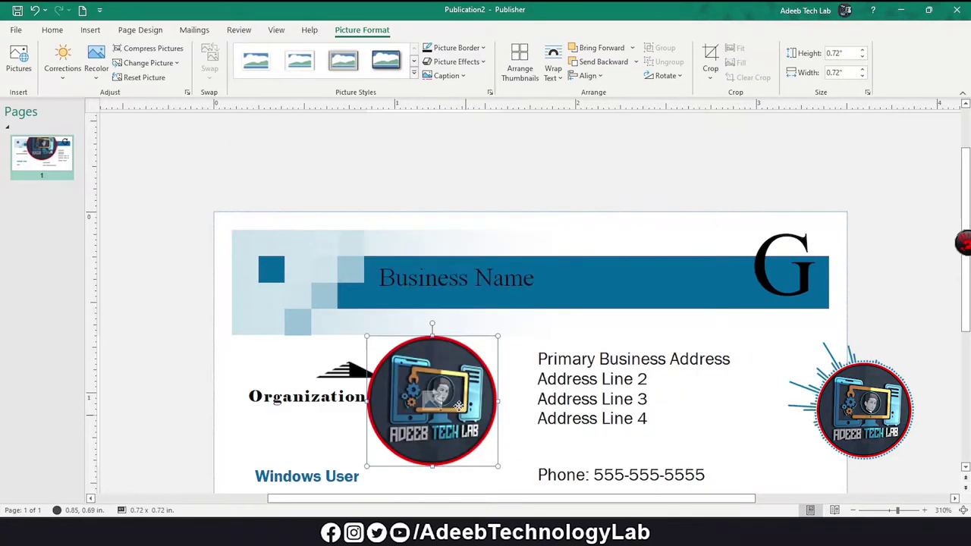
{"action": "left_click_drag", "start_coordinate": [461, 407], "coordinate": [319, 293]}
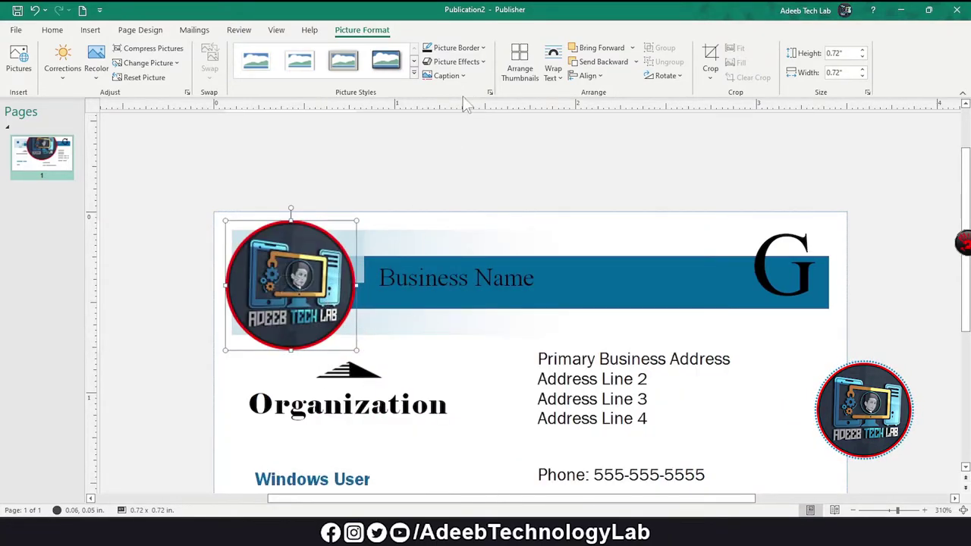
{"action": "left_click", "coordinate": [62, 64]}
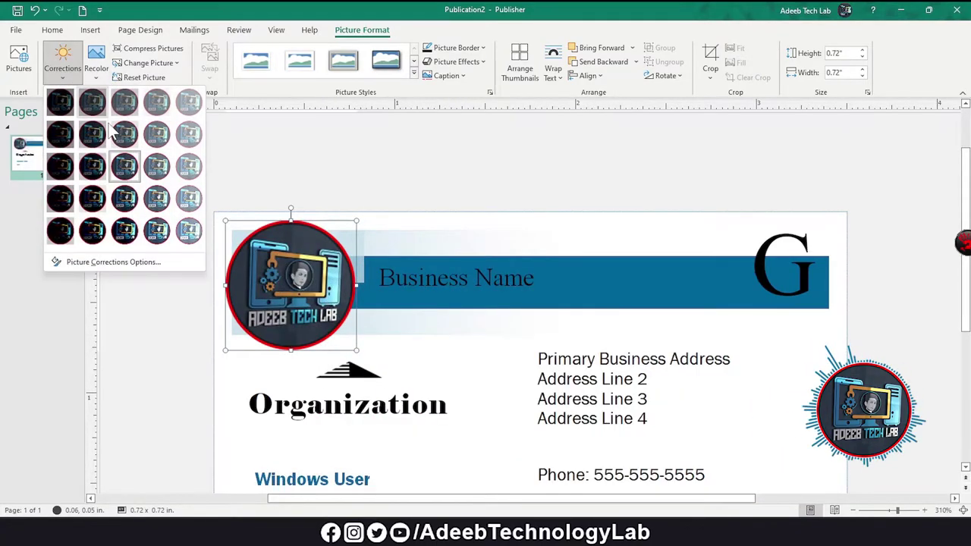
Brighten the logo, recolour it blue and give it a dashed oval picture style.
{"action": "left_click", "coordinate": [190, 232]}
{"action": "left_click", "coordinate": [103, 73]}
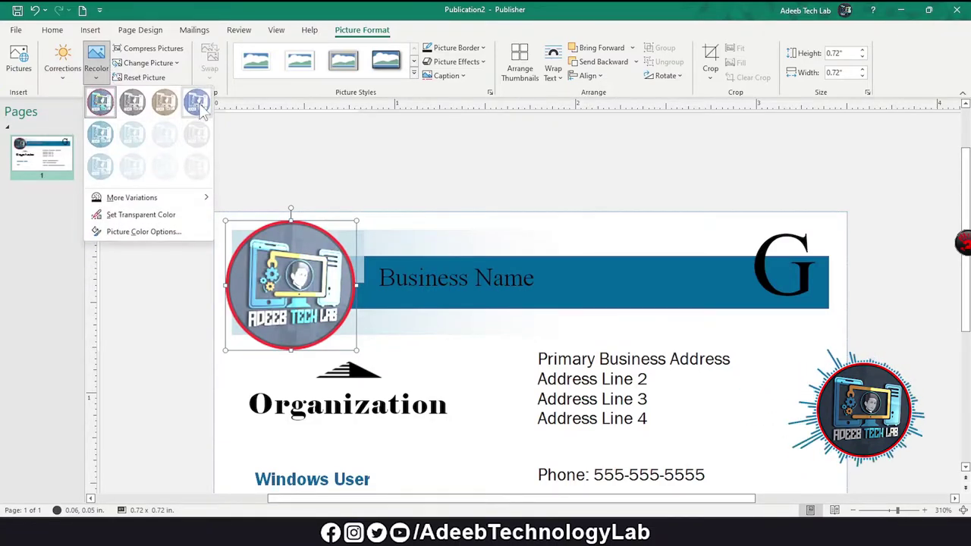
{"action": "left_click", "coordinate": [198, 106]}
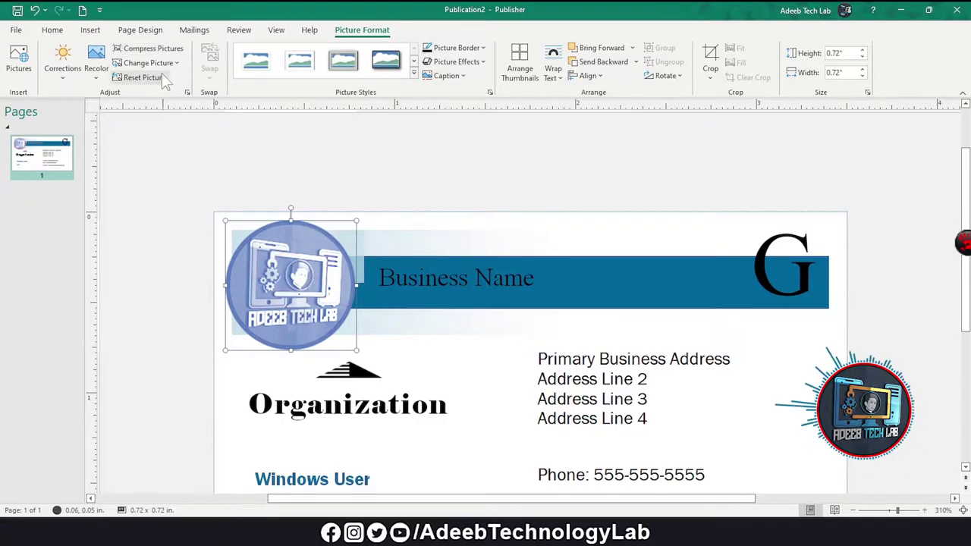
{"action": "left_click", "coordinate": [413, 73]}
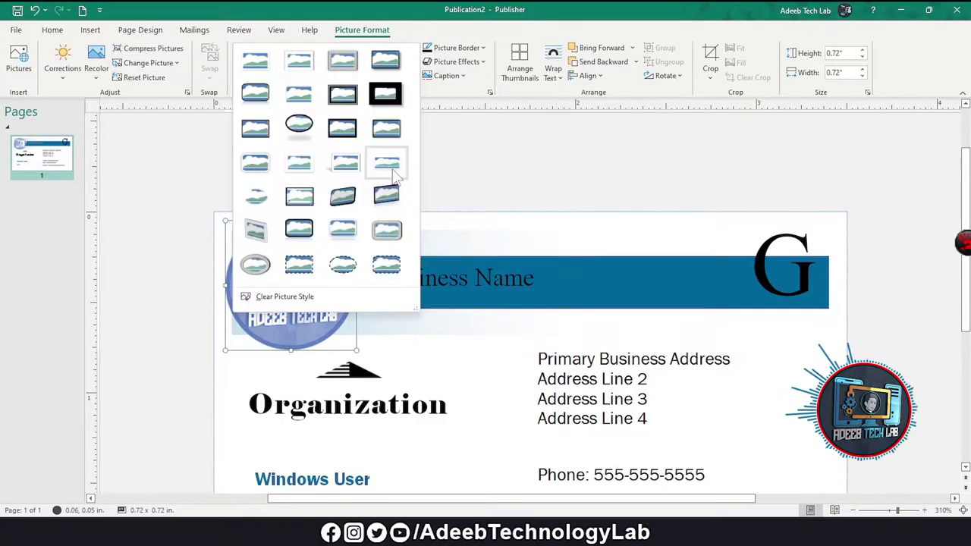
{"action": "left_click", "coordinate": [346, 264]}
Give the logo a black border colour and a soft glow effect.
{"action": "left_click", "coordinate": [482, 50]}
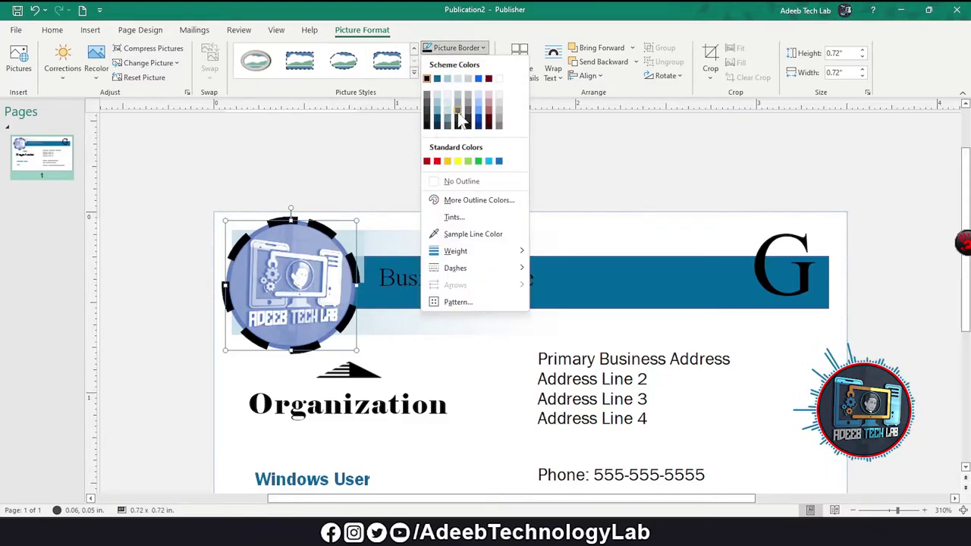
{"action": "left_click", "coordinate": [466, 116]}
{"action": "left_click", "coordinate": [459, 62]}
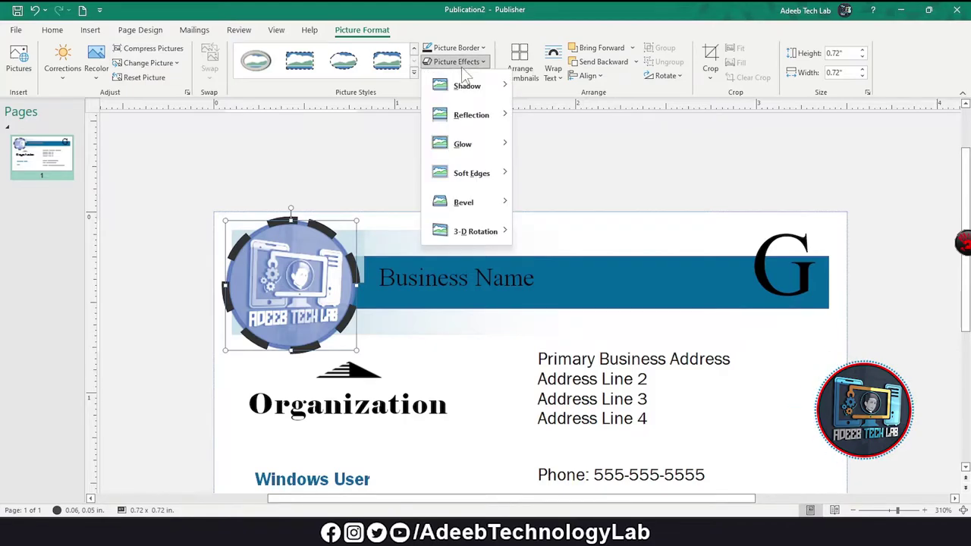
{"action": "mouse_move", "coordinate": [483, 143]}
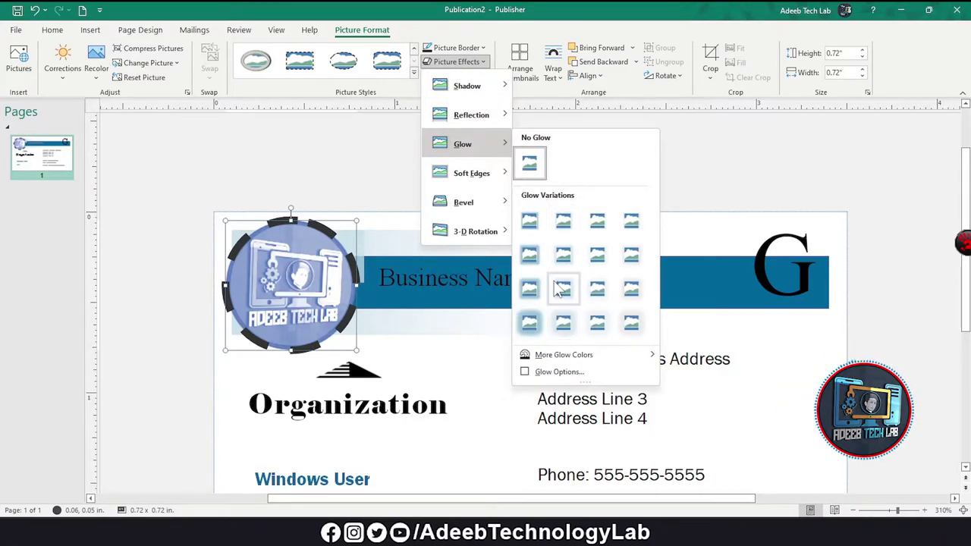
{"action": "left_click", "coordinate": [562, 317]}
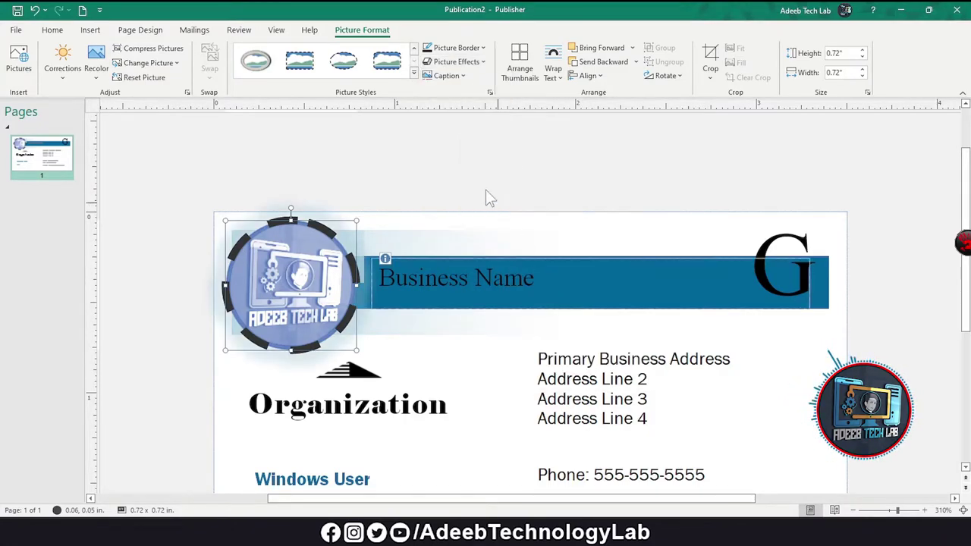
Add a vertical "Picture" caption beside the logo.
{"action": "left_click", "coordinate": [448, 78]}
{"action": "scroll", "coordinate": [545, 280], "scroll_direction": "down", "scroll_amount": 3}
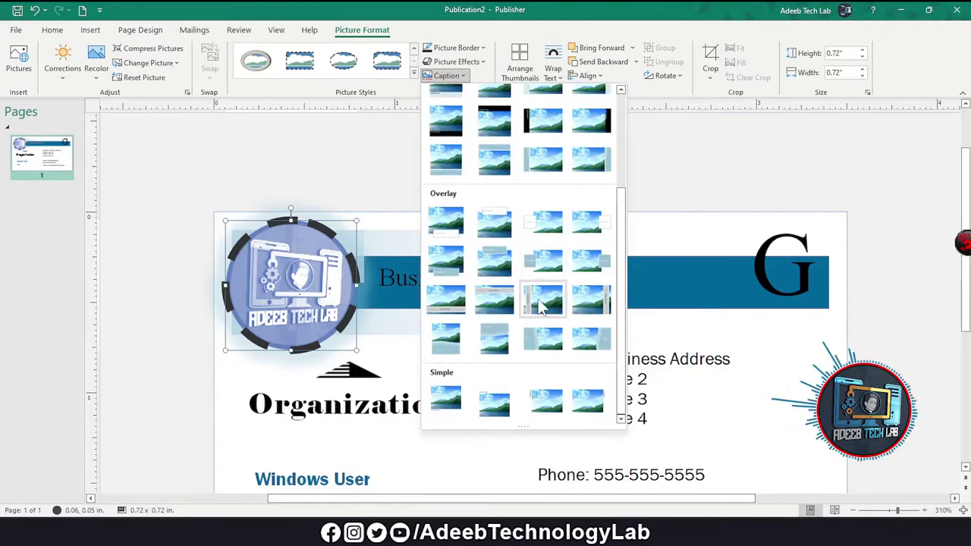
{"action": "scroll", "coordinate": [536, 328], "scroll_direction": "up", "scroll_amount": 5}
{"action": "left_click", "coordinate": [545, 260]}
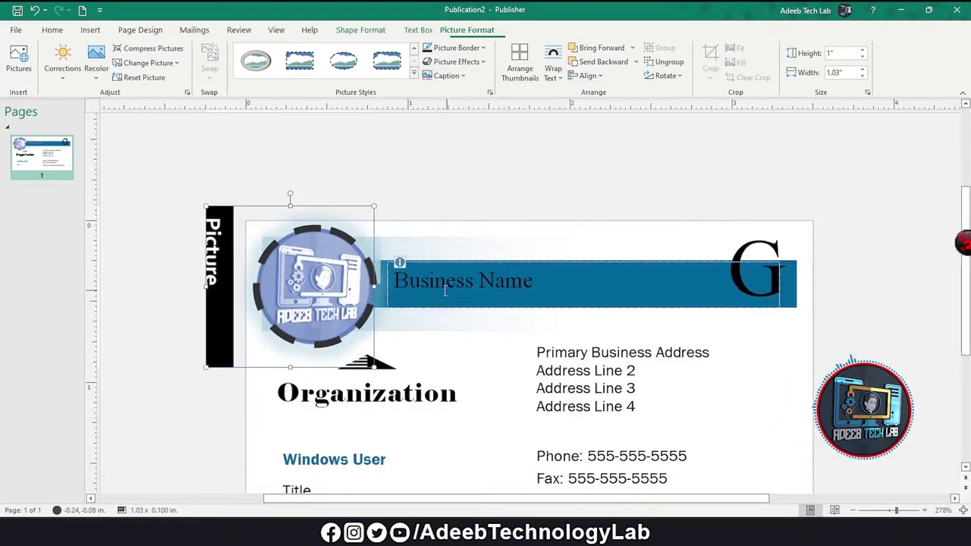
Undo the move and caption so the logo stands alone, leaving text wrapping unchanged.
{"action": "left_click_drag", "start_coordinate": [343, 207], "coordinate": [460, 237]}
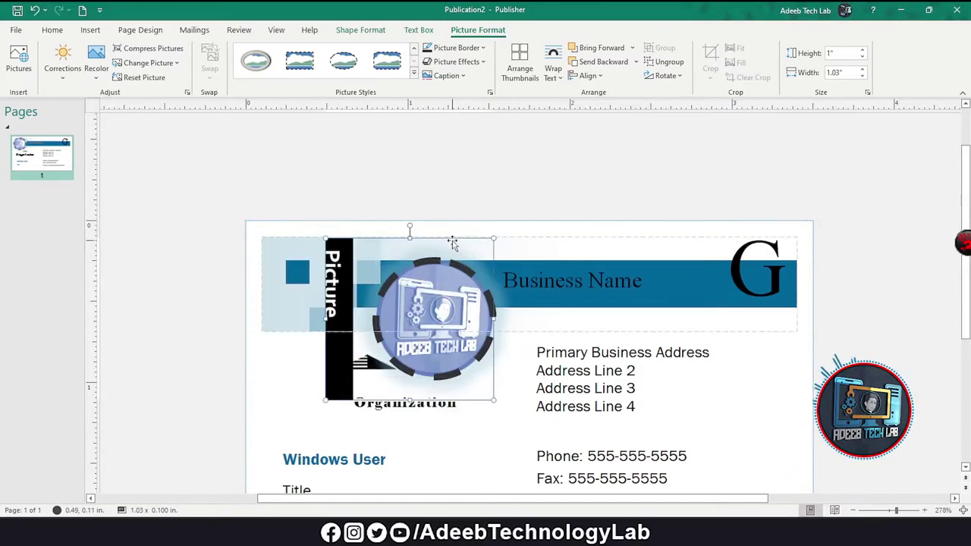
{"action": "key", "text": "ctrl+z"}
{"action": "key", "text": "ctrl+z"}
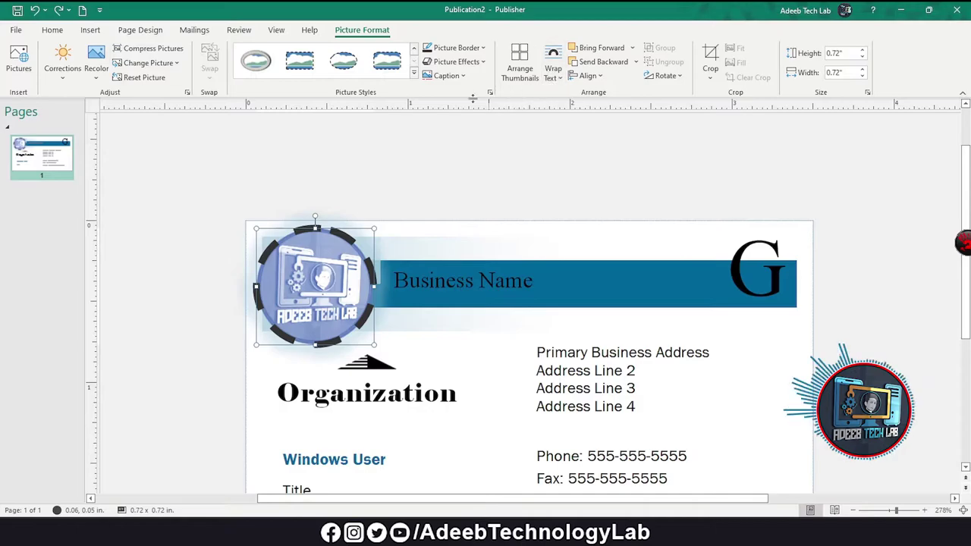
{"action": "left_click", "coordinate": [555, 71]}
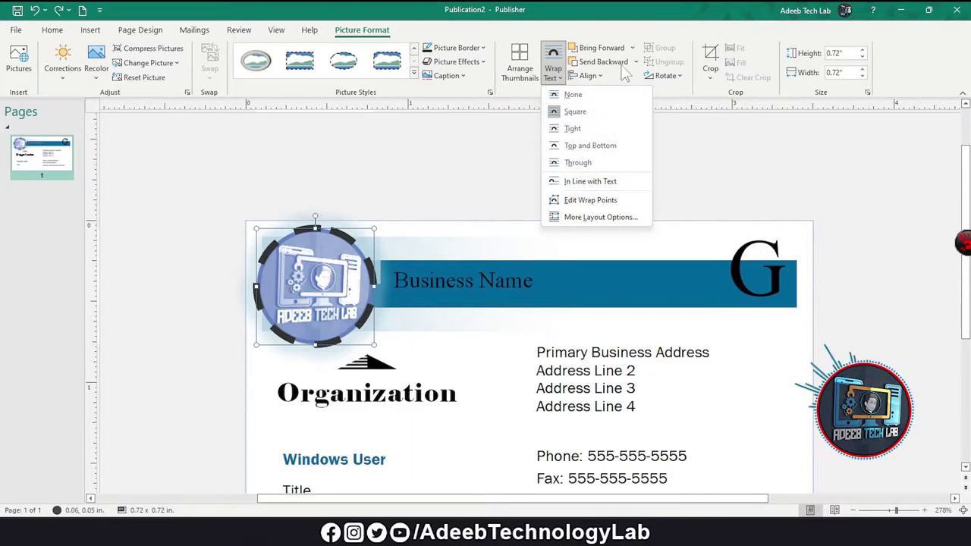
{"action": "left_click", "coordinate": [620, 36]}
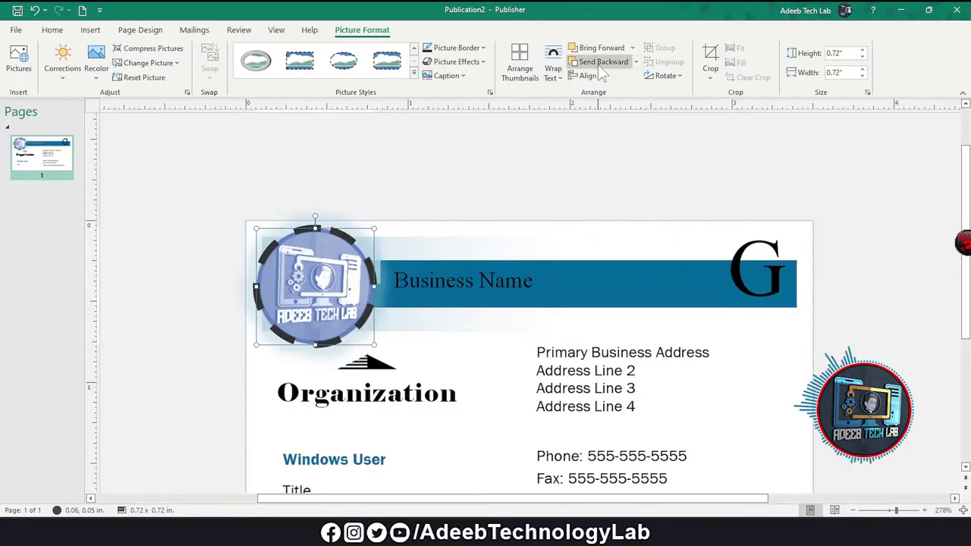
Slide the logo copy right along the banner and send it behind the left logo.
{"action": "left_click_drag", "start_coordinate": [327, 294], "coordinate": [391, 305]}
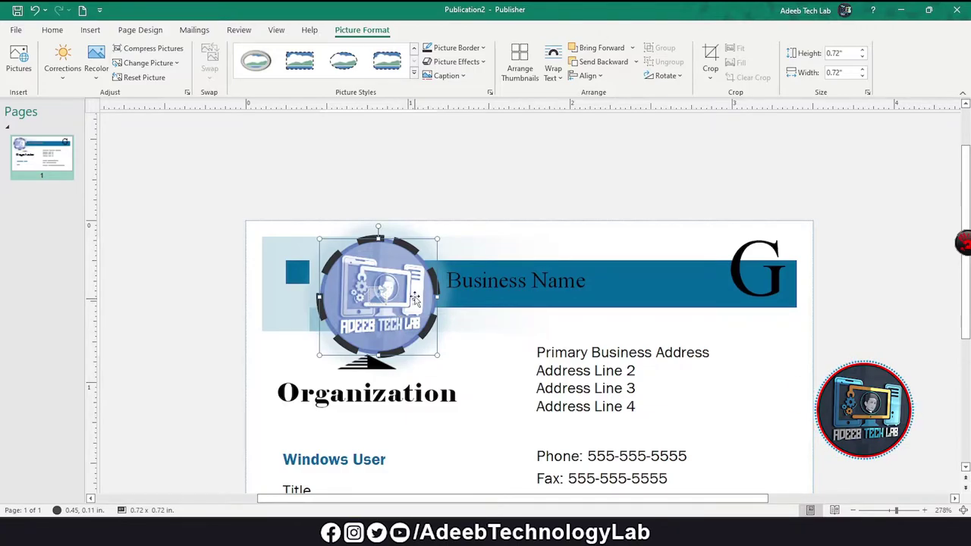
{"action": "left_click_drag", "start_coordinate": [385, 253], "coordinate": [422, 254]}
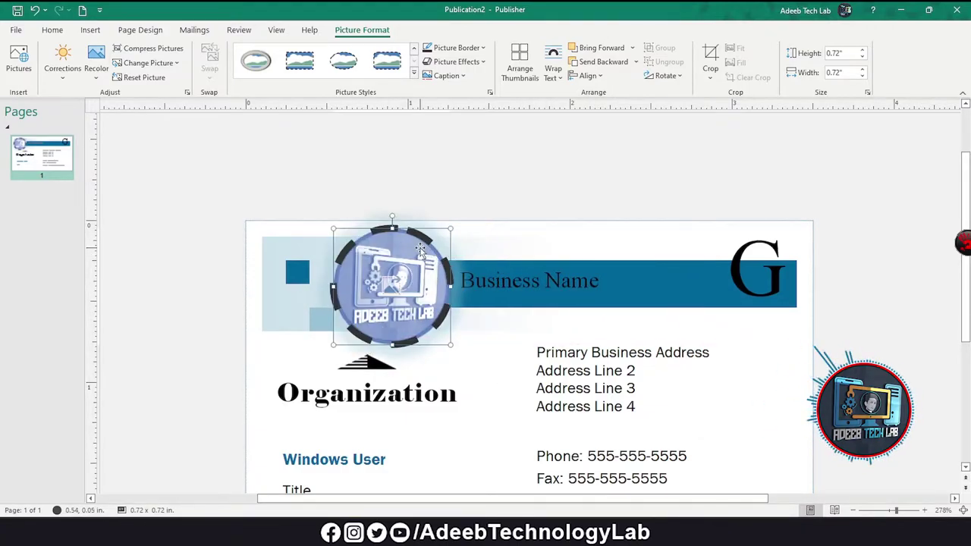
{"action": "left_click_drag", "start_coordinate": [450, 267], "coordinate": [491, 254]}
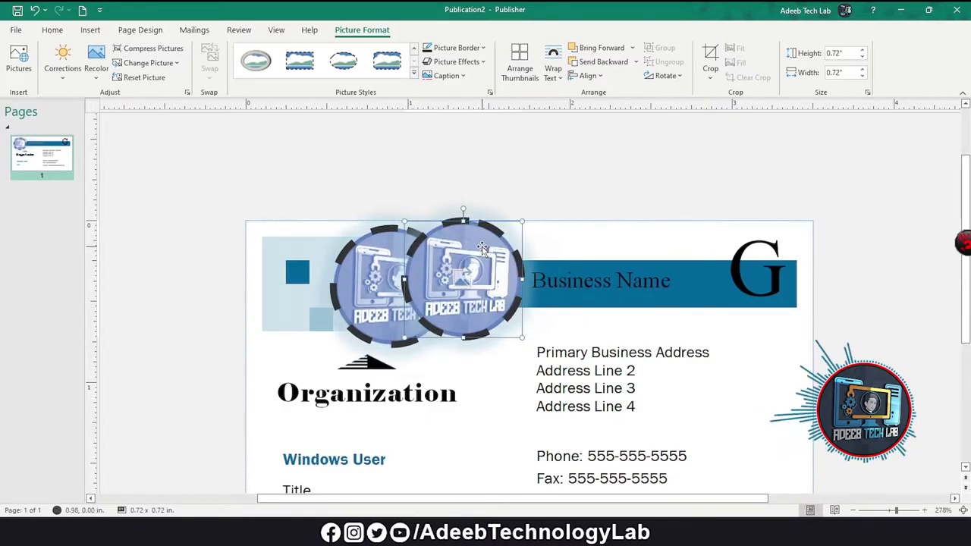
{"action": "left_click", "coordinate": [596, 64]}
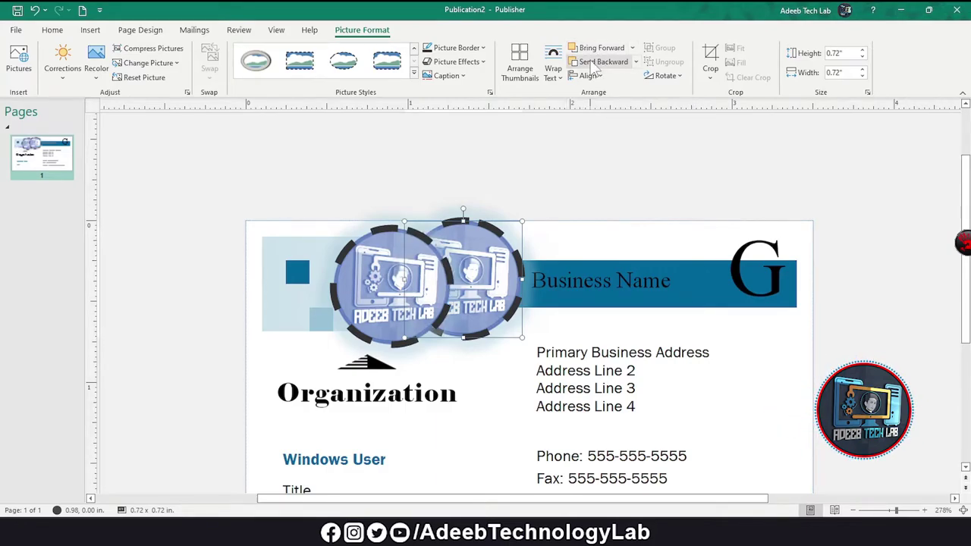
{"action": "left_click", "coordinate": [591, 190]}
{"action": "left_click", "coordinate": [449, 278]}
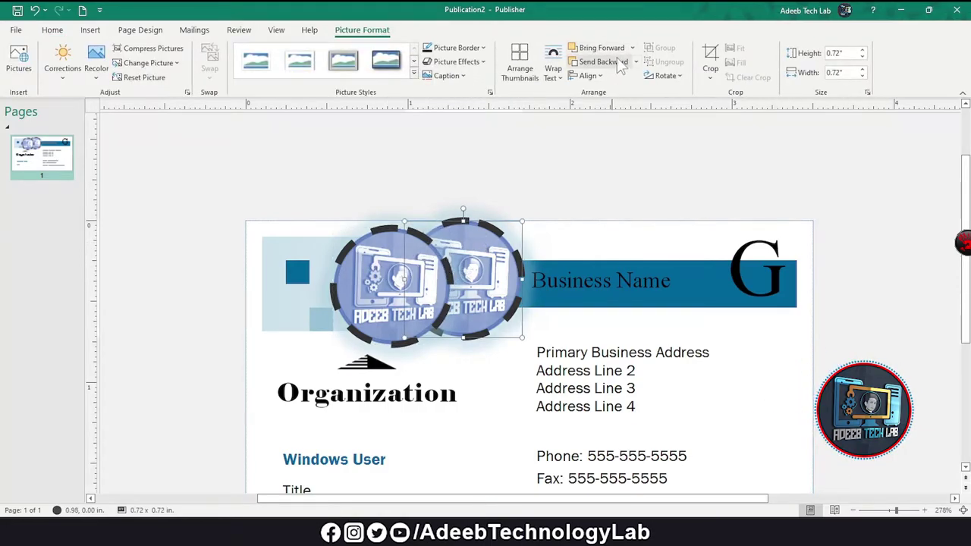
Crop the back logo's left side so it is 0.37 × 0.72 in.
{"action": "left_click", "coordinate": [711, 78]}
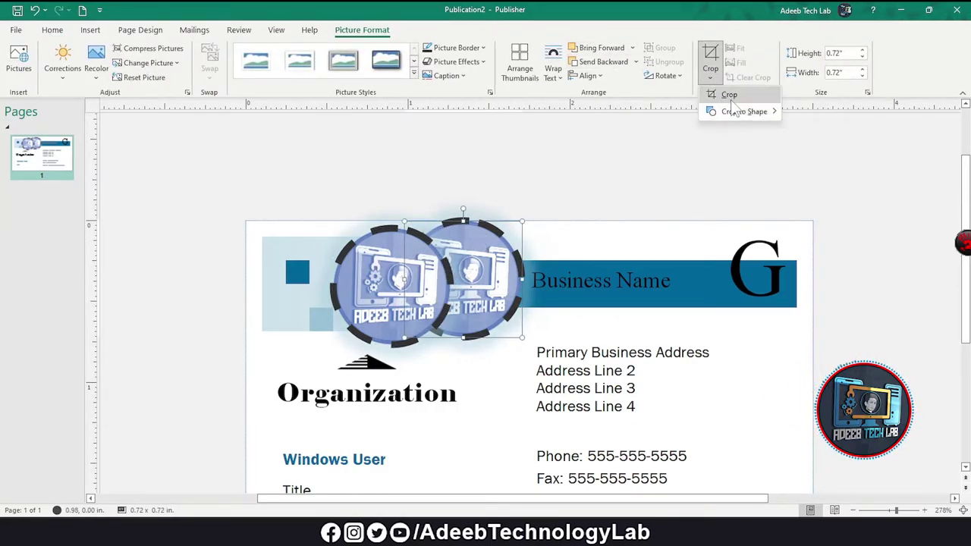
{"action": "left_click", "coordinate": [730, 95]}
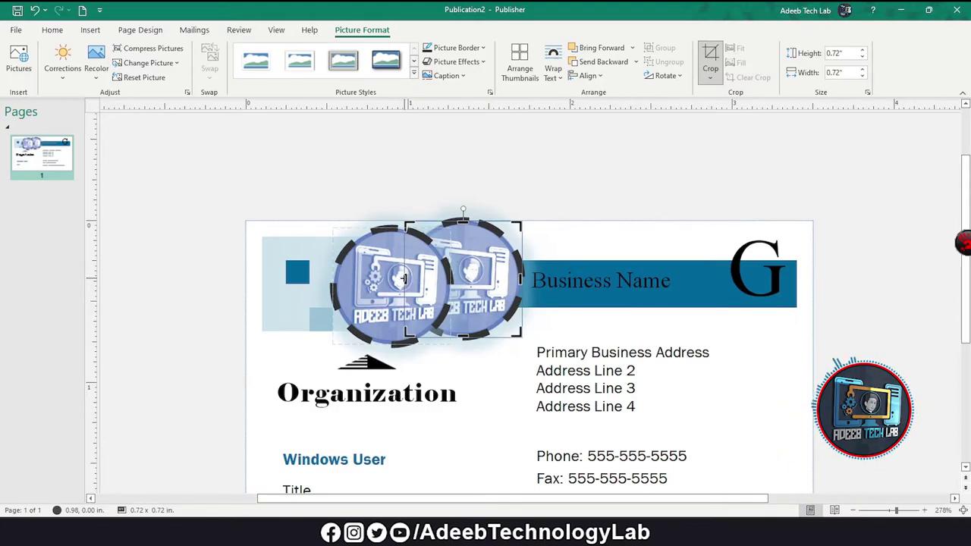
{"action": "left_click_drag", "start_coordinate": [404, 278], "coordinate": [462, 279]}
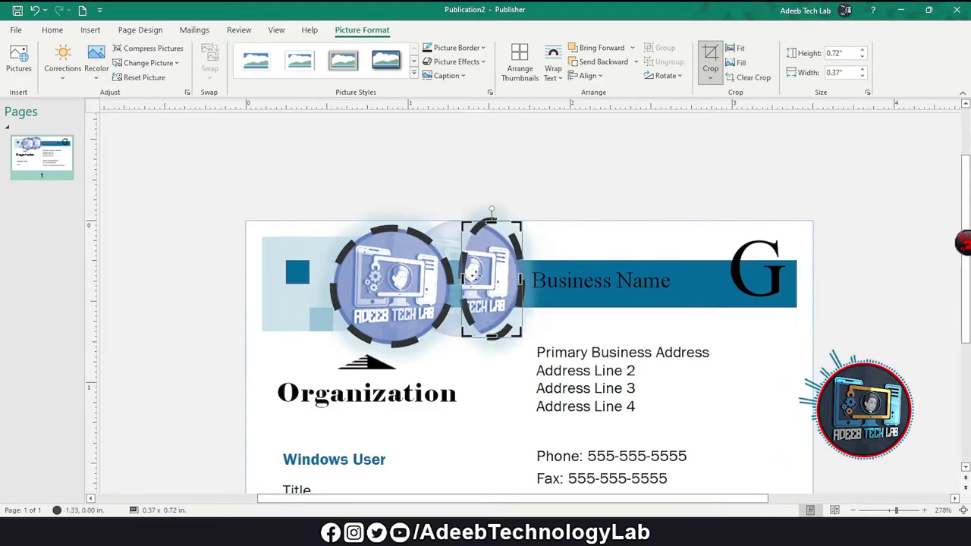
{"action": "left_click", "coordinate": [658, 377]}
{"action": "left_click", "coordinate": [493, 273]}
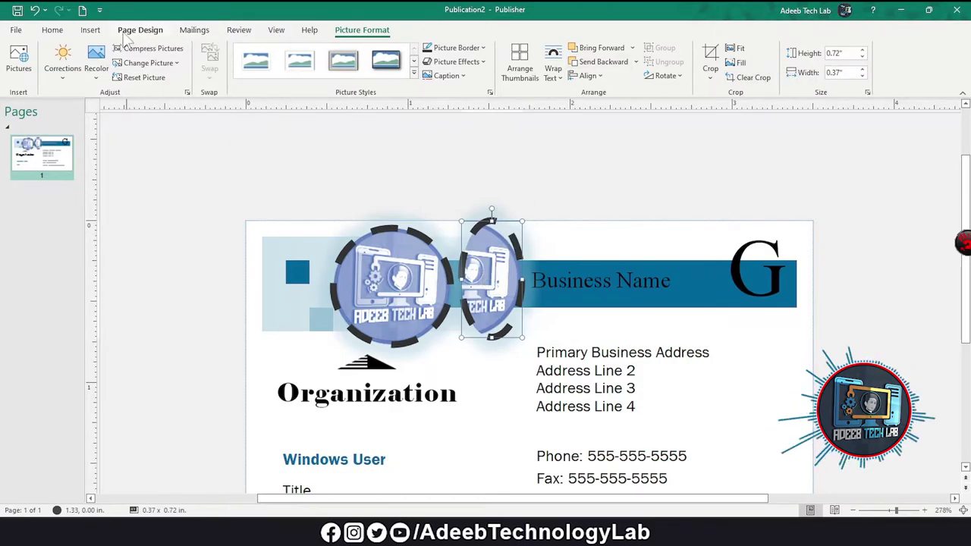
{"action": "left_click", "coordinate": [90, 30]}
{"action": "left_click", "coordinate": [54, 30]}
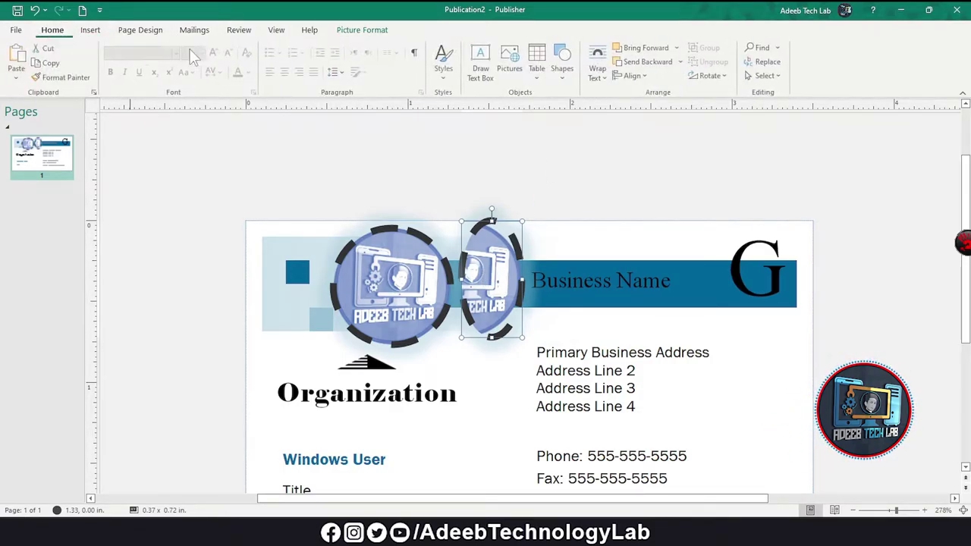
Insert a table and type sdg, dfdfgdfg and dfg lines into the first cell.
{"action": "left_click", "coordinate": [538, 72]}
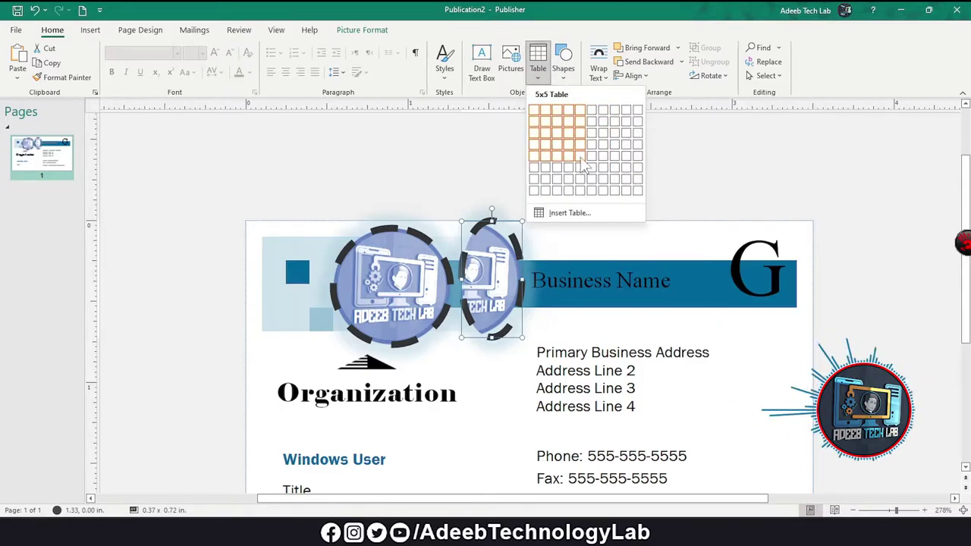
{"action": "left_click", "coordinate": [570, 157]}
{"action": "type", "text": "sdg"}
{"action": "key", "text": "Return"}
{"action": "type", "text": "dfg"}
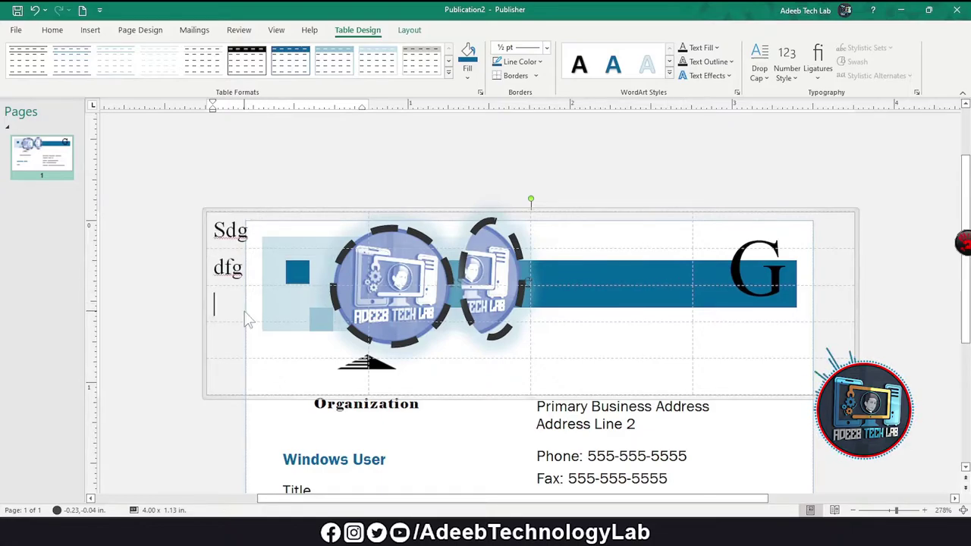
{"action": "type", "text": "dfg"}
{"action": "key", "text": "Return"}
{"action": "type", "text": "dfg"}
Type dfgdfg in column 3's top cell and apply a light-blue header table format.
{"action": "left_click", "coordinate": [540, 341]}
{"action": "type", "text": "dfg"}
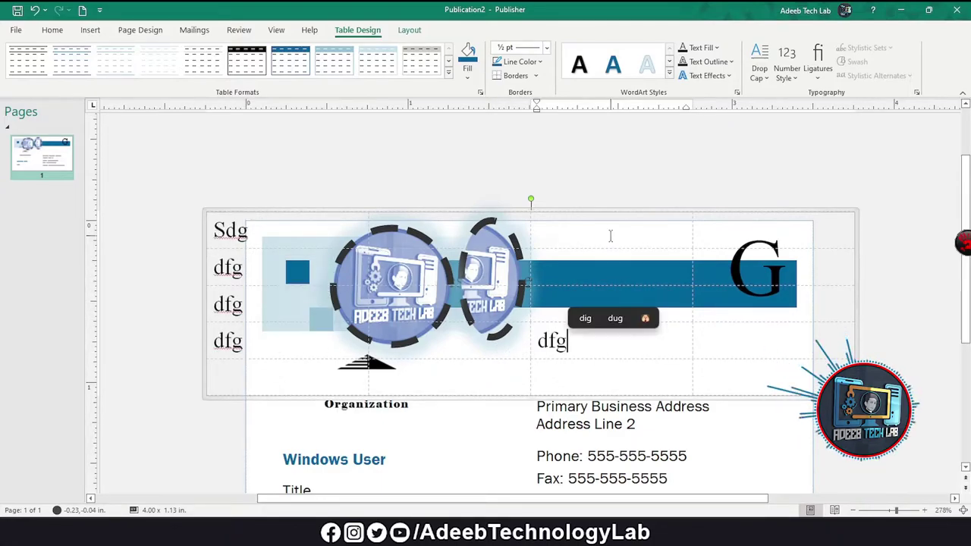
{"action": "left_click", "coordinate": [610, 236]}
{"action": "type", "text": "dfg"}
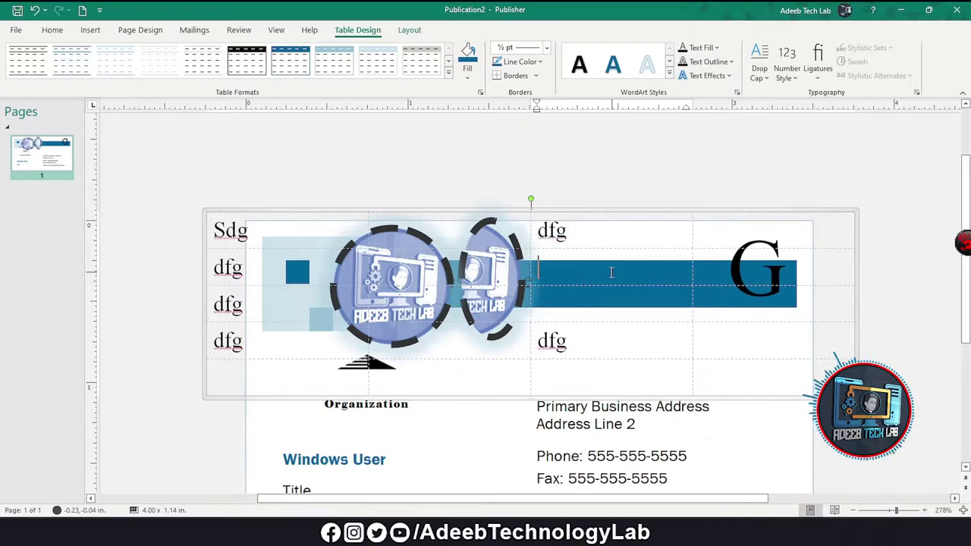
{"action": "type", "text": "dfg"}
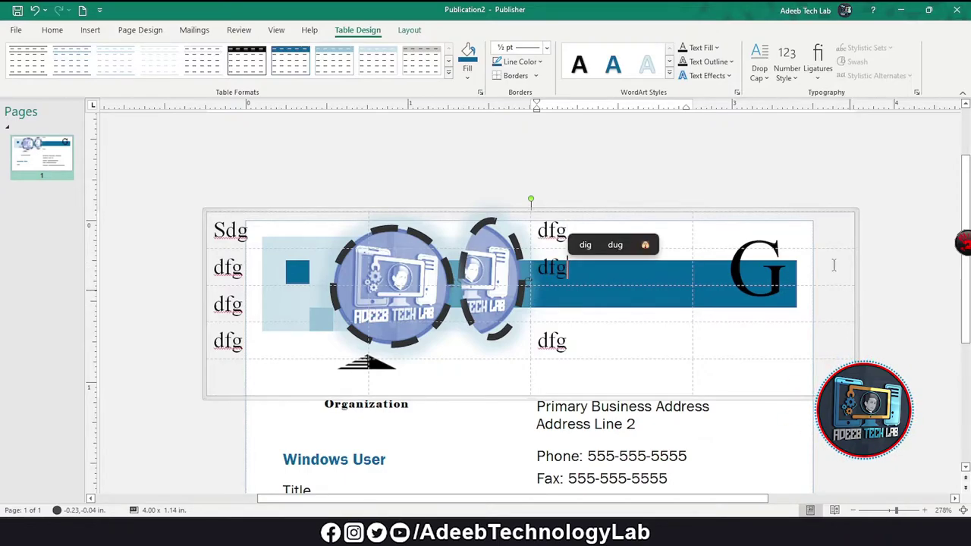
{"action": "left_click", "coordinate": [379, 64]}
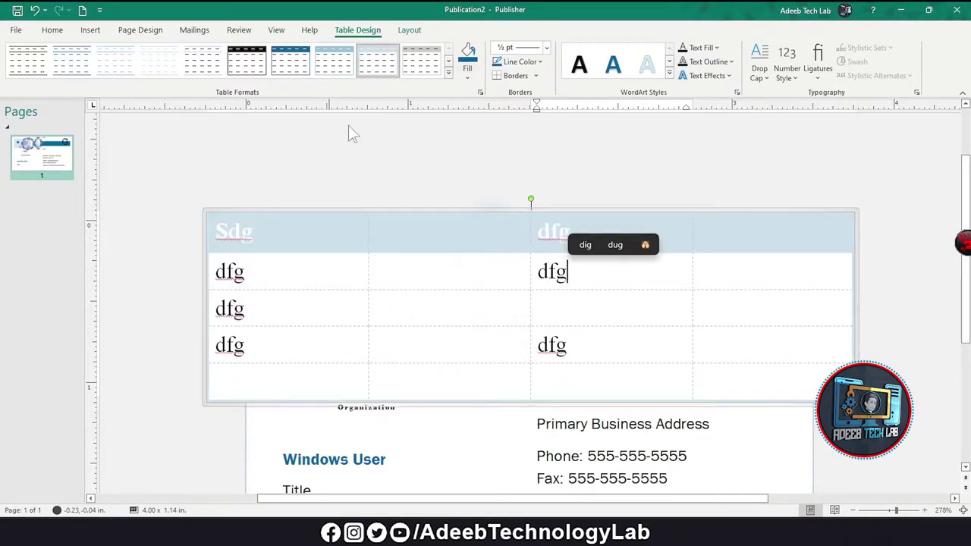
Apply a WordArt style to the row-2 dfg text.
{"action": "left_click", "coordinate": [468, 76]}
{"action": "key", "text": "Escape"}
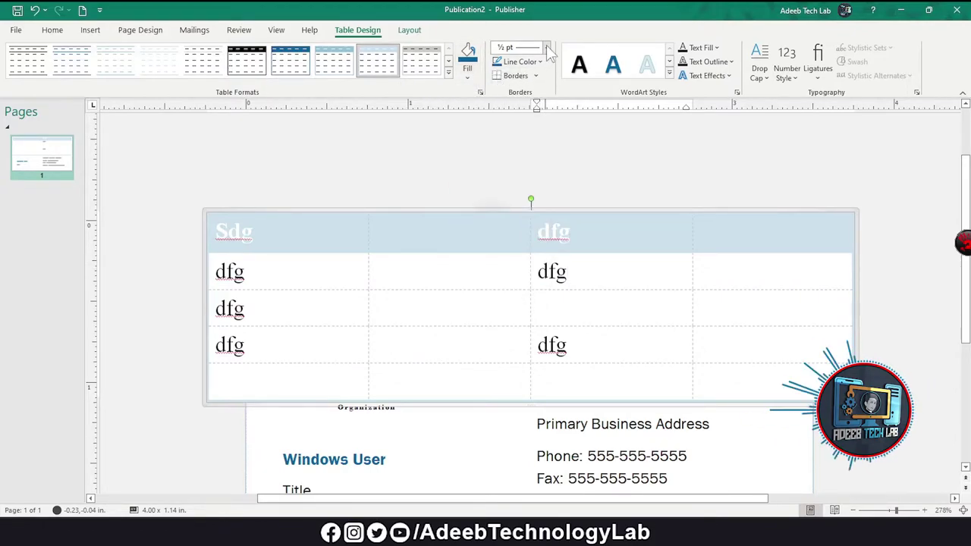
{"action": "left_click", "coordinate": [669, 73]}
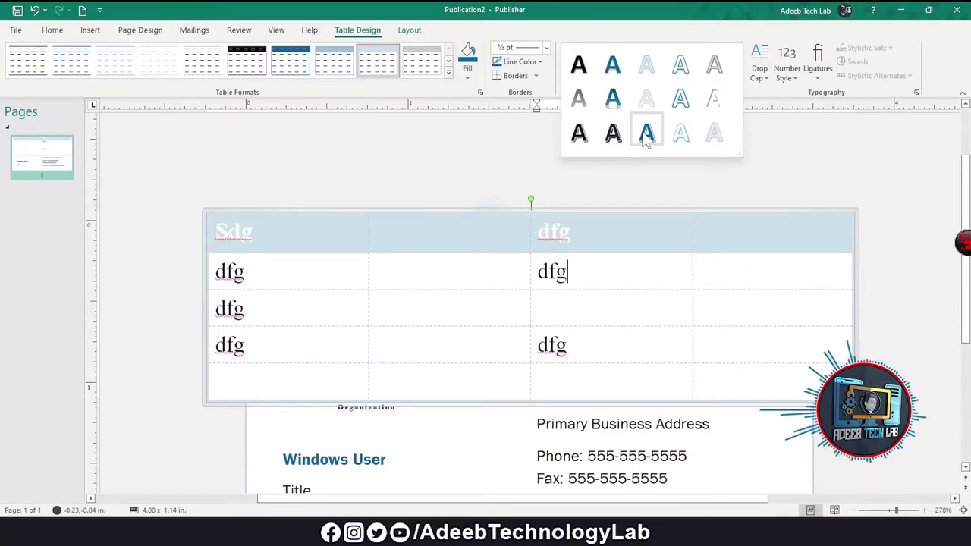
{"action": "left_click", "coordinate": [607, 232]}
{"action": "key", "text": "shift+Home"}
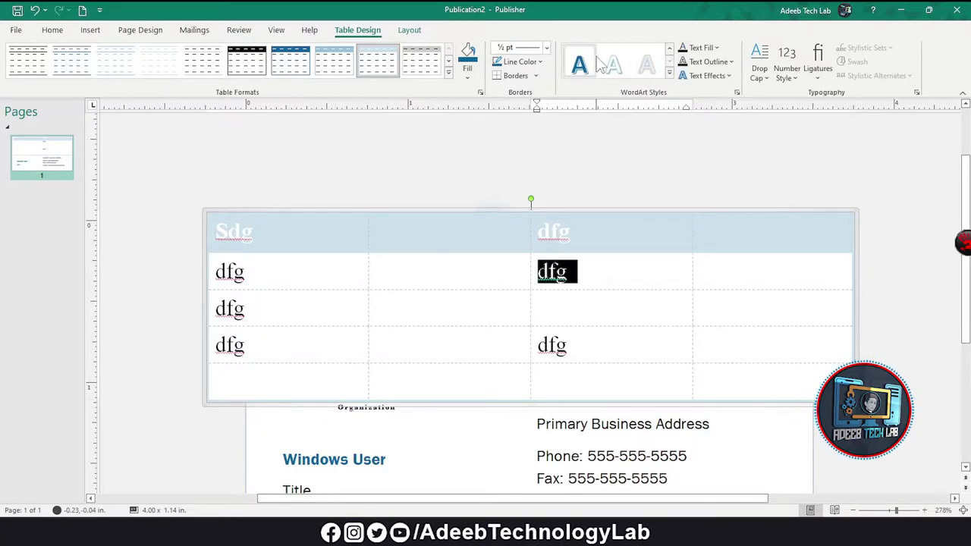
{"action": "left_click", "coordinate": [580, 65]}
{"action": "left_click", "coordinate": [635, 270]}
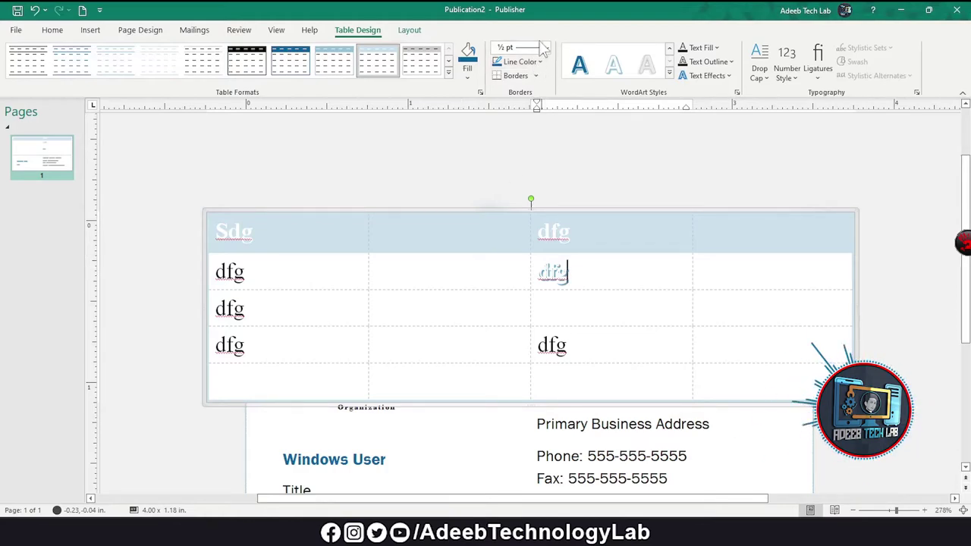
Give the empty second cell in row 3 a dark-red 4½ pt border on all sides.
{"action": "left_click", "coordinate": [539, 62]}
{"action": "left_click", "coordinate": [558, 134]}
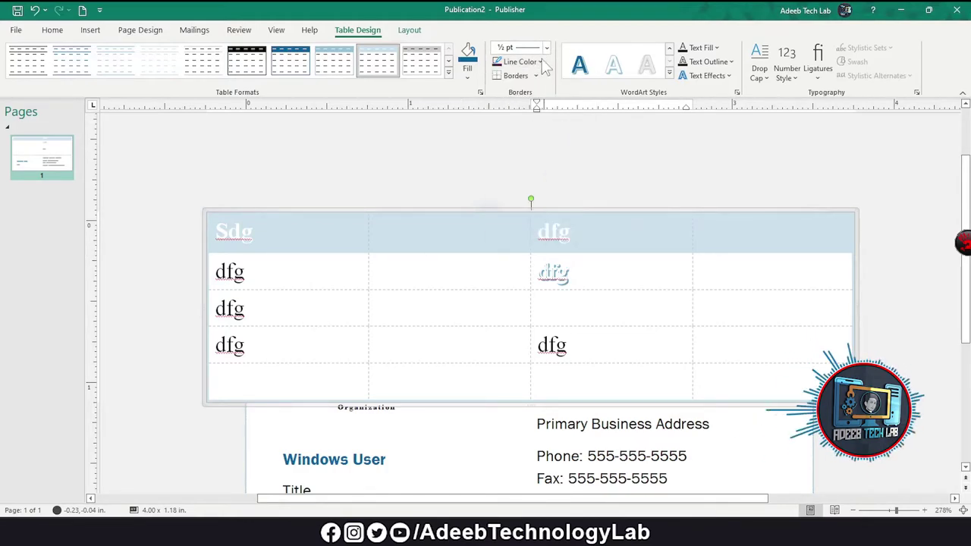
{"action": "left_click", "coordinate": [531, 47]}
{"action": "left_click", "coordinate": [521, 173]}
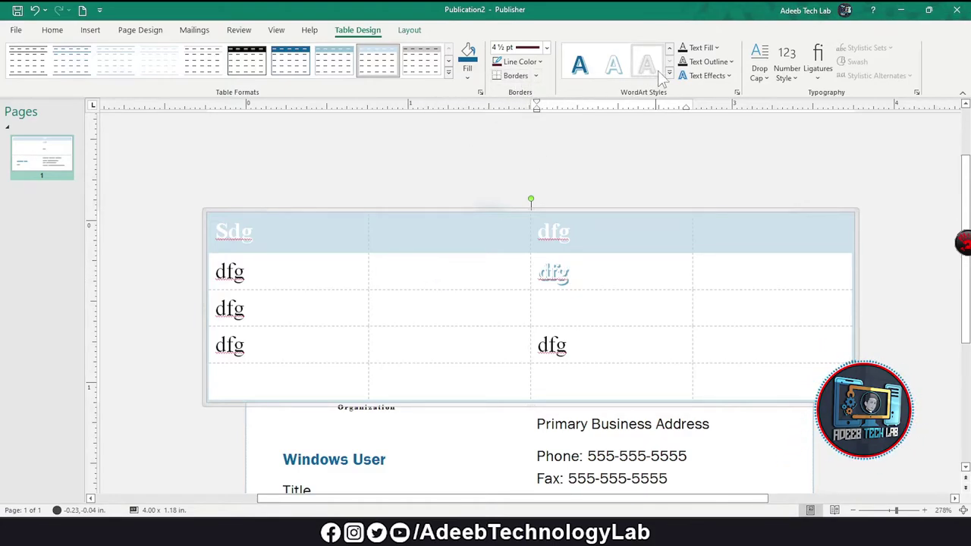
{"action": "left_click", "coordinate": [429, 309]}
{"action": "left_click", "coordinate": [535, 75]}
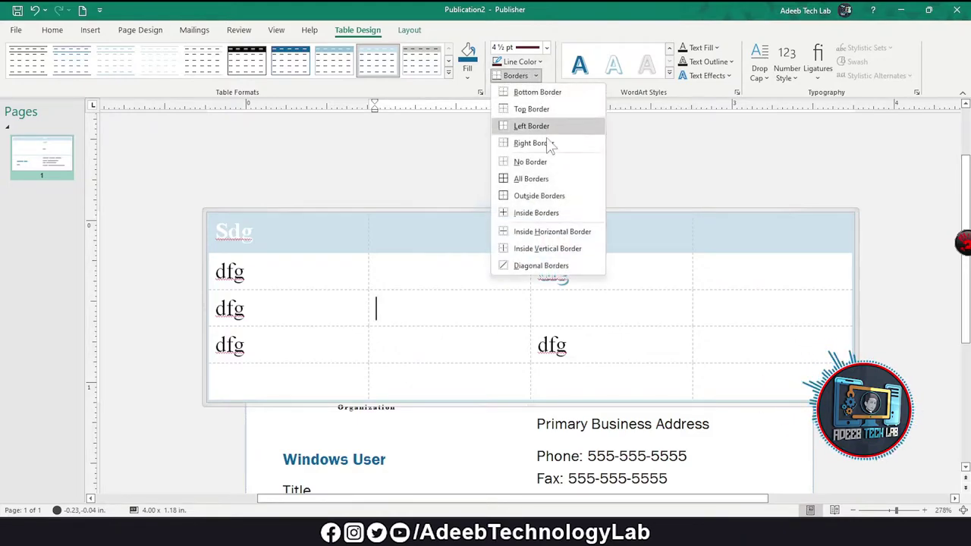
{"action": "left_click", "coordinate": [525, 178]}
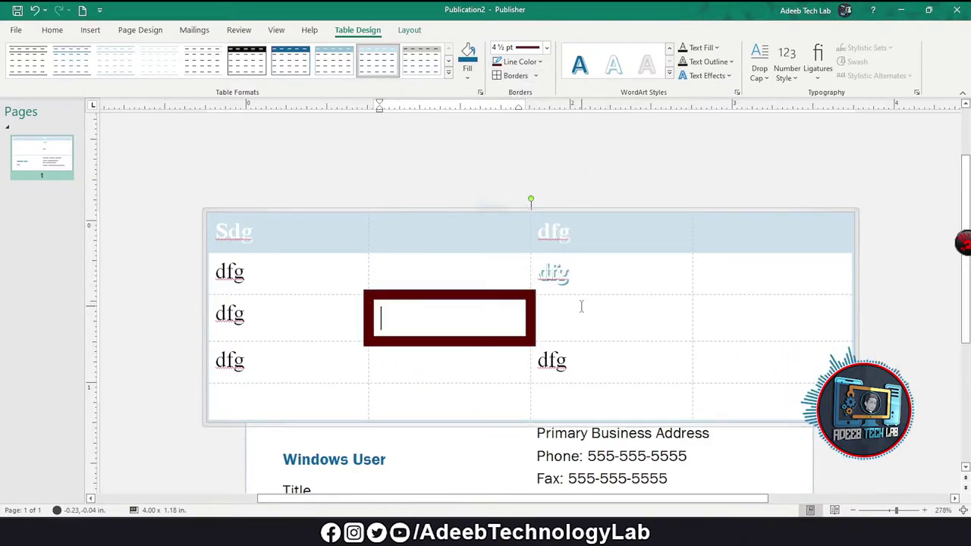
Recolour the fill and outline of the "fg" letters in row 3.
{"action": "left_click", "coordinate": [715, 48]}
{"action": "left_click", "coordinate": [262, 318]}
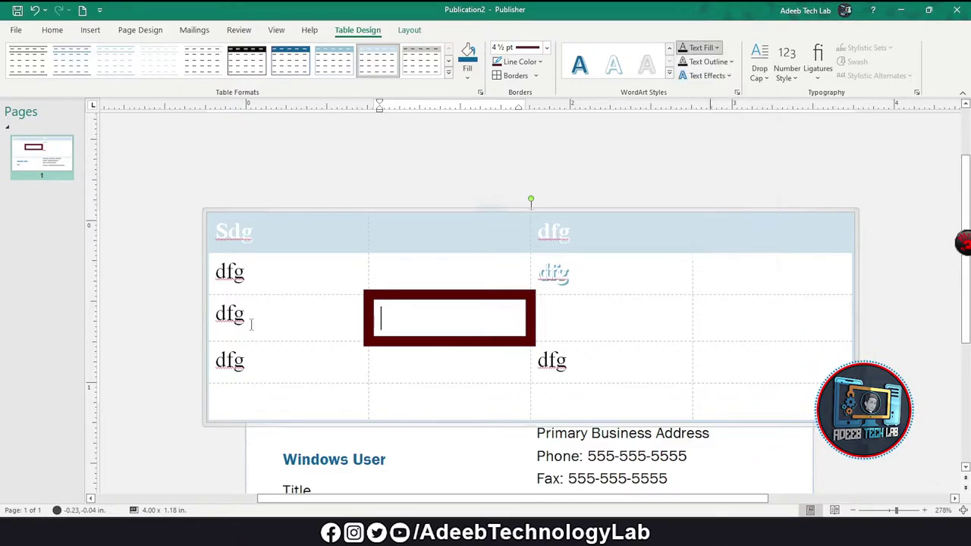
{"action": "left_click_drag", "start_coordinate": [262, 318], "coordinate": [223, 313]}
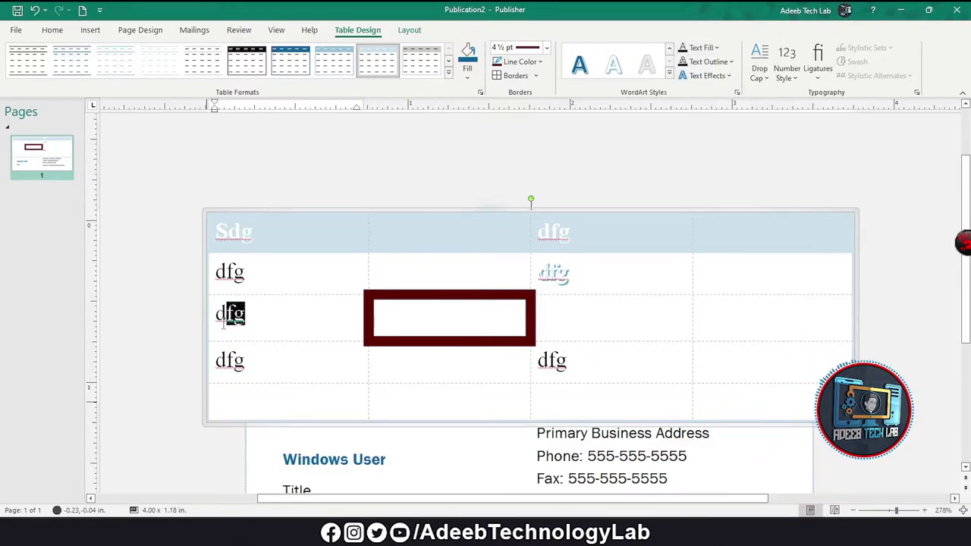
{"action": "left_click", "coordinate": [715, 48]}
{"action": "left_click", "coordinate": [756, 118]}
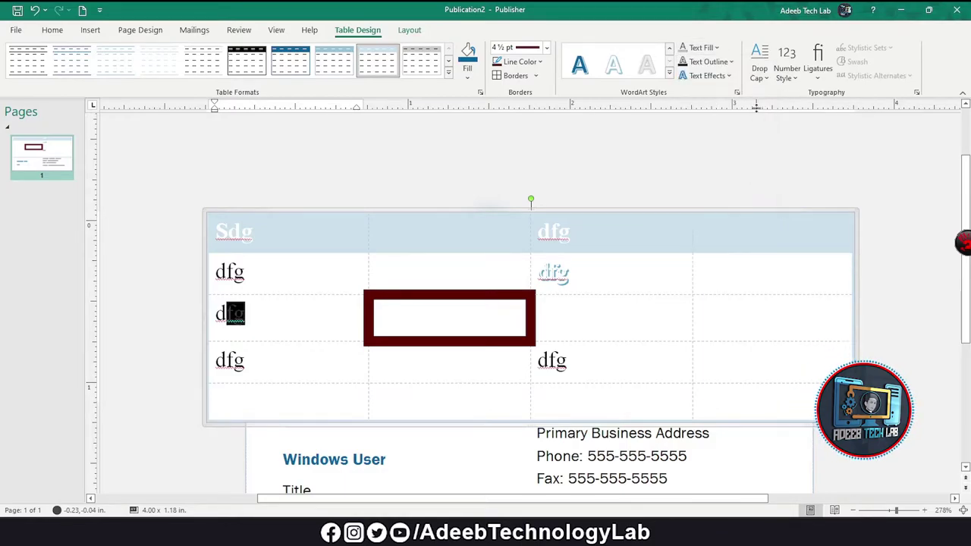
{"action": "left_click", "coordinate": [710, 61]}
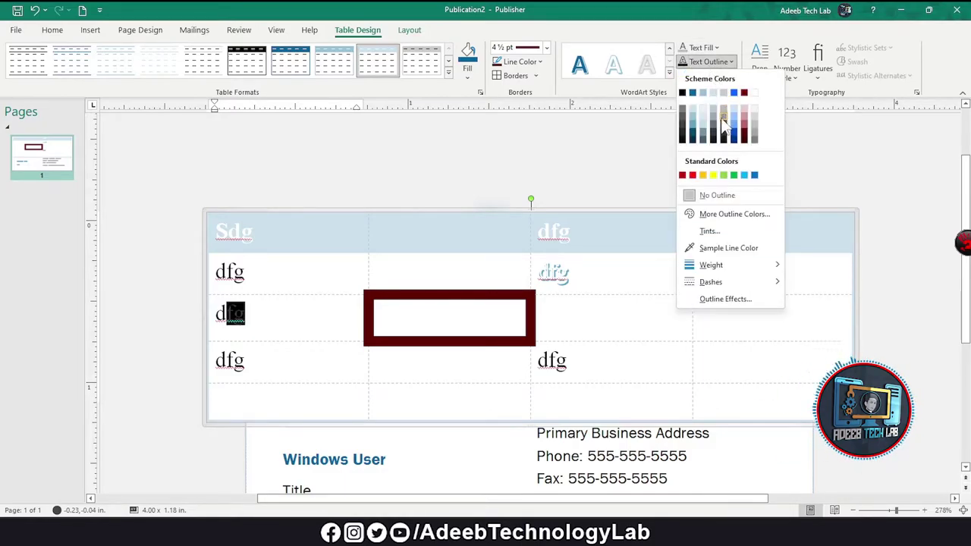
{"action": "left_click", "coordinate": [705, 132]}
{"action": "left_click", "coordinate": [707, 75]}
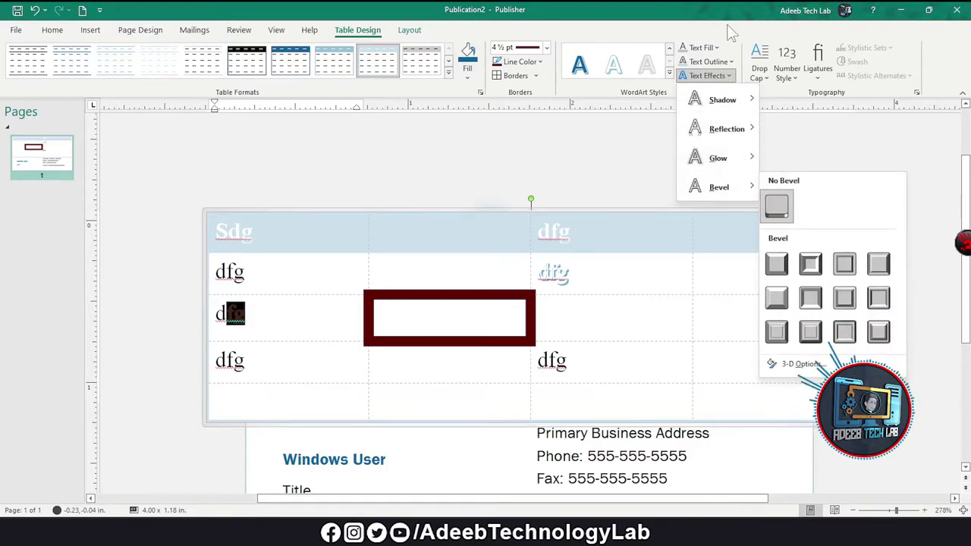
{"action": "left_click", "coordinate": [736, 46]}
Apply a large drop cap to the row-3 dfg.
{"action": "left_click", "coordinate": [760, 64]}
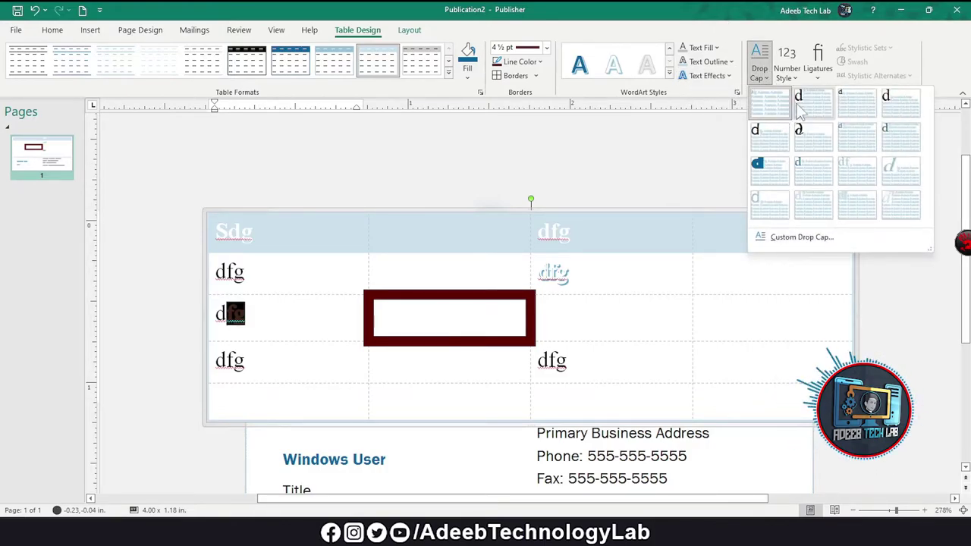
{"action": "left_click", "coordinate": [820, 114]}
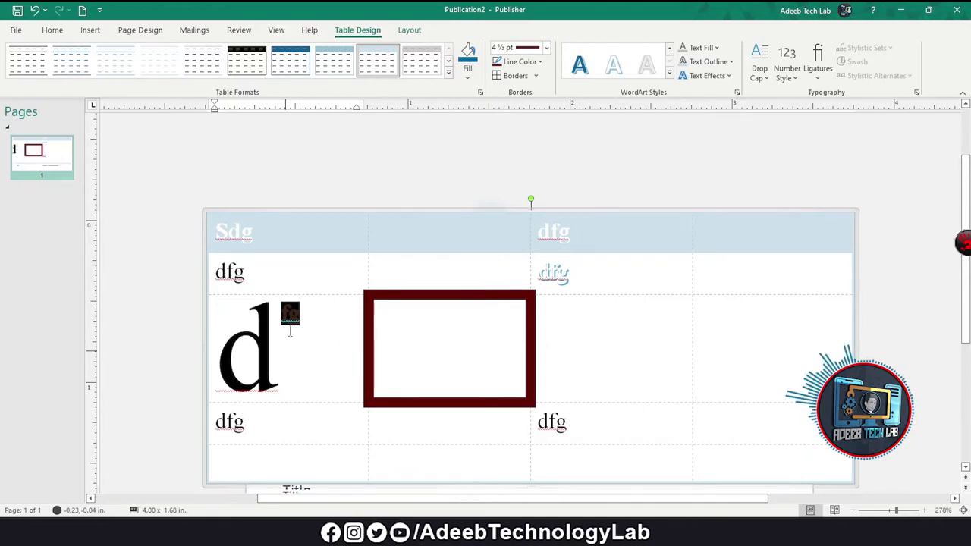
{"action": "left_click", "coordinate": [278, 317]}
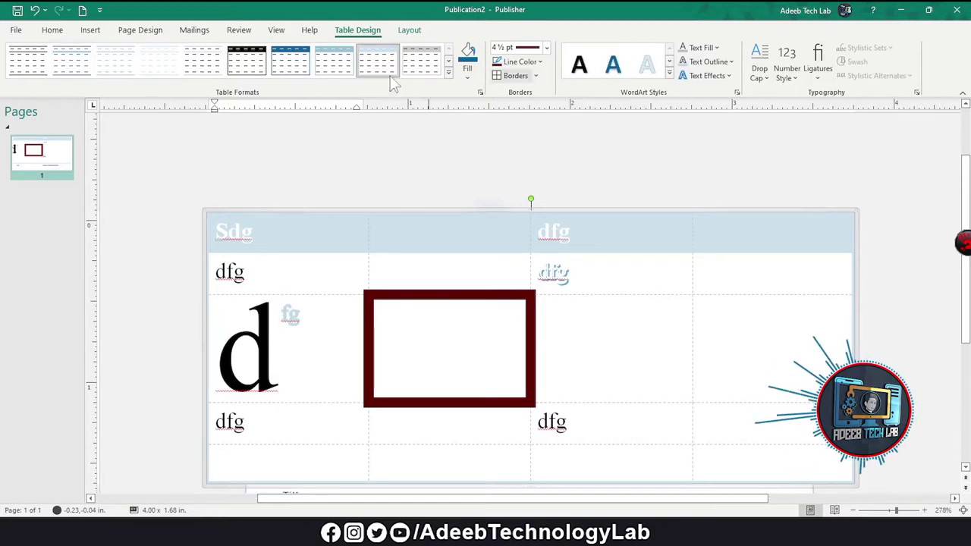
Insert a new table row above the drop-cap row.
{"action": "left_click", "coordinate": [416, 32]}
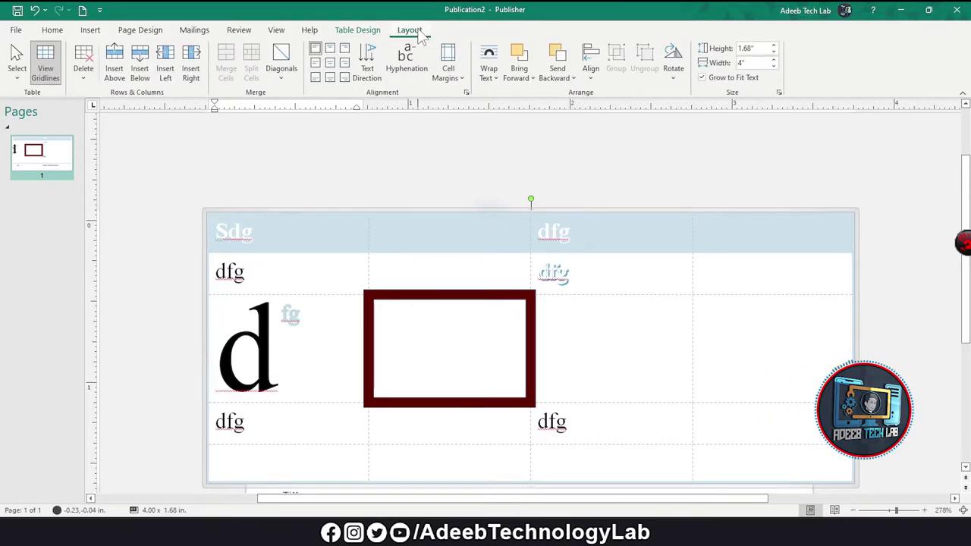
{"action": "left_click", "coordinate": [116, 60]}
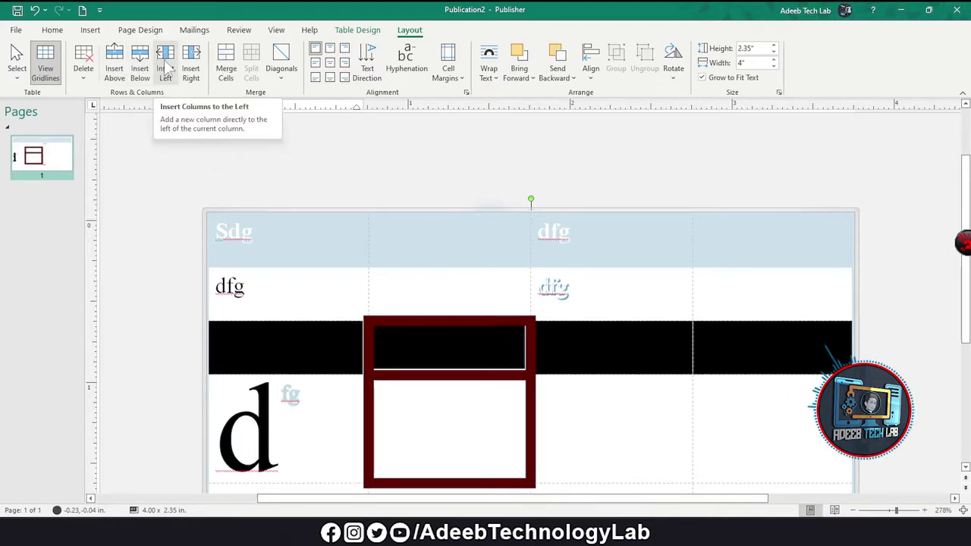
{"action": "left_click", "coordinate": [83, 65]}
{"action": "left_click", "coordinate": [85, 67]}
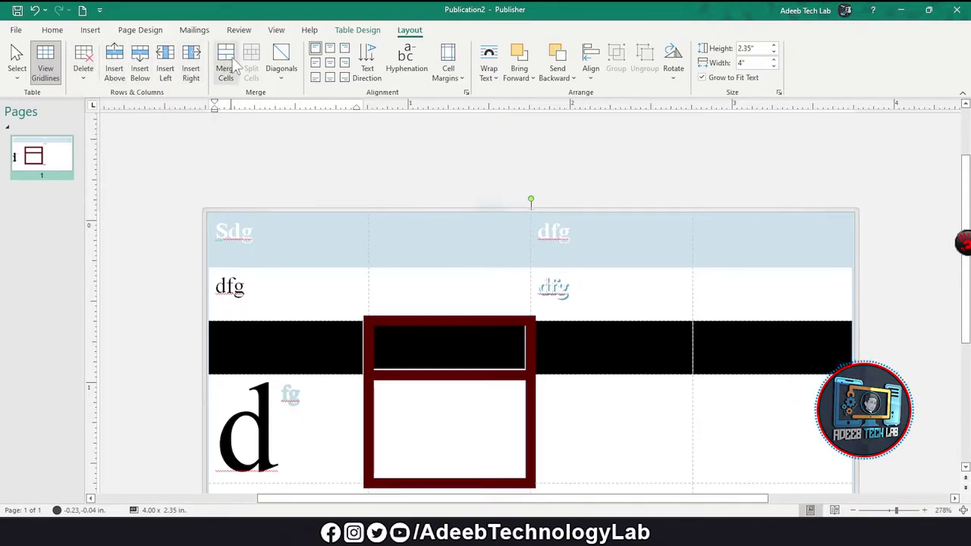
Merge the top row into one cell, centre its text at the bottom, and run it vertically.
{"action": "left_click_drag", "start_coordinate": [375, 235], "coordinate": [787, 254]}
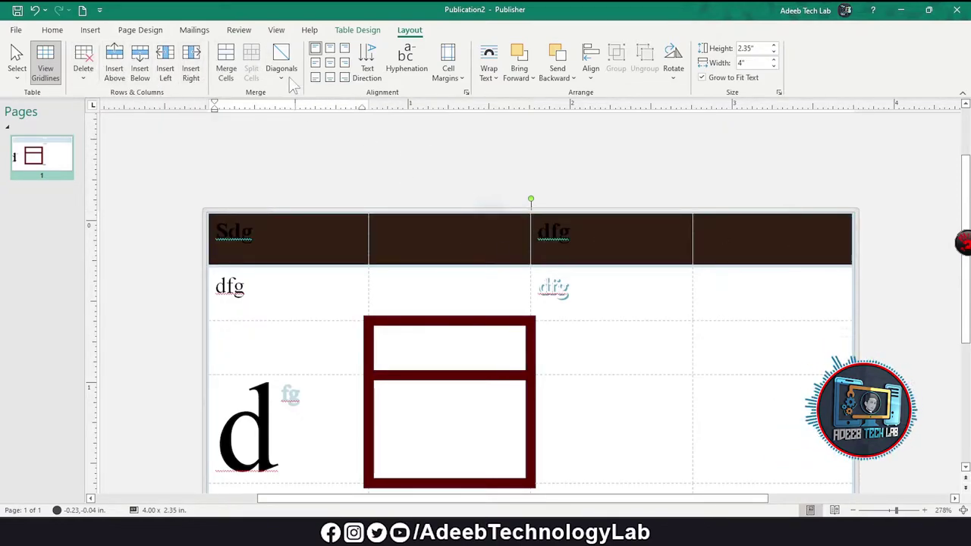
{"action": "left_click", "coordinate": [226, 65]}
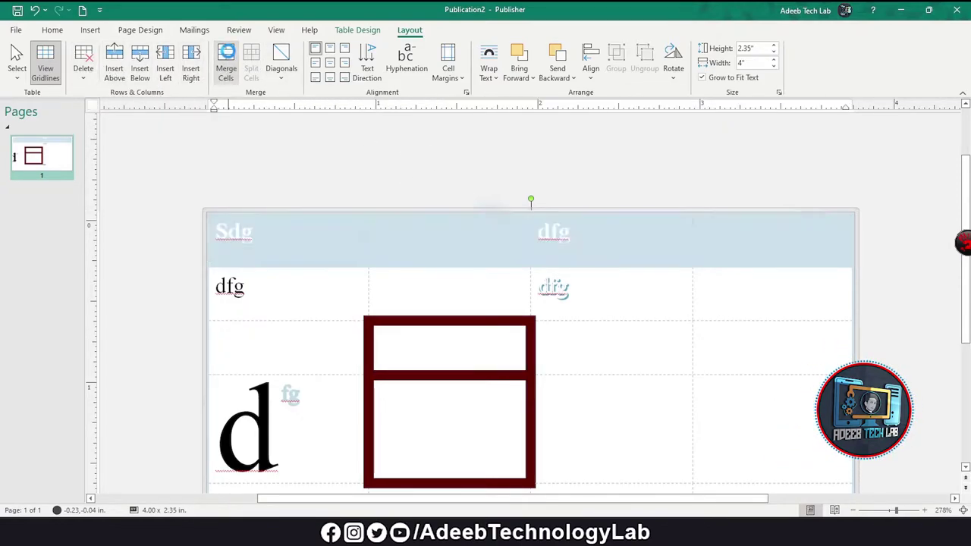
{"action": "left_click", "coordinate": [330, 63]}
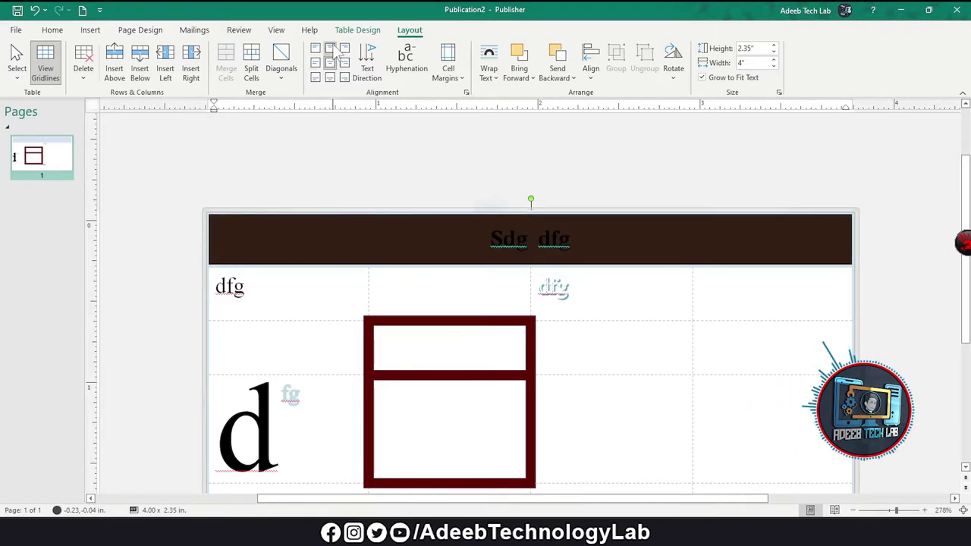
{"action": "left_click", "coordinate": [330, 78]}
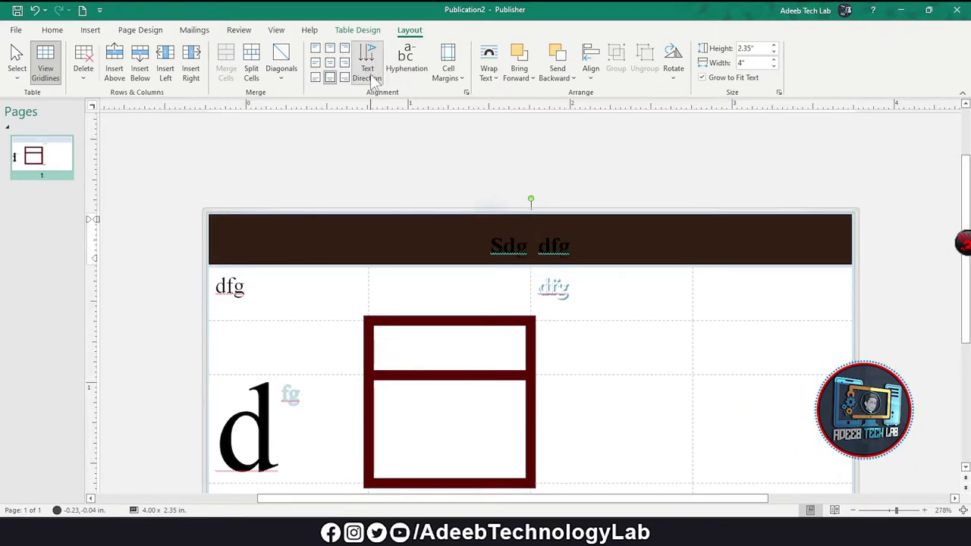
{"action": "left_click", "coordinate": [372, 80]}
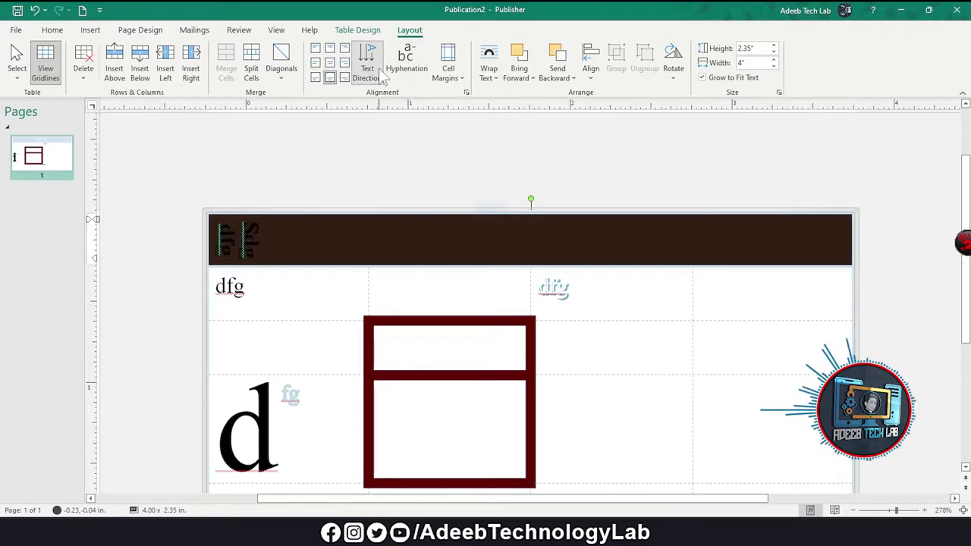
Review cell margin, text wrapping, alignment and rotation options without changing anything.
{"action": "left_click", "coordinate": [455, 76]}
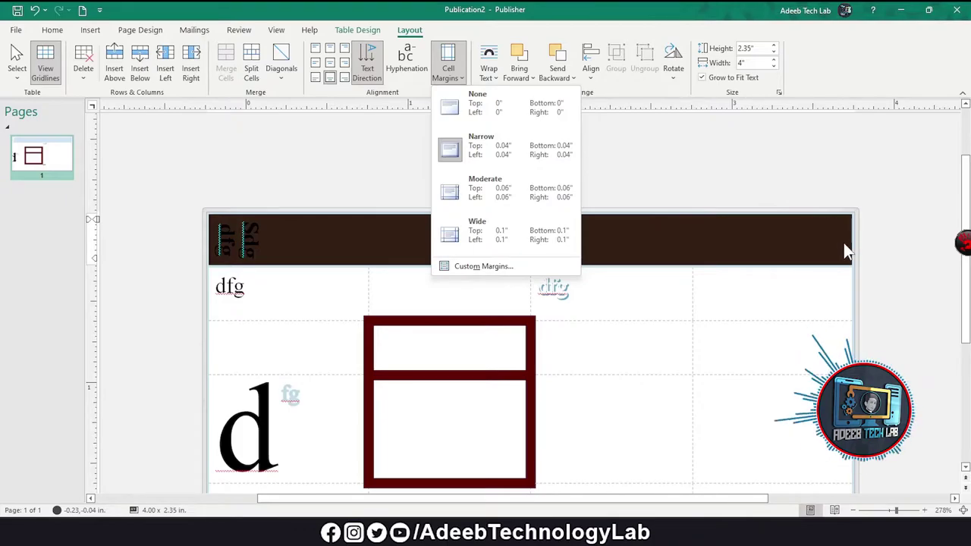
{"action": "left_click", "coordinate": [456, 78]}
{"action": "left_click", "coordinate": [456, 78]}
{"action": "left_click", "coordinate": [457, 82]}
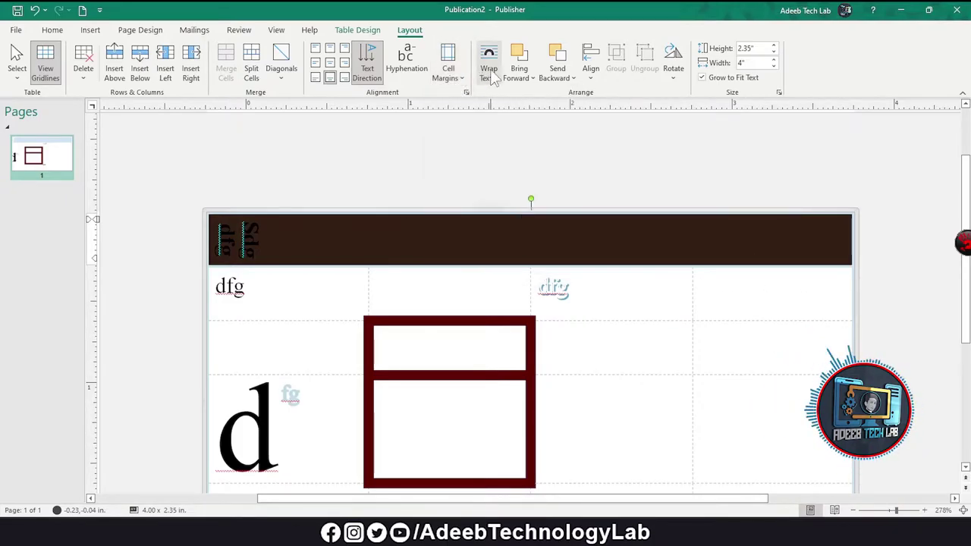
{"action": "left_click", "coordinate": [490, 72]}
{"action": "left_click", "coordinate": [492, 72]}
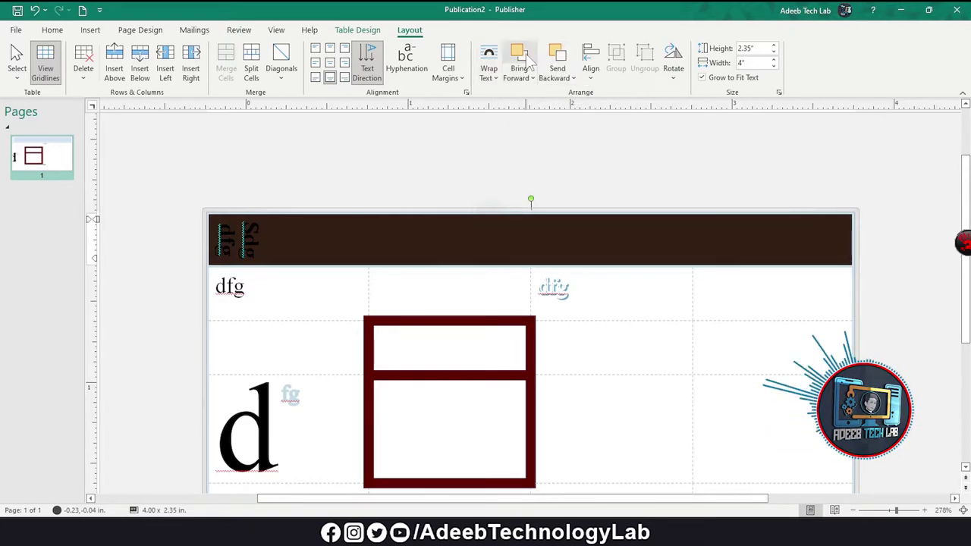
{"action": "left_click", "coordinate": [589, 67]}
{"action": "left_click", "coordinate": [588, 68]}
{"action": "left_click", "coordinate": [674, 69]}
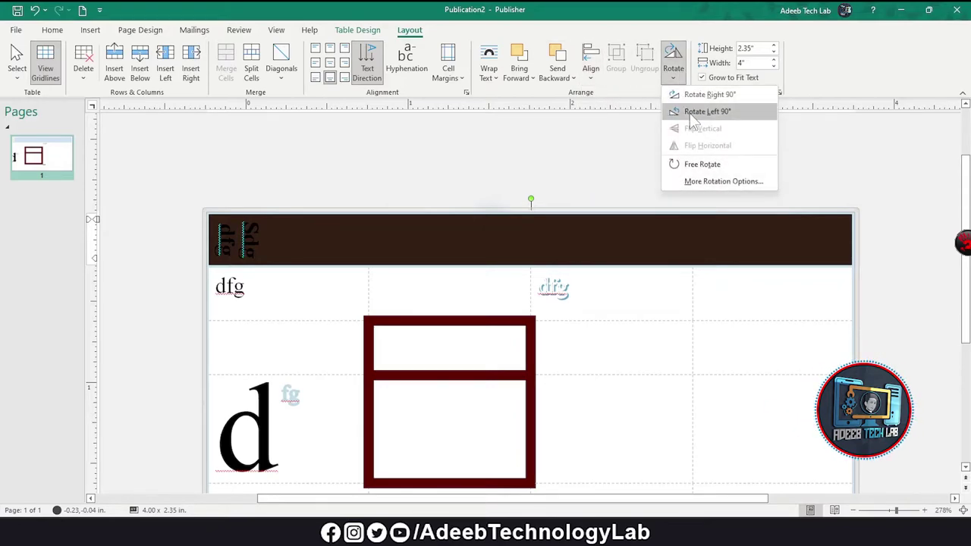
{"action": "left_click", "coordinate": [893, 74]}
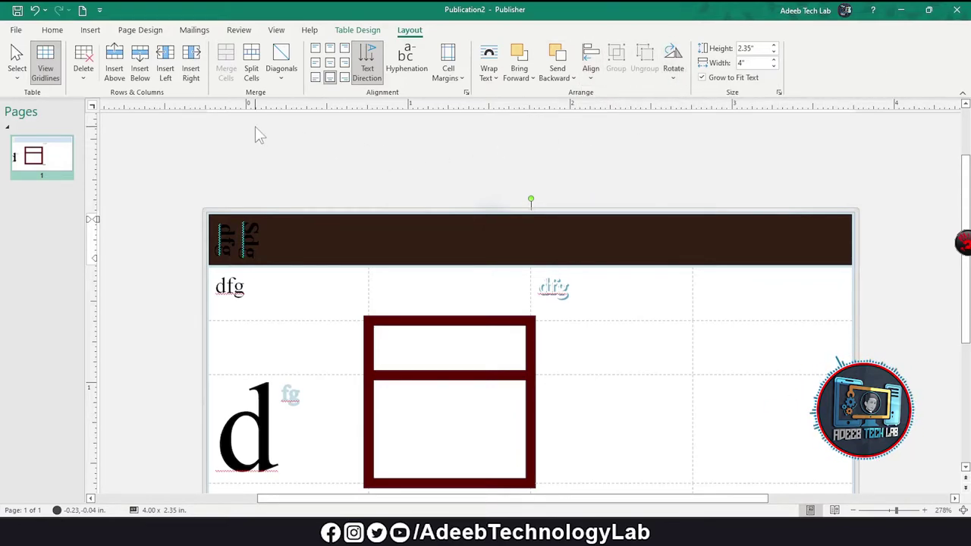
{"action": "left_click", "coordinate": [54, 30]}
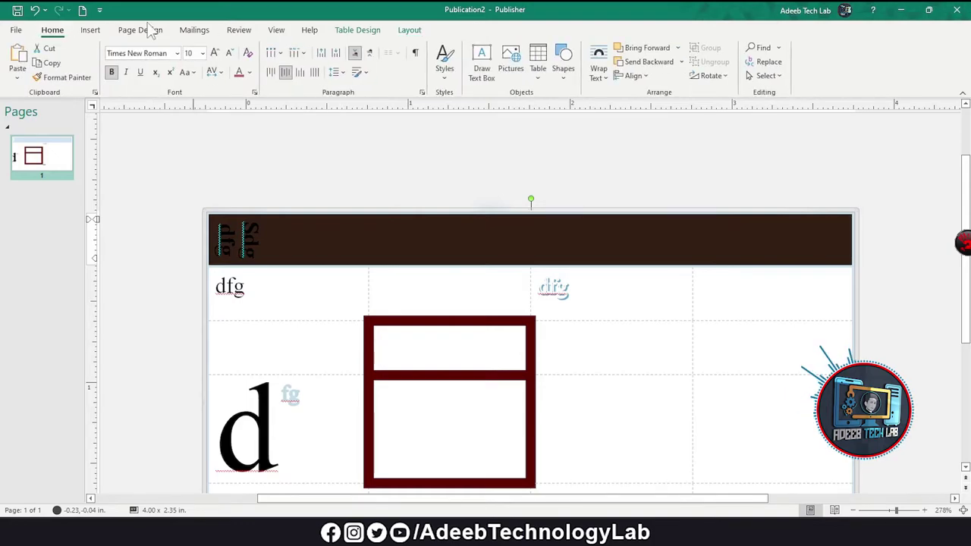
Draw a curved block arrow over the table's right half and adjust its bend with the yellow handle.
{"action": "left_click", "coordinate": [89, 30]}
{"action": "left_click", "coordinate": [53, 30]}
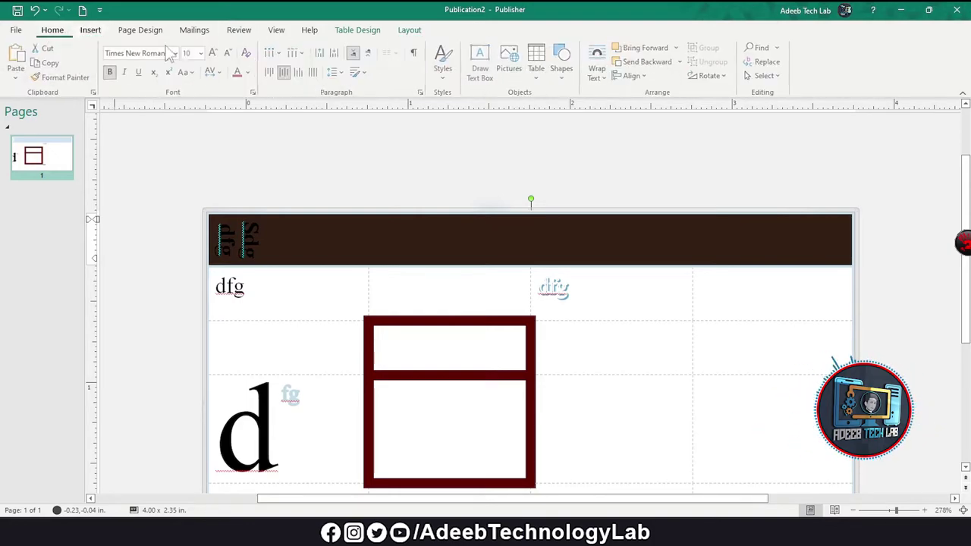
{"action": "left_click", "coordinate": [563, 72]}
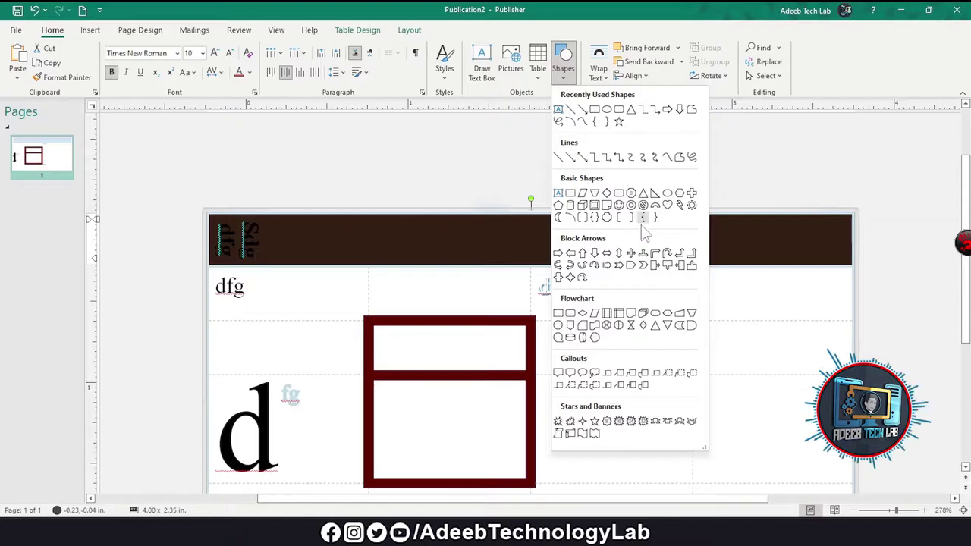
{"action": "left_click", "coordinate": [606, 265]}
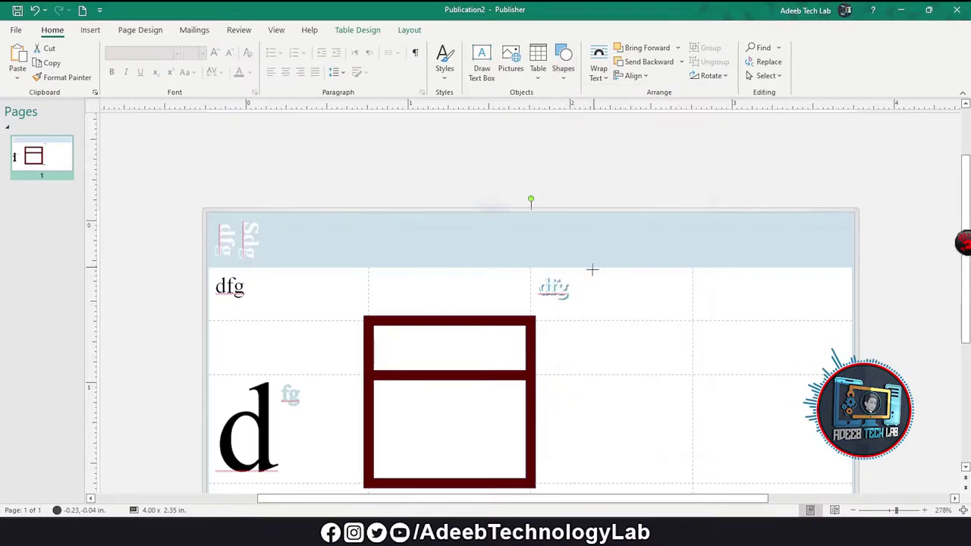
{"action": "mouse_move", "coordinate": [494, 288]}
{"action": "left_mouse_down"}
{"action": "mouse_move", "coordinate": [751, 453]}
{"action": "mouse_move", "coordinate": [708, 459]}
{"action": "left_mouse_up"}
{"action": "mouse_move", "coordinate": [650, 461]}
{"action": "left_mouse_down"}
{"action": "mouse_move", "coordinate": [612, 463]}
{"action": "mouse_move", "coordinate": [631, 458]}
{"action": "mouse_move", "coordinate": [677, 311]}
{"action": "left_mouse_up"}
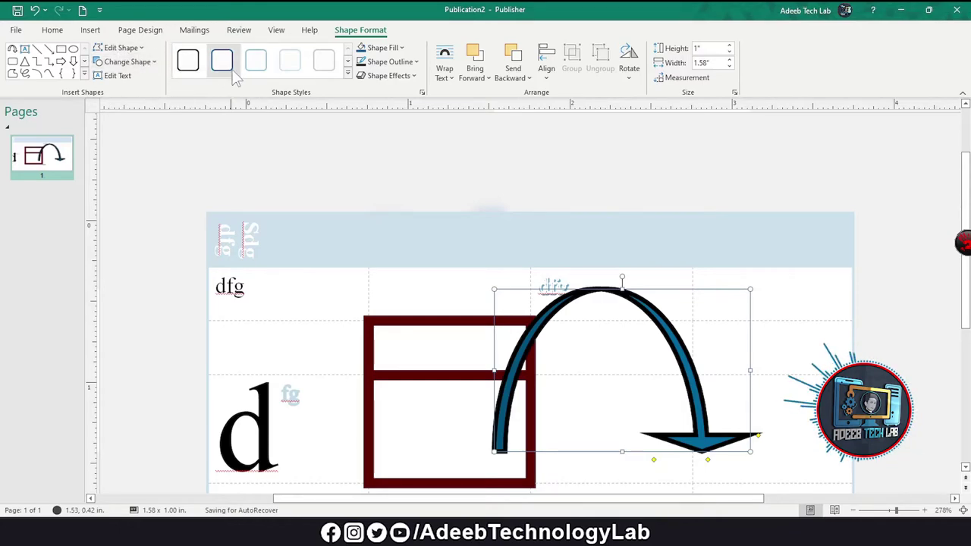
Fill the curved arrow with blue and give it a red outline.
{"action": "left_click", "coordinate": [383, 48]}
{"action": "left_click", "coordinate": [414, 116]}
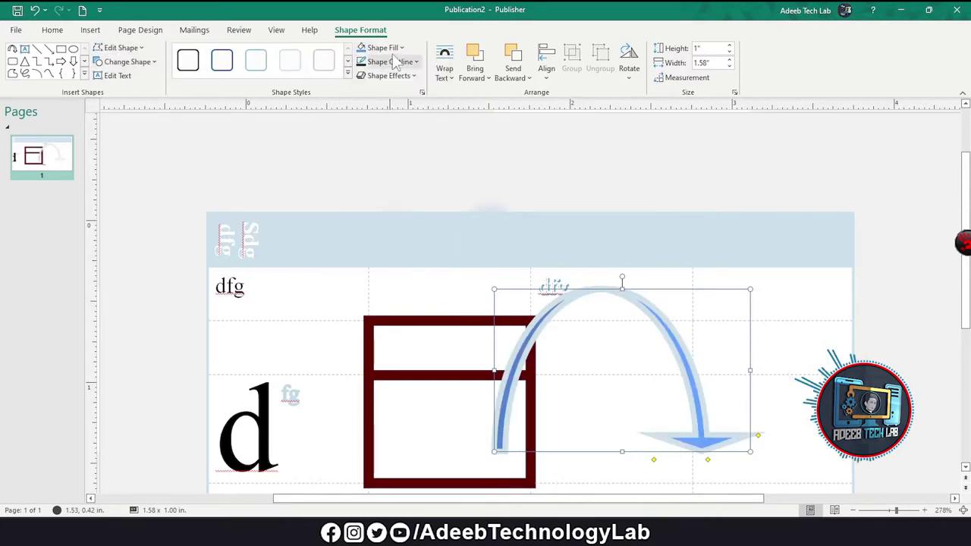
{"action": "left_click", "coordinate": [389, 62]}
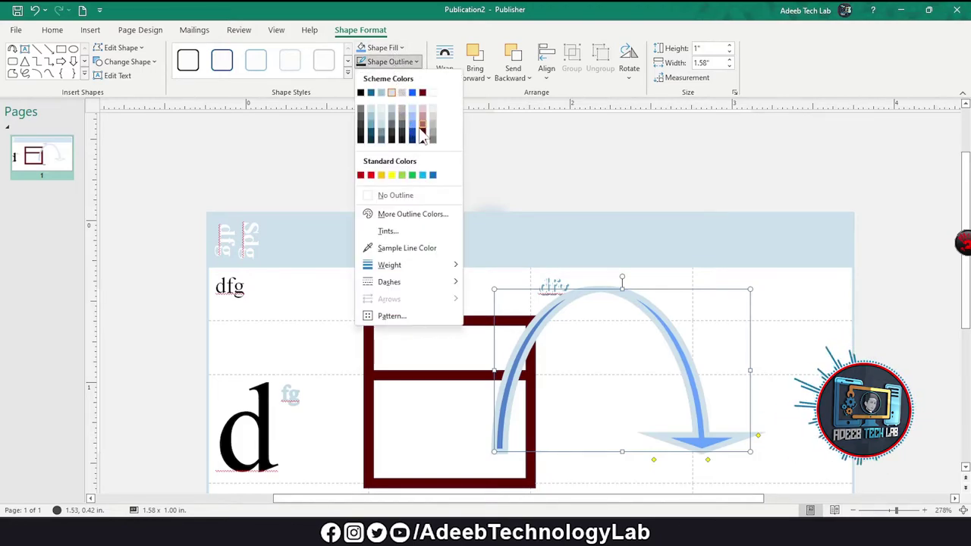
{"action": "left_click", "coordinate": [422, 129]}
Browse the arrow's Wrap Text, Align and Rotate options without changing anything.
{"action": "left_click", "coordinate": [449, 76]}
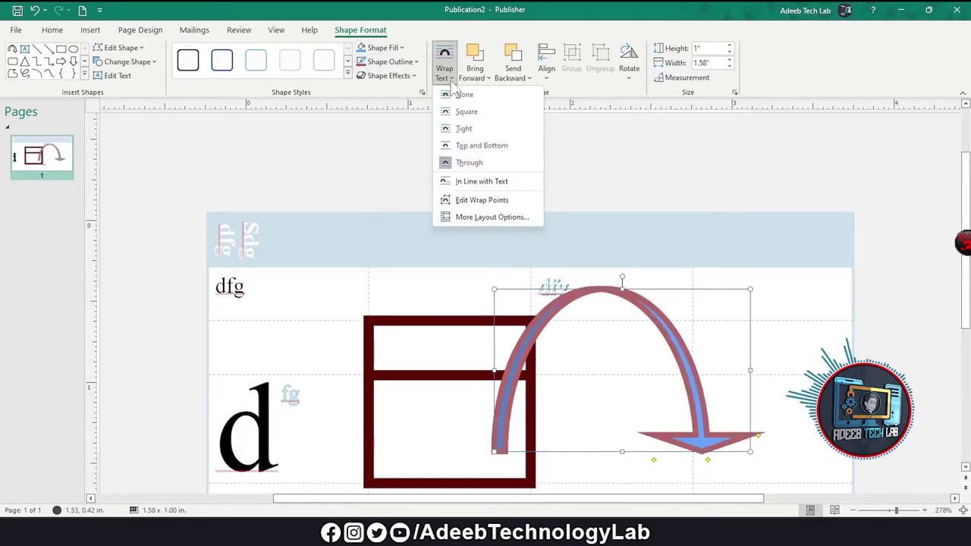
{"action": "left_click", "coordinate": [443, 79]}
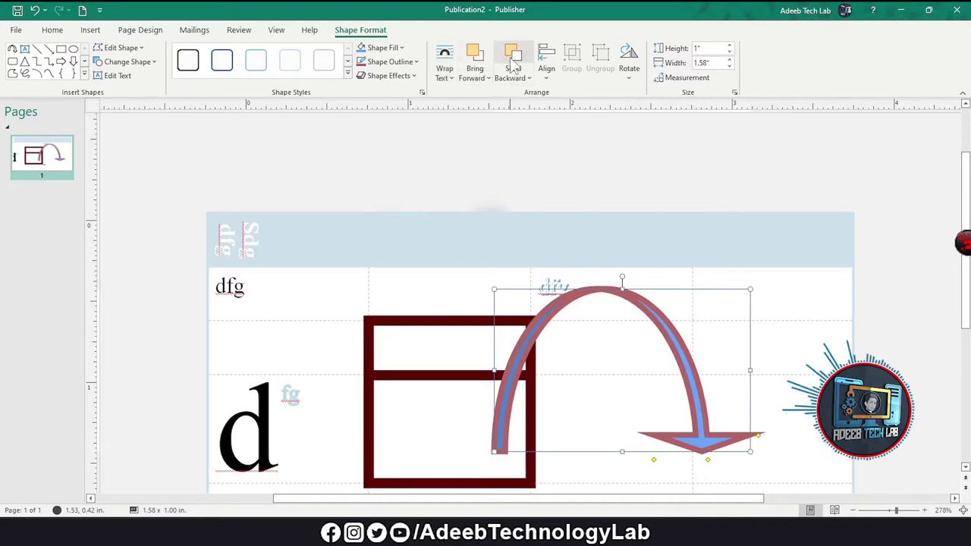
{"action": "left_click", "coordinate": [547, 70]}
{"action": "left_click", "coordinate": [552, 78]}
{"action": "left_click", "coordinate": [552, 78]}
{"action": "left_click", "coordinate": [552, 76]}
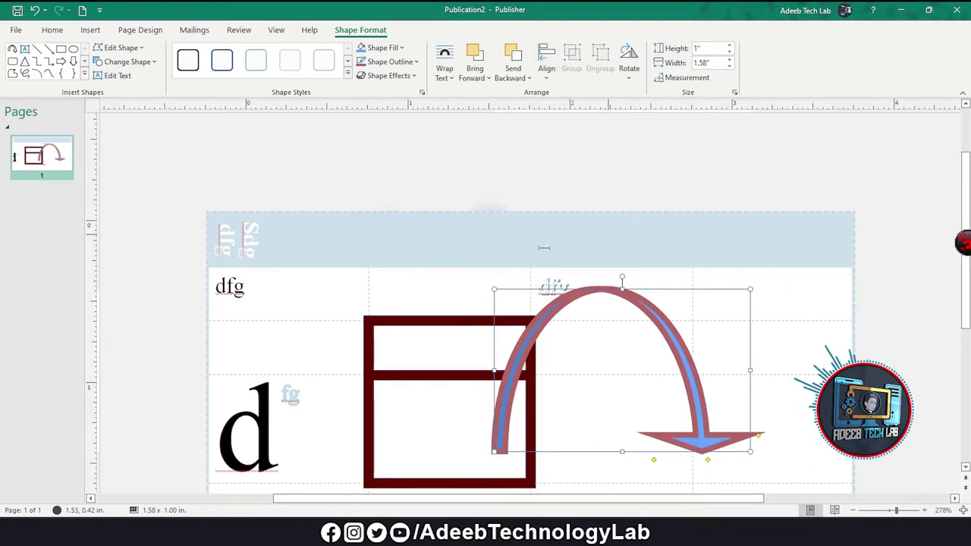
{"action": "left_click", "coordinate": [631, 74]}
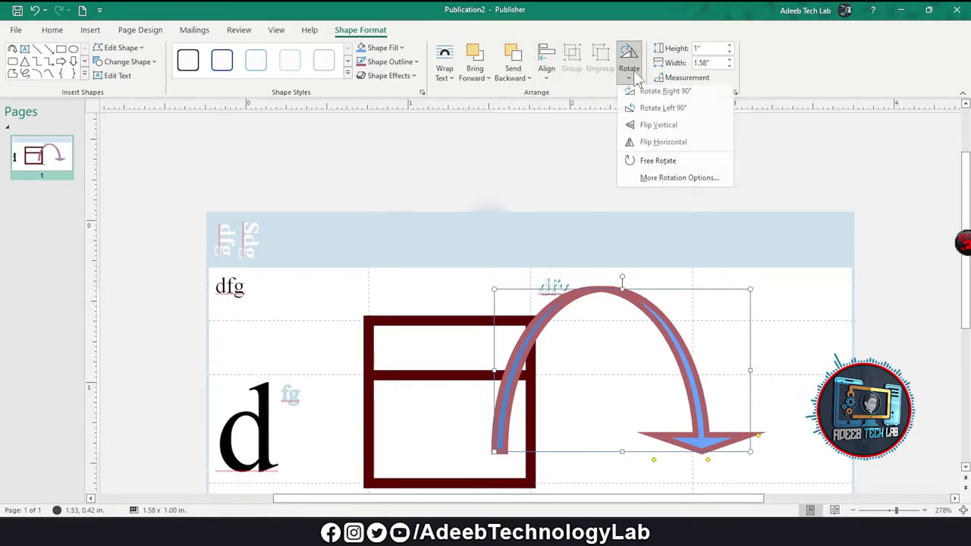
{"action": "left_click", "coordinate": [629, 65]}
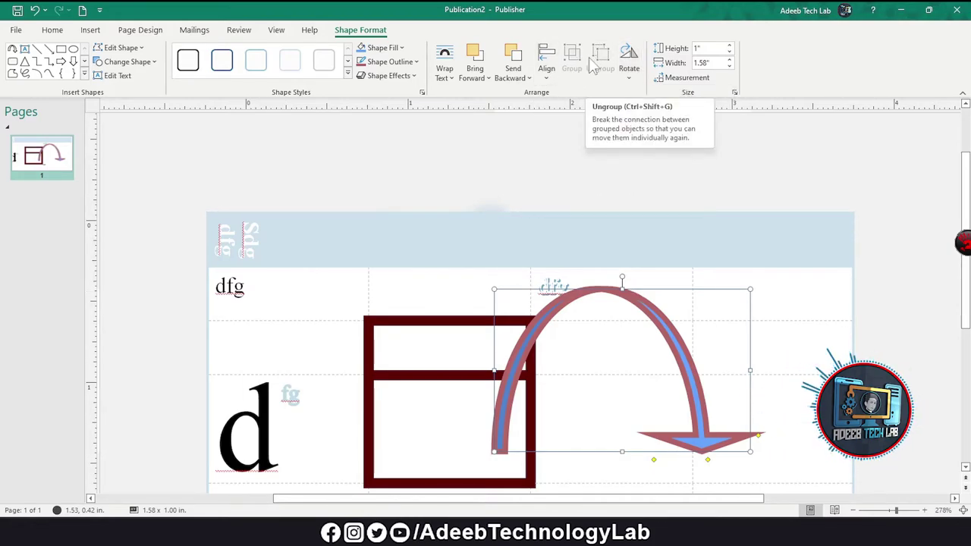
{"action": "left_click", "coordinate": [53, 30]}
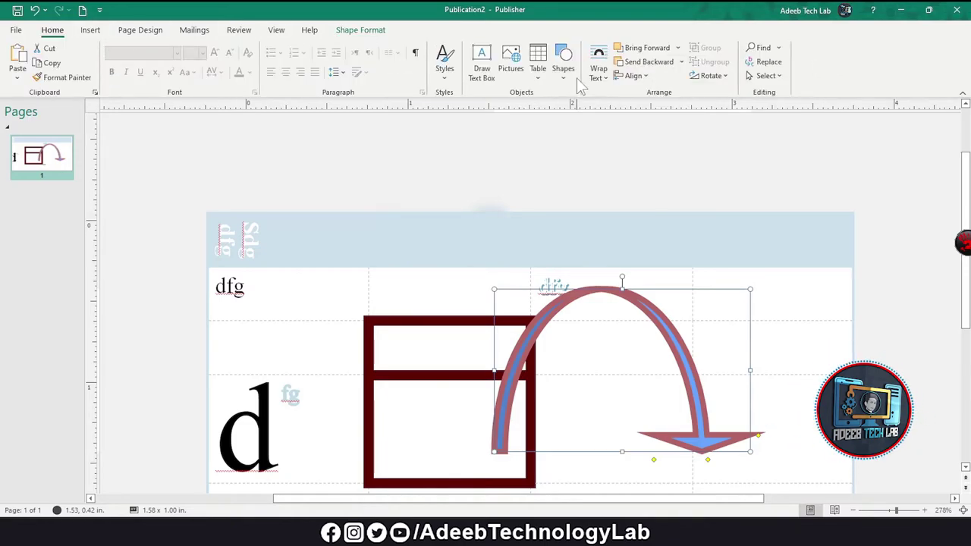
Open the Find pane, close it, and reopen it in Replace mode with empty fields.
{"action": "left_click", "coordinate": [761, 47]}
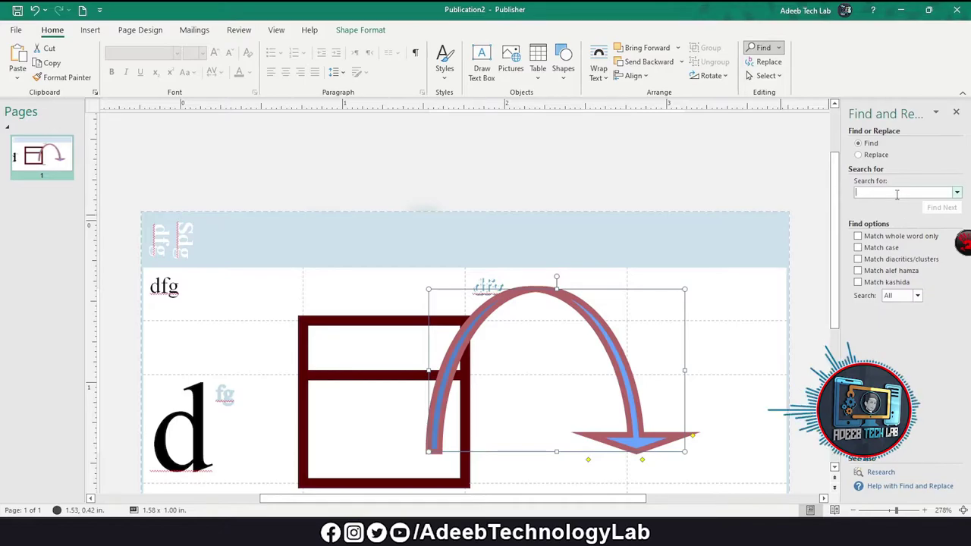
{"action": "scroll", "coordinate": [503, 264], "scroll_direction": "down", "scroll_amount": 3}
{"action": "scroll", "coordinate": [503, 264], "scroll_direction": "up", "scroll_amount": 2}
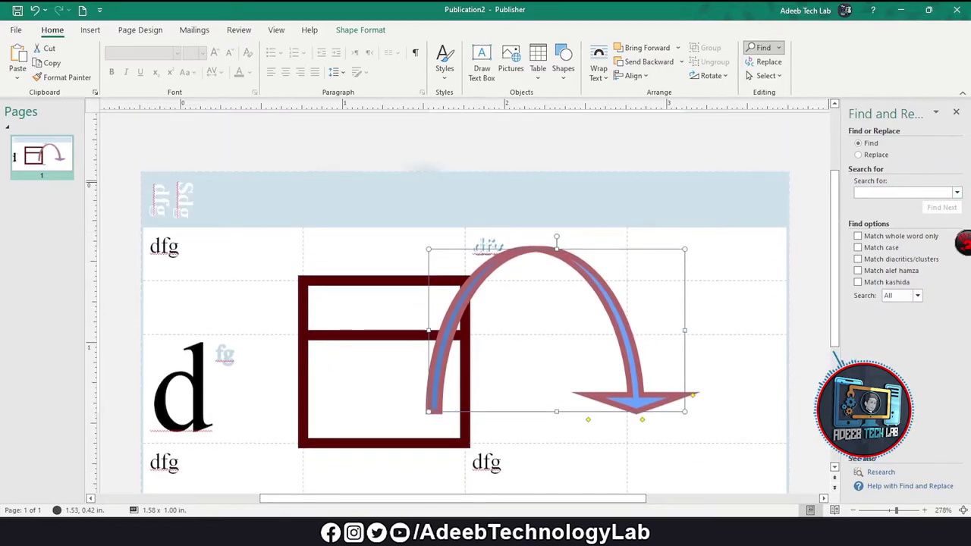
{"action": "left_click", "coordinate": [956, 113]}
{"action": "left_click", "coordinate": [767, 62]}
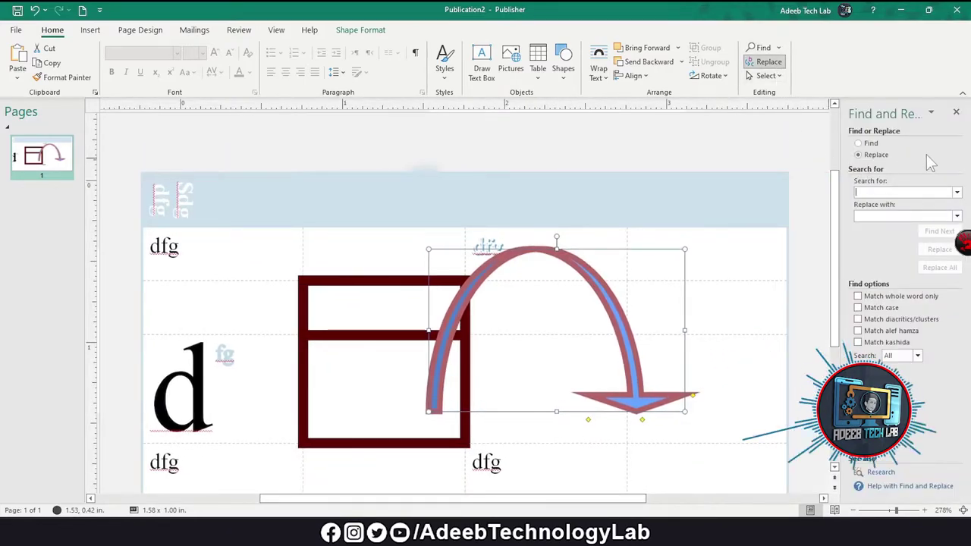
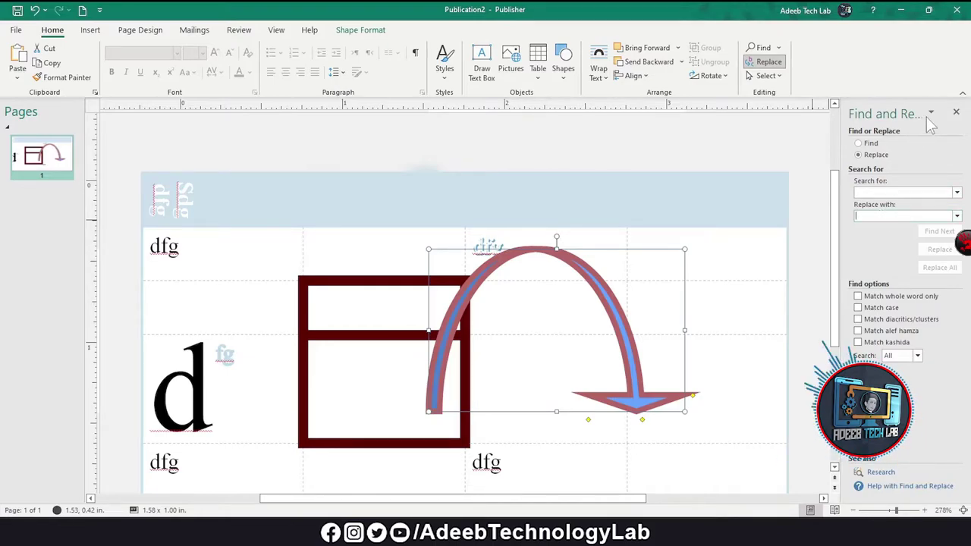
Close the Find and Replace pane, then select all page objects and deselect them.
{"action": "left_click", "coordinate": [956, 113]}
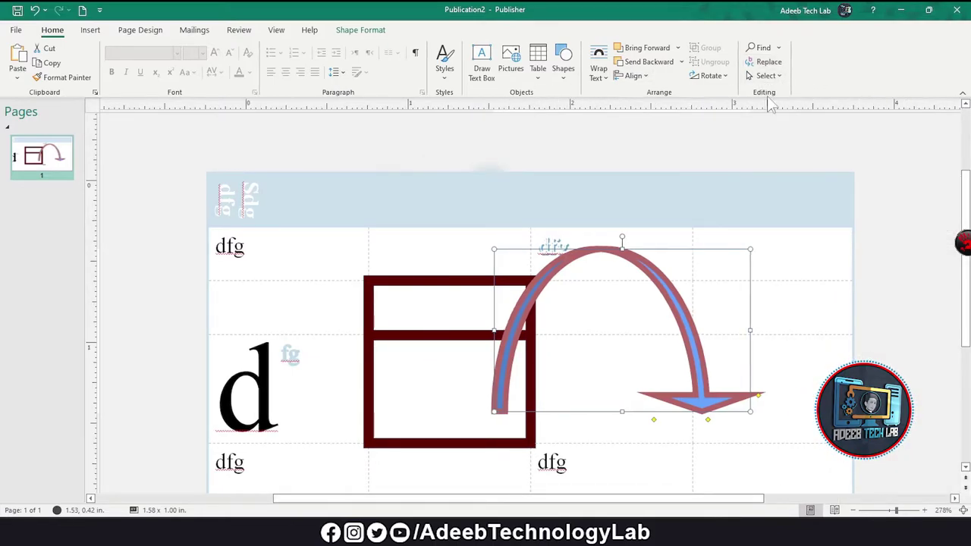
{"action": "left_click", "coordinate": [751, 76]}
{"action": "left_click", "coordinate": [791, 90]}
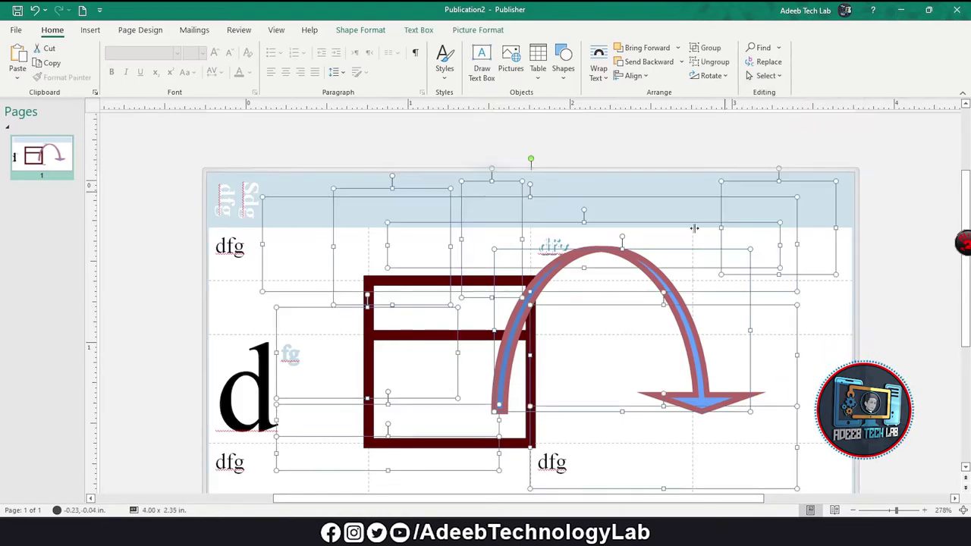
{"action": "left_click", "coordinate": [888, 231]}
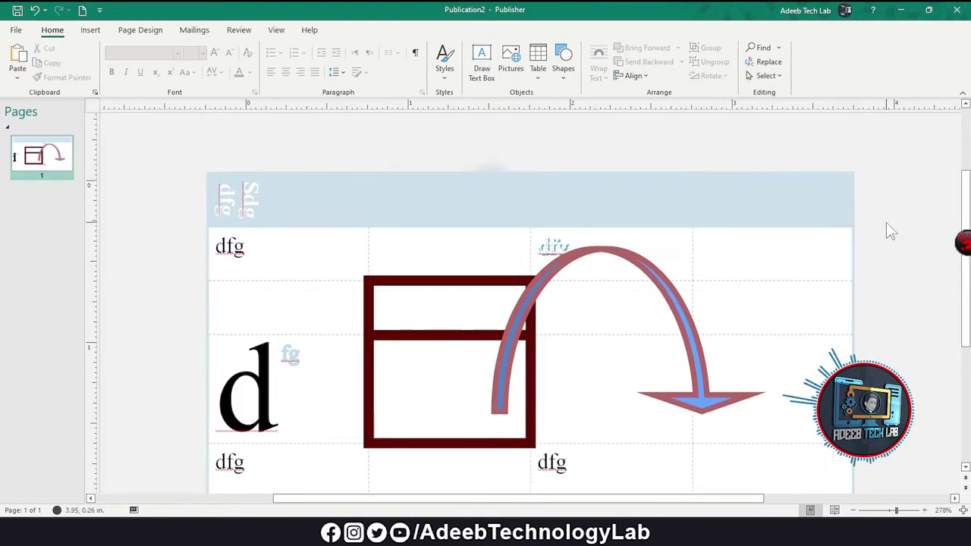
Insert a blank page after page 1 from the Pages pane and display page 2.
{"action": "left_click", "coordinate": [90, 30]}
{"action": "left_click", "coordinate": [17, 70]}
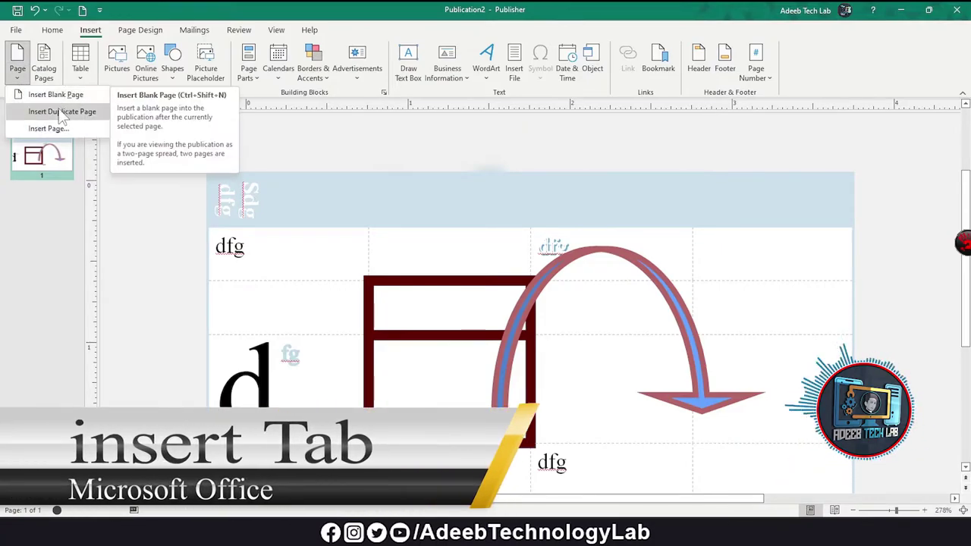
{"action": "left_click", "coordinate": [46, 226]}
{"action": "right_click", "coordinate": [38, 201]}
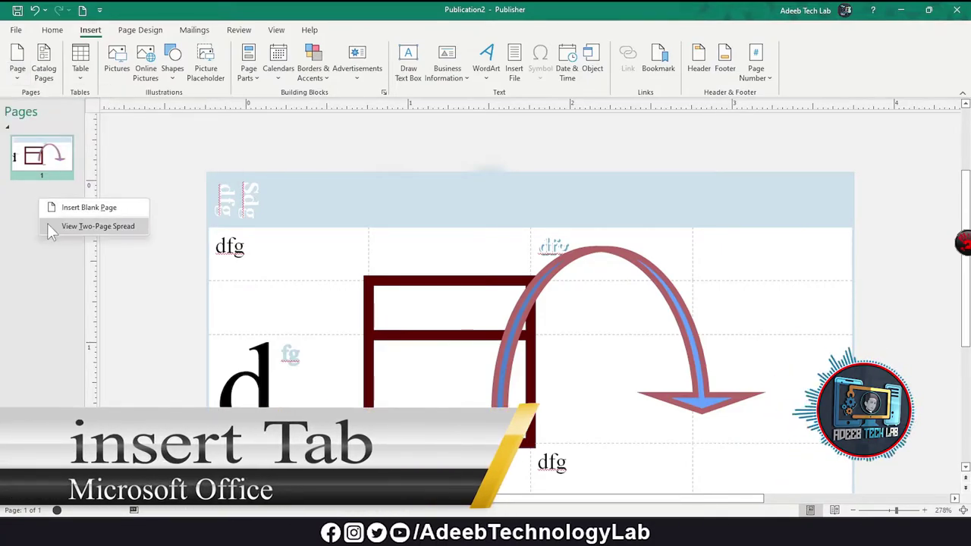
{"action": "left_click", "coordinate": [45, 206]}
{"action": "left_click", "coordinate": [41, 202]}
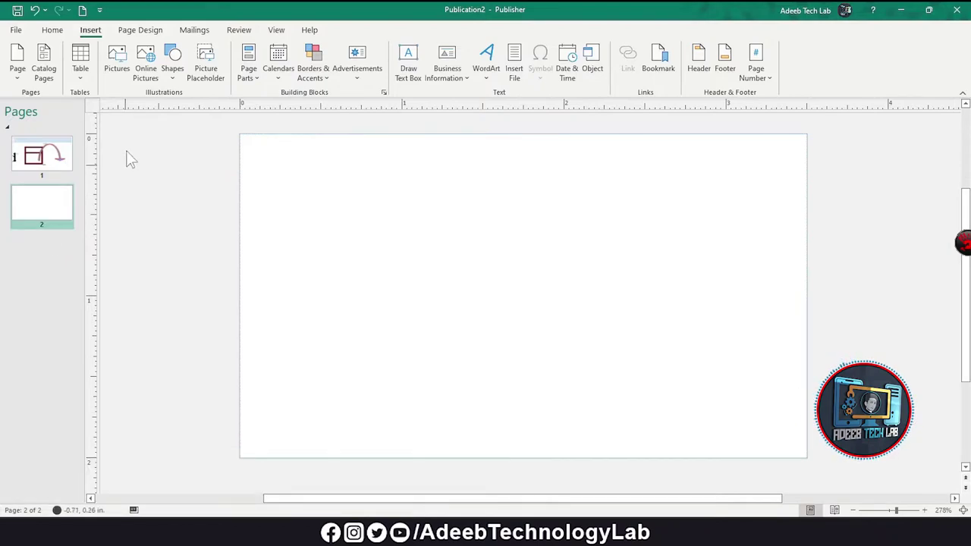
Browse the Table grid and Online Pictures without inserting anything, then open the Shapes gallery.
{"action": "left_click", "coordinate": [79, 69]}
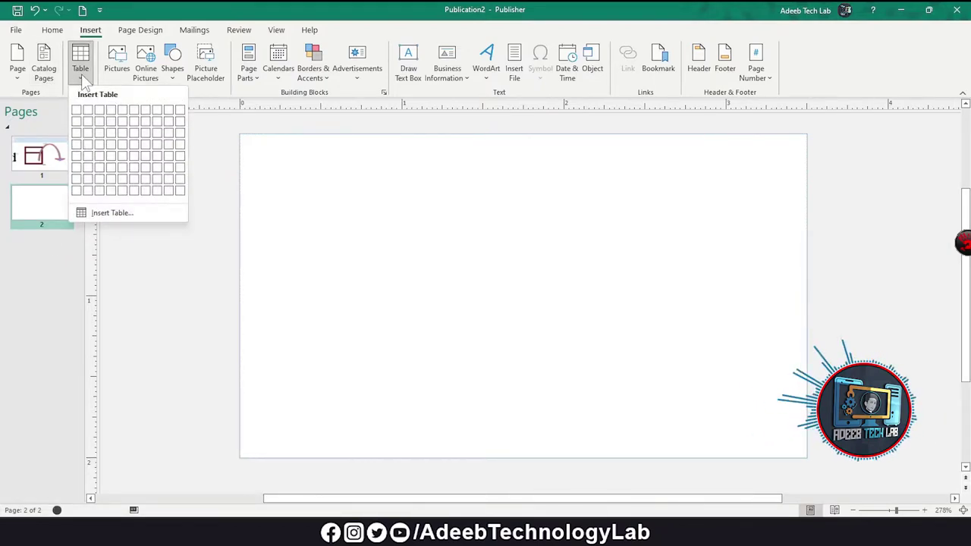
{"action": "left_click", "coordinate": [80, 67]}
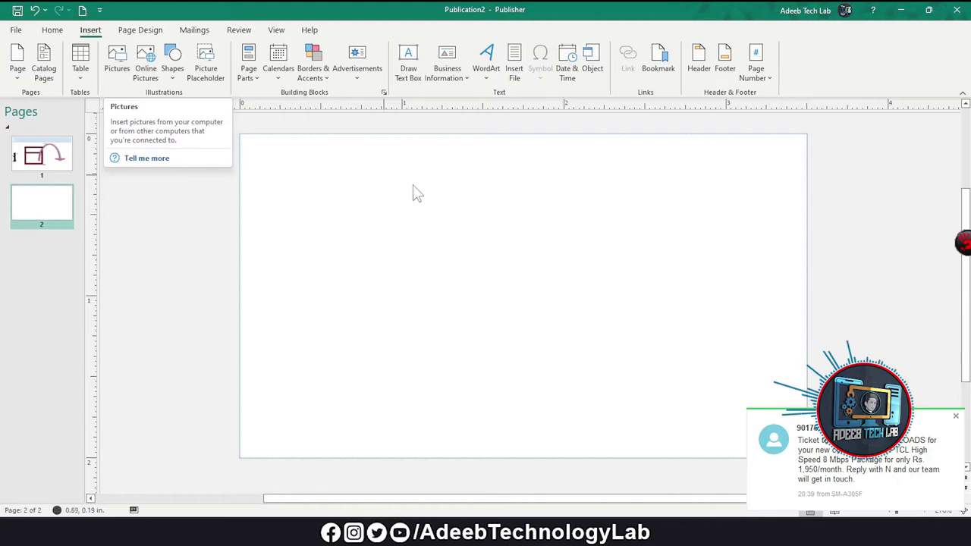
{"action": "left_click", "coordinate": [145, 59]}
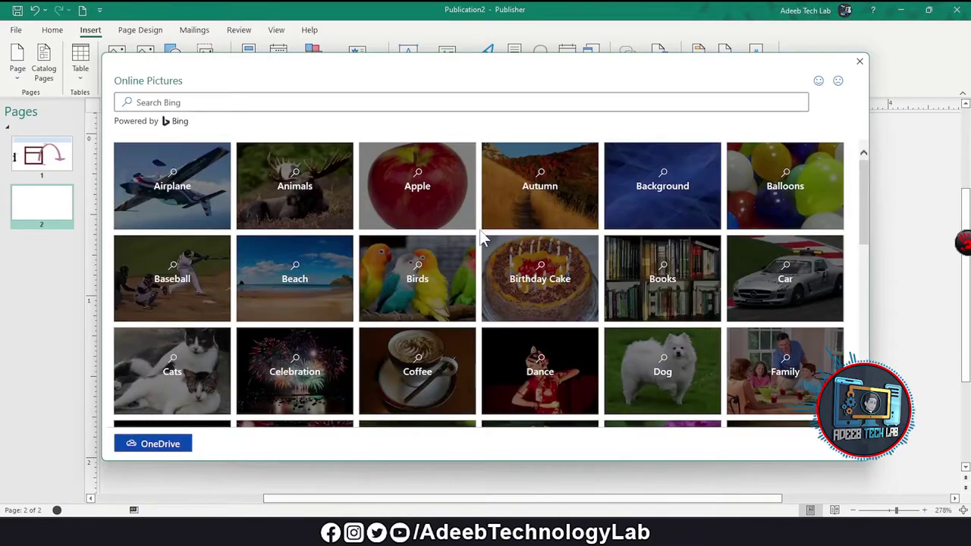
{"action": "scroll", "coordinate": [558, 286], "scroll_direction": "down", "scroll_amount": 3}
{"action": "scroll", "coordinate": [558, 286], "scroll_direction": "up", "scroll_amount": 3}
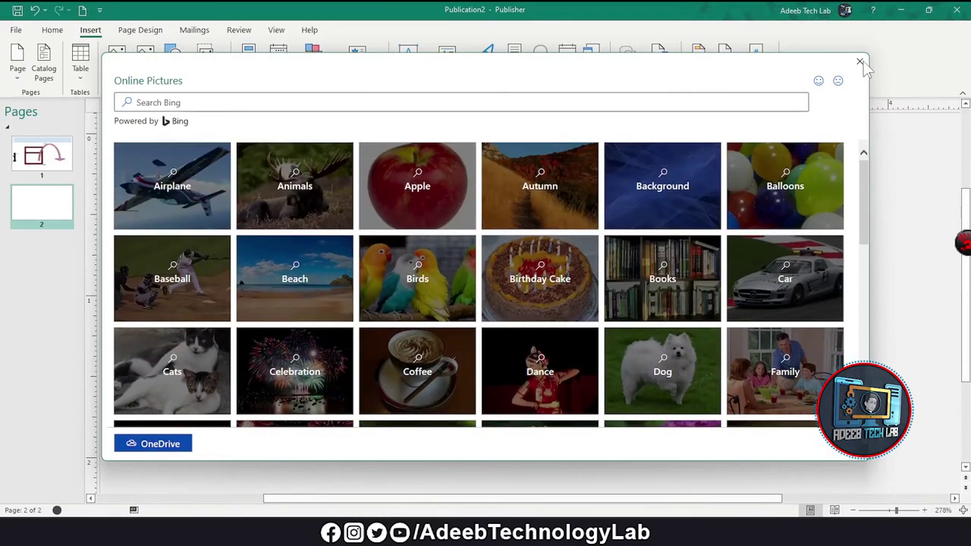
{"action": "key", "text": "Escape"}
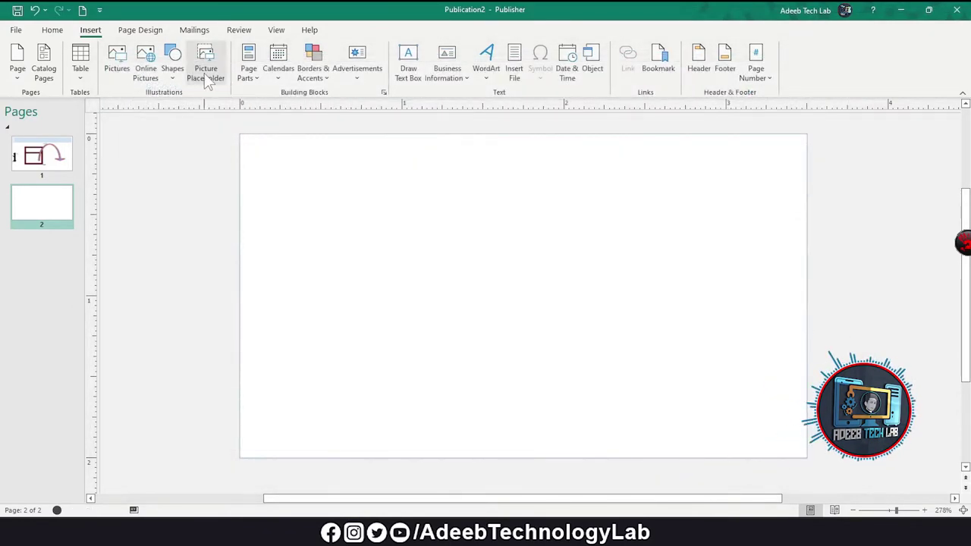
{"action": "left_click", "coordinate": [172, 60]}
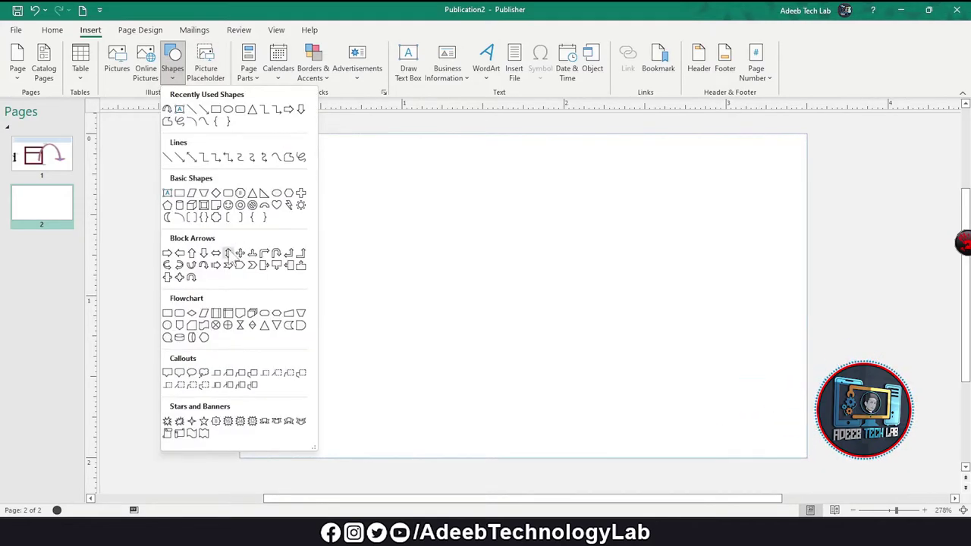
Add a picture placeholder, shrink it to 0.62 inches square and move it top-left.
{"action": "left_click", "coordinate": [176, 76]}
{"action": "left_click", "coordinate": [206, 79]}
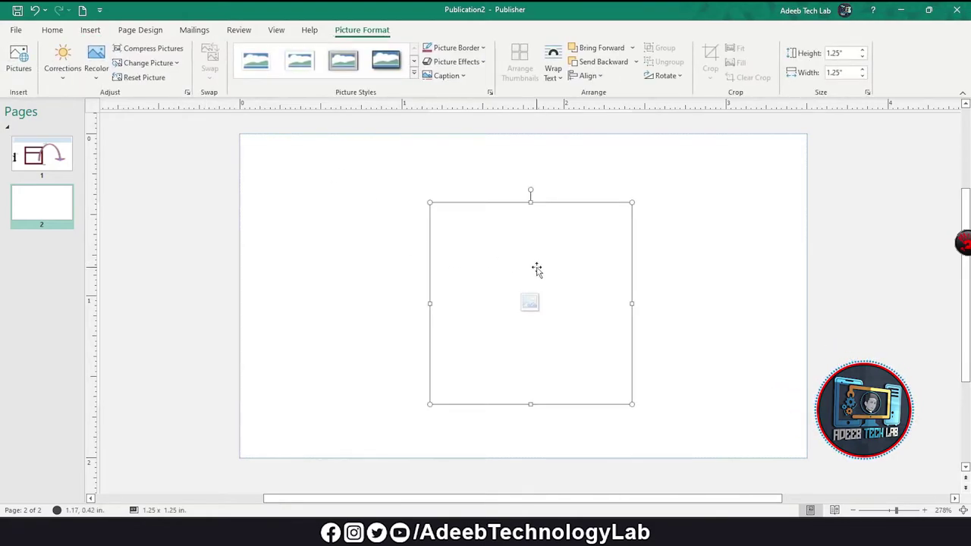
{"action": "left_click_drag", "start_coordinate": [529, 303], "coordinate": [530, 303]}
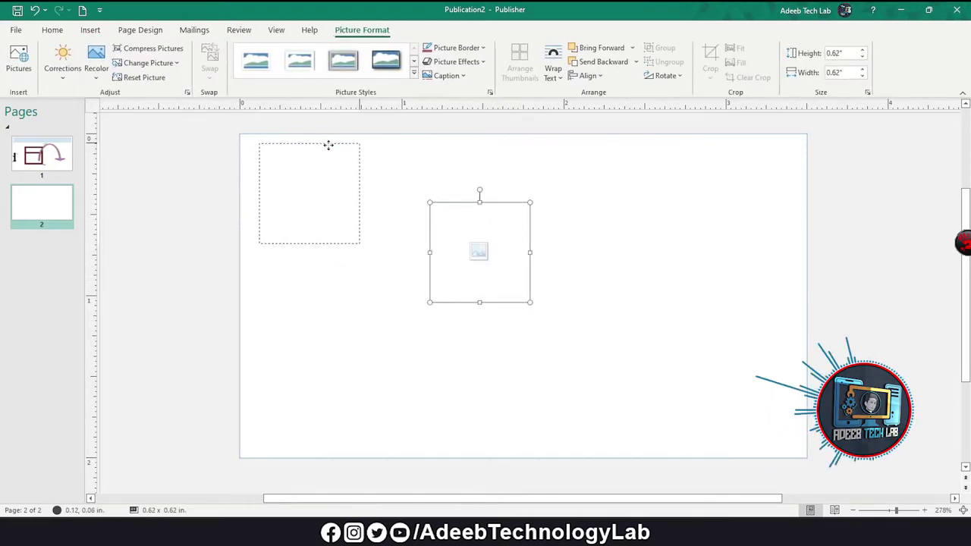
{"action": "left_click_drag", "start_coordinate": [366, 155], "coordinate": [315, 142]}
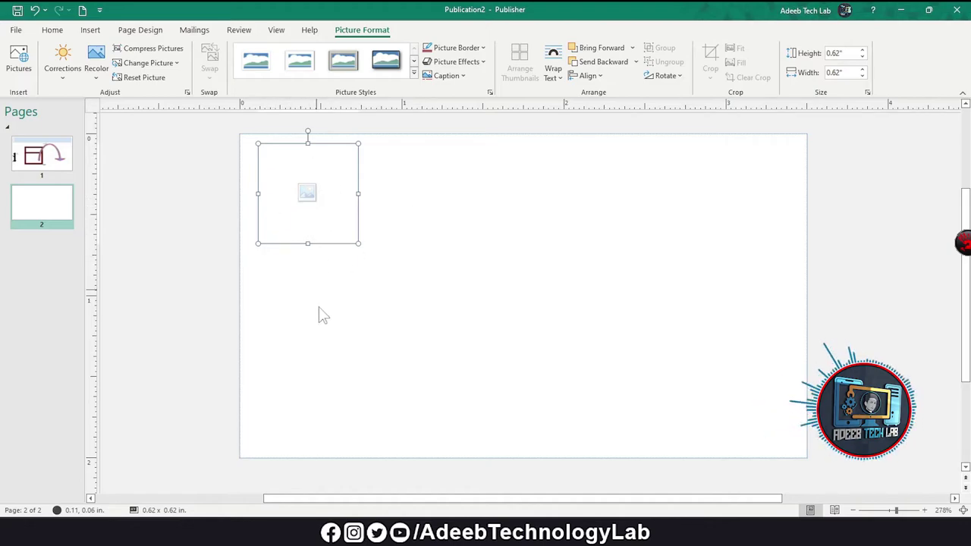
Fill the placeholder with the round logo image from a file.
{"action": "left_click", "coordinate": [308, 195]}
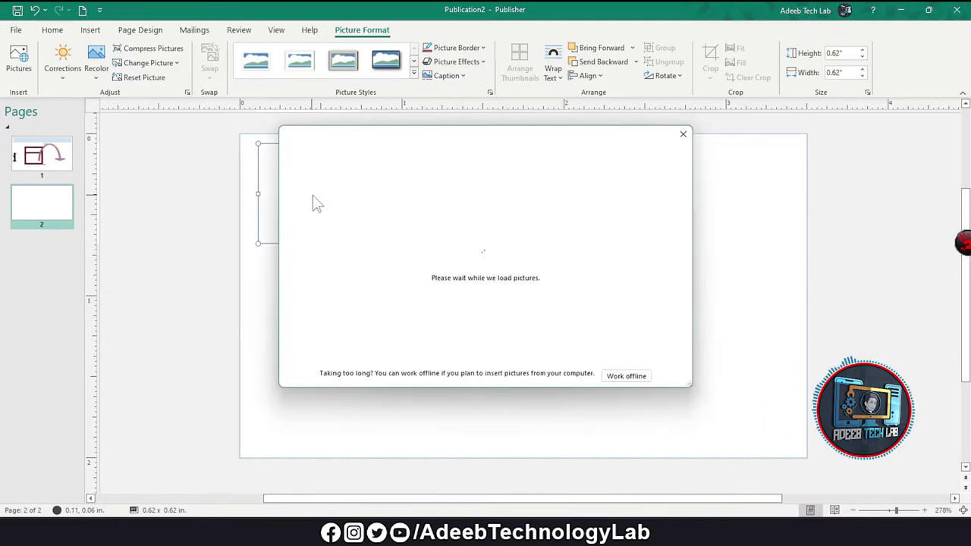
{"action": "left_click", "coordinate": [430, 211]}
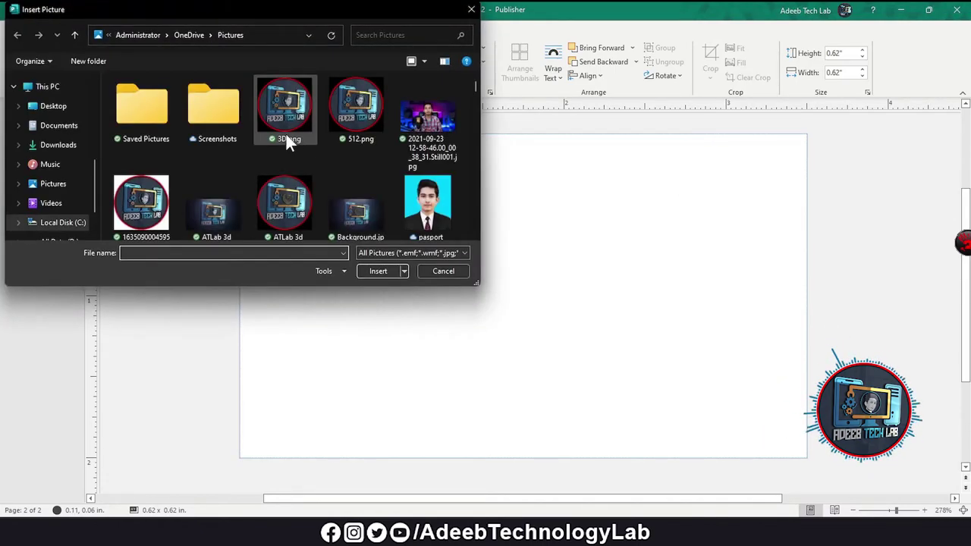
{"action": "double_click", "coordinate": [337, 108]}
{"action": "left_click", "coordinate": [457, 244]}
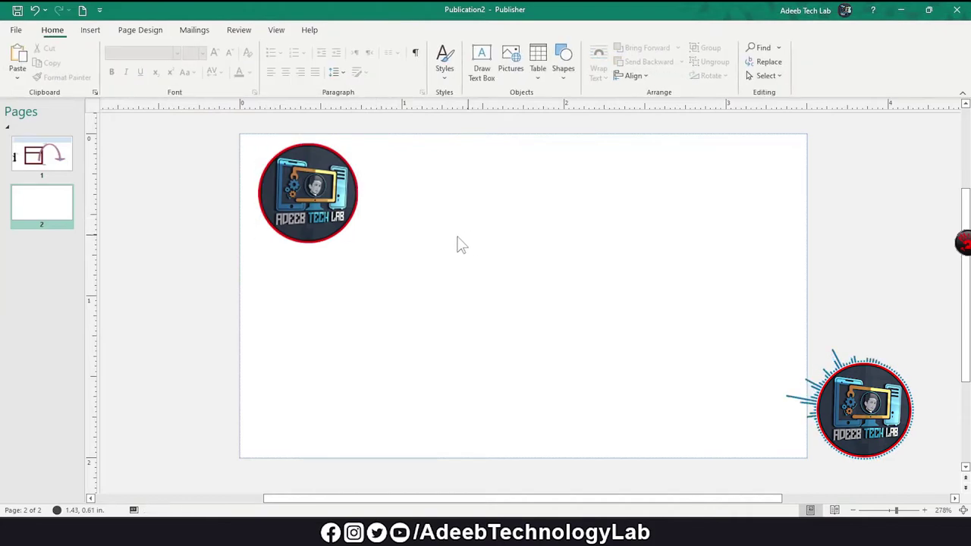
{"action": "left_click", "coordinate": [90, 31]}
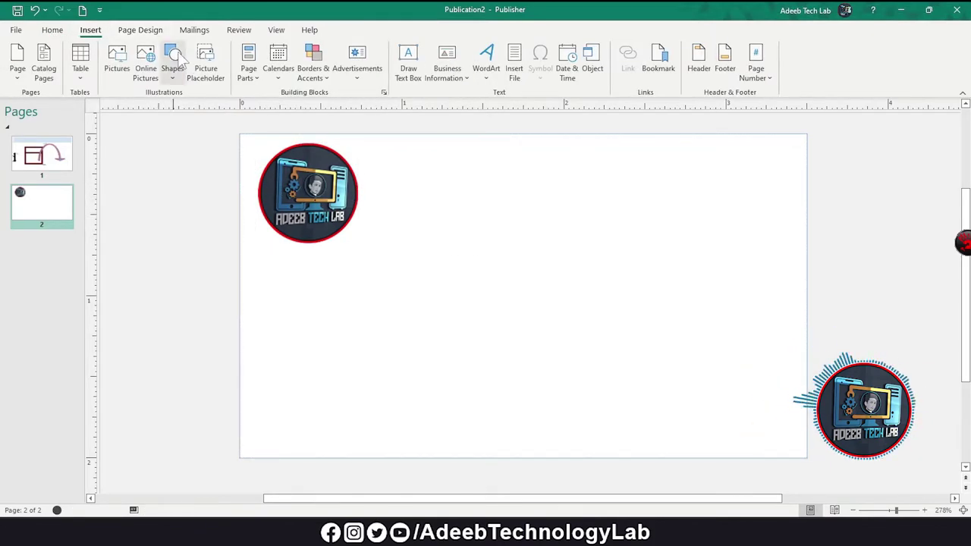
Insert the blue title-and-subtitle heading from the Page Parts gallery.
{"action": "left_click", "coordinate": [251, 73]}
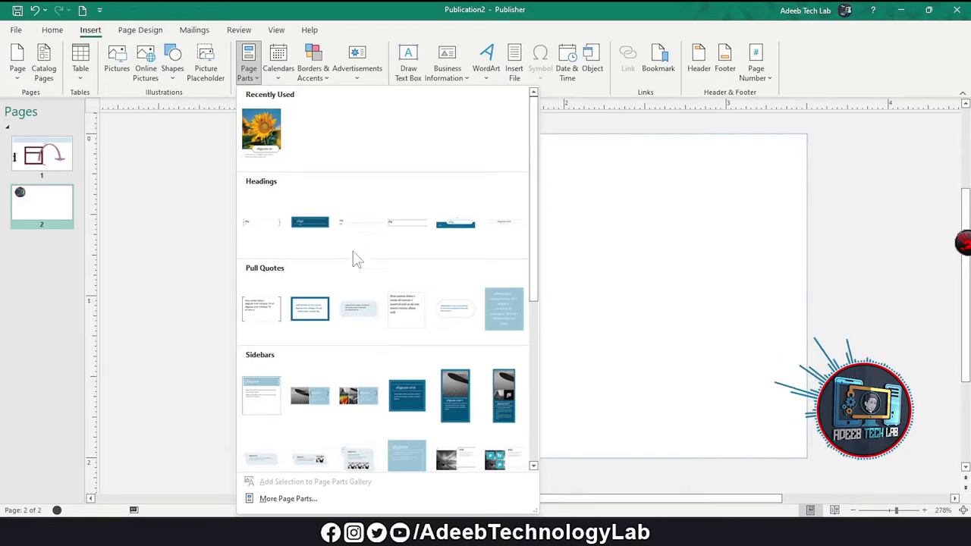
{"action": "scroll", "coordinate": [385, 322], "scroll_direction": "down", "scroll_amount": 5}
{"action": "scroll", "coordinate": [386, 323], "scroll_direction": "up", "scroll_amount": 5}
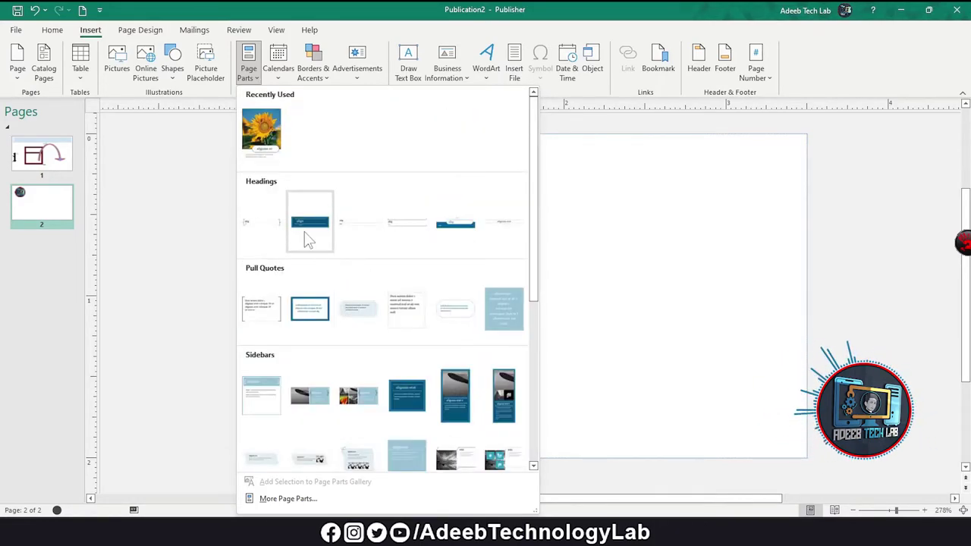
{"action": "scroll", "coordinate": [314, 238], "scroll_direction": "down", "scroll_amount": 5}
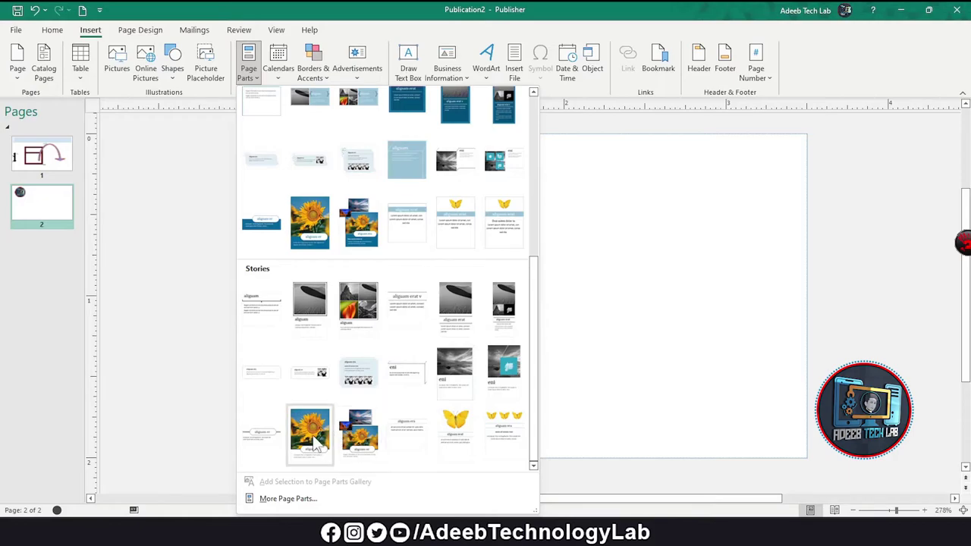
{"action": "scroll", "coordinate": [307, 364], "scroll_direction": "up", "scroll_amount": 5}
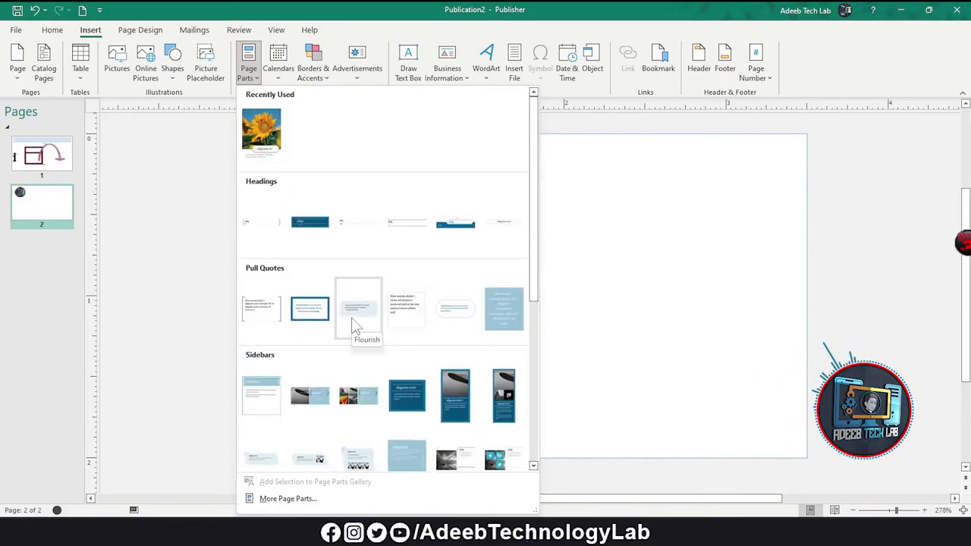
{"action": "scroll", "coordinate": [352, 321], "scroll_direction": "down", "scroll_amount": 5}
{"action": "scroll", "coordinate": [305, 289], "scroll_direction": "up", "scroll_amount": 3}
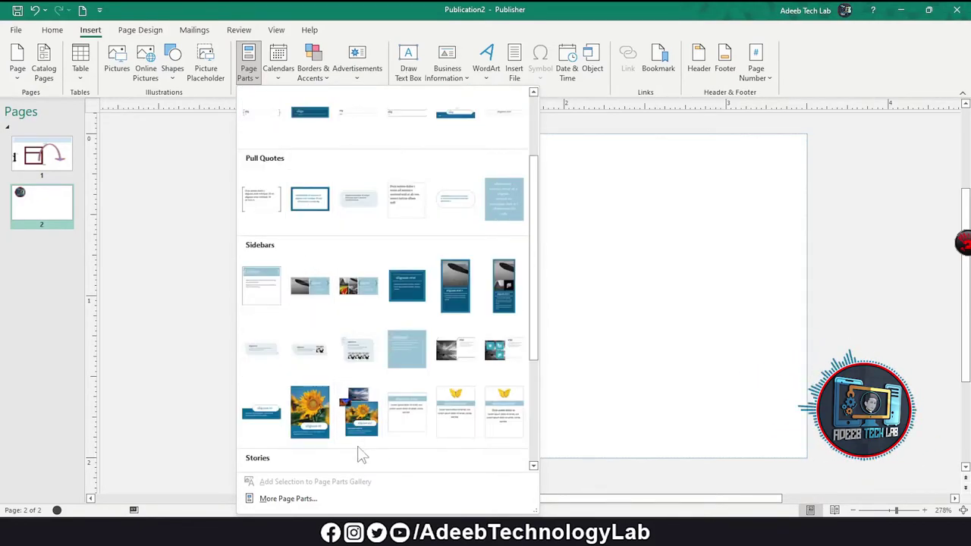
{"action": "scroll", "coordinate": [320, 367], "scroll_direction": "up", "scroll_amount": 3}
{"action": "left_click", "coordinate": [311, 220]}
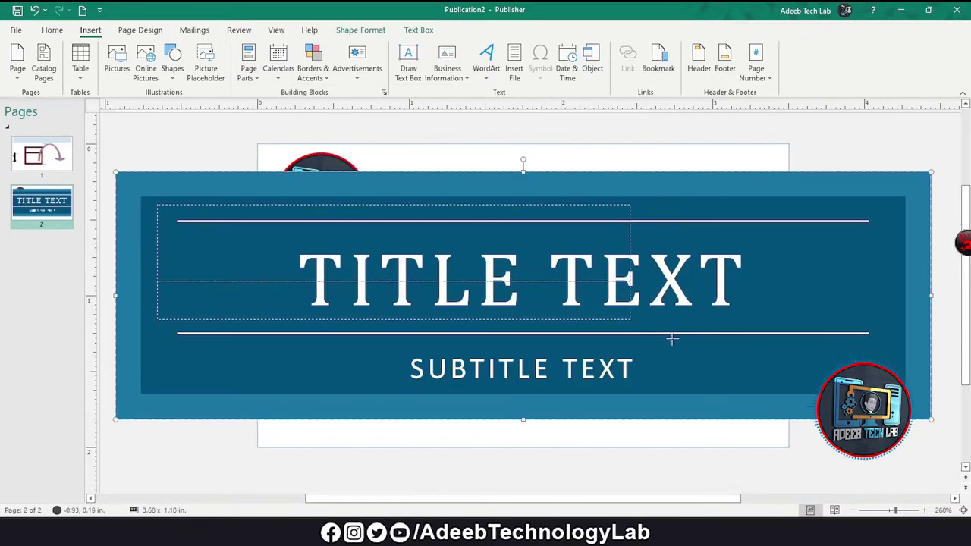
Shrink the heading block and move it to the page's lower middle below the logo.
{"action": "left_click_drag", "start_coordinate": [934, 422], "coordinate": [585, 302]}
{"action": "left_click_drag", "start_coordinate": [575, 204], "coordinate": [771, 299]}
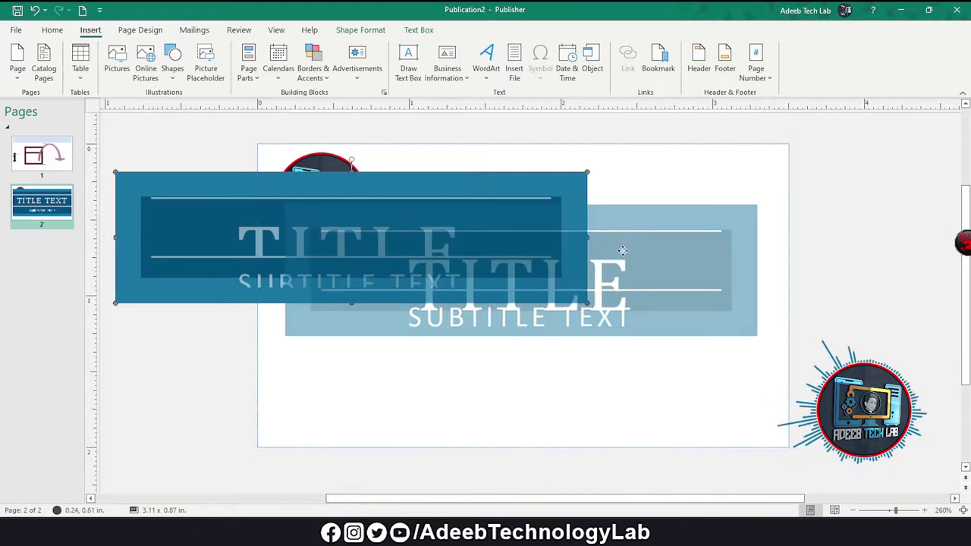
{"action": "left_click", "coordinate": [546, 335]}
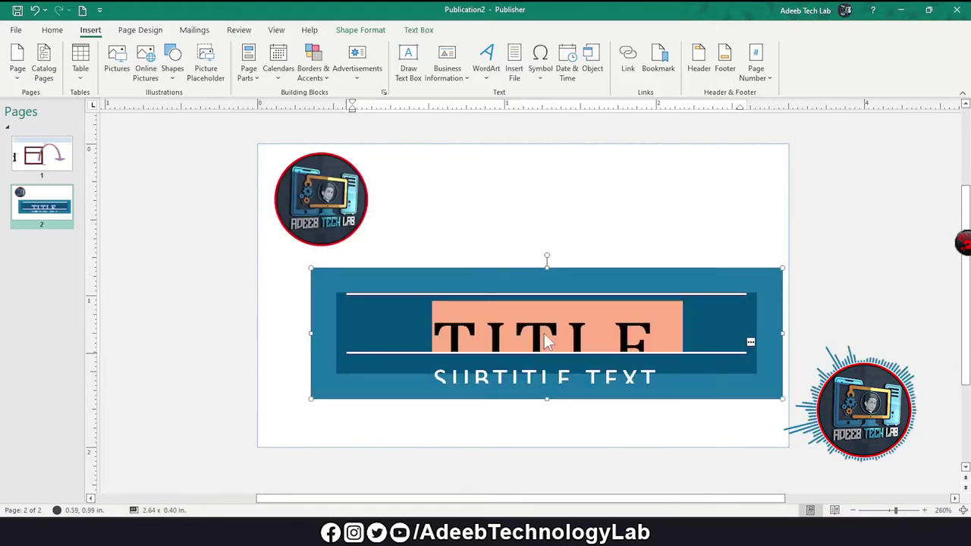
{"action": "left_click", "coordinate": [545, 377]}
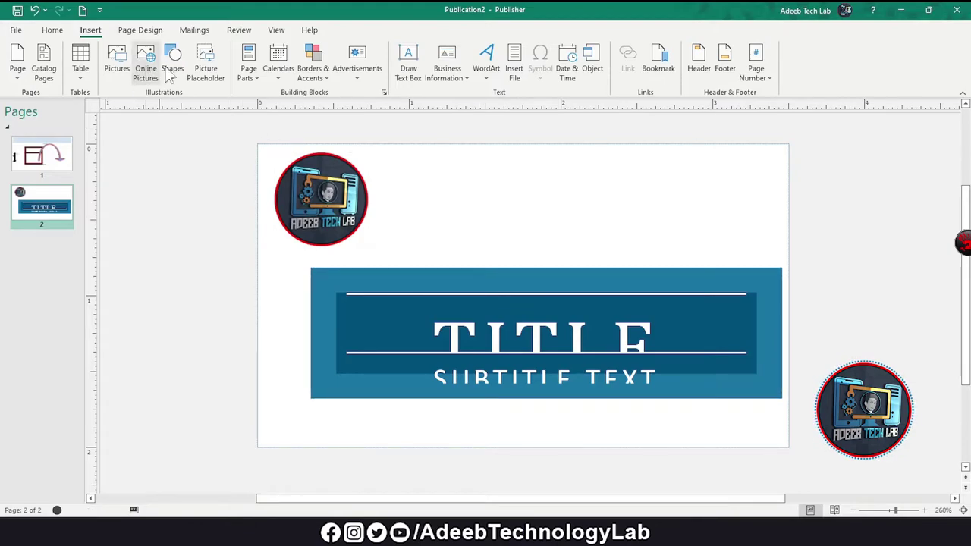
{"action": "left_click", "coordinate": [276, 76]}
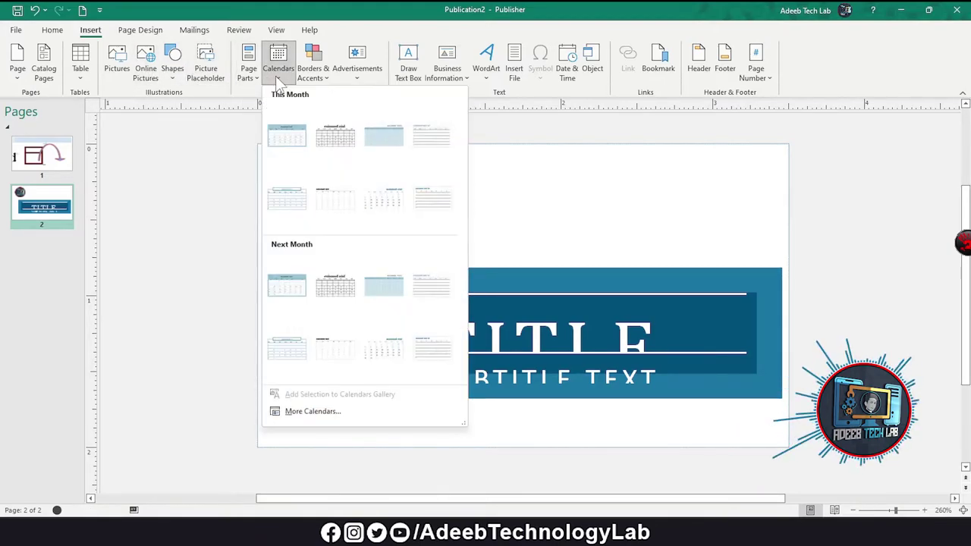
{"action": "left_click", "coordinate": [336, 142]}
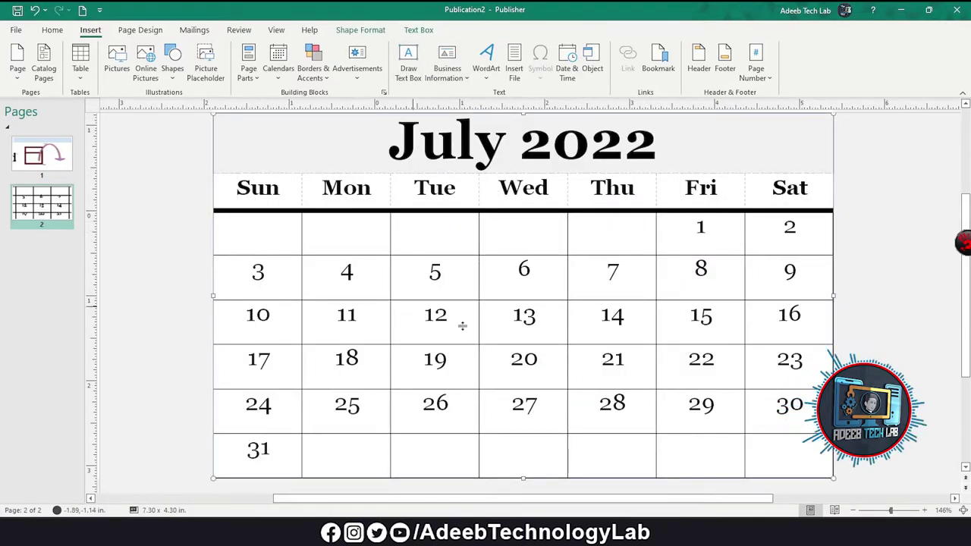
{"action": "scroll", "coordinate": [523, 337], "scroll_direction": "down", "scroll_amount": 1}
{"action": "scroll", "coordinate": [523, 338], "scroll_direction": "up", "scroll_amount": 1}
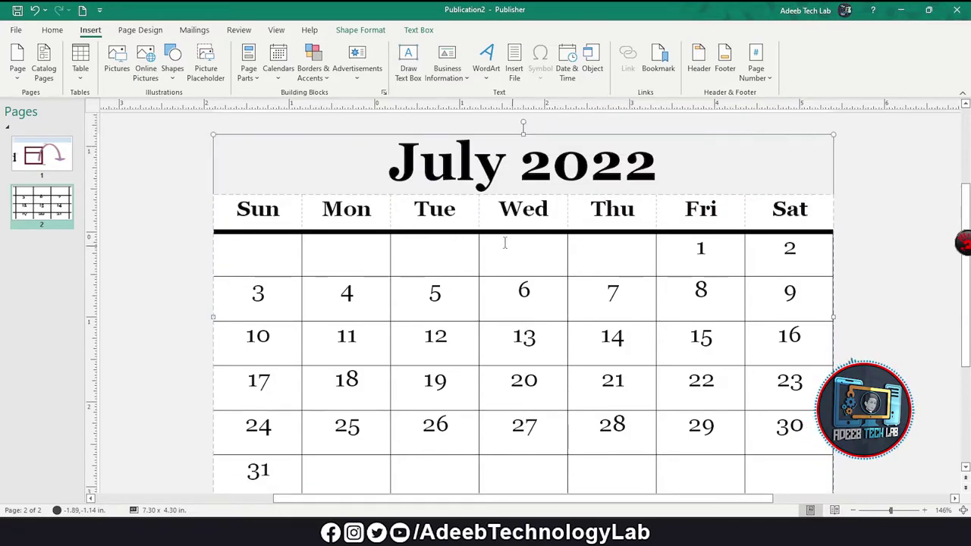
{"action": "left_click", "coordinate": [43, 217]}
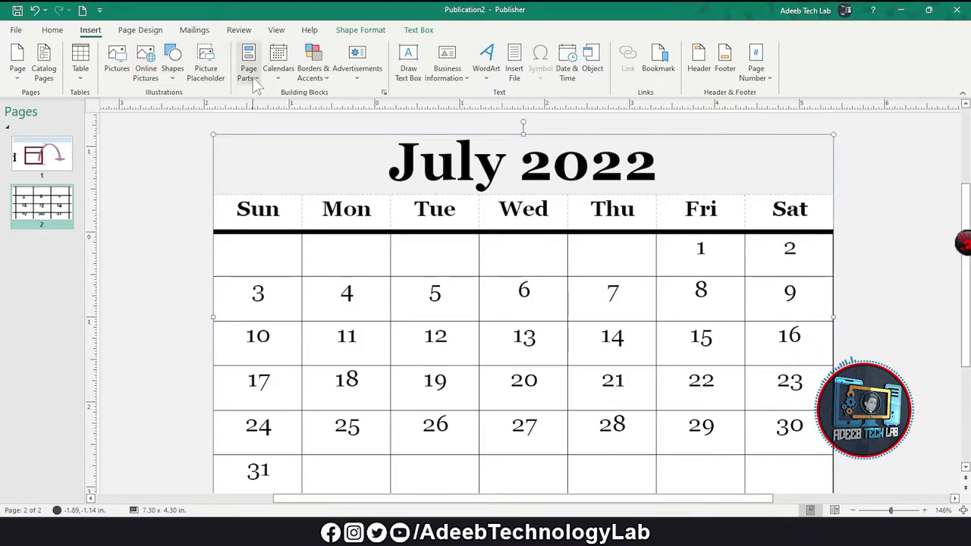
Insert a black-and-blue Bars accent and size it over the Mon–Thu cells of the top two rows.
{"action": "left_click", "coordinate": [314, 81]}
{"action": "scroll", "coordinate": [379, 228], "scroll_direction": "down", "scroll_amount": 3}
{"action": "scroll", "coordinate": [396, 311], "scroll_direction": "up", "scroll_amount": 3}
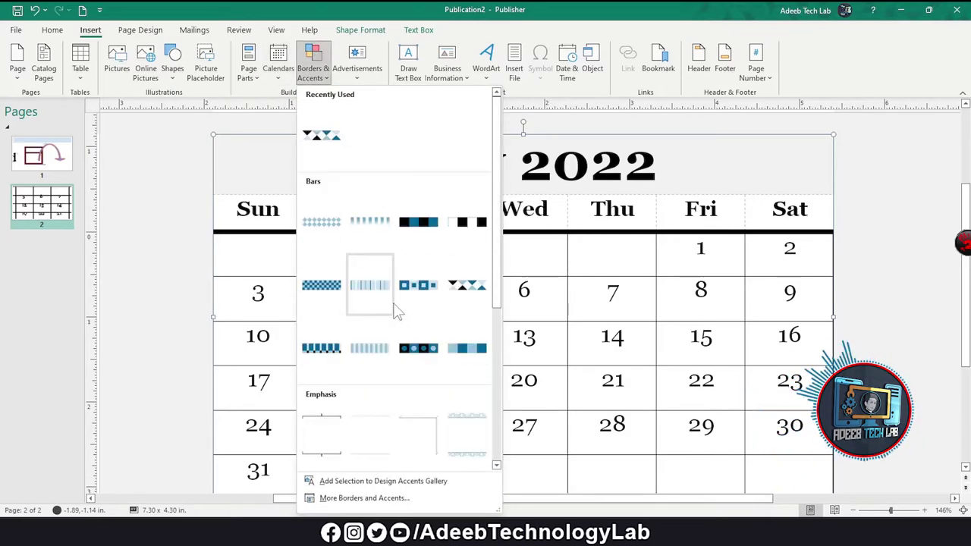
{"action": "left_click", "coordinate": [430, 240]}
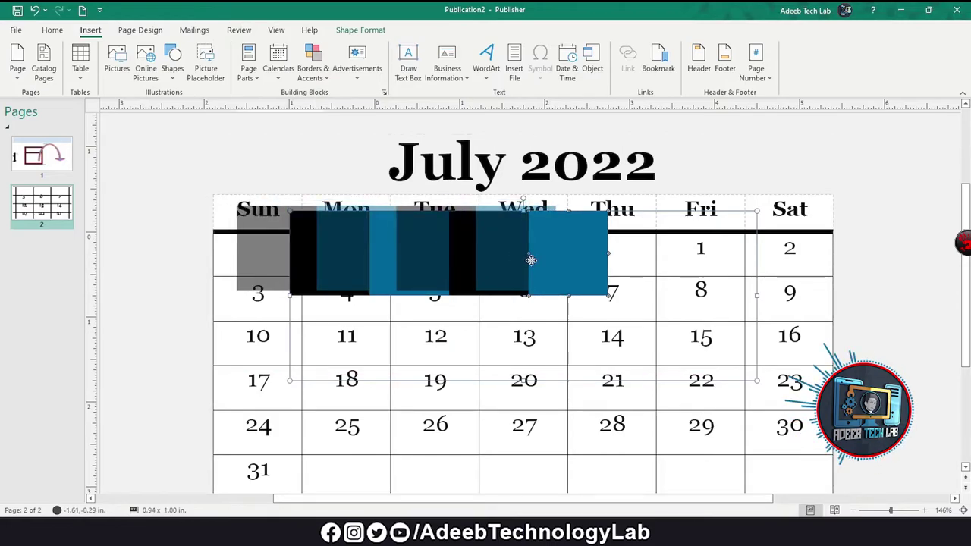
{"action": "left_click_drag", "start_coordinate": [542, 264], "coordinate": [532, 260]}
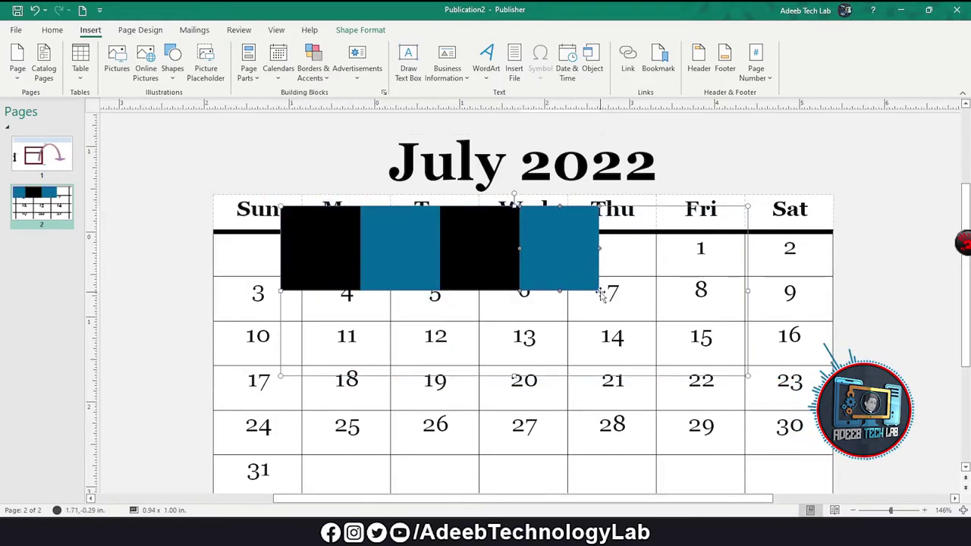
{"action": "left_click_drag", "start_coordinate": [746, 376], "coordinate": [857, 402]}
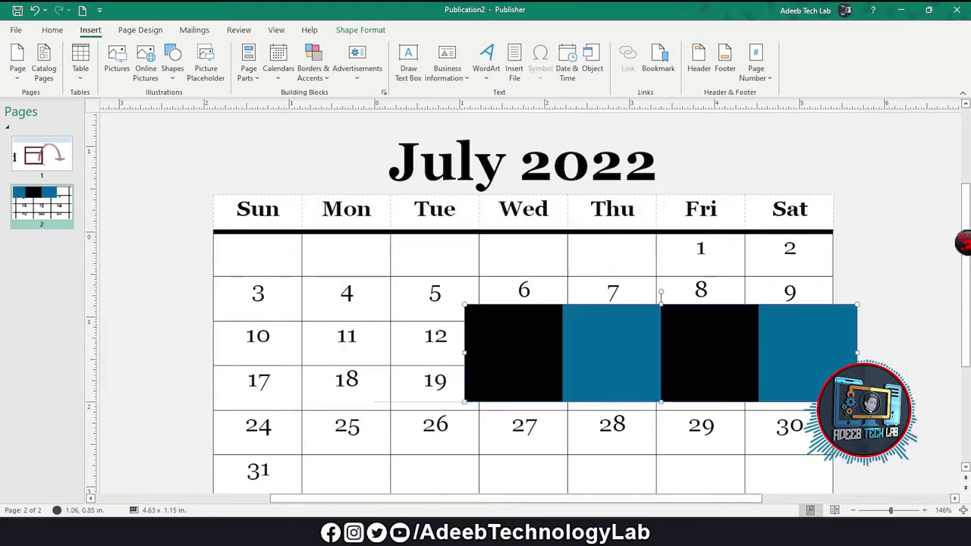
{"action": "left_click_drag", "start_coordinate": [765, 321], "coordinate": [600, 248]}
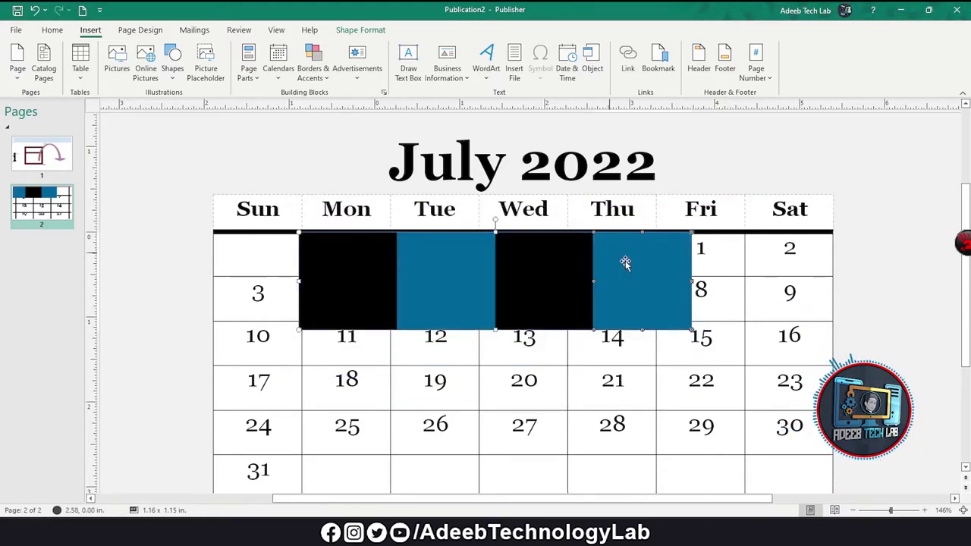
Browse Borders & Accents again, then bring up the Advertisements gallery.
{"action": "left_click", "coordinate": [312, 66]}
{"action": "scroll", "coordinate": [395, 227], "scroll_direction": "down", "scroll_amount": 5}
{"action": "left_click", "coordinate": [358, 72]}
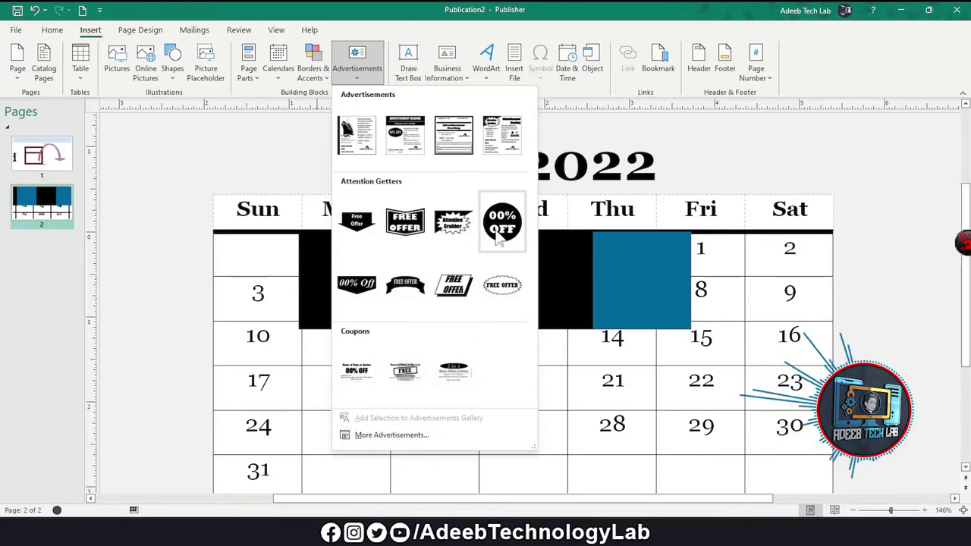
Place the FREE OFFER attention getter near cell 26 and replace its text with 'dtgsrghgkhj'.
{"action": "left_click", "coordinate": [453, 285]}
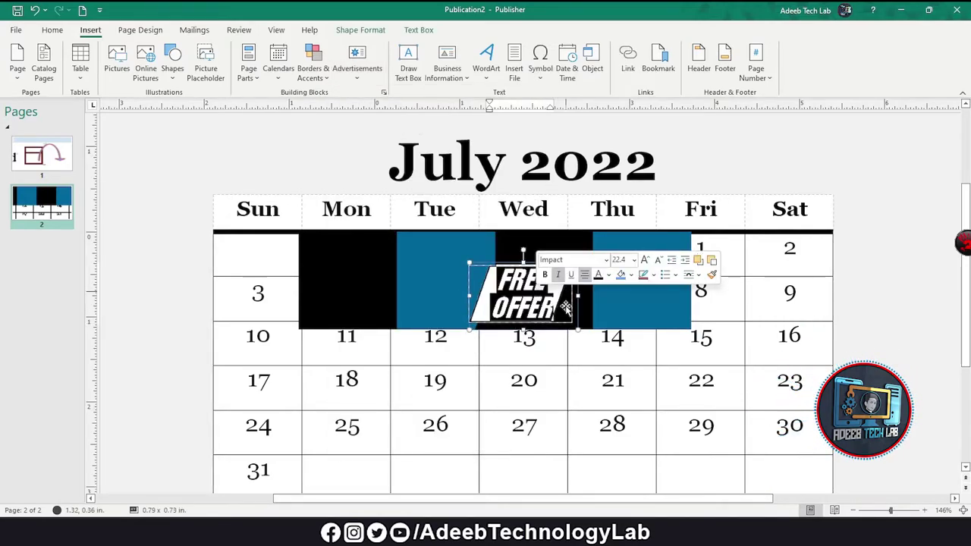
{"action": "mouse_move", "coordinate": [566, 307]}
{"action": "left_mouse_down"}
{"action": "mouse_move", "coordinate": [427, 410]}
{"action": "mouse_move", "coordinate": [470, 416]}
{"action": "left_mouse_up"}
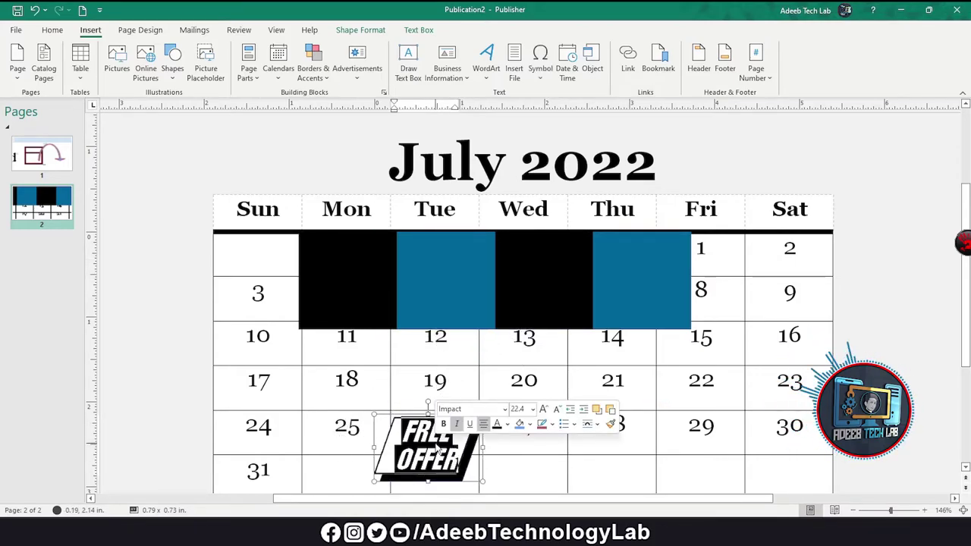
{"action": "type", "text": "dtgsrghgkhj"}
{"action": "left_click", "coordinate": [237, 209]}
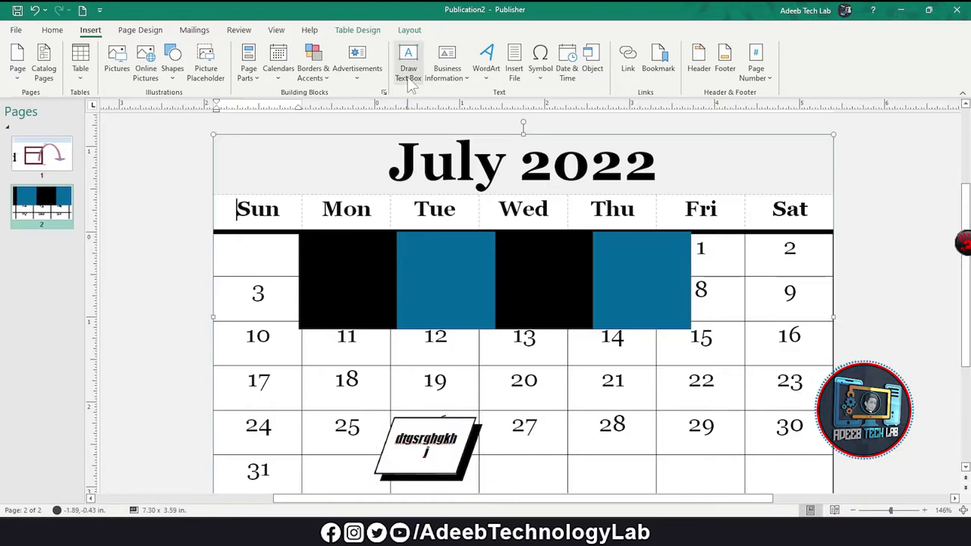
Draw a text box across the Tue–Thu columns and type 'fhdsffhd dgfh'.
{"action": "left_click", "coordinate": [407, 72]}
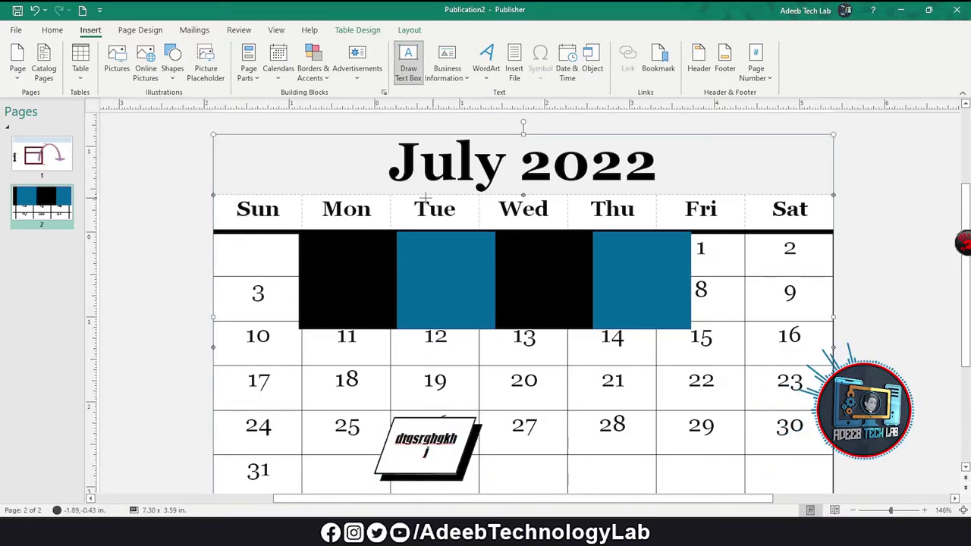
{"action": "left_click_drag", "start_coordinate": [419, 194], "coordinate": [671, 354]}
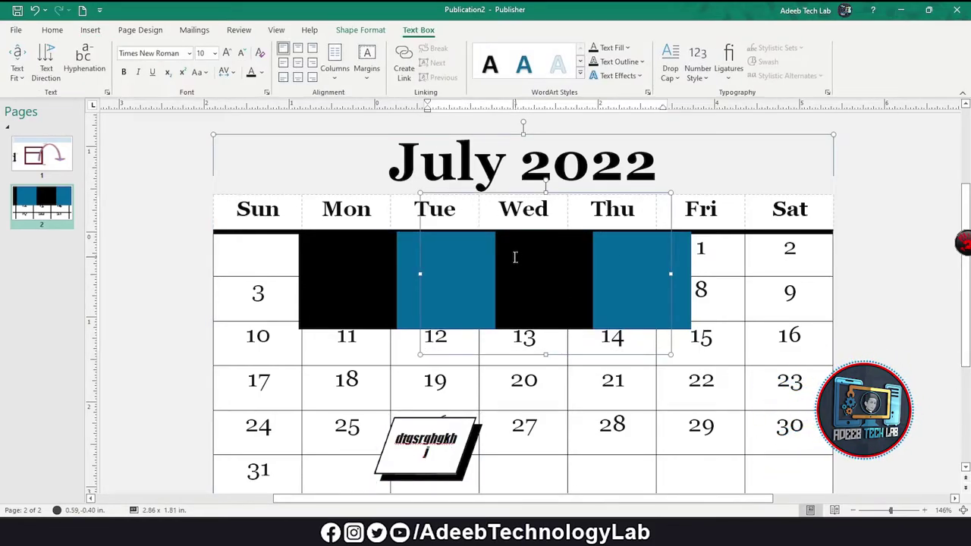
{"action": "type", "text": "fhdsffhd dgf"}
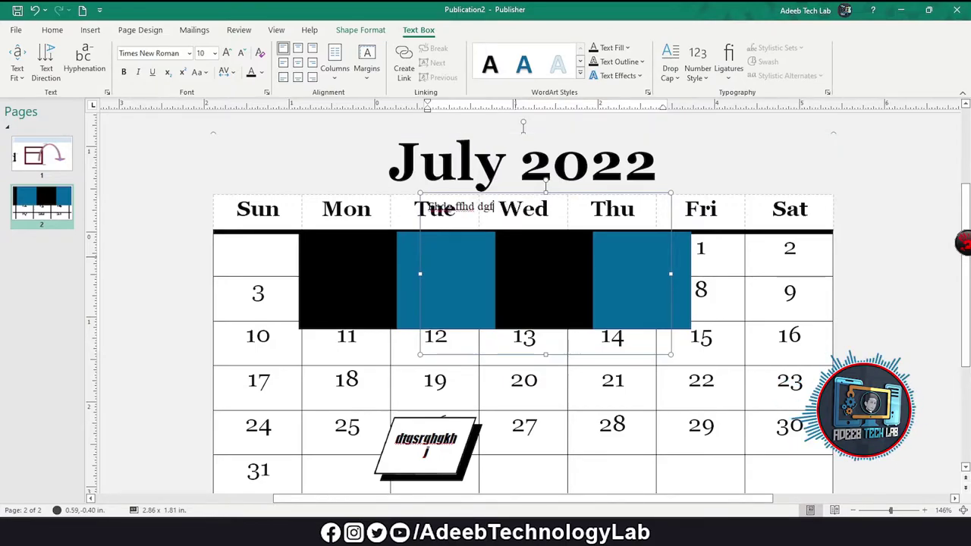
{"action": "type", "text": "h"}
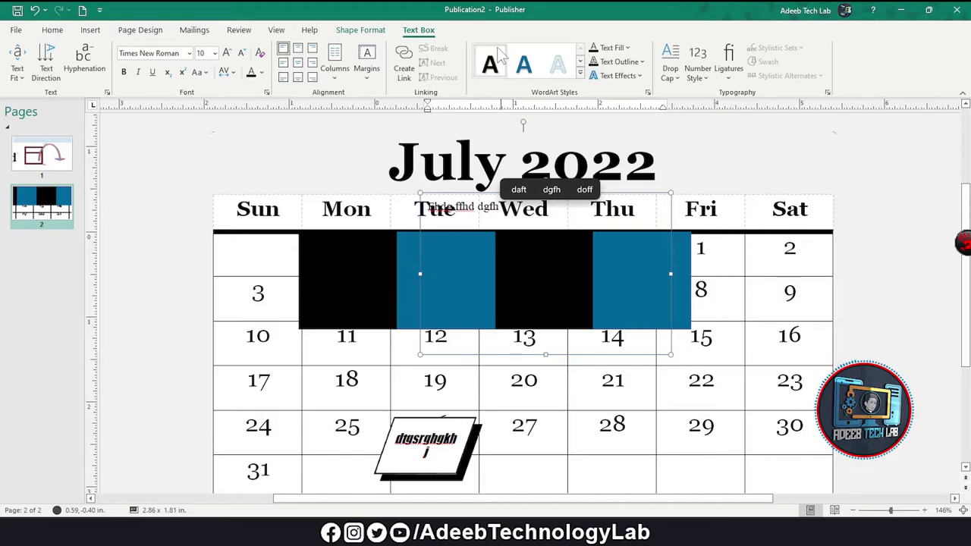
Add the Business Name field to the text box and move the box onto the Thu–Fri cells beside 8.
{"action": "left_click", "coordinate": [135, 30]}
{"action": "left_click", "coordinate": [91, 29]}
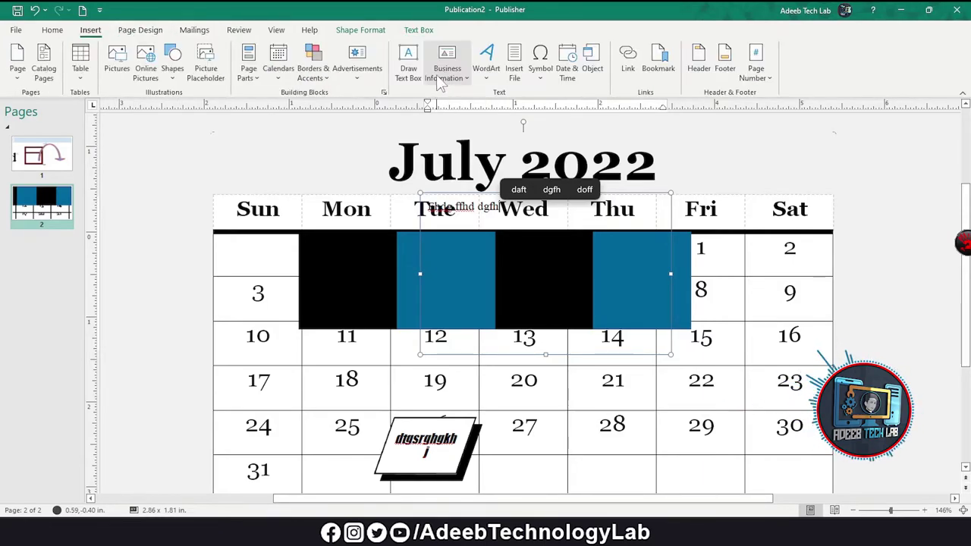
{"action": "left_click", "coordinate": [458, 76]}
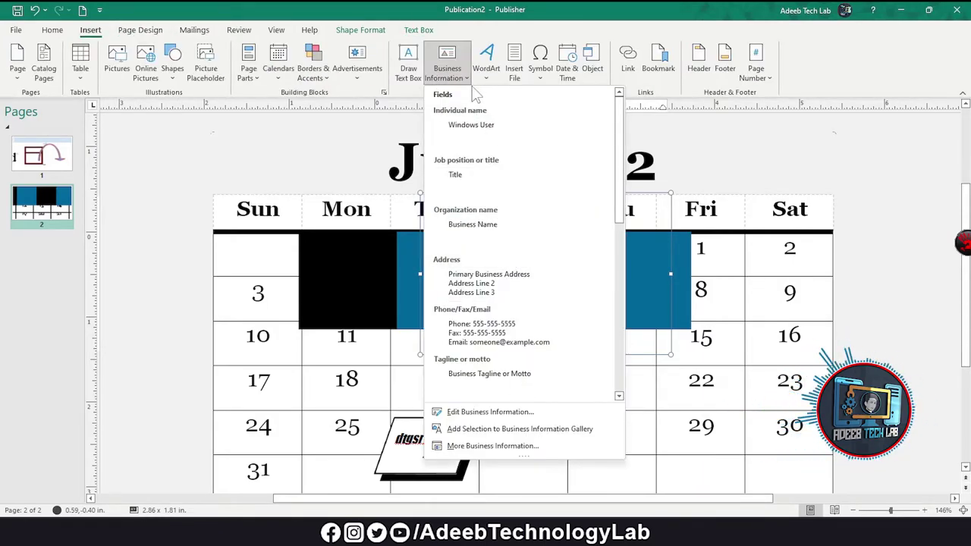
{"action": "scroll", "coordinate": [522, 183], "scroll_direction": "down", "scroll_amount": 3}
{"action": "scroll", "coordinate": [522, 182], "scroll_direction": "down", "scroll_amount": 5}
{"action": "scroll", "coordinate": [480, 185], "scroll_direction": "up", "scroll_amount": 10}
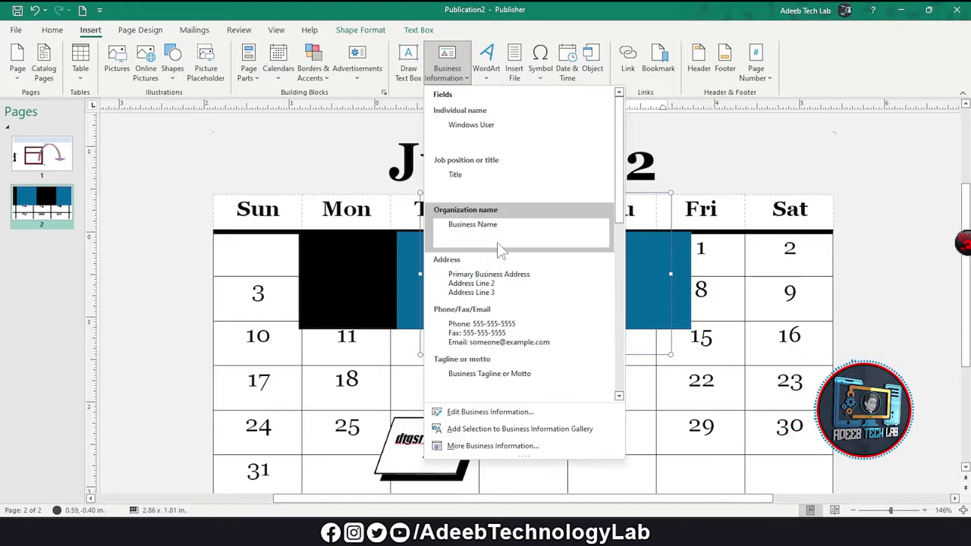
{"action": "scroll", "coordinate": [519, 258], "scroll_direction": "down", "scroll_amount": 10}
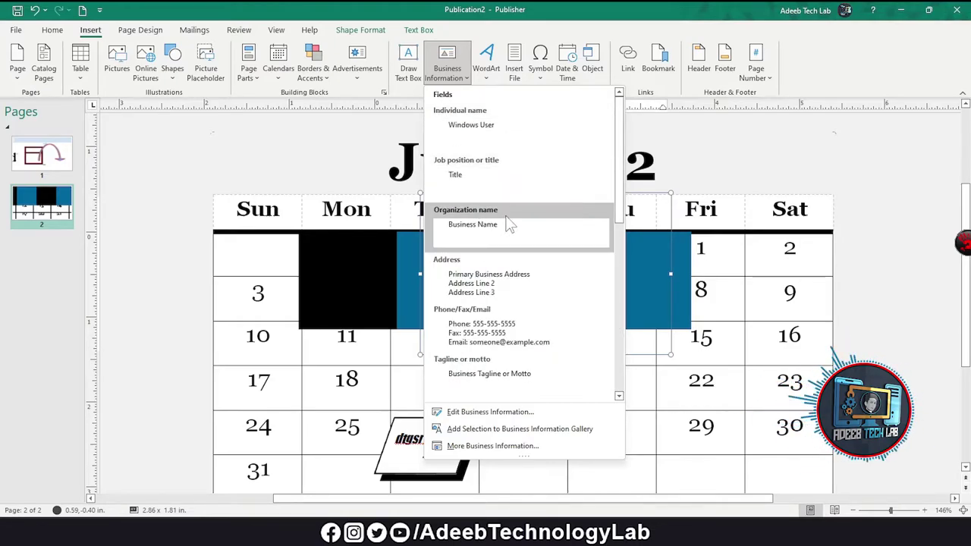
{"action": "scroll", "coordinate": [521, 285], "scroll_direction": "up", "scroll_amount": 10}
{"action": "left_click", "coordinate": [516, 231]}
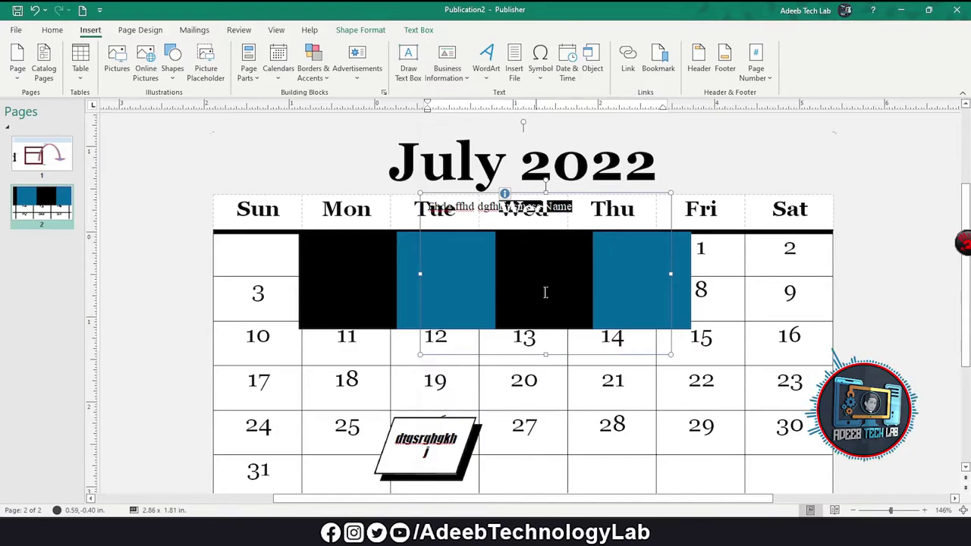
{"action": "mouse_move", "coordinate": [607, 188]}
{"action": "left_mouse_down"}
{"action": "mouse_move", "coordinate": [823, 364]}
{"action": "mouse_move", "coordinate": [813, 385]}
{"action": "left_mouse_up"}
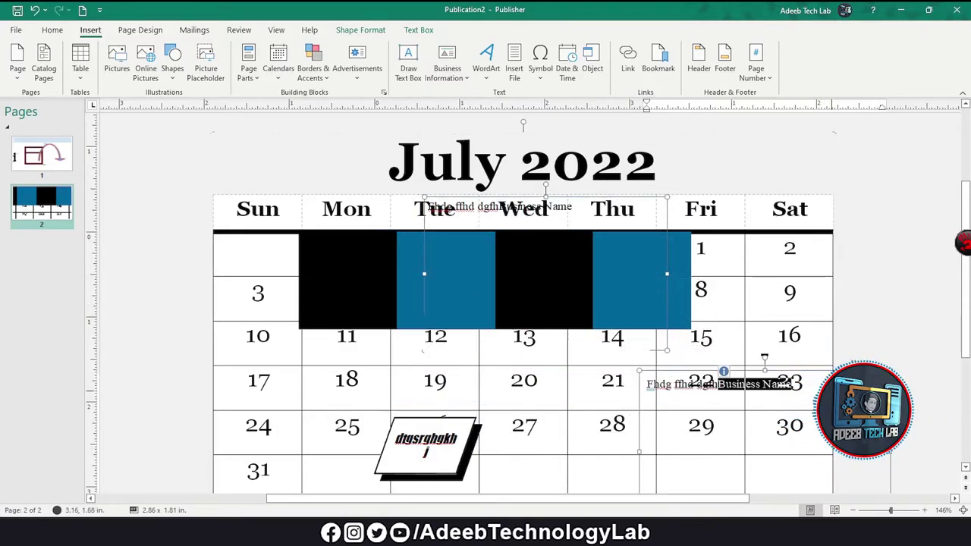
{"action": "left_click_drag", "start_coordinate": [737, 437], "coordinate": [687, 351]}
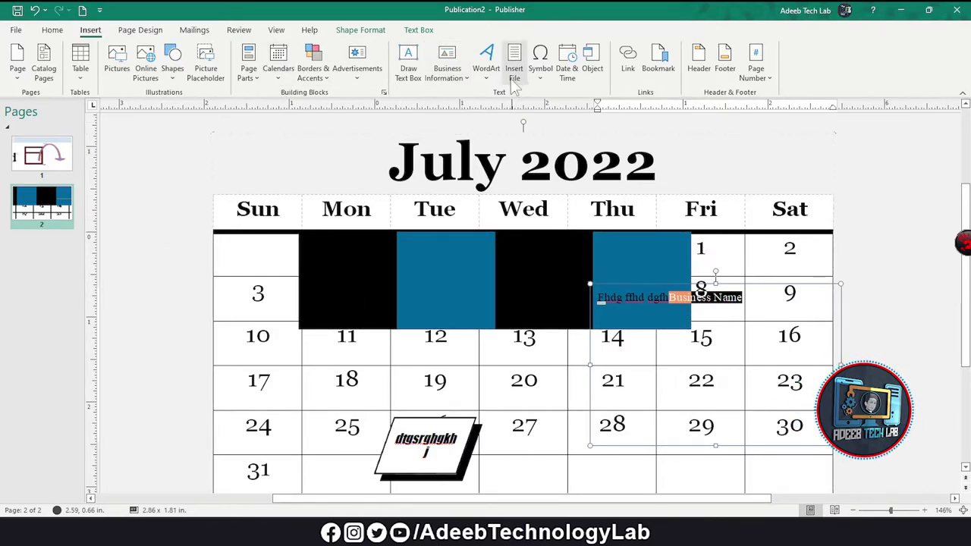
Reopen and close the Business Information list, then bring up the WordArt styles.
{"action": "left_click", "coordinate": [460, 79]}
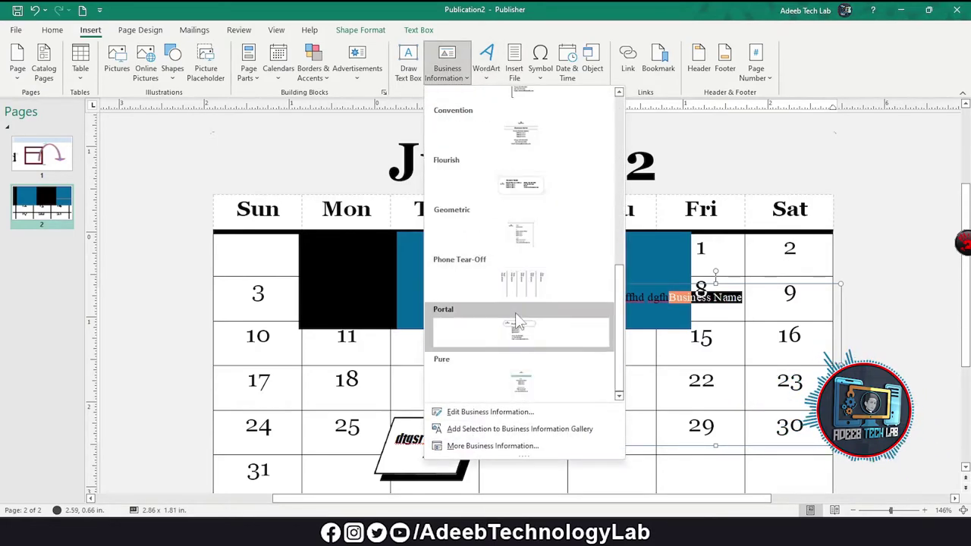
{"action": "scroll", "coordinate": [517, 321], "scroll_direction": "down", "scroll_amount": 10}
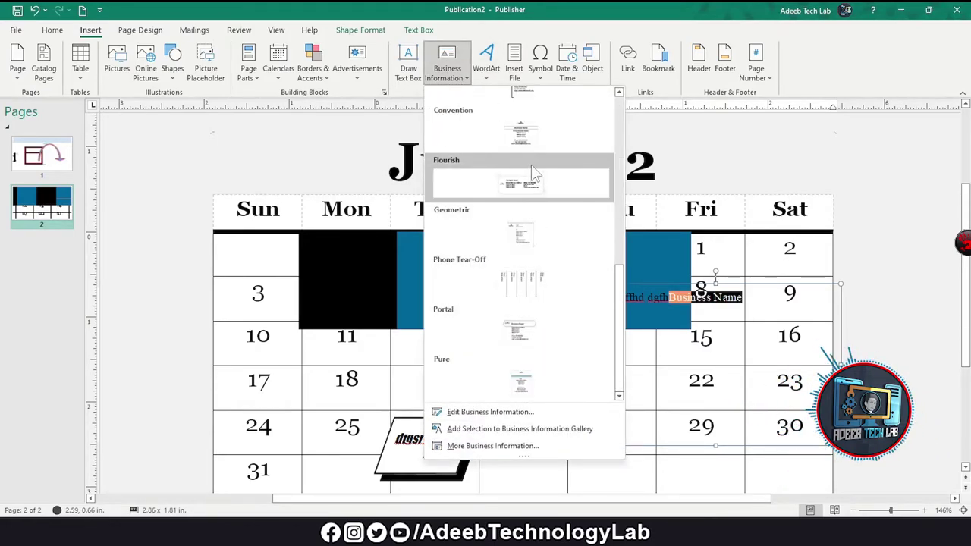
{"action": "scroll", "coordinate": [541, 304], "scroll_direction": "up", "scroll_amount": 5}
{"action": "scroll", "coordinate": [547, 208], "scroll_direction": "up", "scroll_amount": 5}
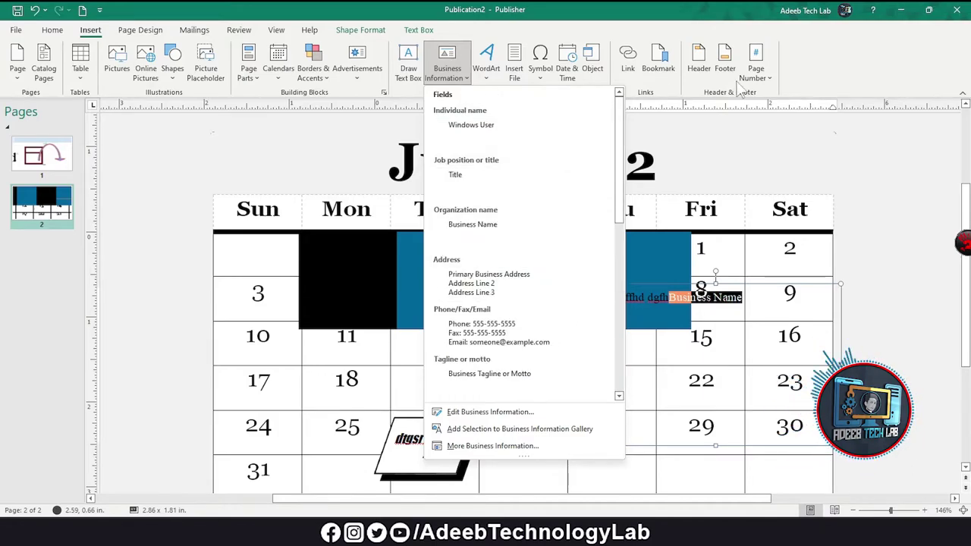
{"action": "left_click", "coordinate": [845, 74]}
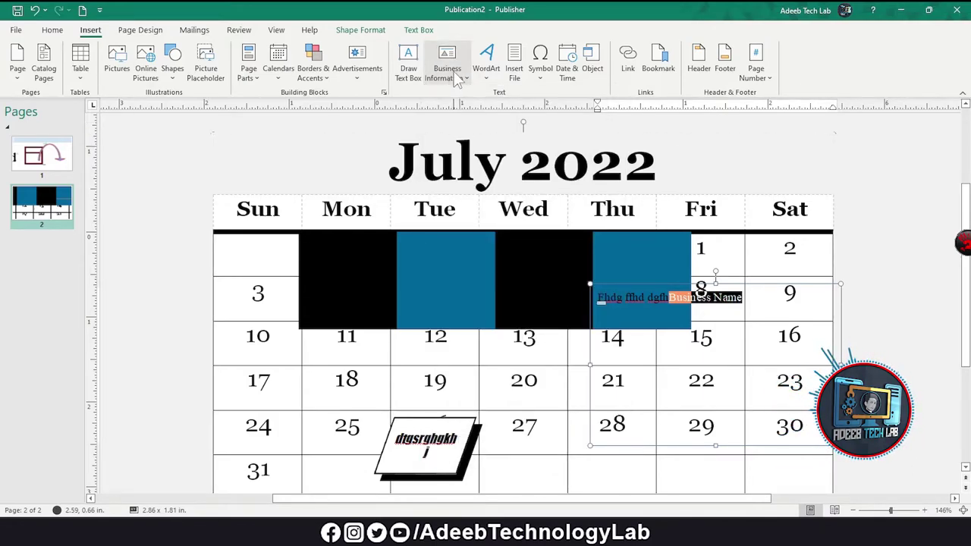
{"action": "left_click", "coordinate": [457, 81]}
{"action": "left_click", "coordinate": [459, 82]}
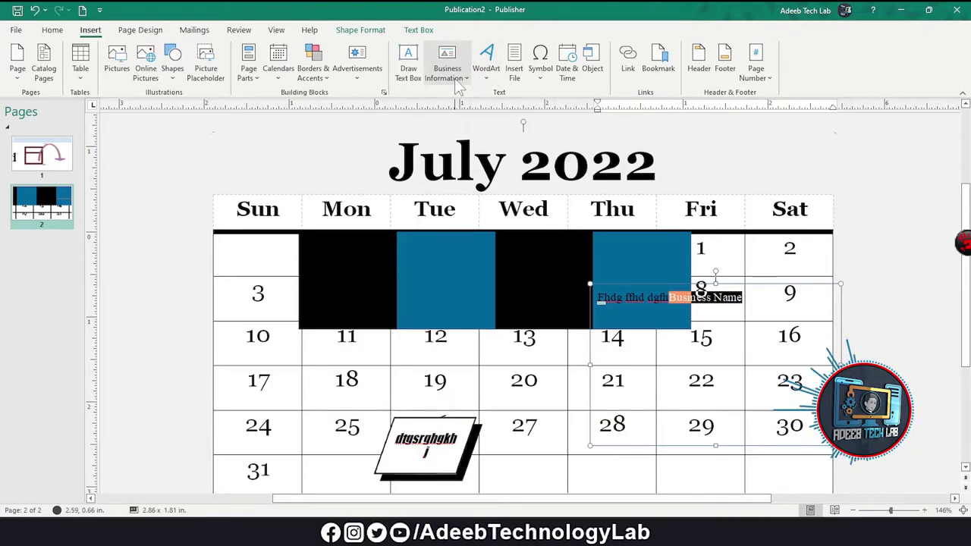
{"action": "left_click", "coordinate": [486, 76]}
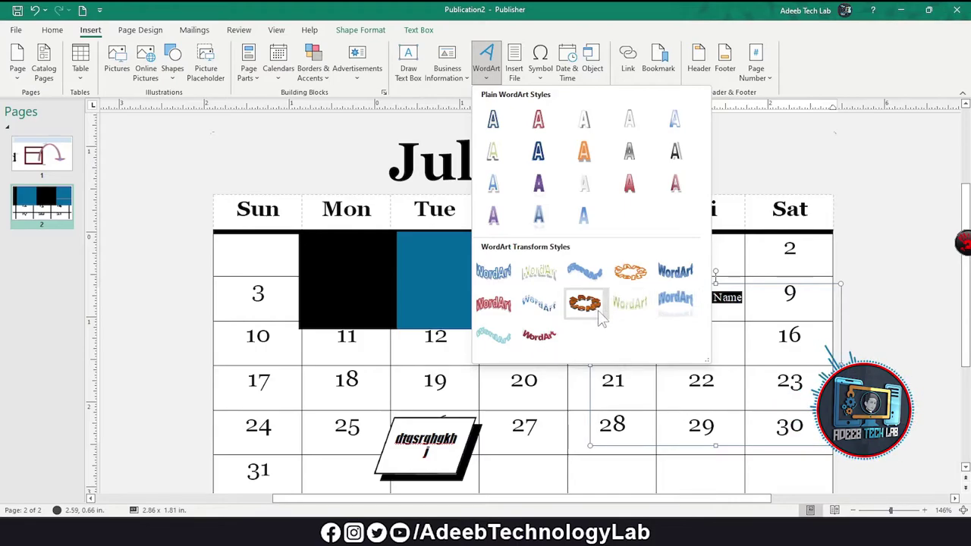
Create a brown ring-style 'Business Name' WordArt, move it lower, and give it a flatter Warp shape.
{"action": "left_click", "coordinate": [575, 314]}
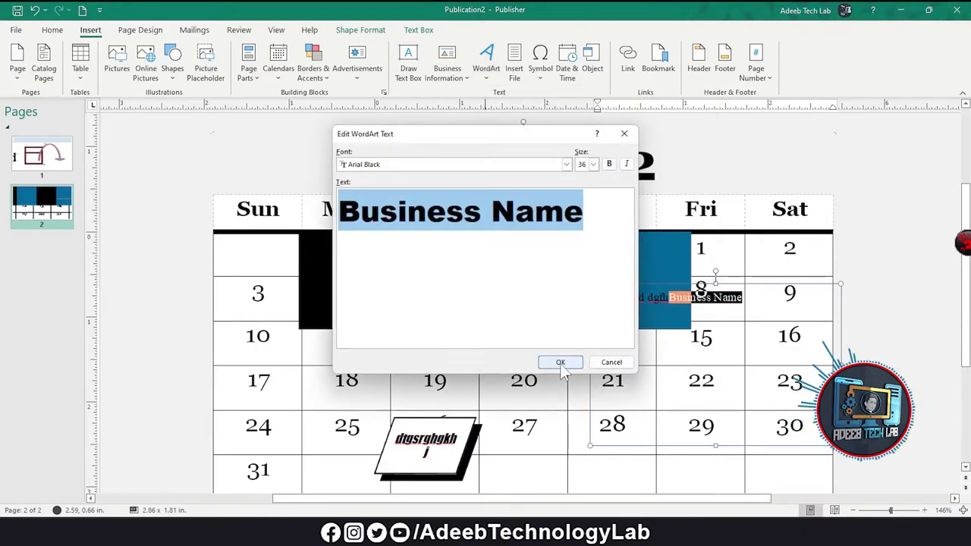
{"action": "left_click", "coordinate": [562, 364]}
{"action": "left_click_drag", "start_coordinate": [561, 265], "coordinate": [565, 343]}
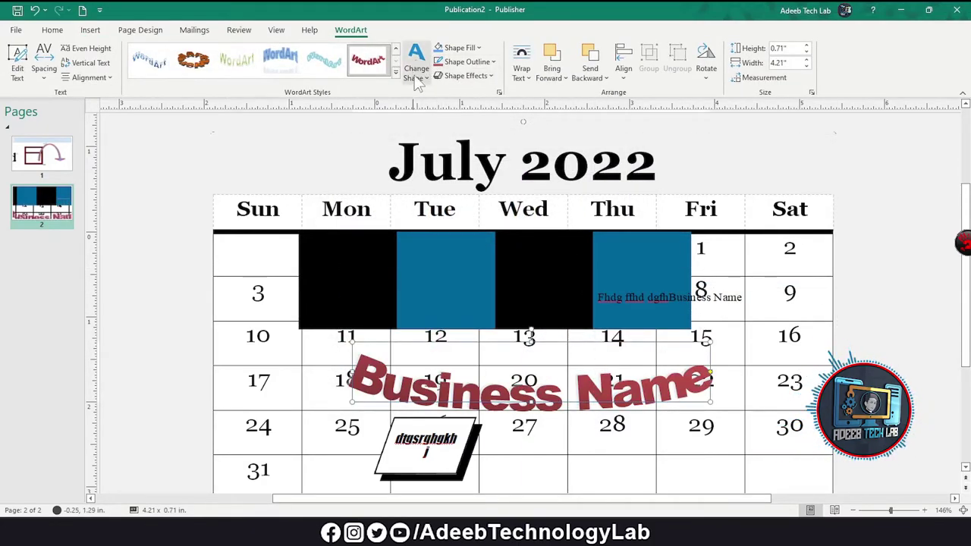
{"action": "left_click", "coordinate": [417, 72]}
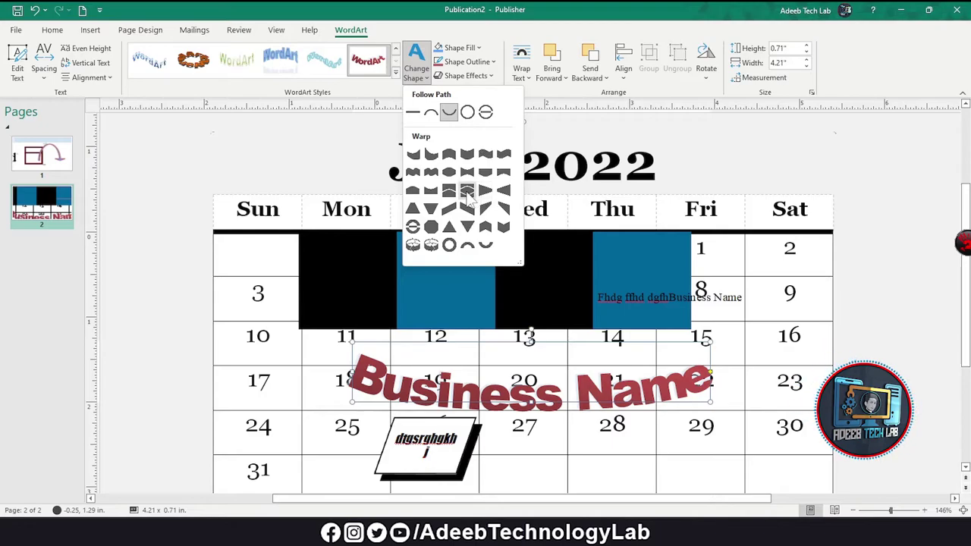
{"action": "left_click", "coordinate": [428, 191]}
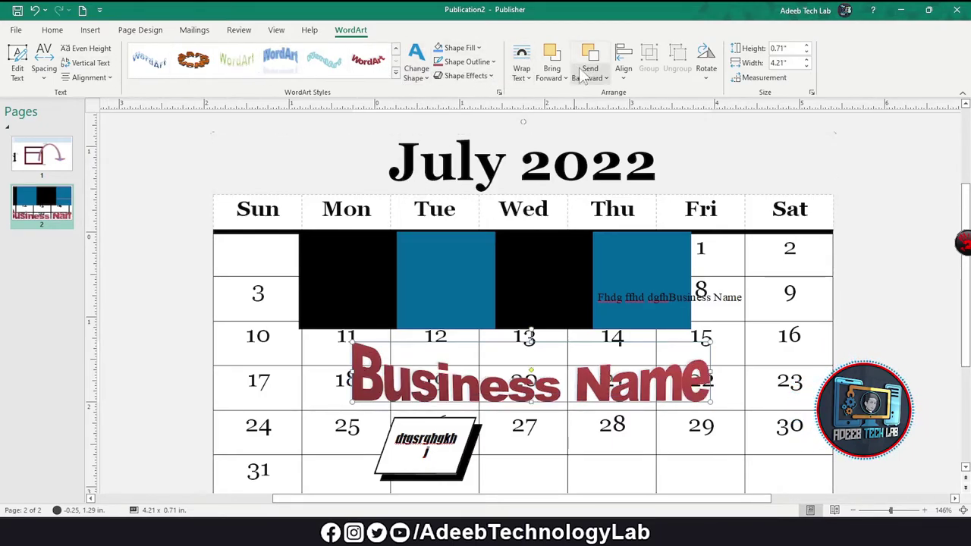
{"action": "left_click", "coordinate": [91, 31]}
{"action": "left_click", "coordinate": [514, 61]}
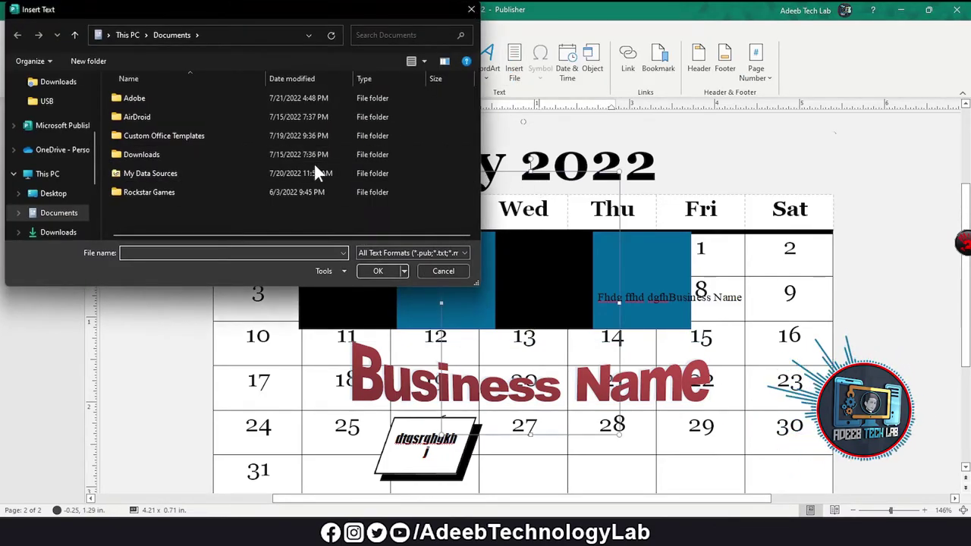
{"action": "left_click", "coordinate": [466, 252]}
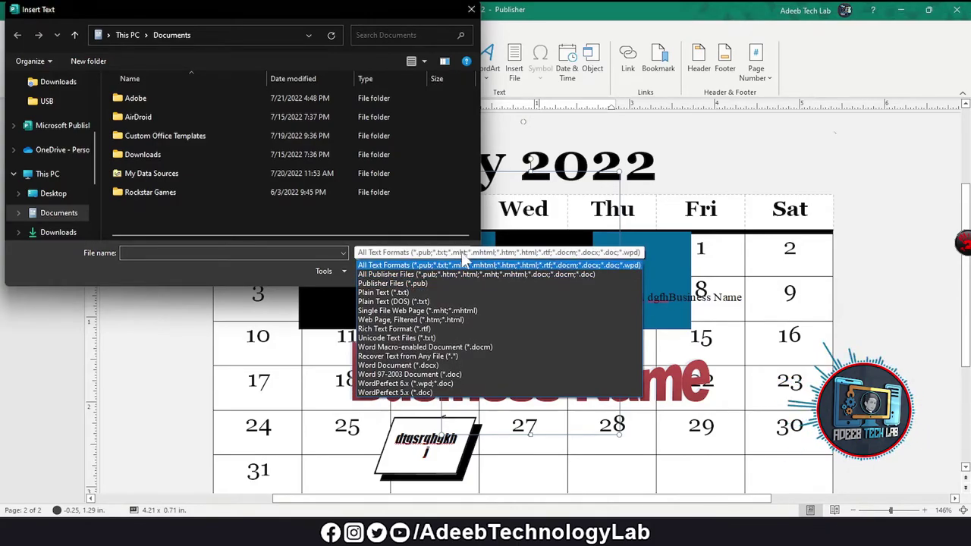
{"action": "left_click", "coordinate": [461, 252]}
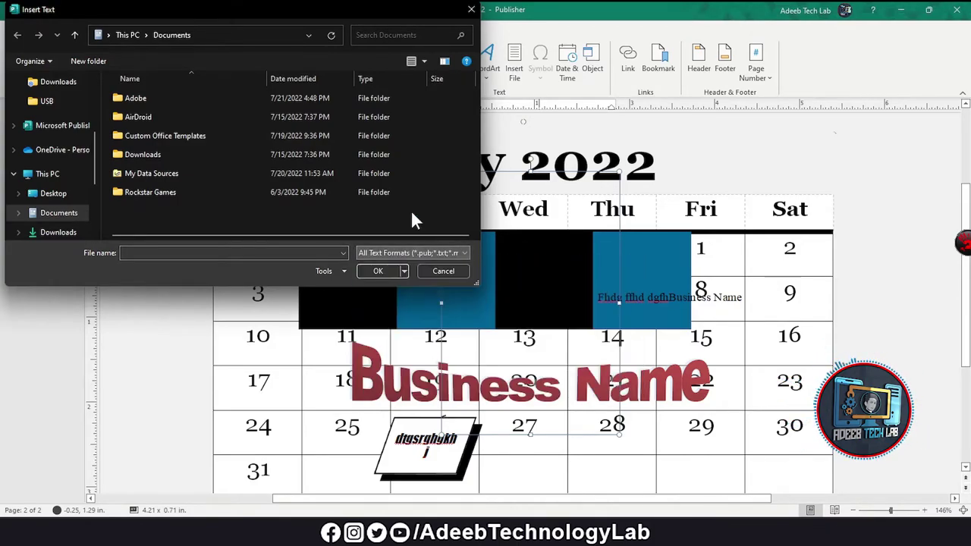
{"action": "left_click", "coordinate": [447, 272]}
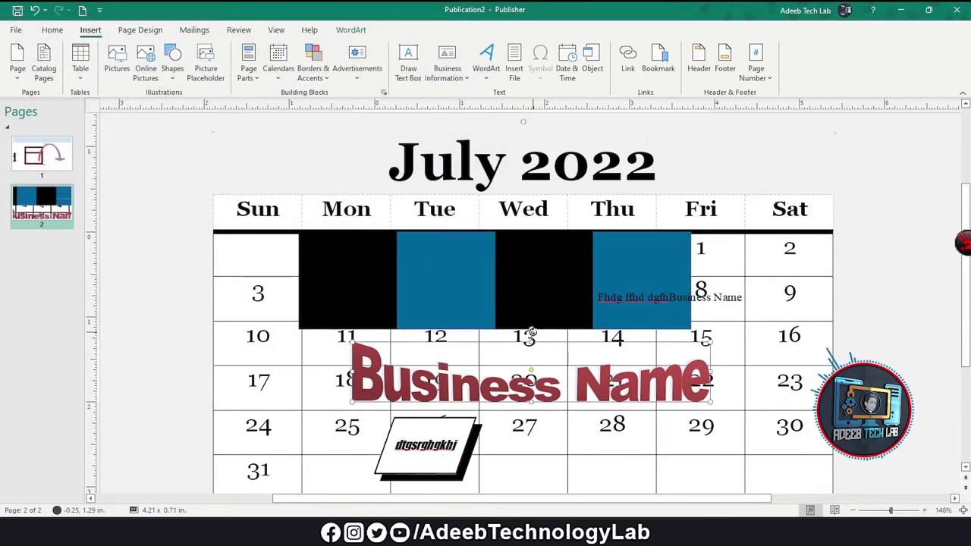
{"action": "left_click_drag", "start_coordinate": [692, 297], "coordinate": [713, 298]}
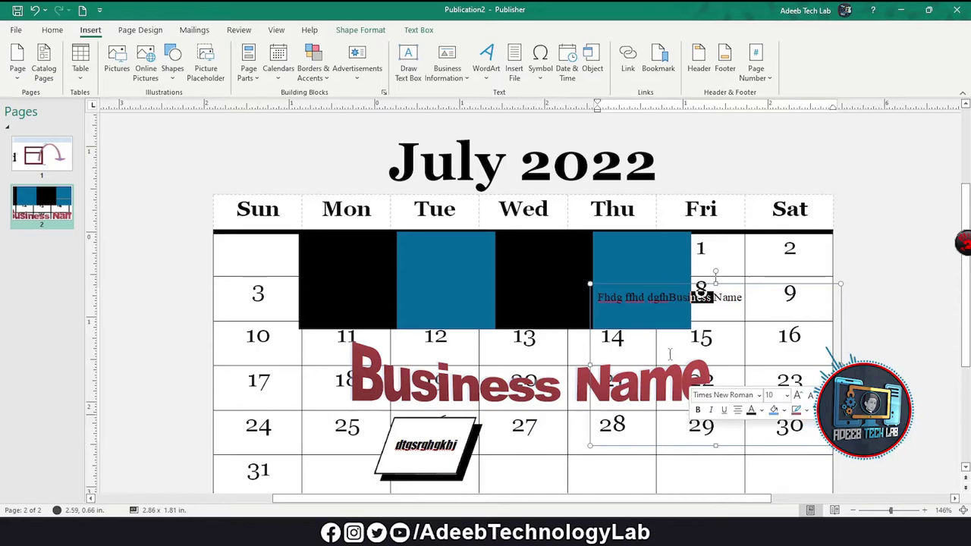
{"action": "left_click", "coordinate": [540, 60]}
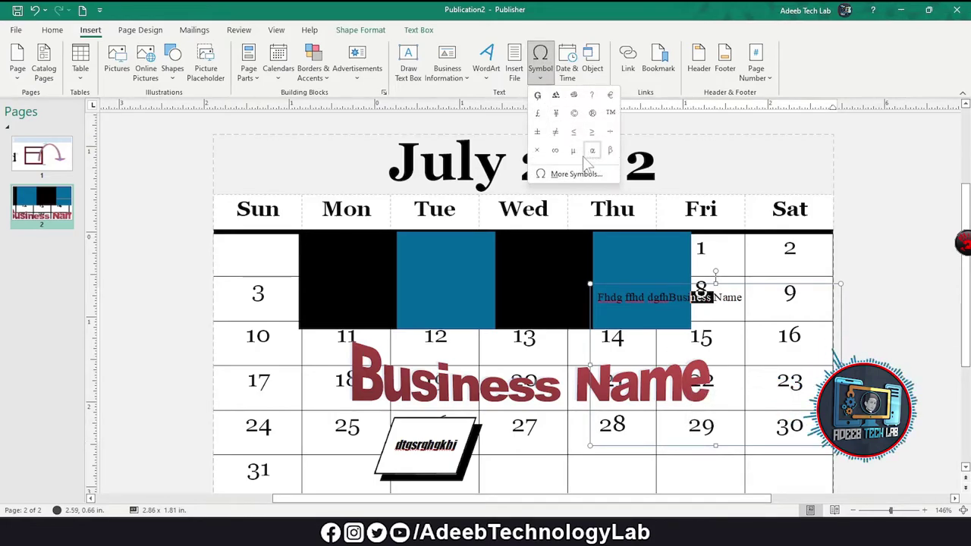
{"action": "left_click", "coordinate": [829, 65]}
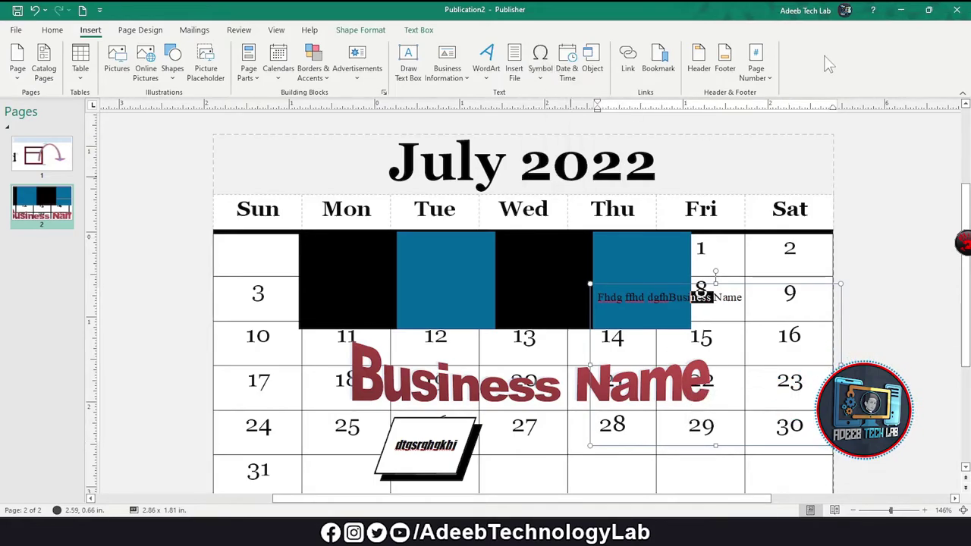
{"action": "left_click", "coordinate": [568, 62]}
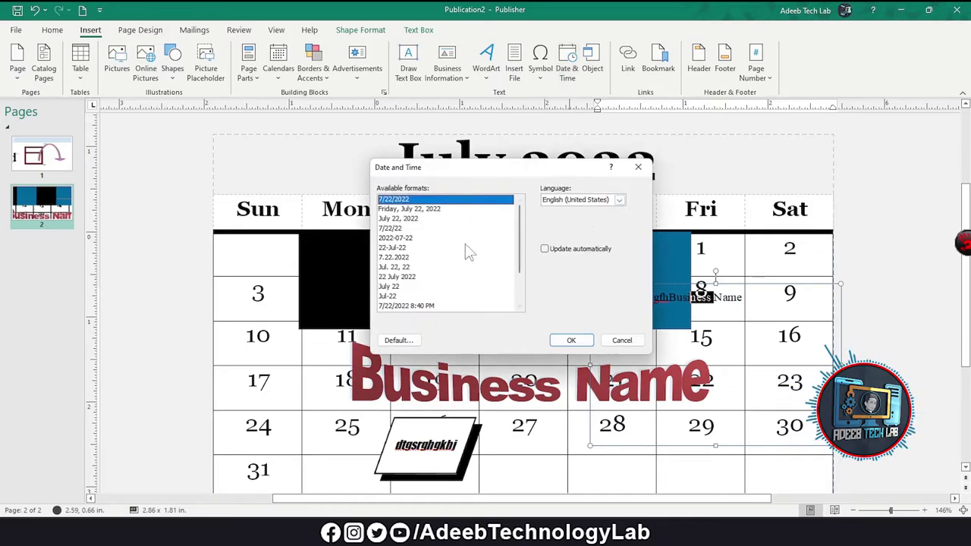
{"action": "left_click", "coordinate": [621, 341]}
{"action": "left_click", "coordinate": [593, 66]}
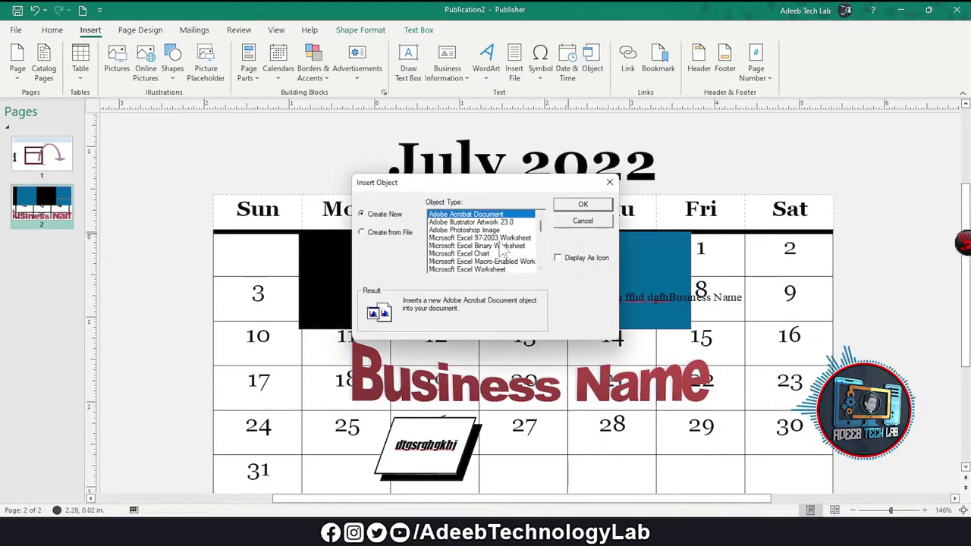
{"action": "scroll", "coordinate": [501, 246], "scroll_direction": "down", "scroll_amount": 3}
{"action": "scroll", "coordinate": [501, 247], "scroll_direction": "up", "scroll_amount": 3}
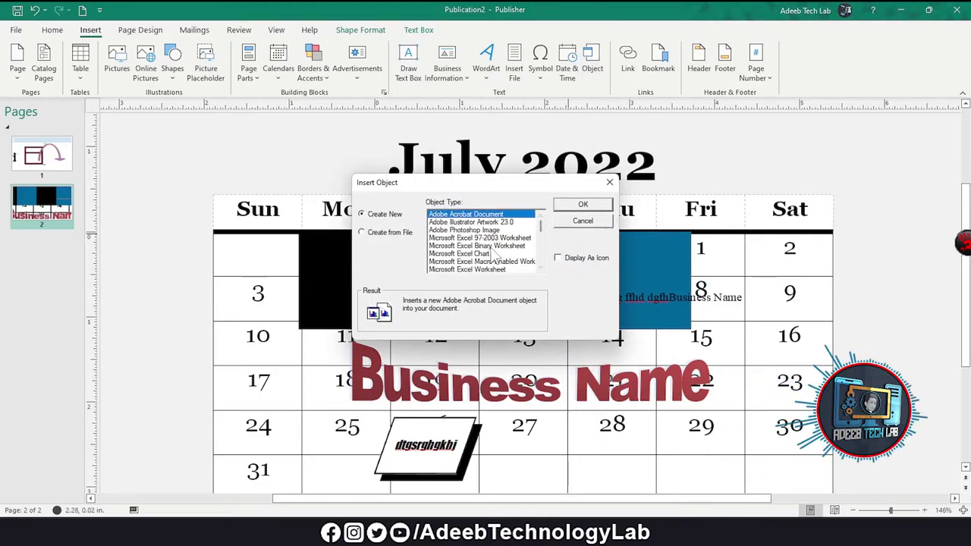
{"action": "left_click", "coordinate": [588, 226]}
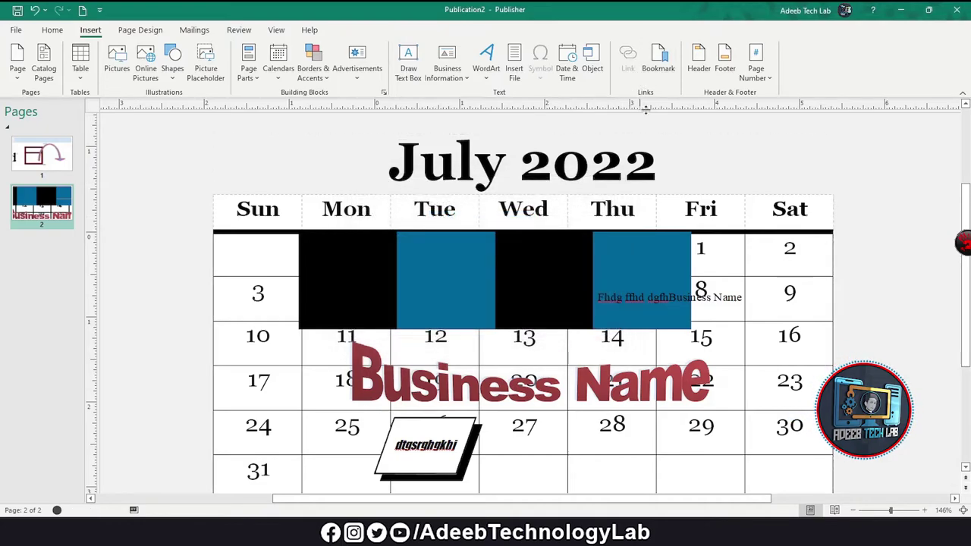
{"action": "double_click", "coordinate": [790, 248]}
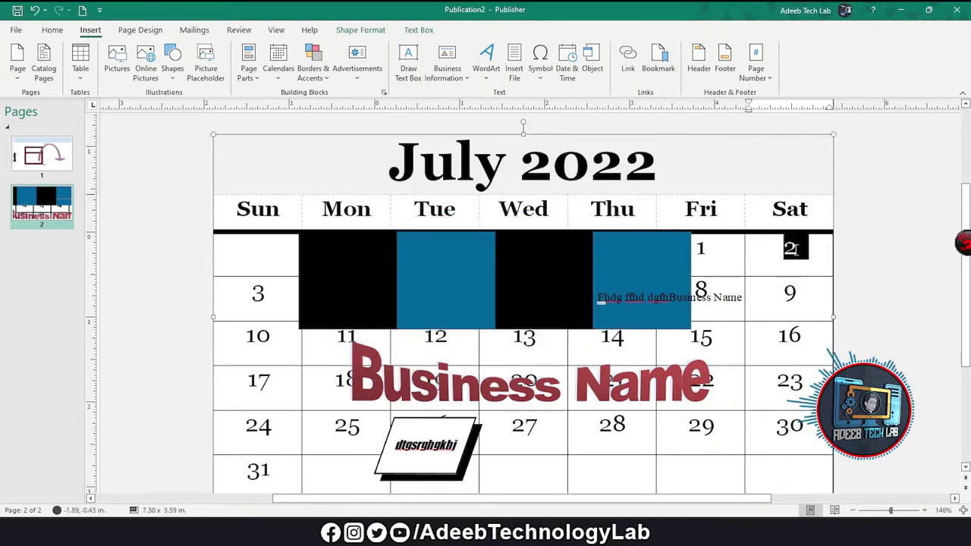
{"action": "left_click", "coordinate": [629, 76]}
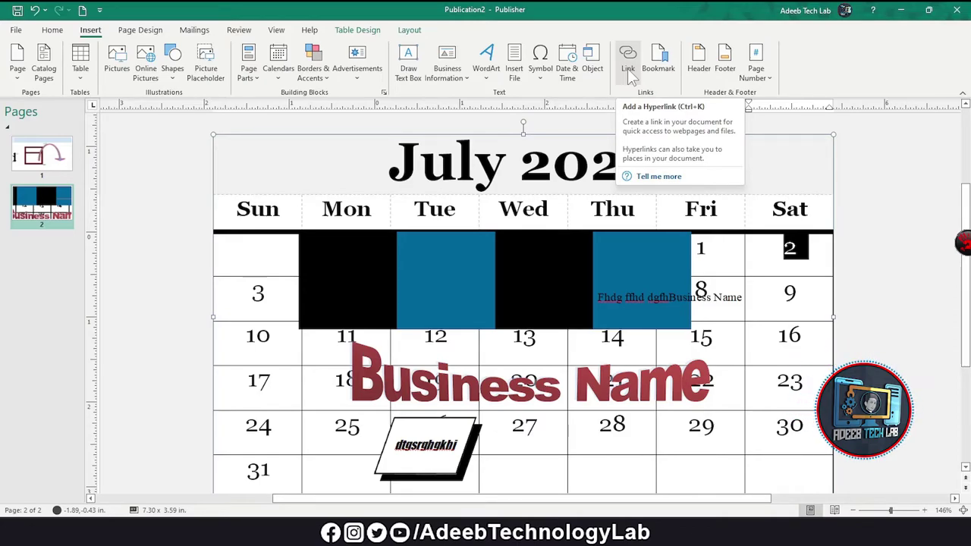
{"action": "left_click", "coordinate": [627, 68]}
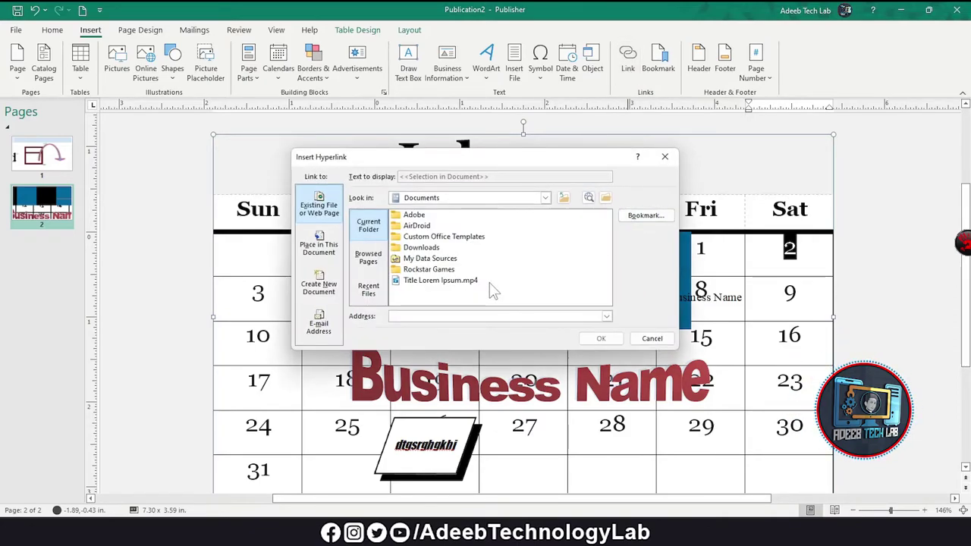
{"action": "left_click", "coordinate": [437, 282]}
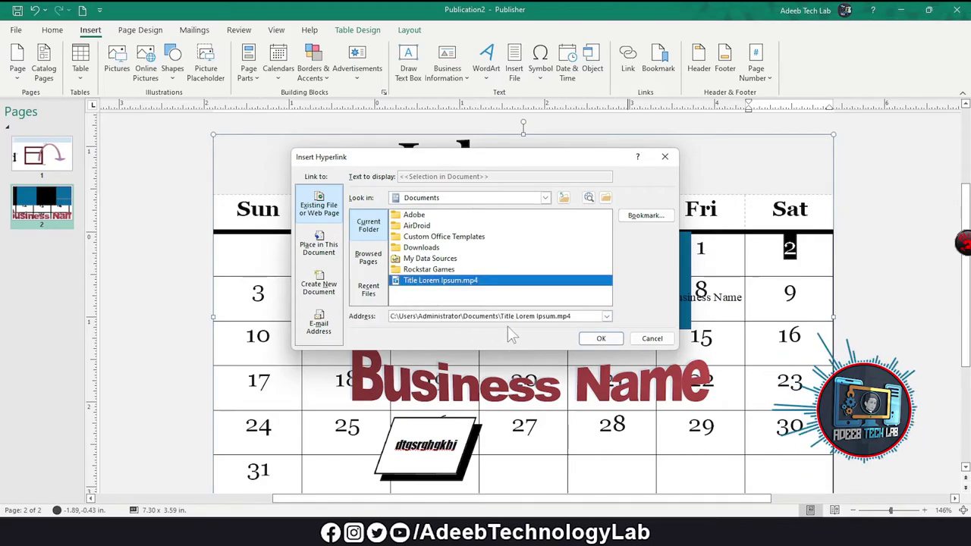
{"action": "left_click_drag", "start_coordinate": [573, 317], "coordinate": [387, 325]}
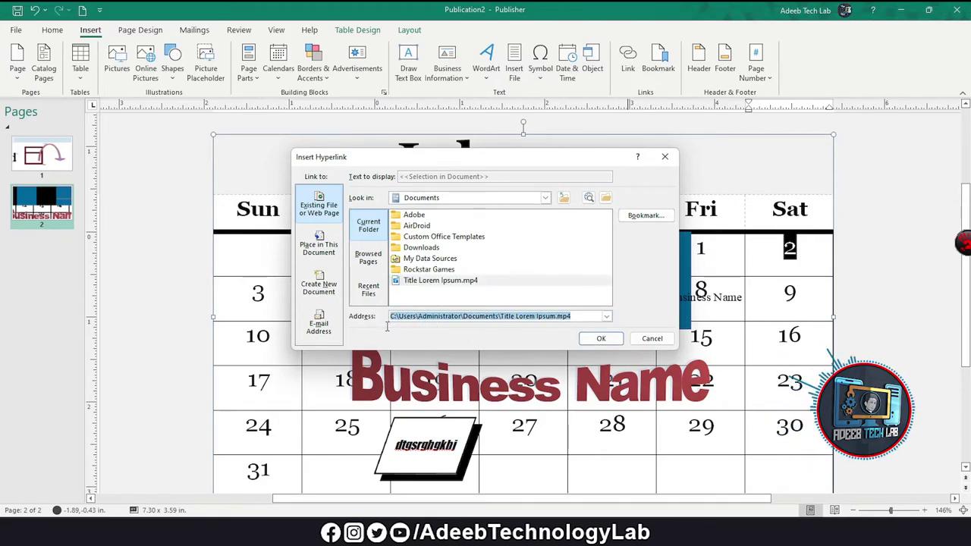
{"action": "key", "text": "End"}
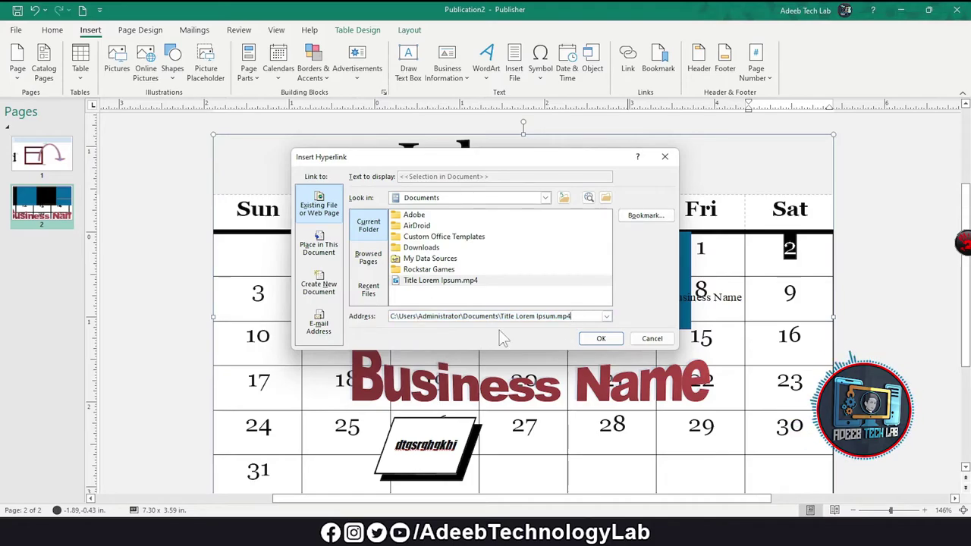
{"action": "left_click", "coordinate": [370, 260]}
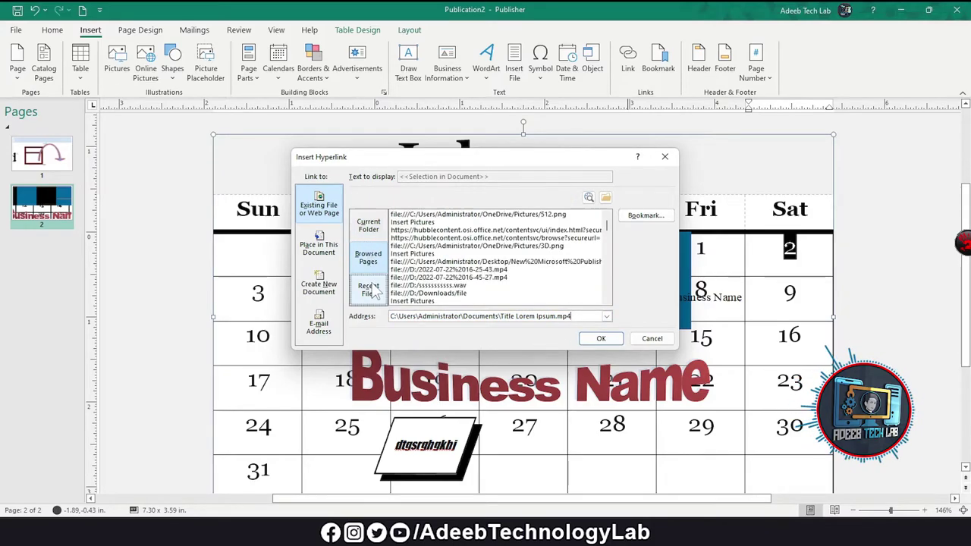
{"action": "left_click", "coordinate": [371, 292]}
{"action": "left_click", "coordinate": [372, 292]}
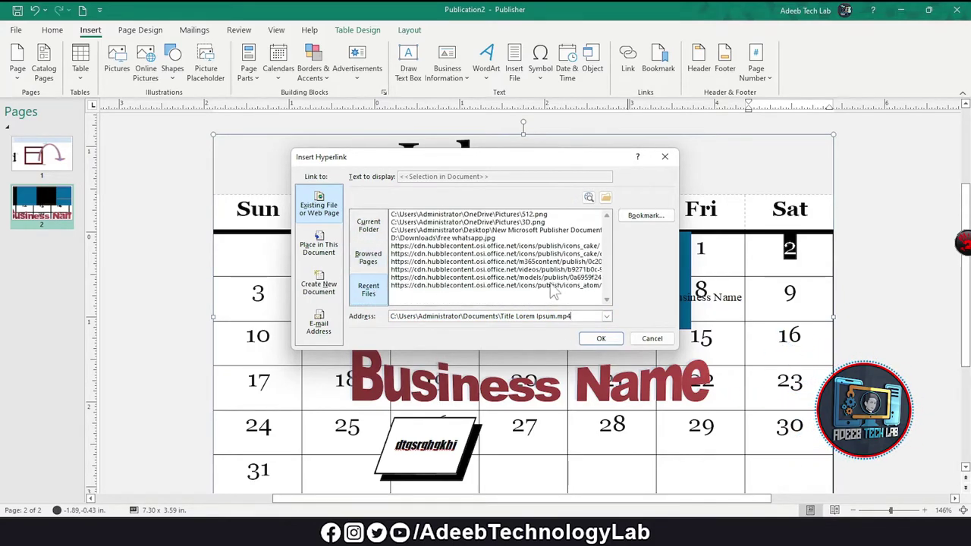
{"action": "left_click", "coordinate": [653, 339]}
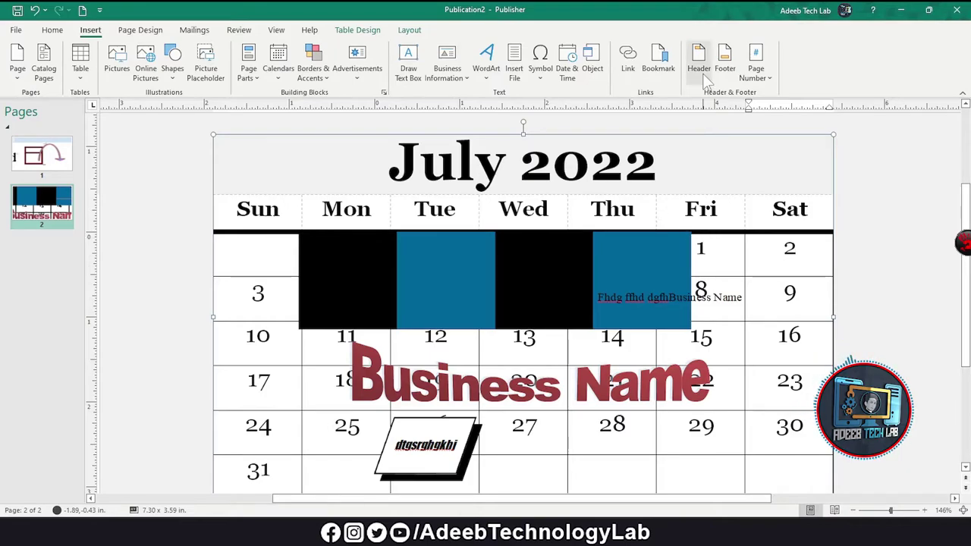
Insert a blank third page and type 'Hgf fgj fgj' into the master-page header.
{"action": "right_click", "coordinate": [58, 253]}
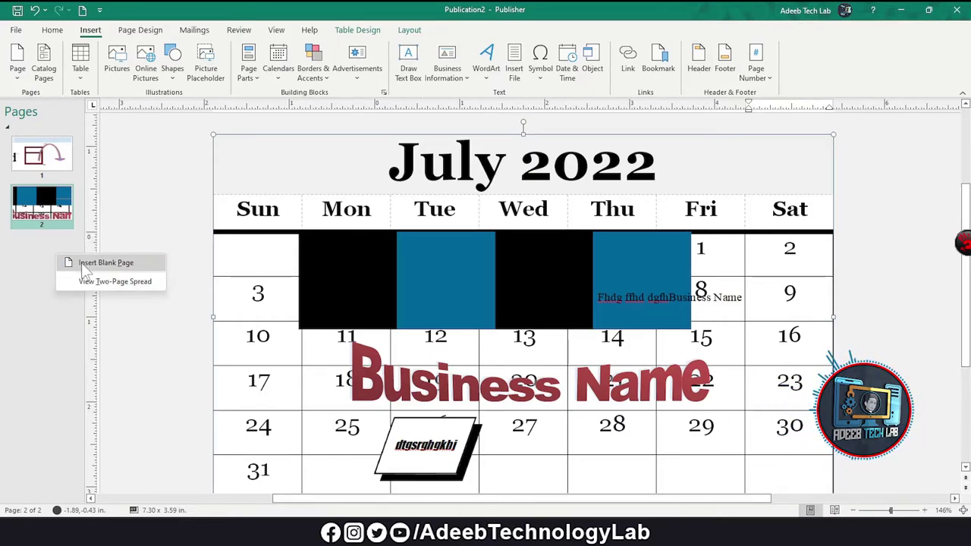
{"action": "left_click", "coordinate": [79, 282]}
{"action": "left_click", "coordinate": [699, 61]}
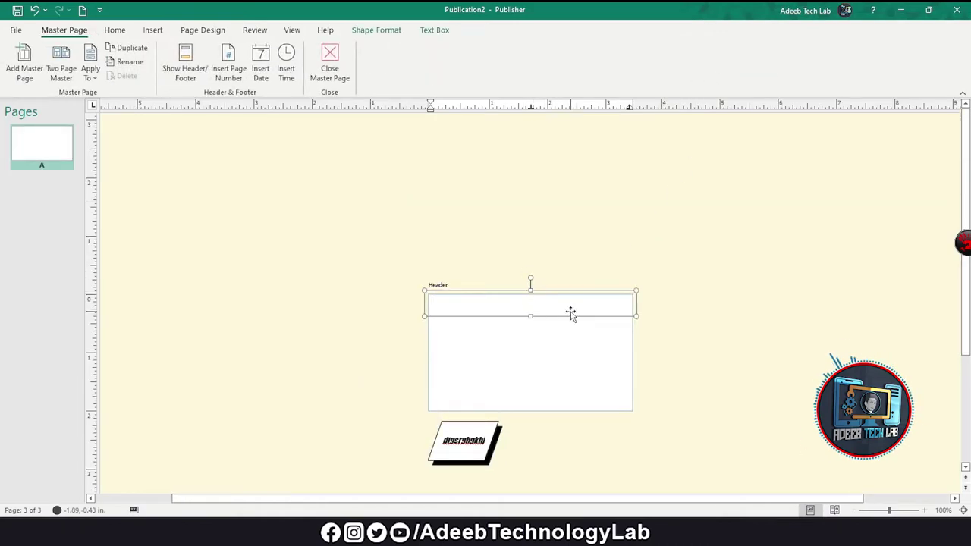
{"action": "type", "text": "Hgf fgj fgj"}
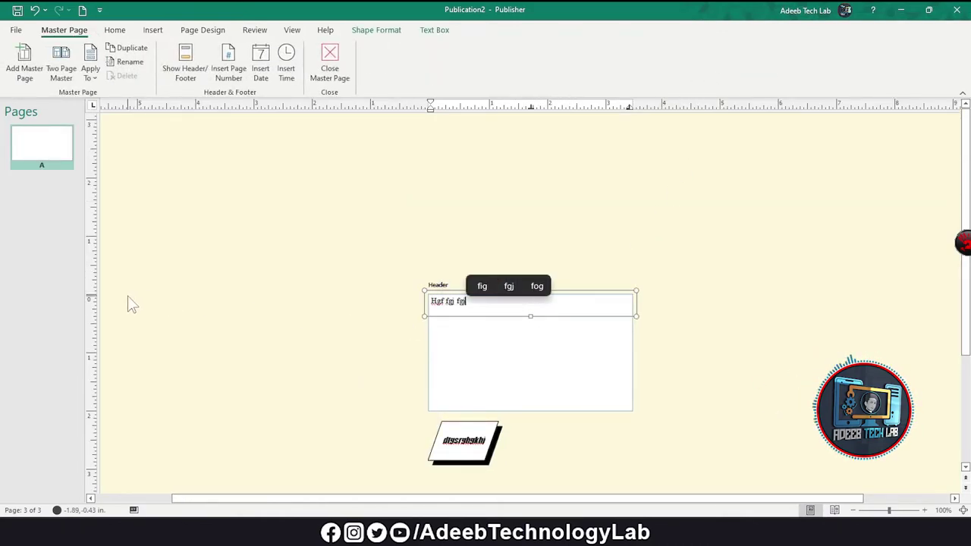
{"action": "left_click", "coordinate": [330, 64]}
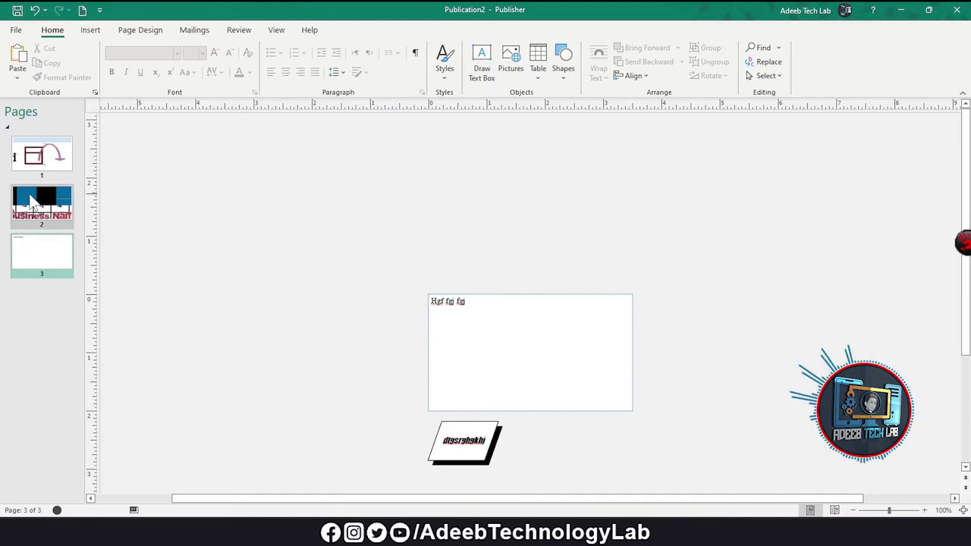
Add a top-left page number to page 3, then view page 2.
{"action": "left_click", "coordinate": [45, 160]}
{"action": "left_click", "coordinate": [48, 254]}
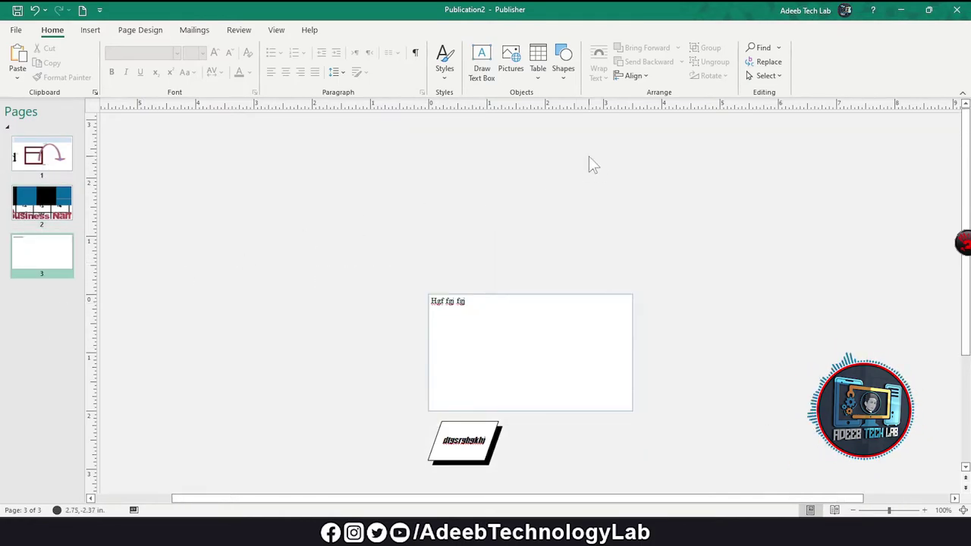
{"action": "left_click", "coordinate": [91, 30]}
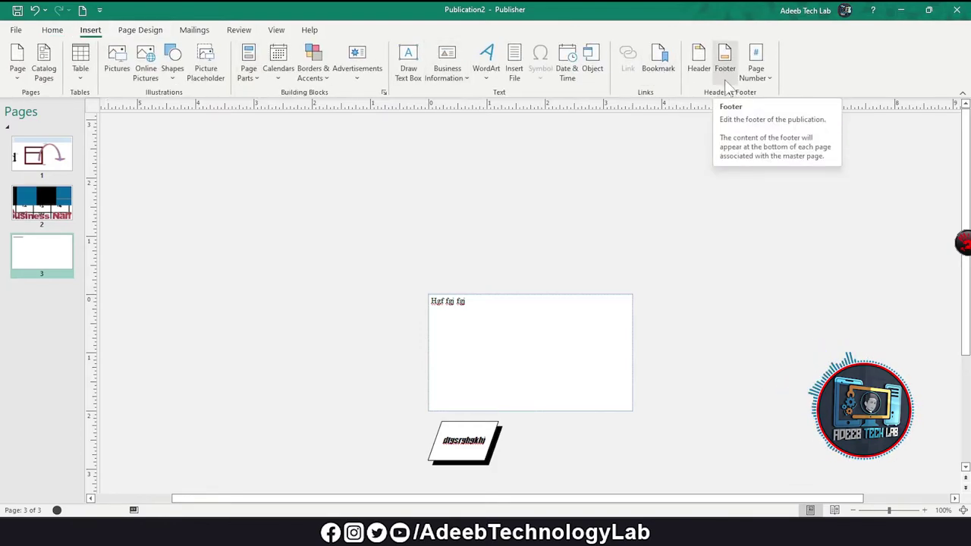
{"action": "left_click", "coordinate": [755, 70]}
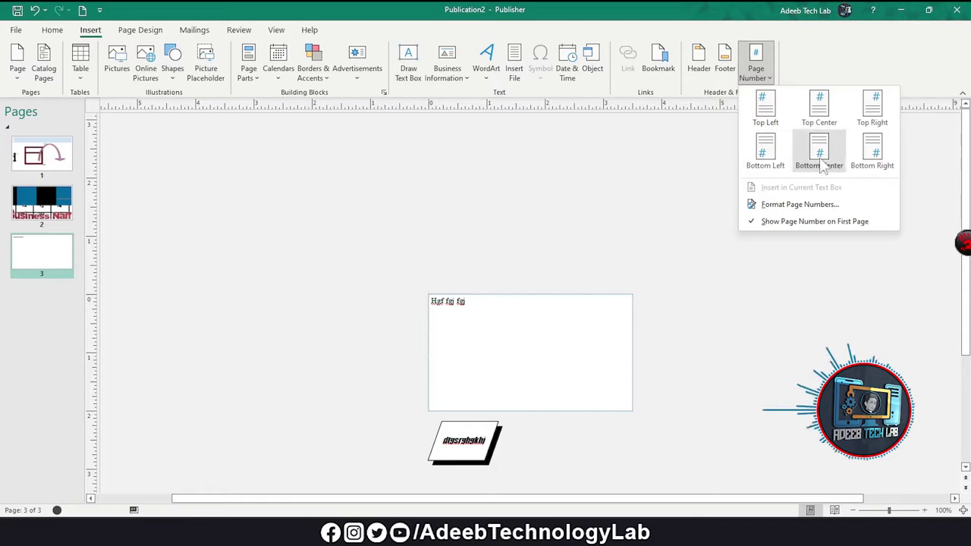
{"action": "left_click", "coordinate": [764, 110]}
{"action": "left_click", "coordinate": [41, 155]}
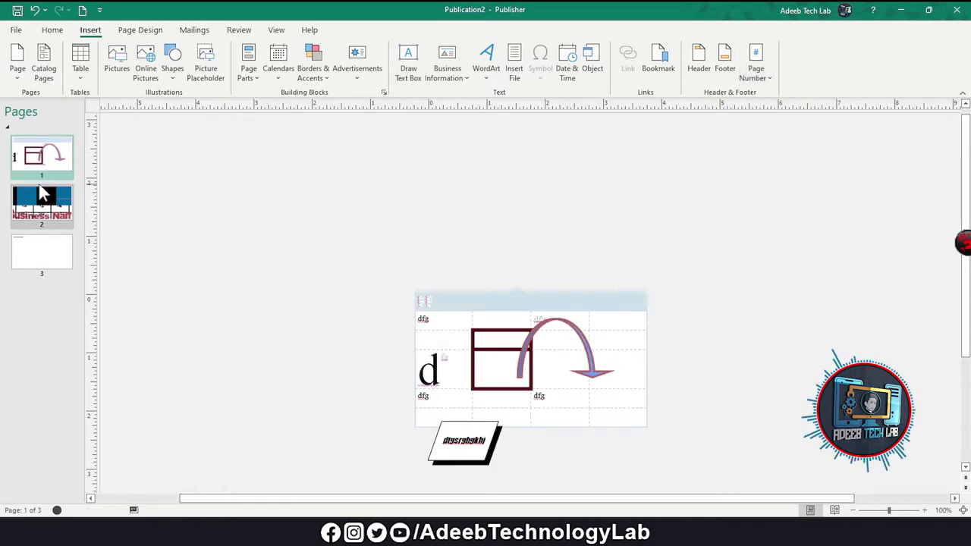
Go to the blank page 3 and zoom in on it with F9.
{"action": "left_click", "coordinate": [39, 186]}
{"action": "left_click", "coordinate": [41, 242]}
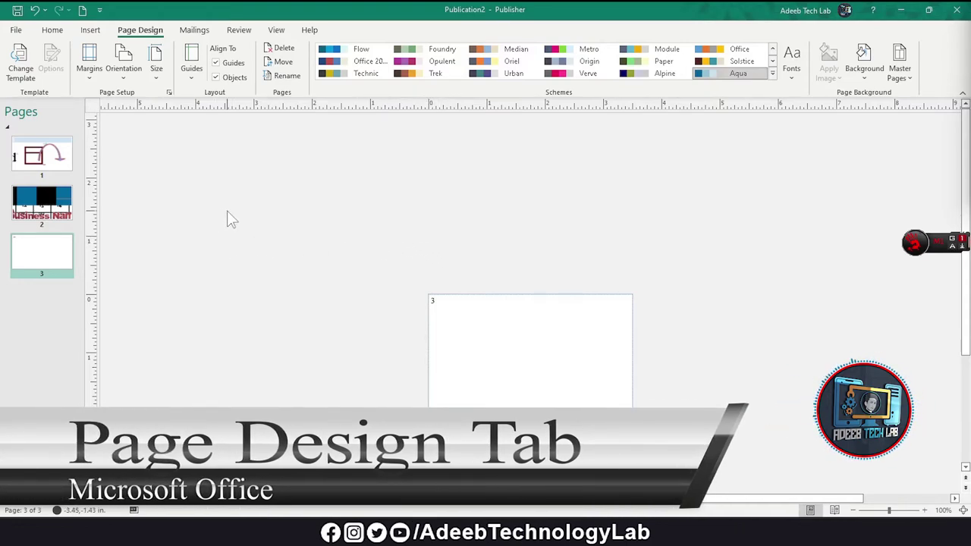
{"action": "key", "text": "F9"}
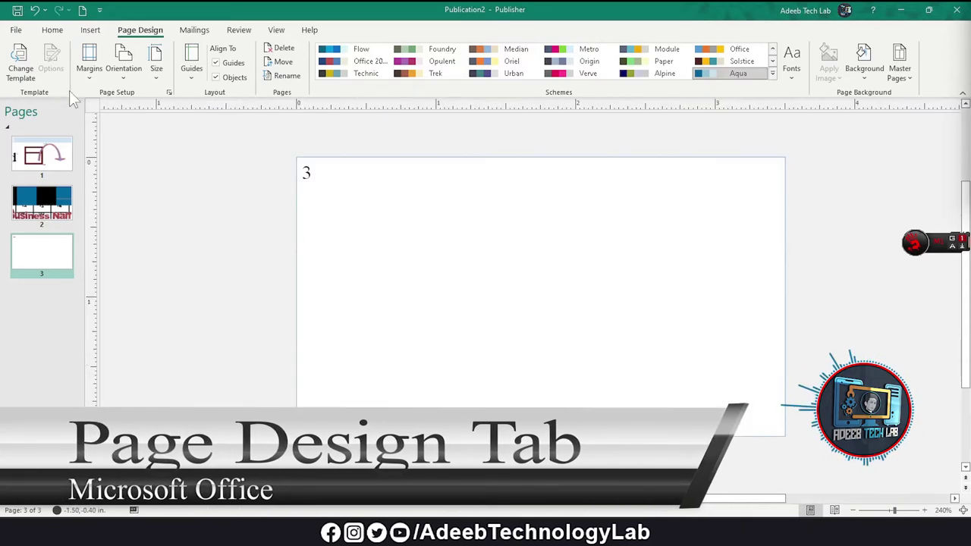
Pick the Straight Edge business-card template from Change Template and confirm it.
{"action": "left_click", "coordinate": [20, 69]}
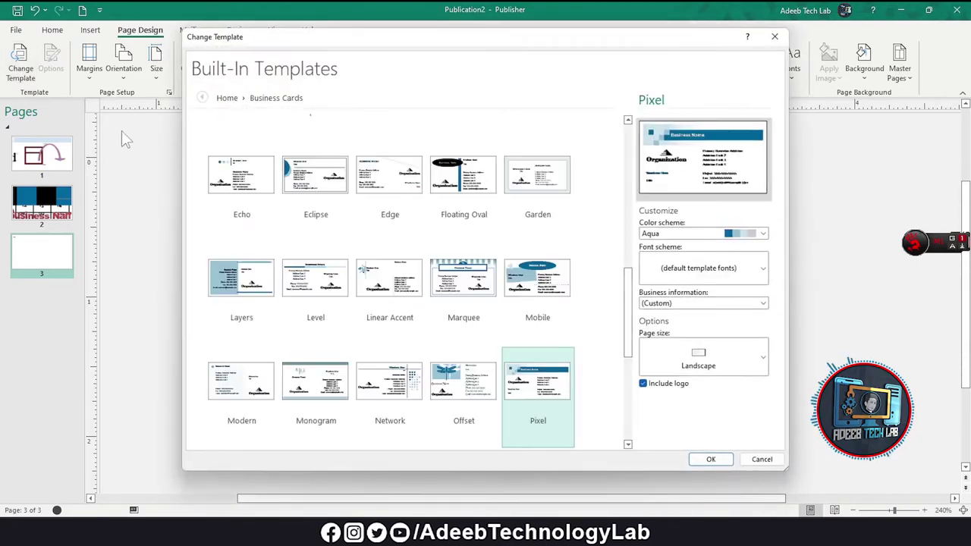
{"action": "scroll", "coordinate": [498, 214], "scroll_direction": "down", "scroll_amount": 4}
{"action": "scroll", "coordinate": [410, 283], "scroll_direction": "up", "scroll_amount": 8}
{"action": "scroll", "coordinate": [388, 191], "scroll_direction": "up", "scroll_amount": 3}
{"action": "scroll", "coordinate": [336, 186], "scroll_direction": "up", "scroll_amount": 2}
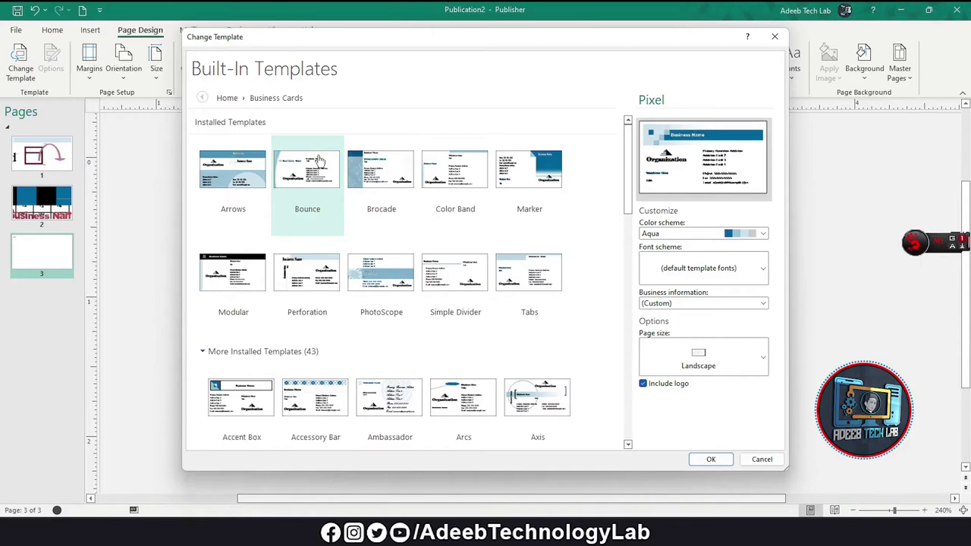
{"action": "scroll", "coordinate": [503, 260], "scroll_direction": "down", "scroll_amount": 4}
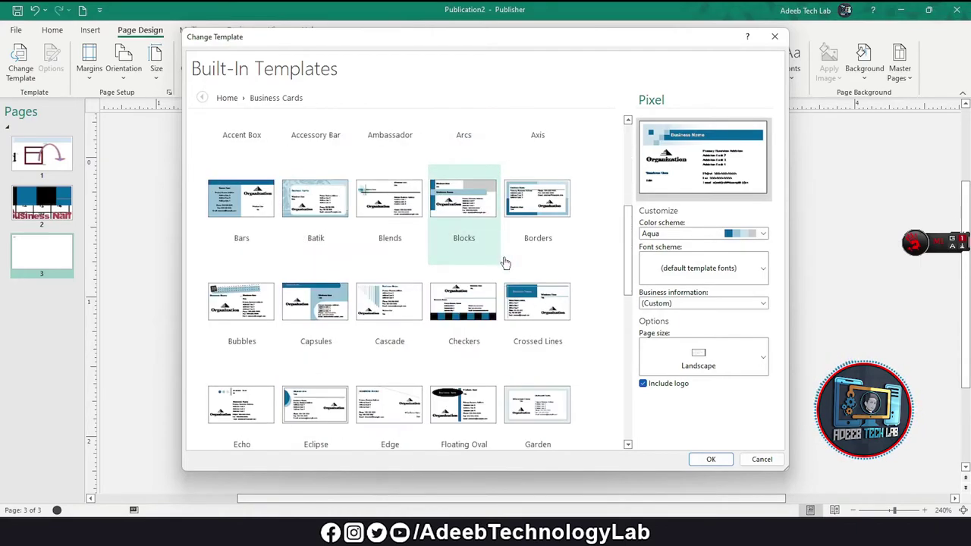
{"action": "scroll", "coordinate": [511, 263], "scroll_direction": "down", "scroll_amount": 3}
{"action": "scroll", "coordinate": [472, 281], "scroll_direction": "down", "scroll_amount": 3}
{"action": "double_click", "coordinate": [409, 292]}
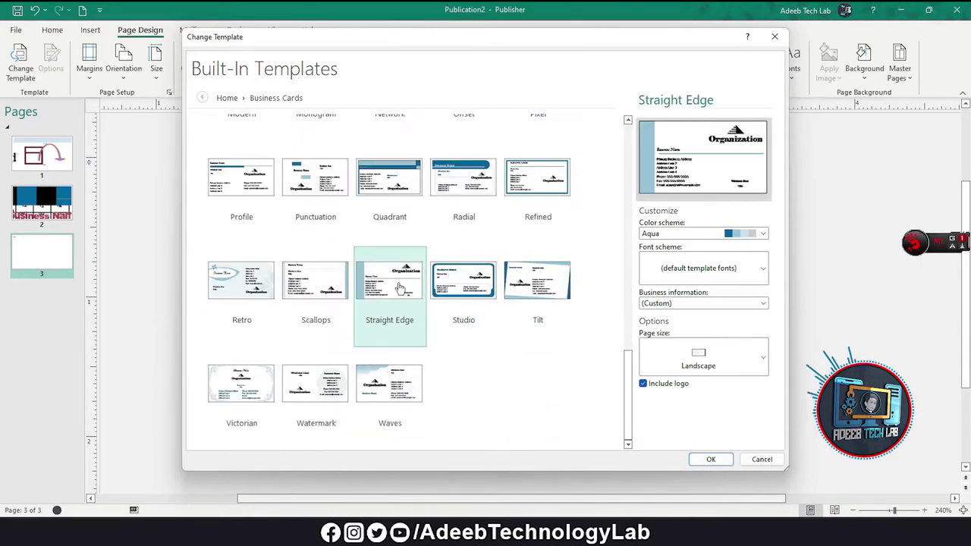
{"action": "left_click", "coordinate": [513, 262]}
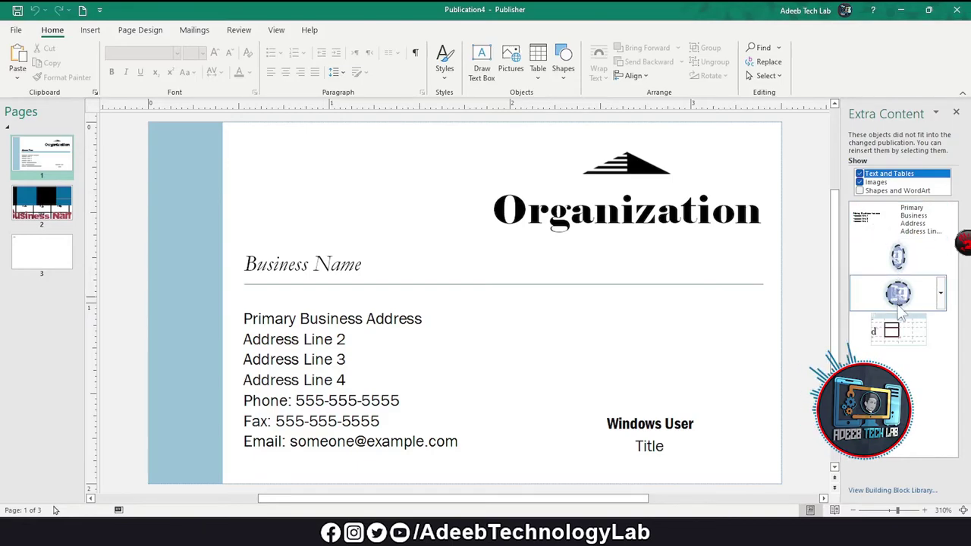
Drag the leftover round logo onto the card's top-left corner, then delete that placement.
{"action": "left_click_drag", "start_coordinate": [907, 299], "coordinate": [557, 253]}
{"action": "left_click_drag", "start_coordinate": [353, 205], "coordinate": [453, 220]}
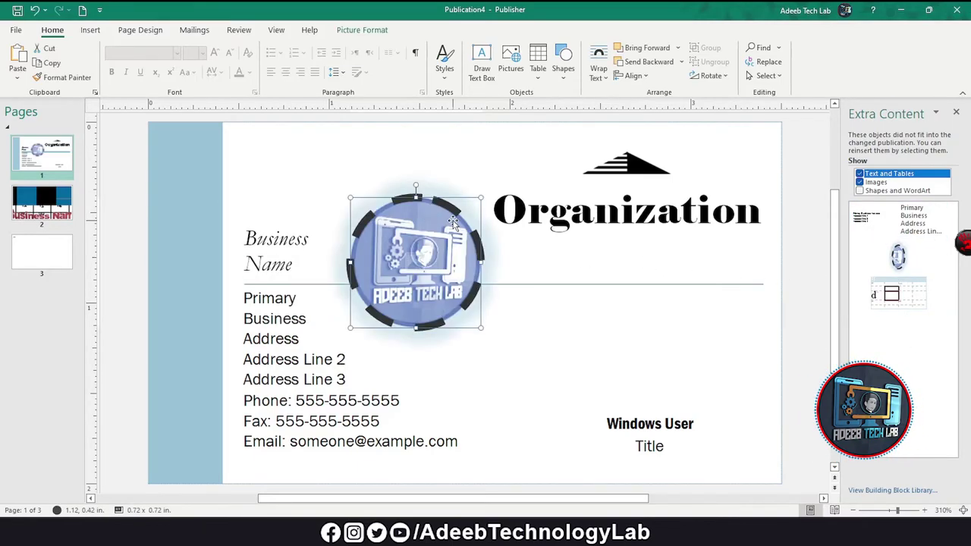
{"action": "left_click_drag", "start_coordinate": [449, 282], "coordinate": [326, 189]}
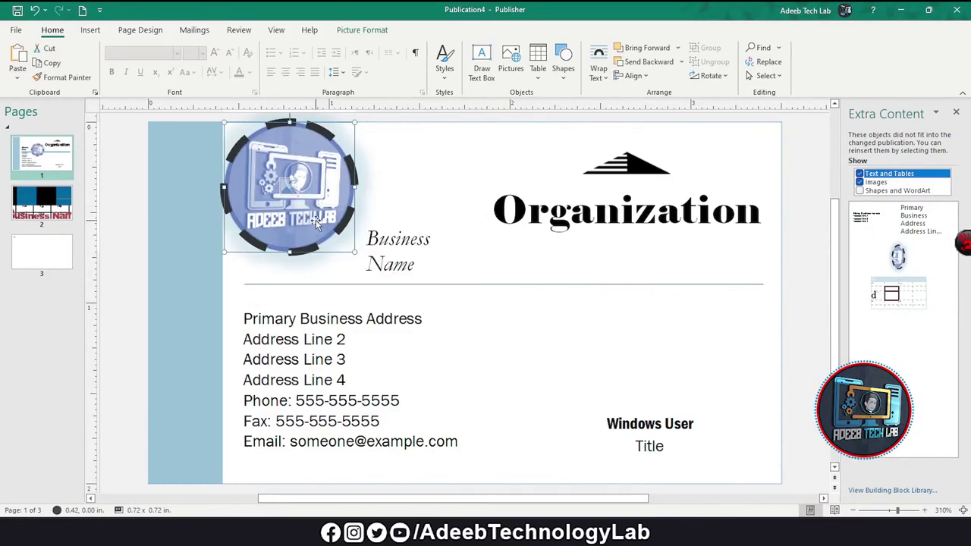
{"action": "key", "text": "Delete"}
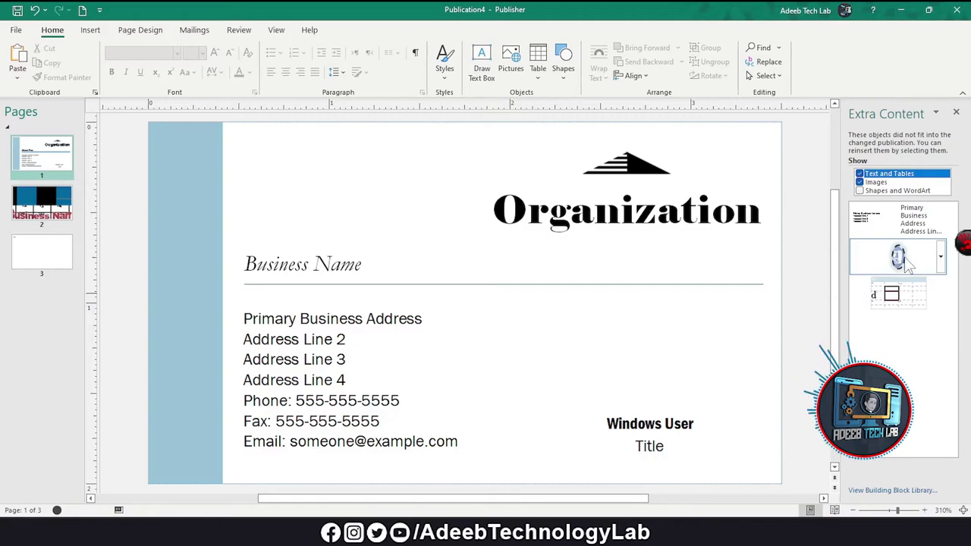
Drag the logo from Extra Content again and place it beside the address lines.
{"action": "left_click_drag", "start_coordinate": [908, 261], "coordinate": [860, 271]}
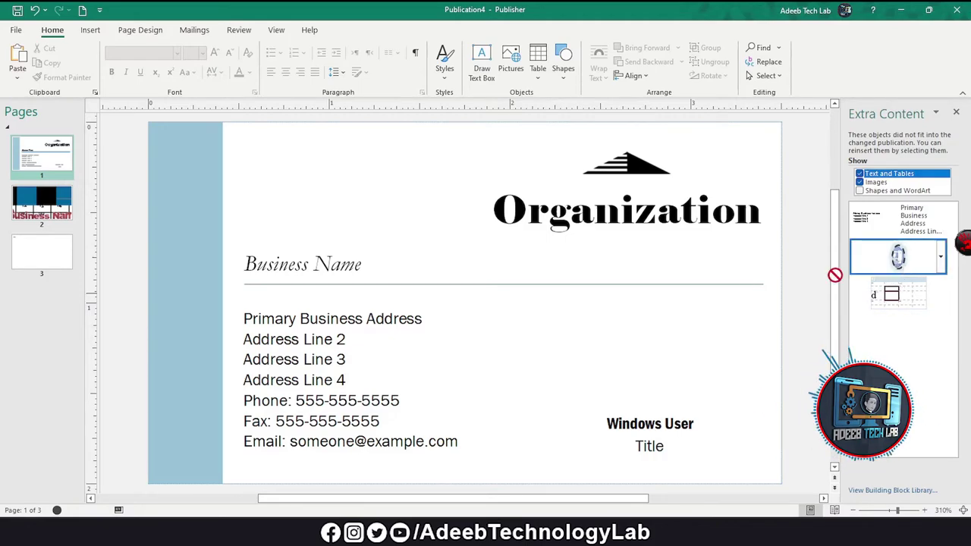
{"action": "left_click_drag", "start_coordinate": [349, 205], "coordinate": [379, 262]}
{"action": "mouse_move", "coordinate": [395, 304]}
{"action": "left_mouse_down"}
{"action": "mouse_move", "coordinate": [311, 235]}
{"action": "mouse_move", "coordinate": [538, 421]}
{"action": "left_mouse_up"}
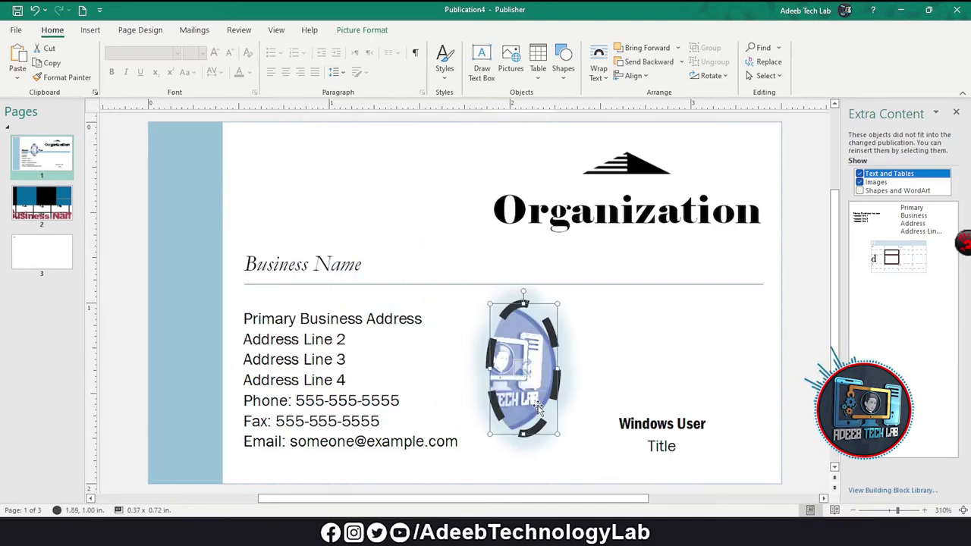
{"action": "left_click", "coordinate": [44, 170]}
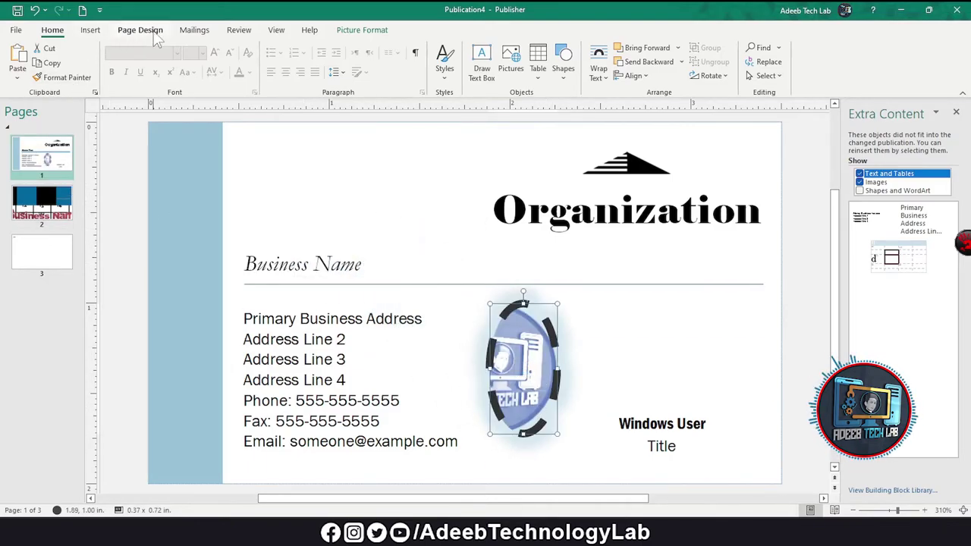
Open the Margins presets, then switch the card to Portrait and back to Landscape.
{"action": "left_click", "coordinate": [140, 30]}
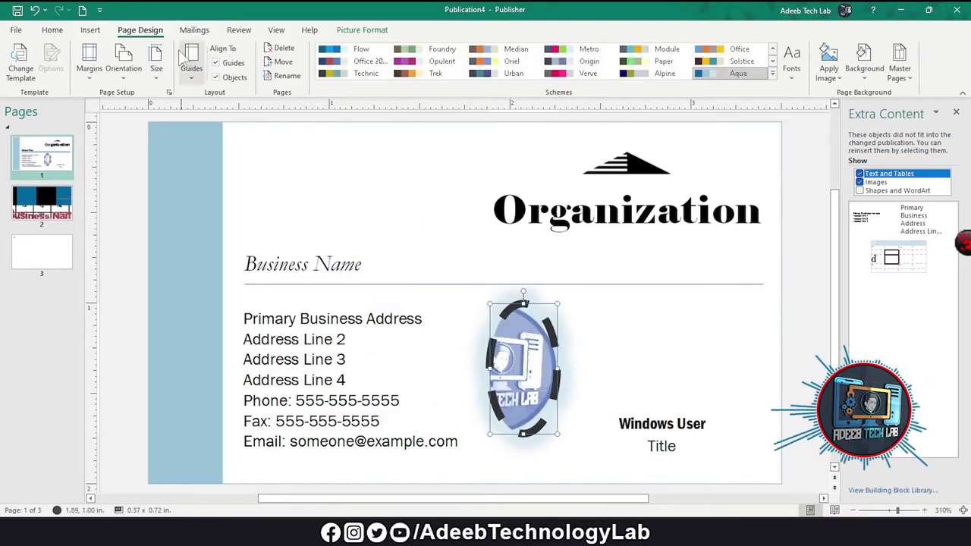
{"action": "left_click", "coordinate": [97, 75]}
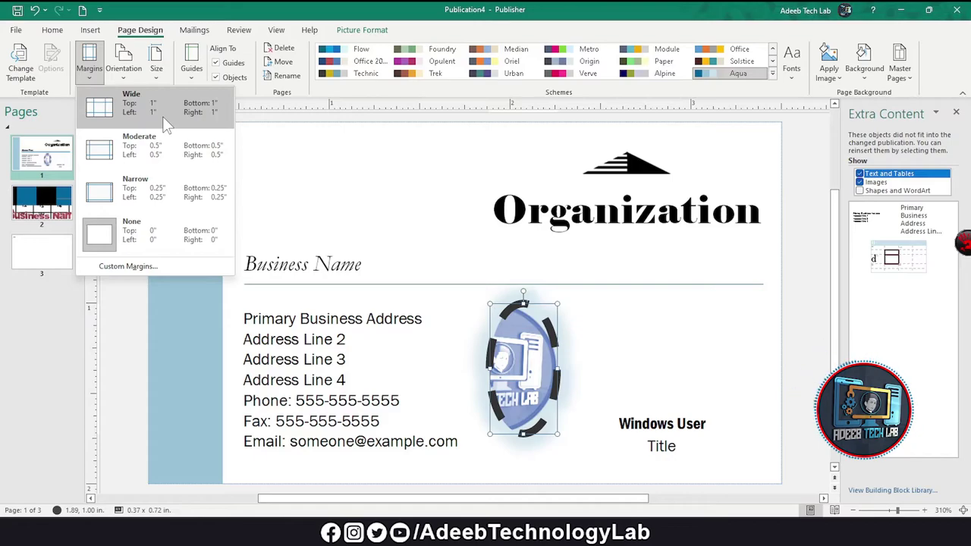
{"action": "left_click", "coordinate": [124, 64]}
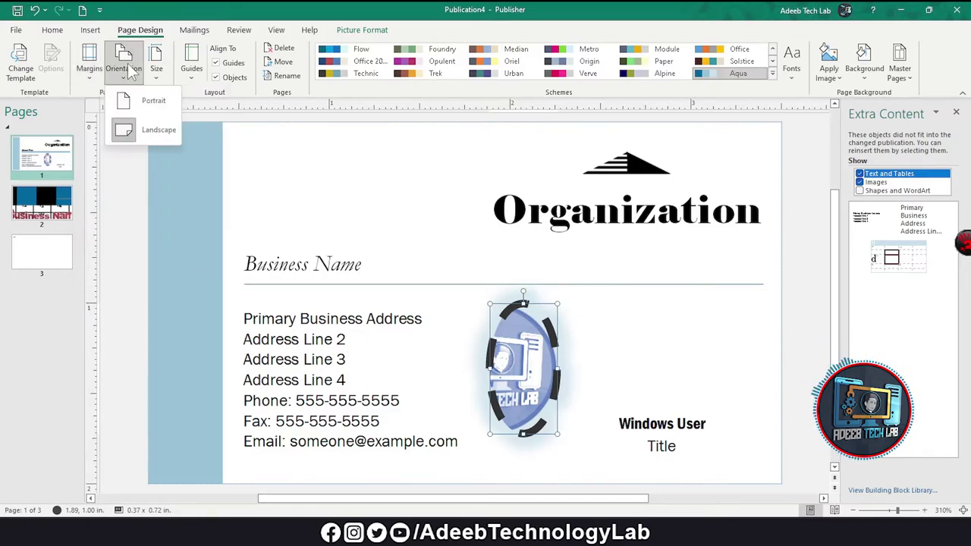
{"action": "left_click", "coordinate": [156, 98]}
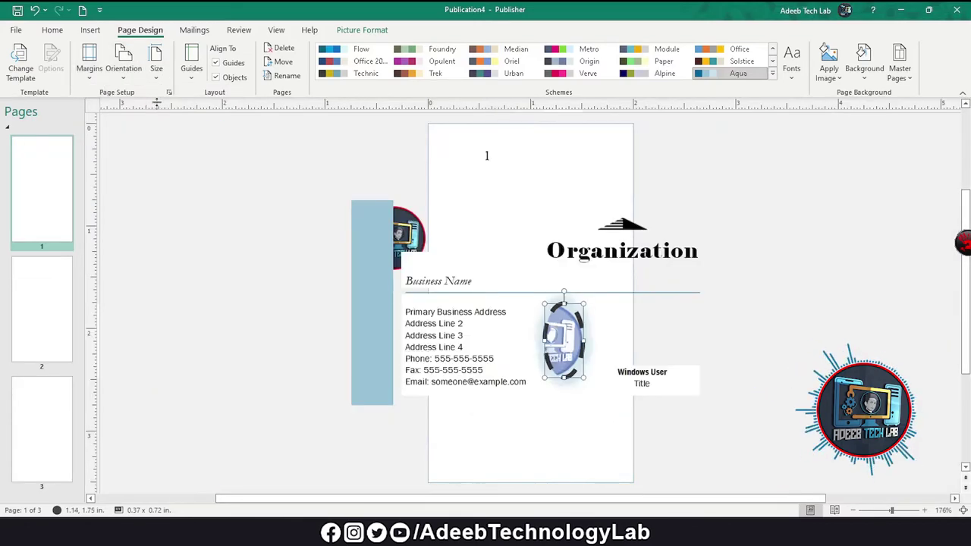
{"action": "left_click", "coordinate": [123, 64]}
{"action": "left_click", "coordinate": [165, 121]}
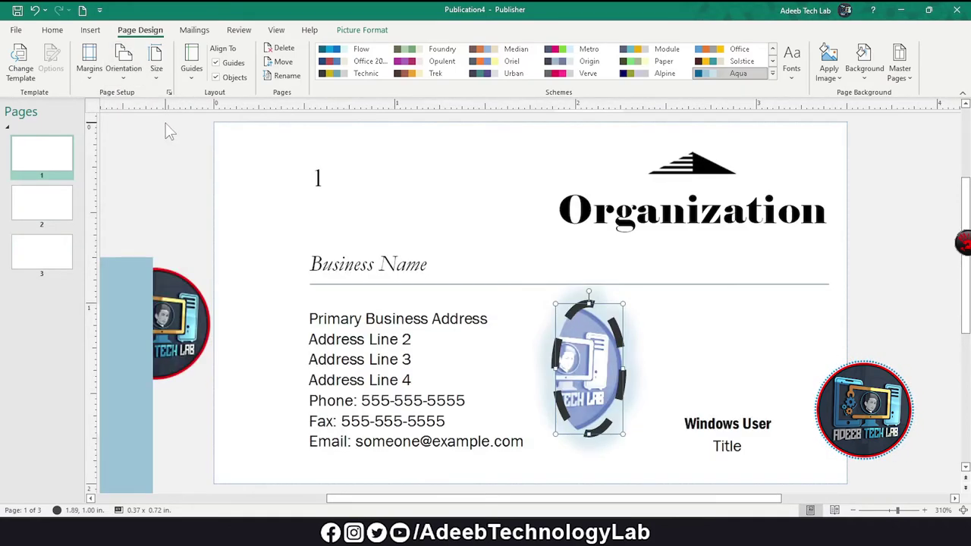
Open and close the page Size list, keeping the 3.5 x 2" card size.
{"action": "left_click", "coordinate": [126, 69]}
{"action": "left_click", "coordinate": [128, 75]}
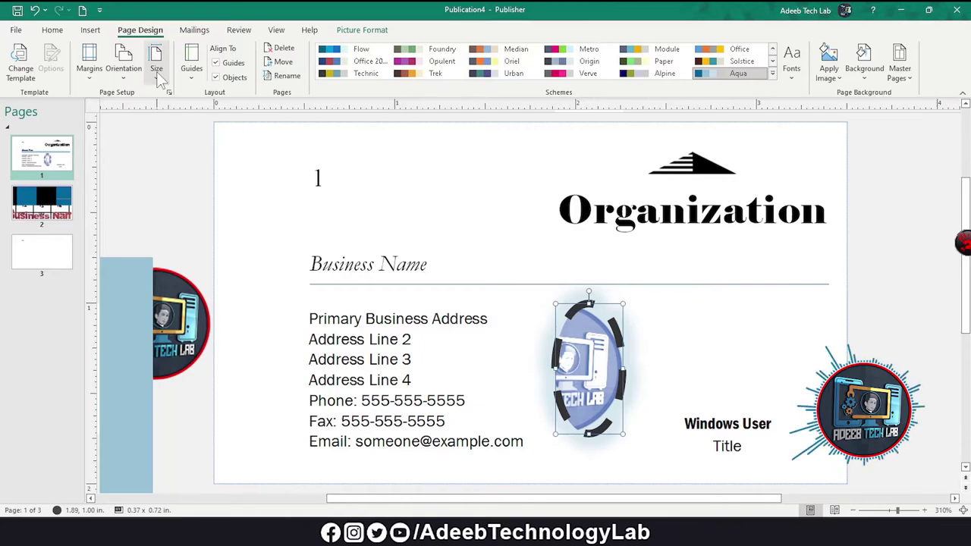
{"action": "left_click", "coordinate": [156, 68]}
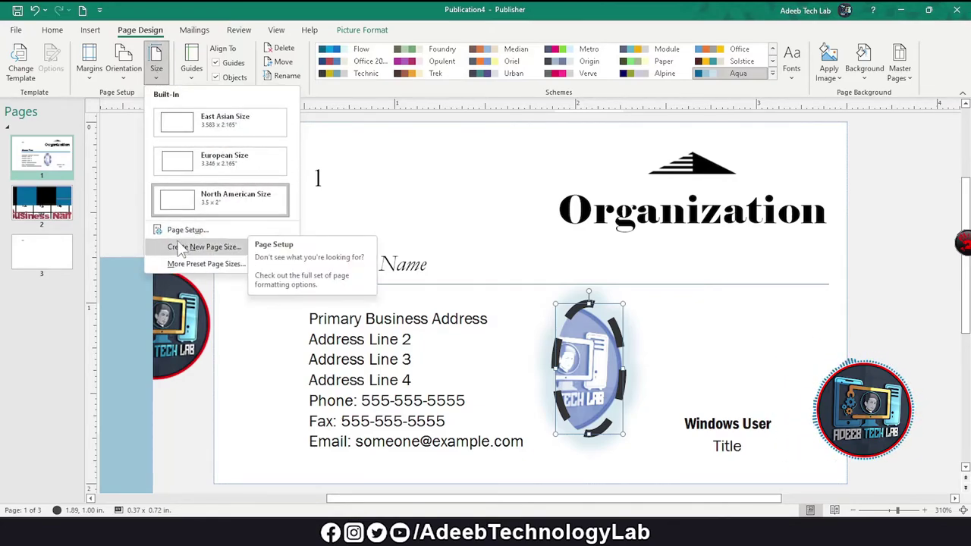
{"action": "left_click", "coordinate": [150, 88]}
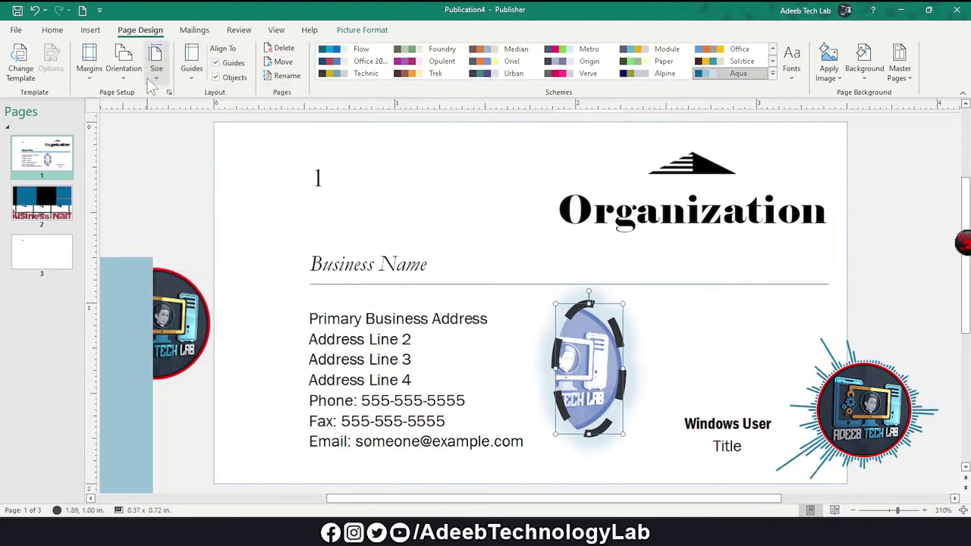
{"action": "left_click", "coordinate": [153, 76]}
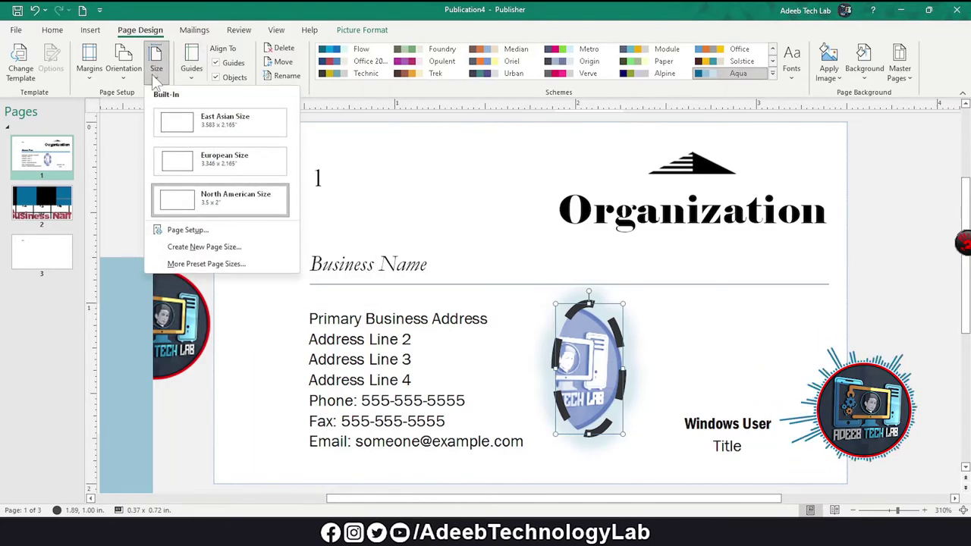
{"action": "left_click", "coordinate": [152, 75]}
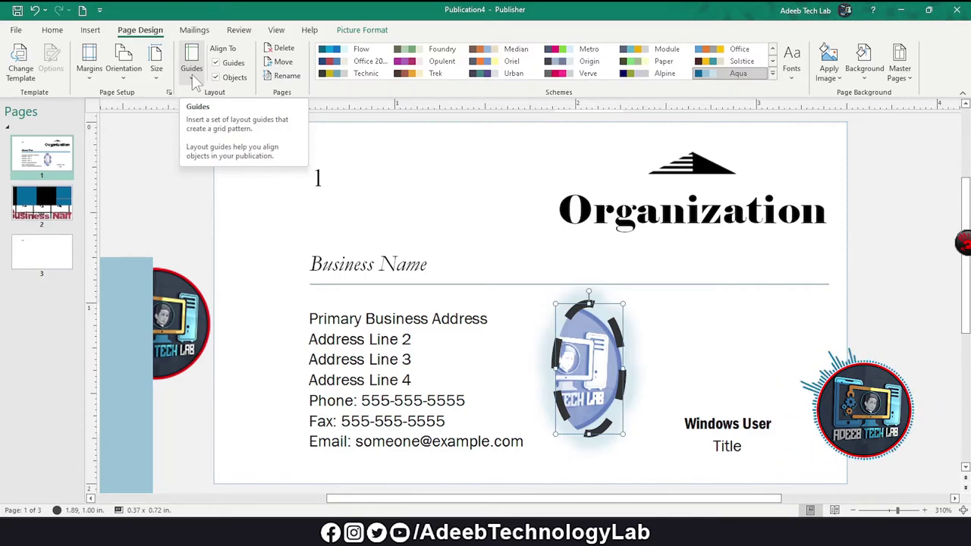
Apply a built-in ruler guide layout and drag two vertical guides toward the card's left.
{"action": "left_click", "coordinate": [192, 74]}
{"action": "scroll", "coordinate": [303, 258], "scroll_direction": "down", "scroll_amount": 1}
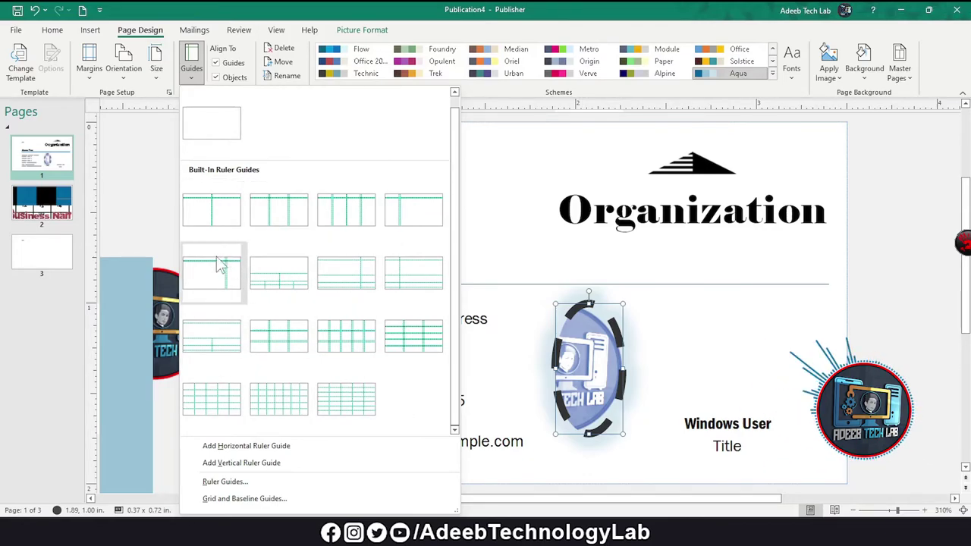
{"action": "left_click", "coordinate": [415, 206]}
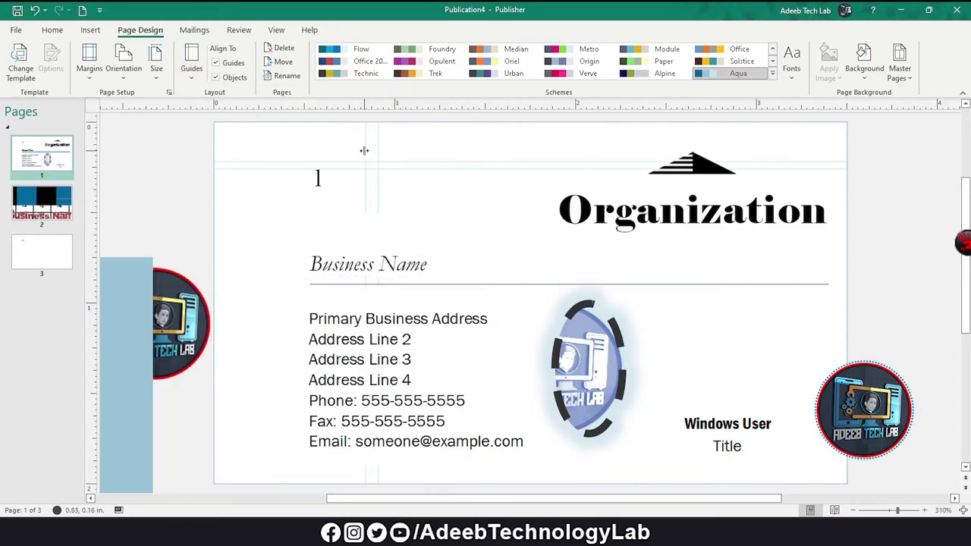
{"action": "mouse_move", "coordinate": [263, 159]}
{"action": "left_mouse_down"}
{"action": "mouse_move", "coordinate": [267, 152]}
{"action": "mouse_move", "coordinate": [268, 183]}
{"action": "left_mouse_up"}
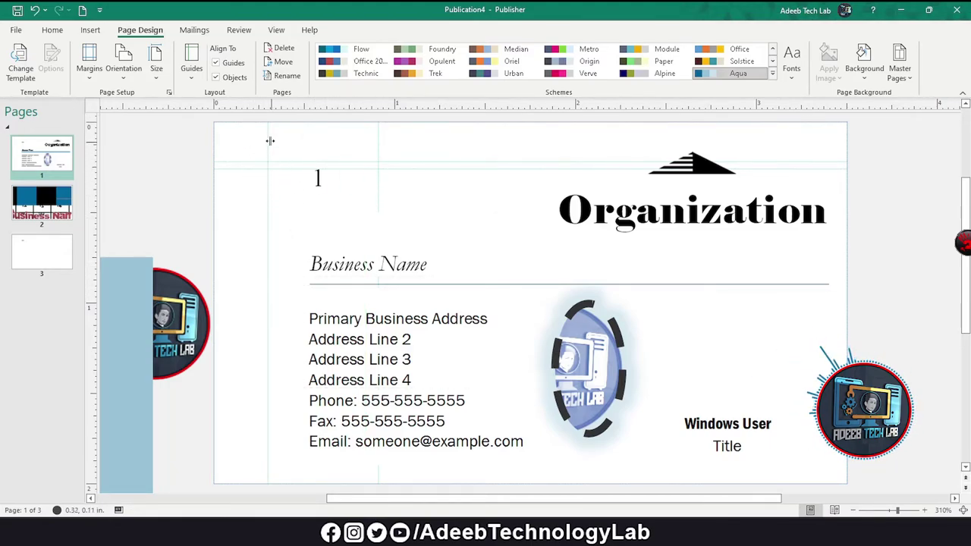
{"action": "left_click_drag", "start_coordinate": [267, 138], "coordinate": [280, 136]}
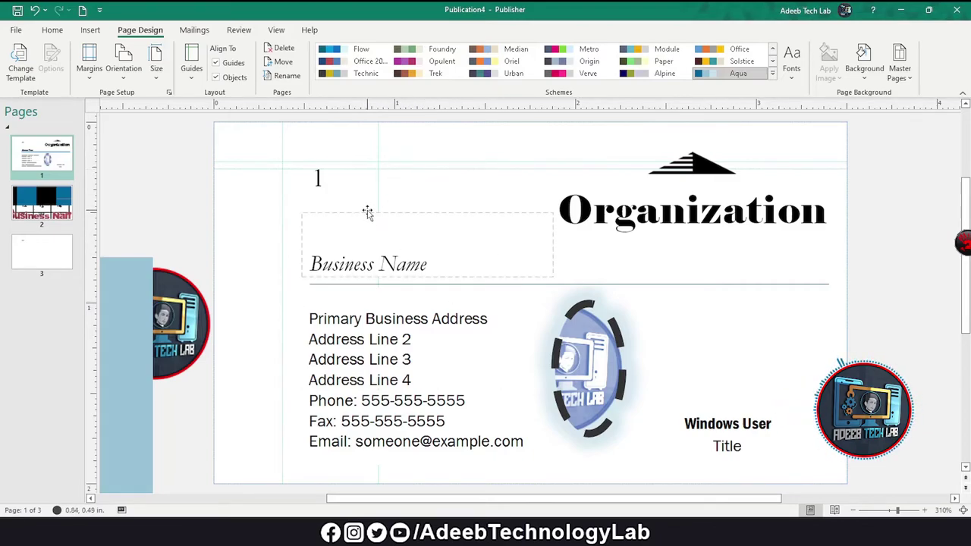
Delete the current page, confirming despite the objects on it.
{"action": "left_click", "coordinate": [282, 48]}
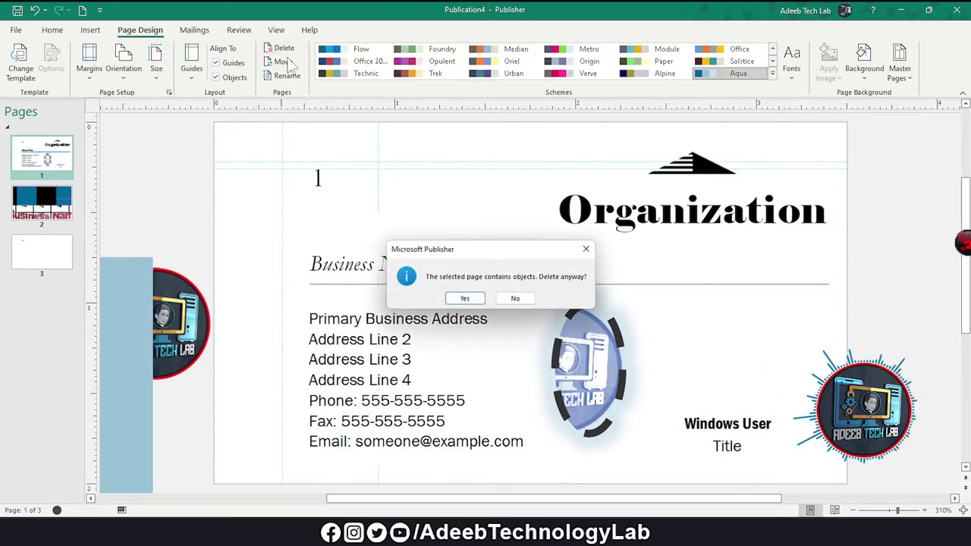
{"action": "left_click", "coordinate": [459, 298]}
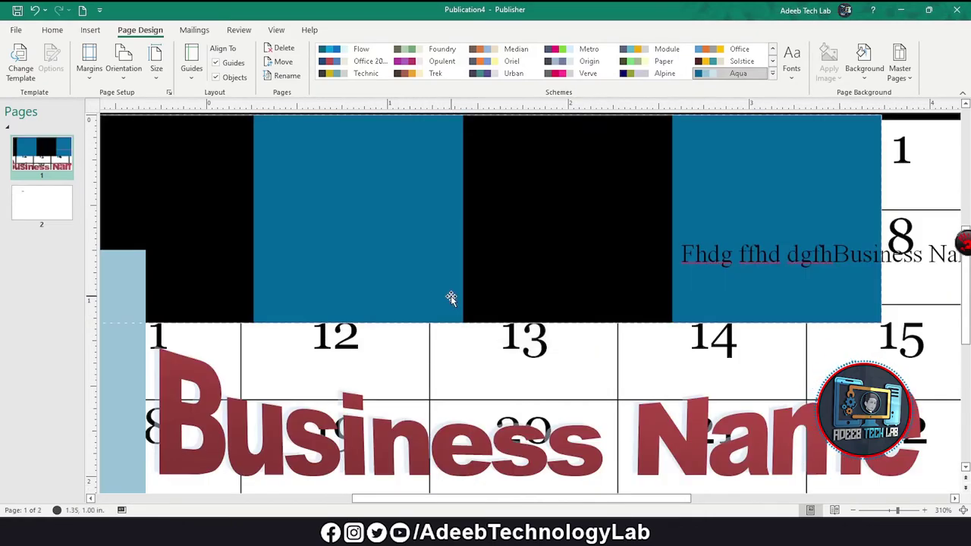
{"action": "scroll", "coordinate": [406, 258], "scroll_direction": "up", "scroll_amount": 5}
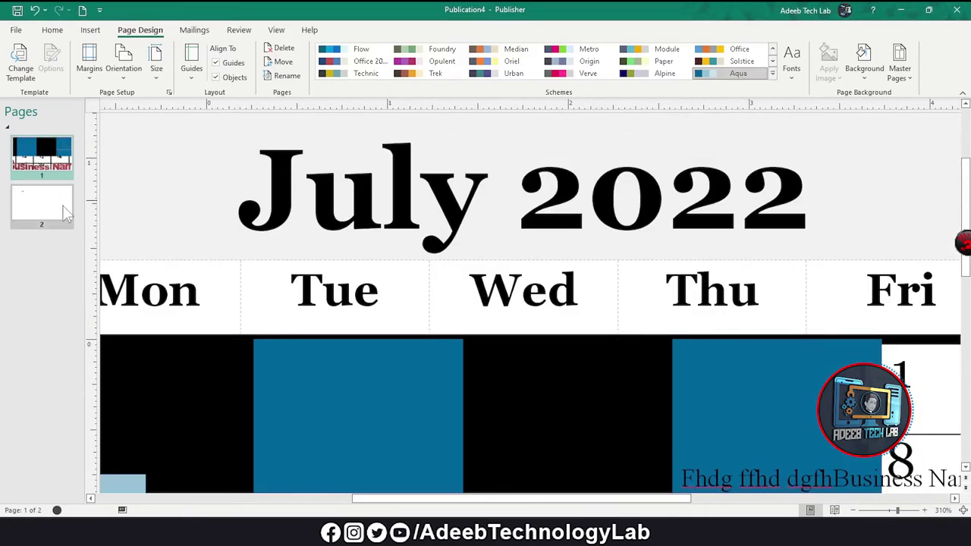
Cancel the Rename page dialog and bring the blank page 2 into view.
{"action": "left_click", "coordinate": [287, 76]}
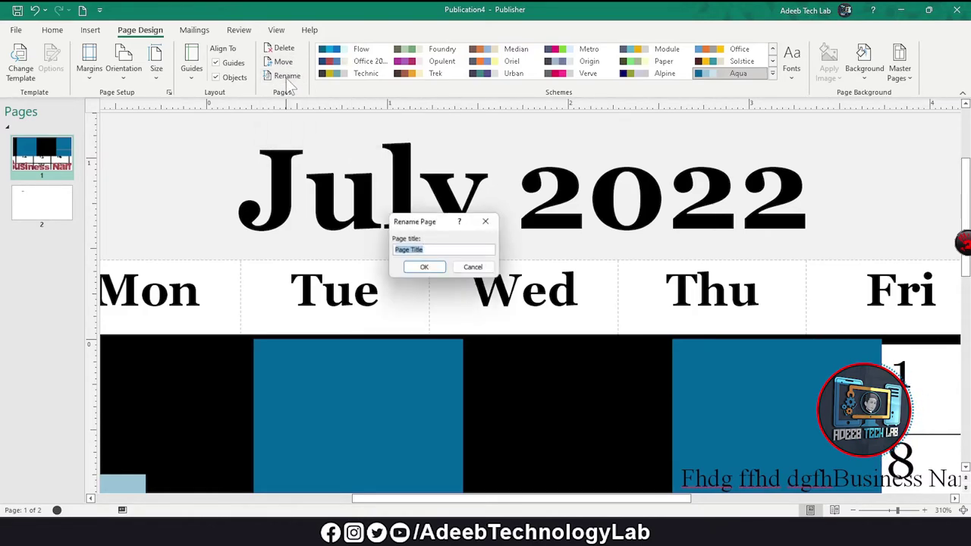
{"action": "left_click", "coordinate": [464, 269]}
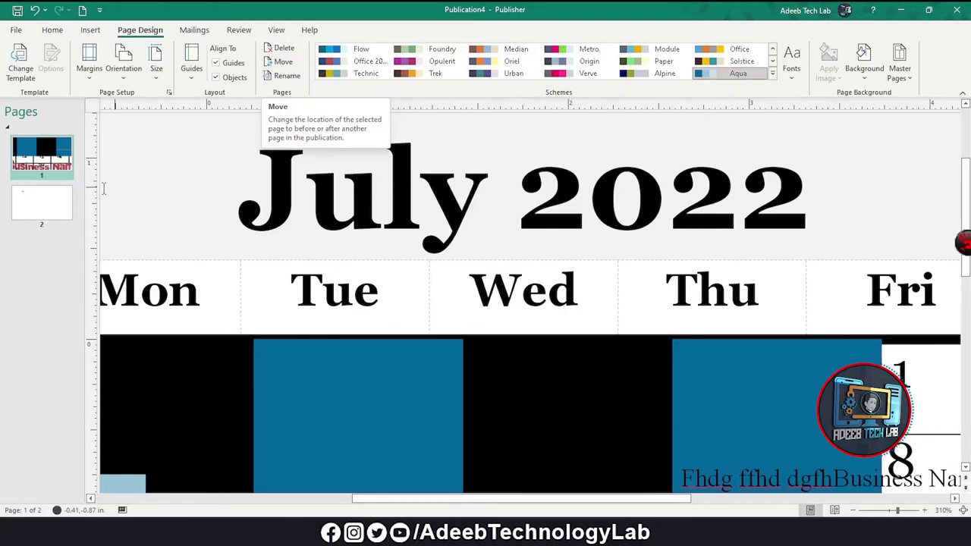
{"action": "left_click_drag", "start_coordinate": [41, 156], "coordinate": [54, 288]}
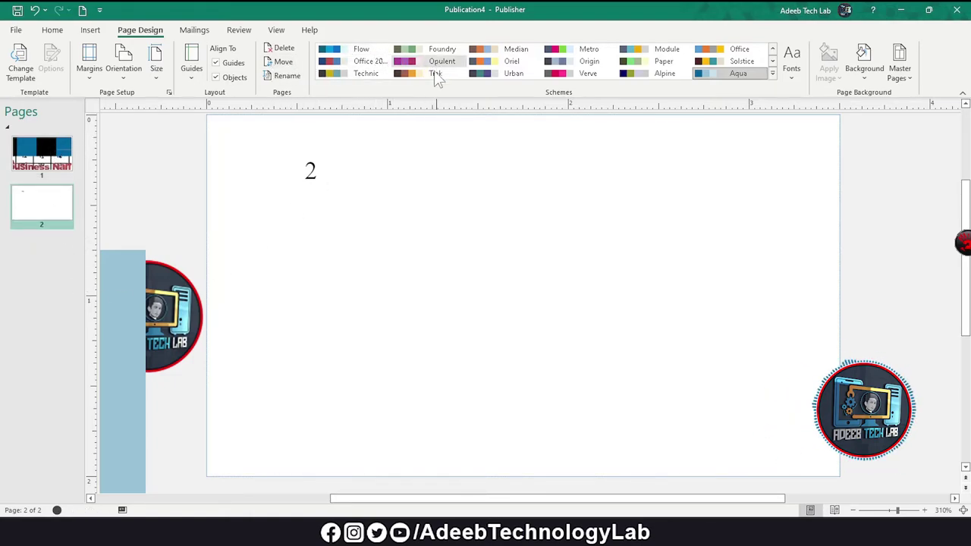
Try the Oriel colour scheme, then apply Meadow from the expanded schemes gallery.
{"action": "scroll", "coordinate": [500, 258], "scroll_direction": "up", "scroll_amount": 3}
{"action": "scroll", "coordinate": [520, 265], "scroll_direction": "up", "scroll_amount": 2}
{"action": "scroll", "coordinate": [514, 258], "scroll_direction": "down", "scroll_amount": 2}
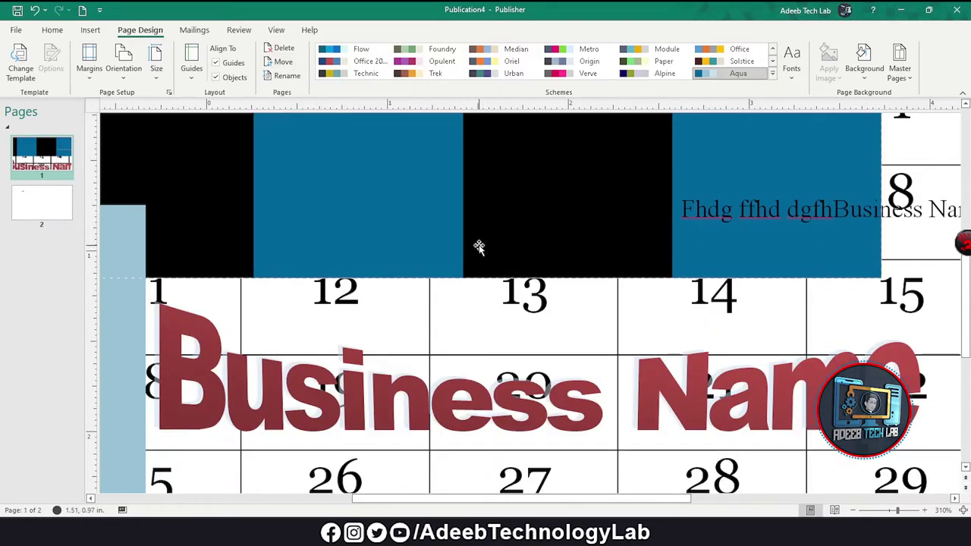
{"action": "scroll", "coordinate": [473, 243], "scroll_direction": "down", "scroll_amount": 5}
{"action": "left_click", "coordinate": [504, 61]}
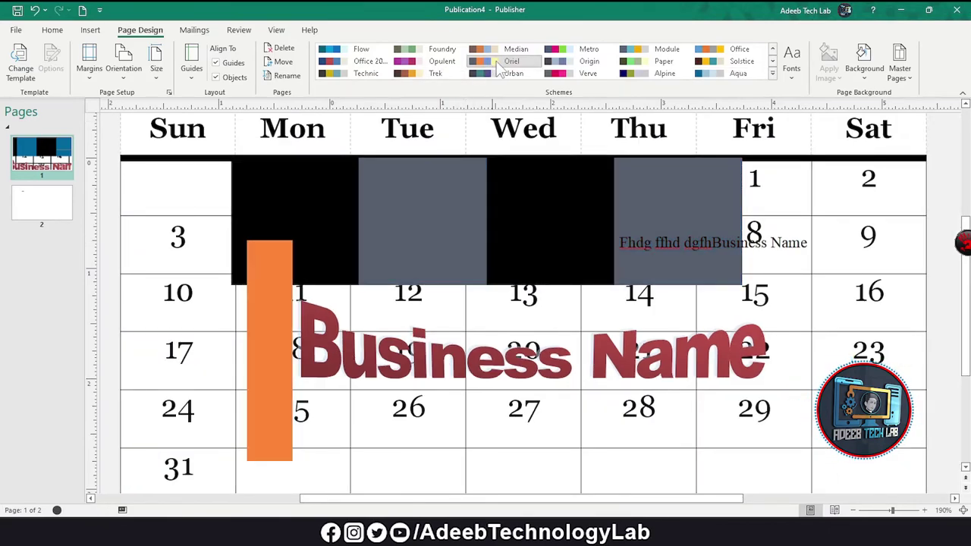
{"action": "left_click", "coordinate": [772, 74]}
{"action": "left_click", "coordinate": [580, 201]}
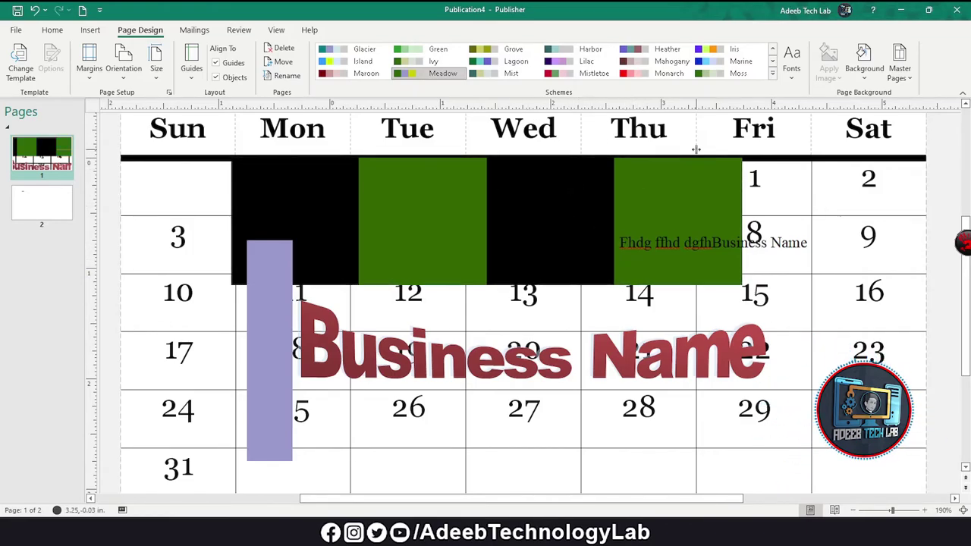
Choose a font scheme from the Fonts list and bring up the Background choices.
{"action": "left_click", "coordinate": [806, 74]}
{"action": "scroll", "coordinate": [834, 266], "scroll_direction": "down", "scroll_amount": 5}
{"action": "scroll", "coordinate": [830, 280], "scroll_direction": "down", "scroll_amount": 5}
{"action": "left_click", "coordinate": [826, 293]}
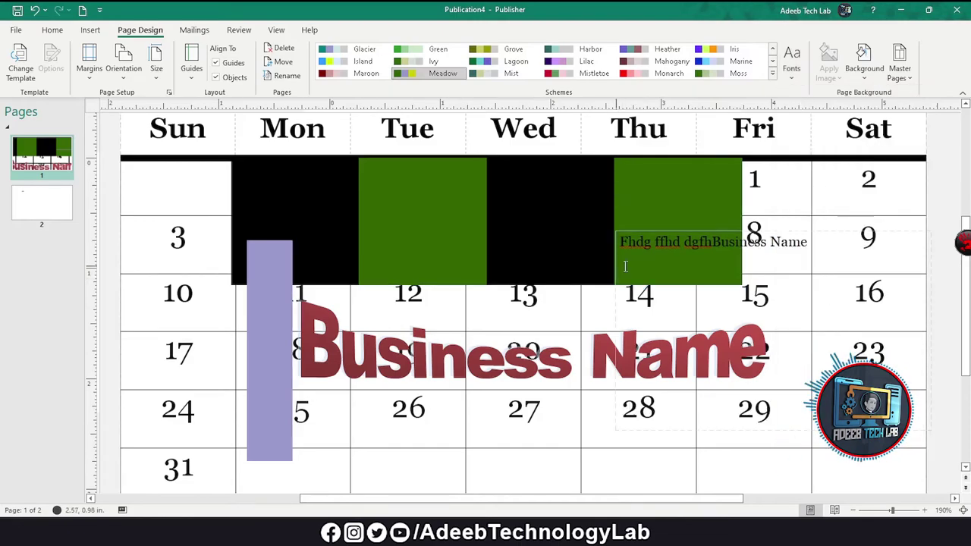
{"action": "left_click", "coordinate": [864, 60]}
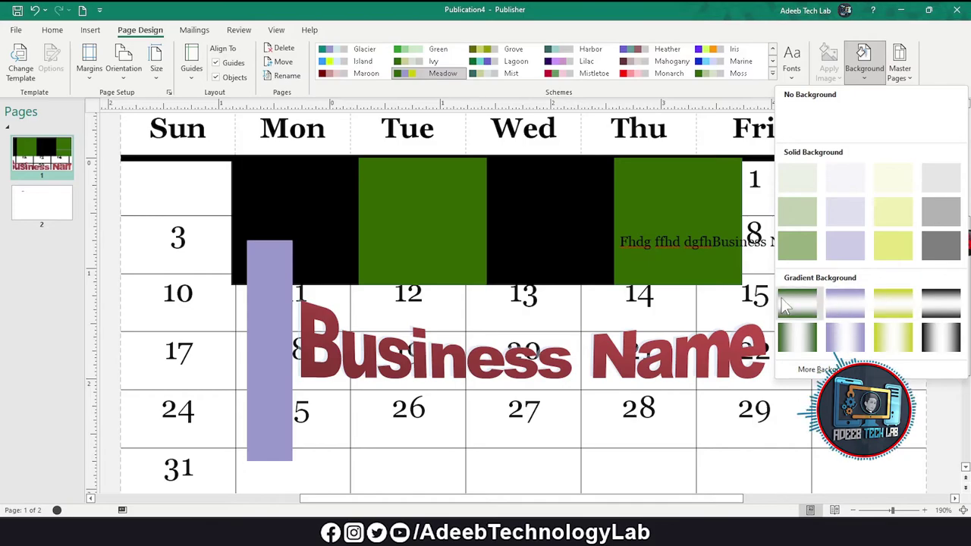
Give page 2 a yellow-green gradient background.
{"action": "key", "text": "Escape"}
{"action": "left_click", "coordinate": [42, 206]}
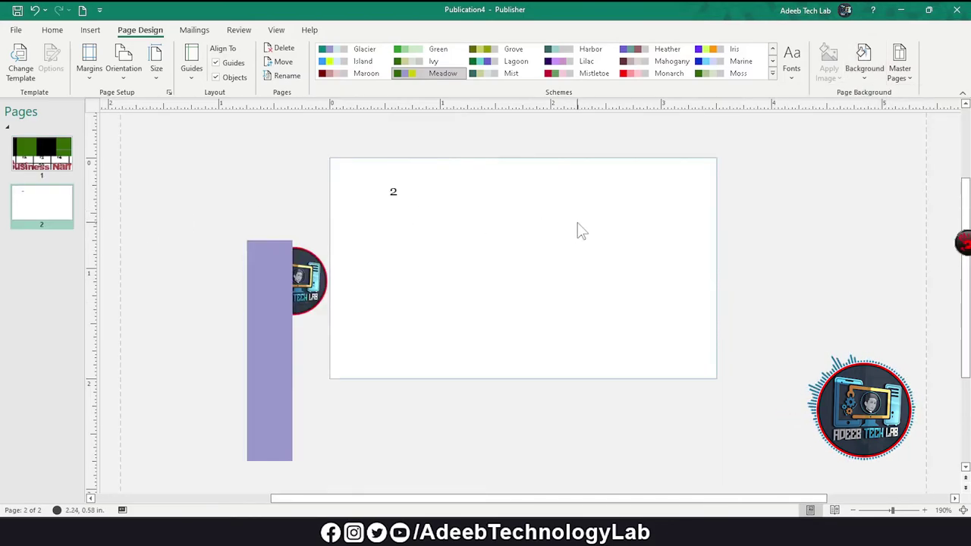
{"action": "left_click", "coordinate": [865, 57]}
{"action": "left_click", "coordinate": [897, 312]}
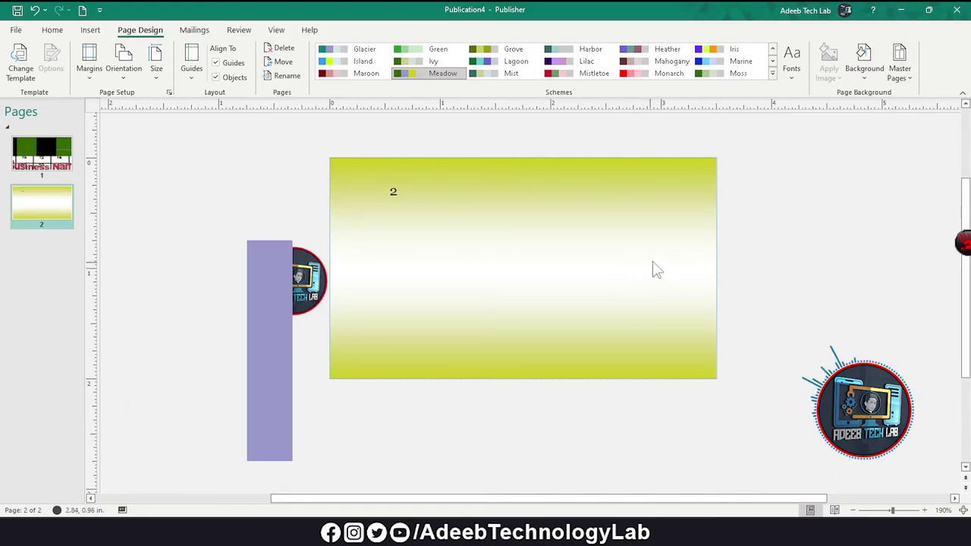
Insert a new blank page 3 and delete the stray purple rectangle beside it.
{"action": "left_click", "coordinate": [900, 62]}
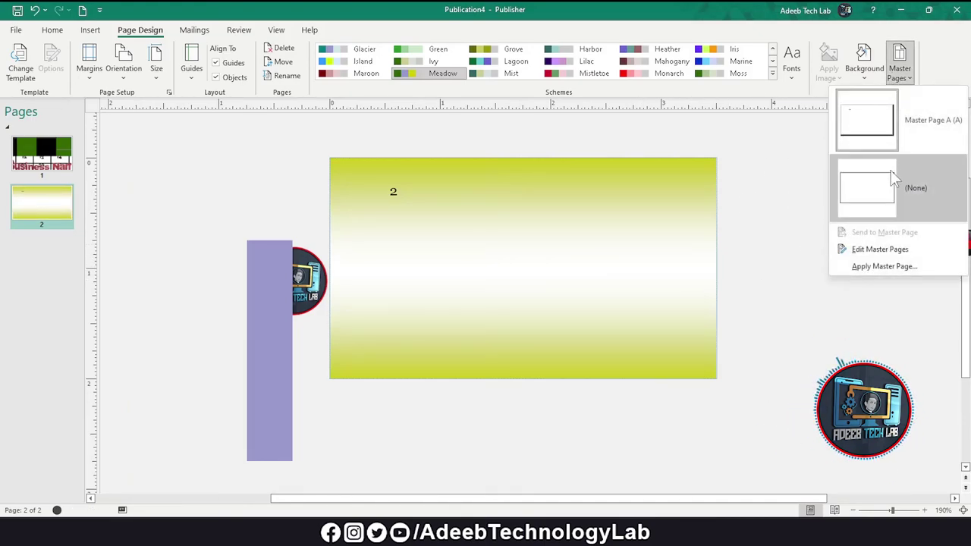
{"action": "left_click", "coordinate": [882, 130]}
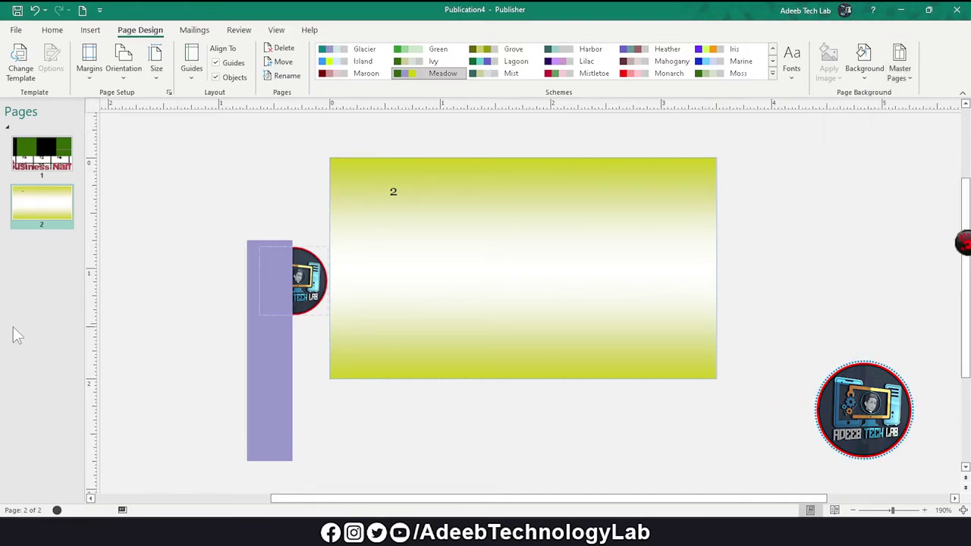
{"action": "right_click", "coordinate": [33, 264]}
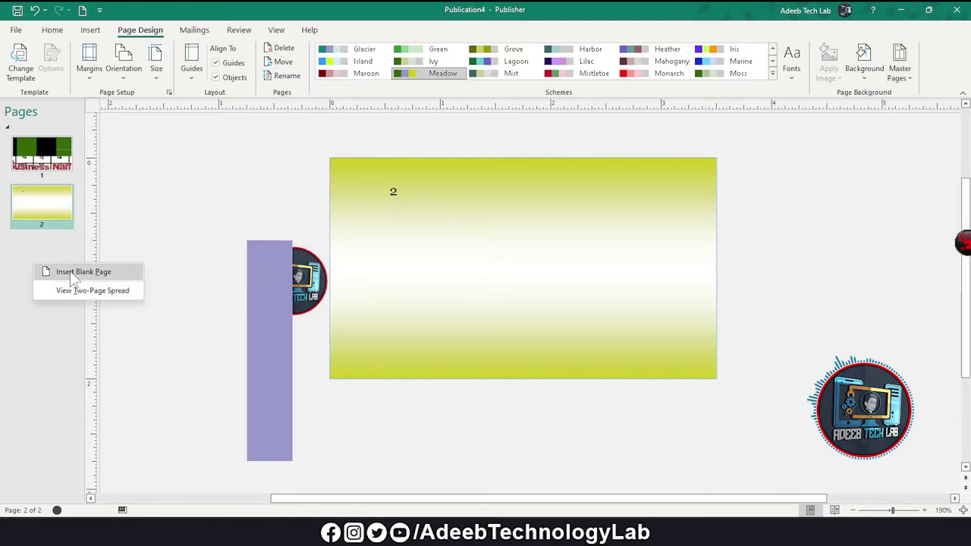
{"action": "left_click", "coordinate": [70, 271]}
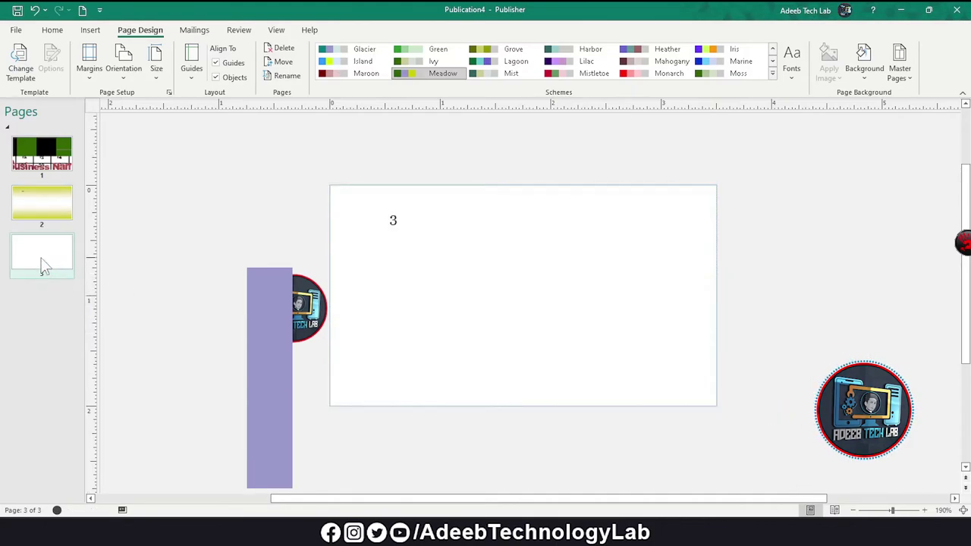
{"action": "left_click", "coordinate": [285, 291]}
{"action": "key", "text": "Delete"}
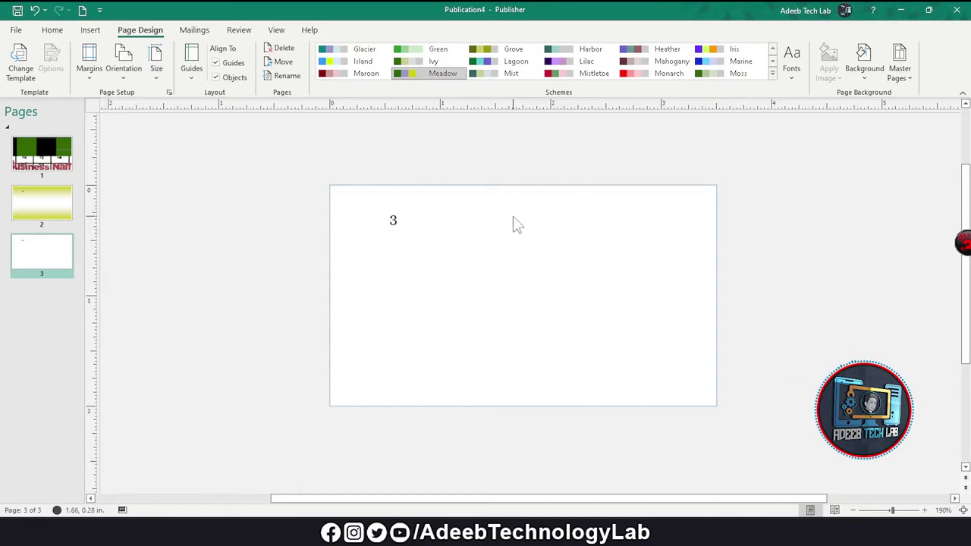
Apply Master Page (A) to the page and open it with Edit Master Pages.
{"action": "left_click", "coordinate": [901, 72]}
{"action": "left_click", "coordinate": [880, 131]}
{"action": "left_click", "coordinate": [900, 67]}
{"action": "left_click", "coordinate": [893, 248]}
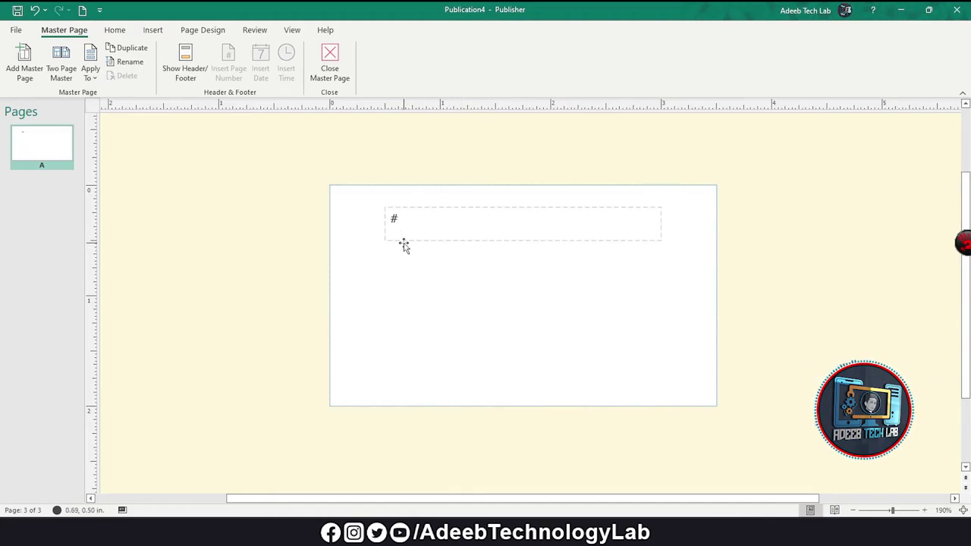
{"action": "left_click", "coordinate": [115, 30]}
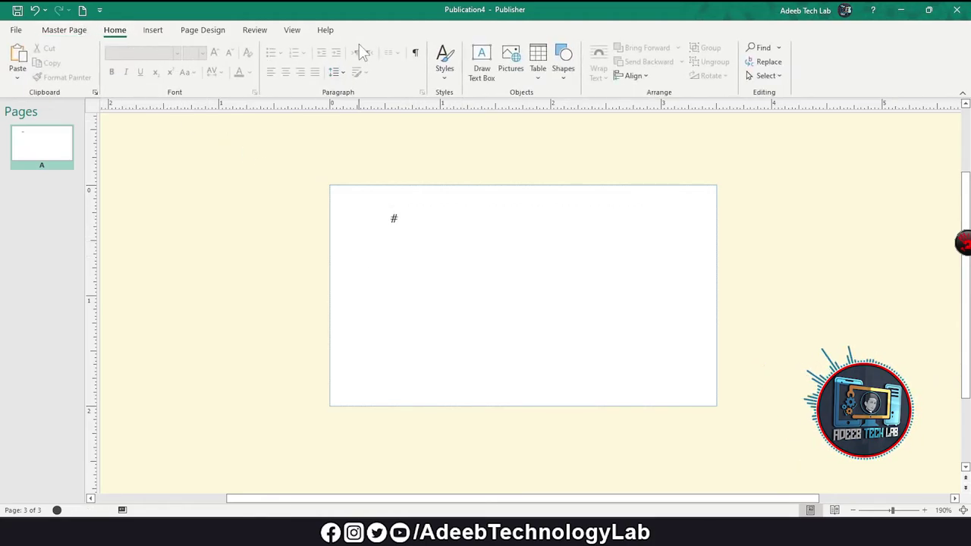
Draw a rectangle at the master's bottom left and give it the white, grey-outlined style.
{"action": "left_click", "coordinate": [563, 65]}
{"action": "left_click", "coordinate": [594, 108]}
{"action": "left_click_drag", "start_coordinate": [357, 362], "coordinate": [518, 429]}
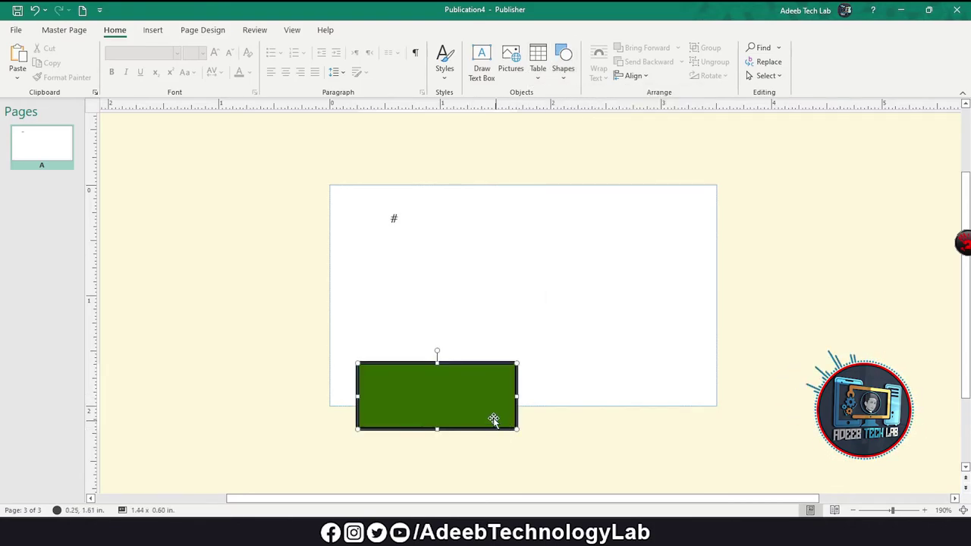
{"action": "left_click_drag", "start_coordinate": [470, 381], "coordinate": [443, 358]}
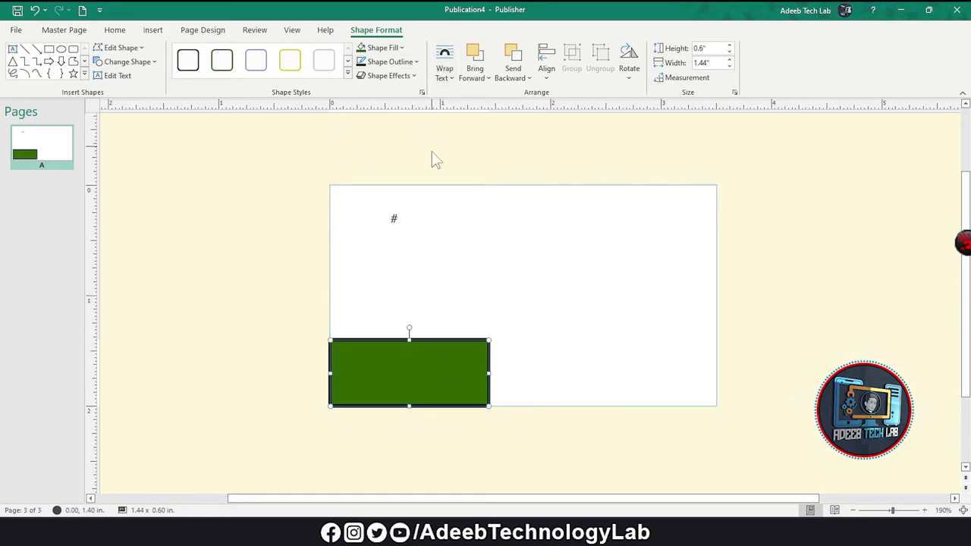
{"action": "left_click", "coordinate": [328, 64]}
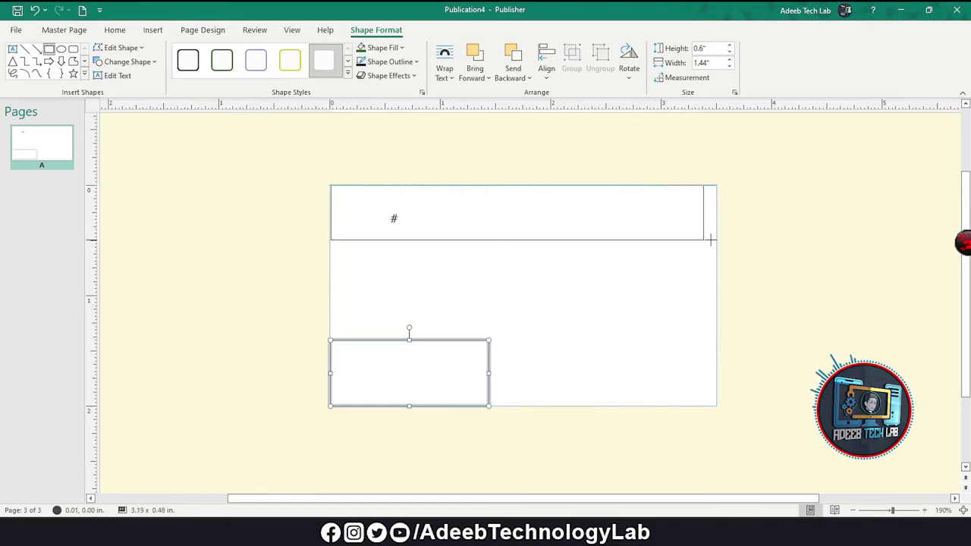
Draw a band across the master's top with no outline and a black fill.
{"action": "left_click_drag", "start_coordinate": [331, 186], "coordinate": [717, 238]}
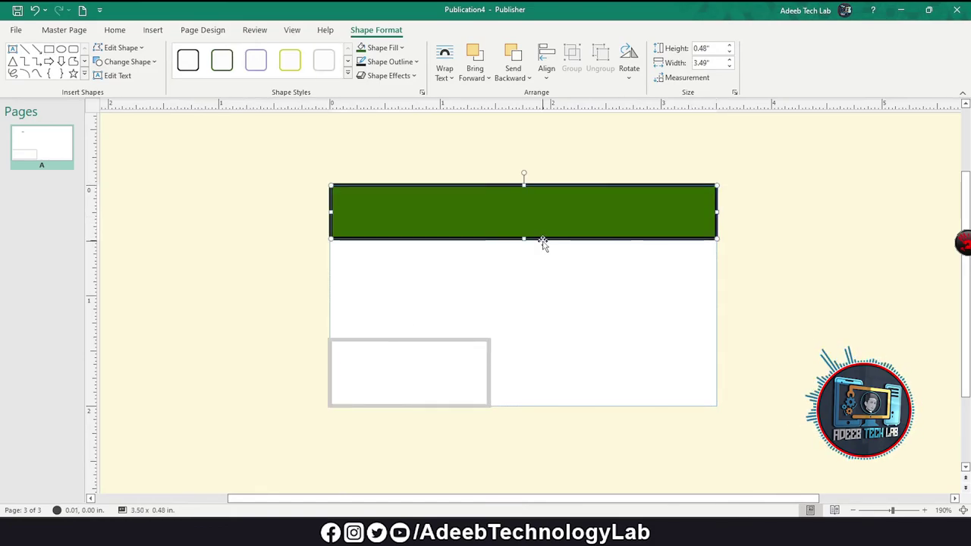
{"action": "left_click", "coordinate": [394, 61]}
{"action": "left_click", "coordinate": [421, 124]}
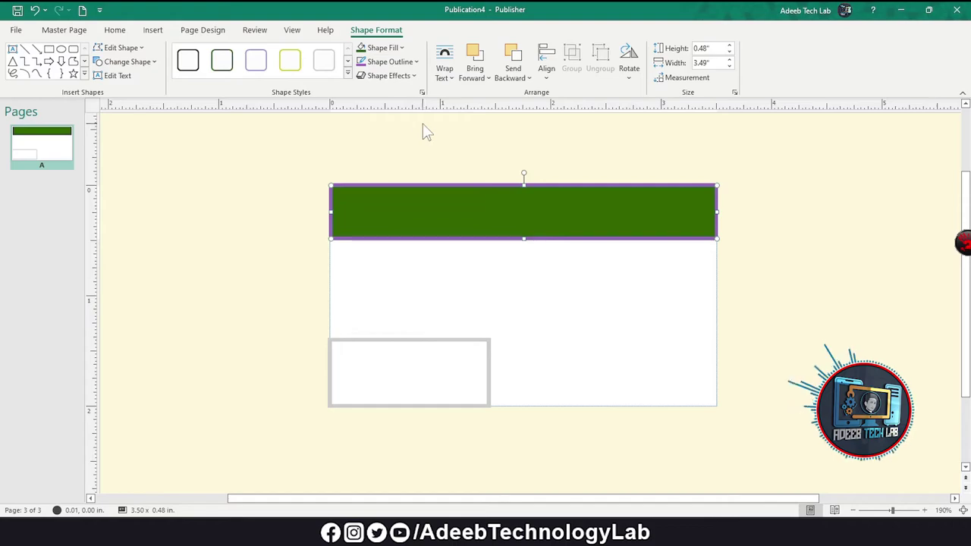
{"action": "left_click", "coordinate": [387, 62]}
{"action": "left_click", "coordinate": [387, 195]}
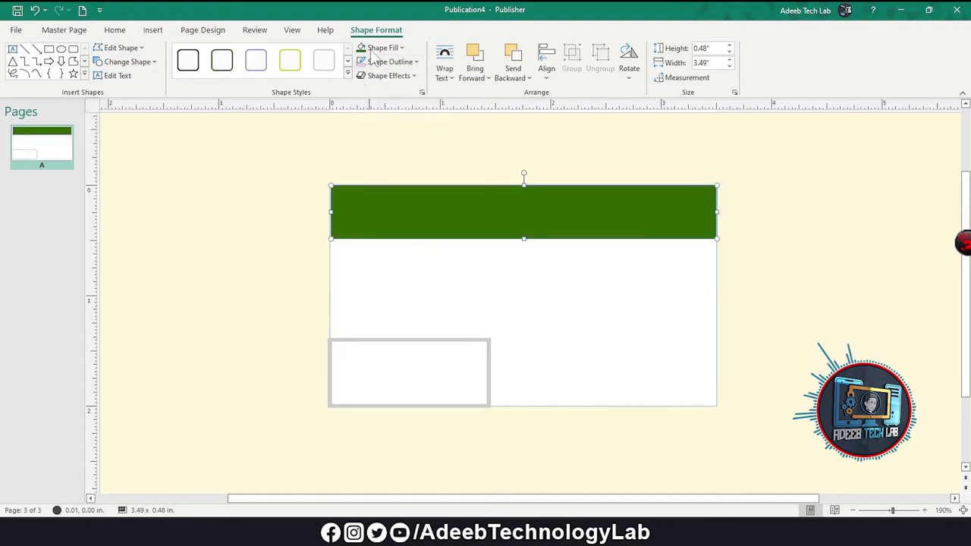
{"action": "left_click", "coordinate": [379, 47]}
{"action": "left_click", "coordinate": [362, 81]}
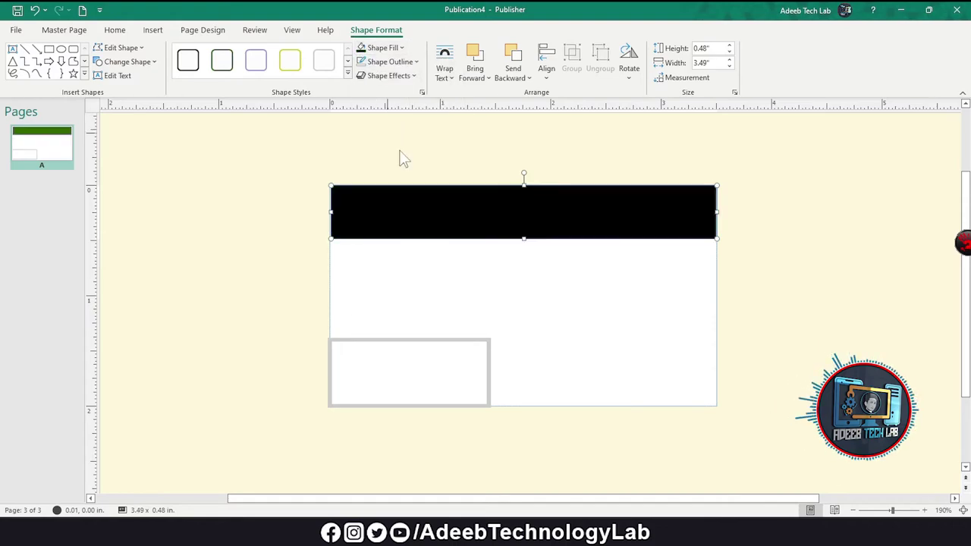
{"action": "left_click", "coordinate": [577, 285]}
{"action": "left_click", "coordinate": [482, 347]}
{"action": "left_click", "coordinate": [585, 297]}
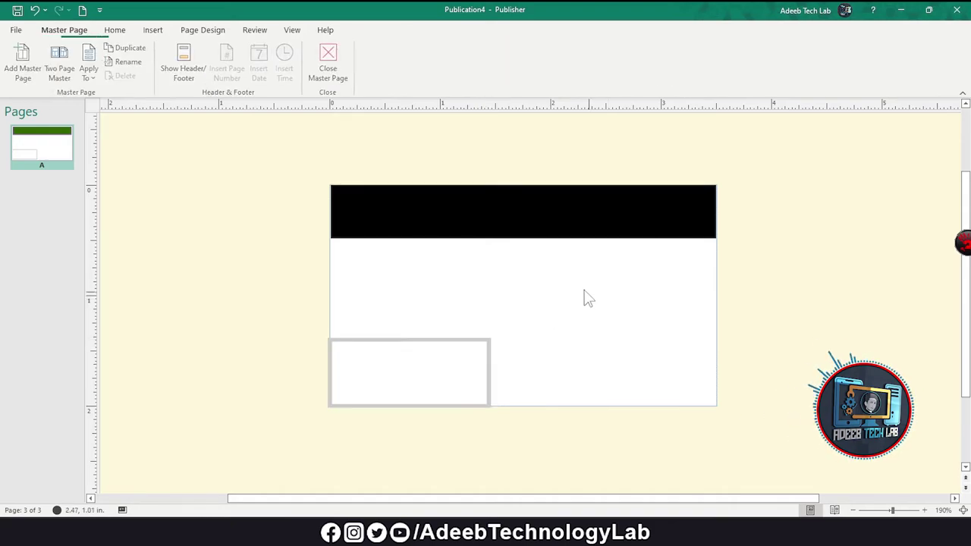
Close master page editing and view pages 2 and 3 with the master applied.
{"action": "left_click", "coordinate": [329, 61]}
{"action": "left_click", "coordinate": [45, 214]}
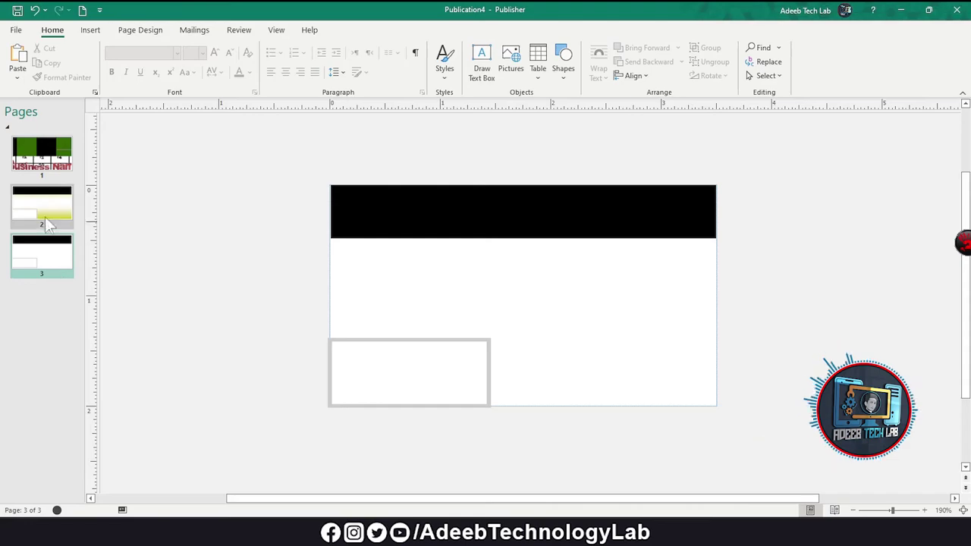
{"action": "left_click", "coordinate": [46, 262]}
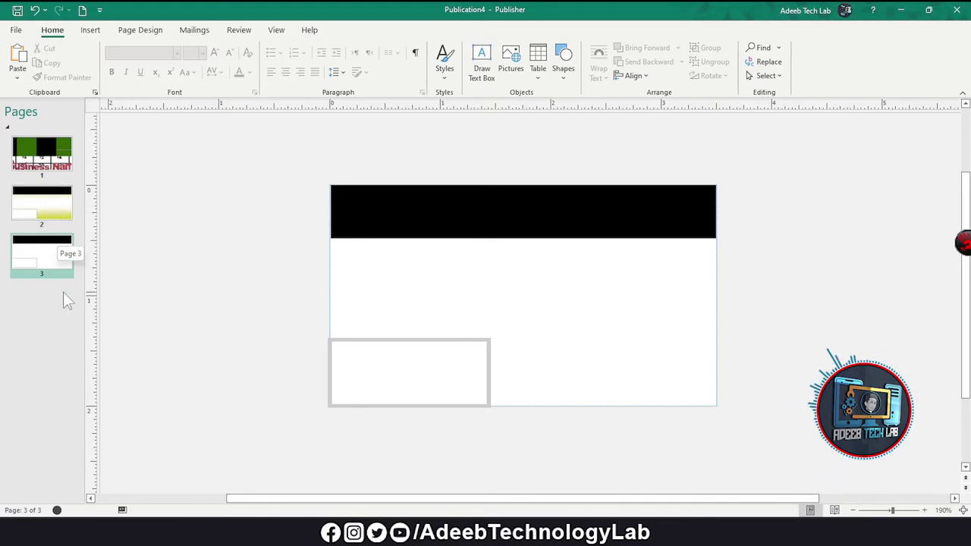
Insert one new page after page 3, then view pages 4 and 5.
{"action": "right_click", "coordinate": [47, 256]}
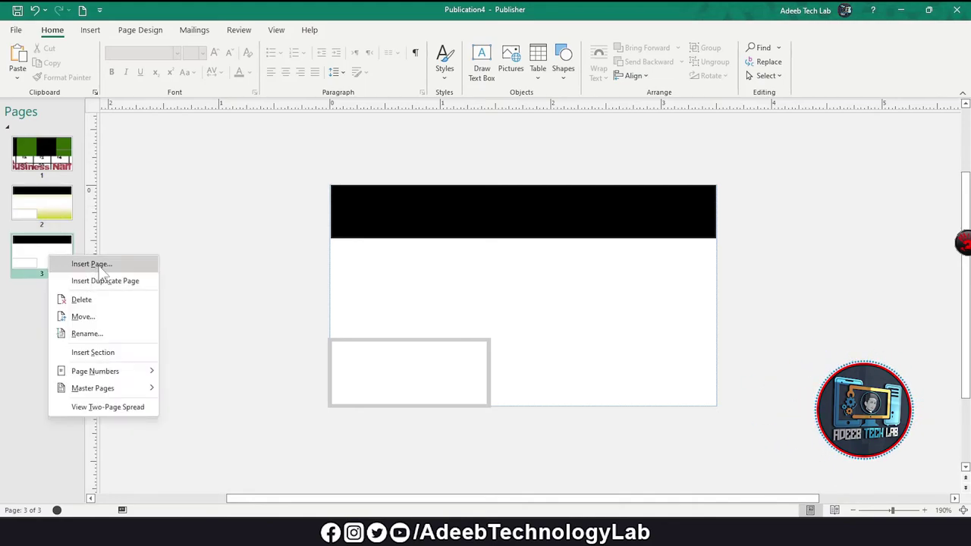
{"action": "left_click", "coordinate": [85, 264]}
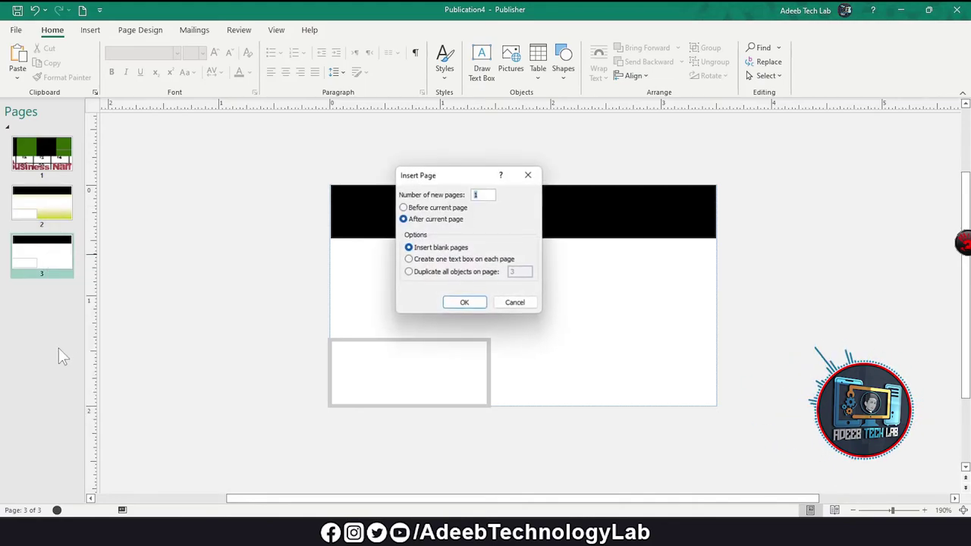
{"action": "left_click", "coordinate": [465, 303]}
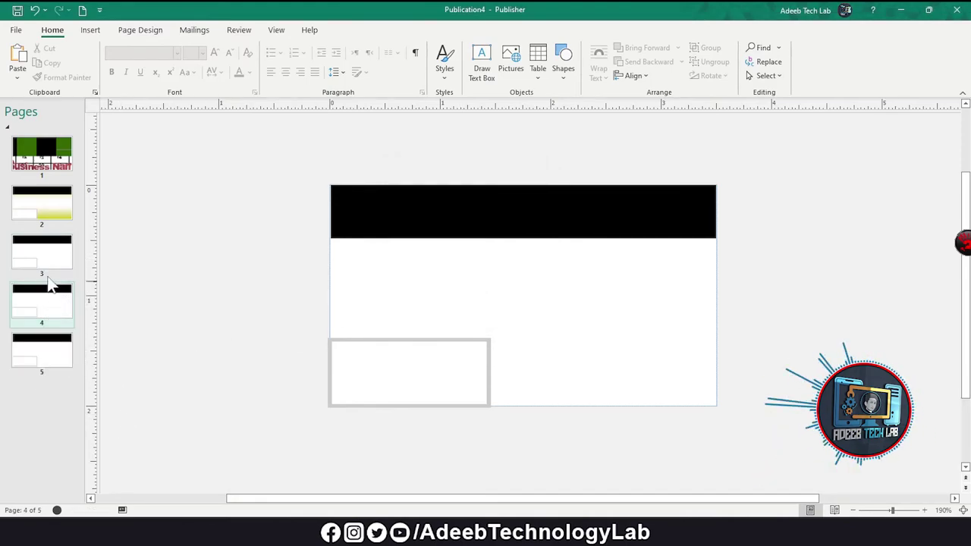
{"action": "left_click", "coordinate": [61, 305]}
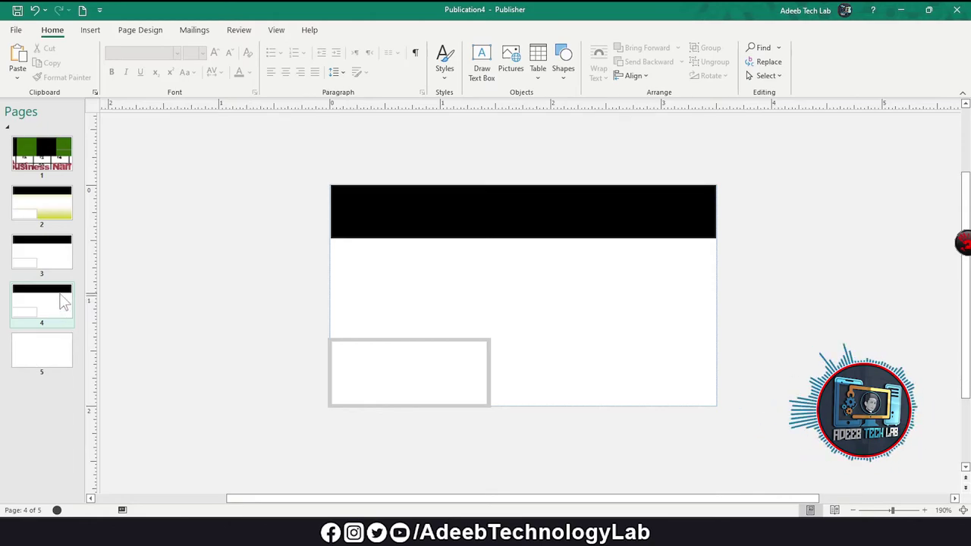
{"action": "left_click", "coordinate": [45, 358]}
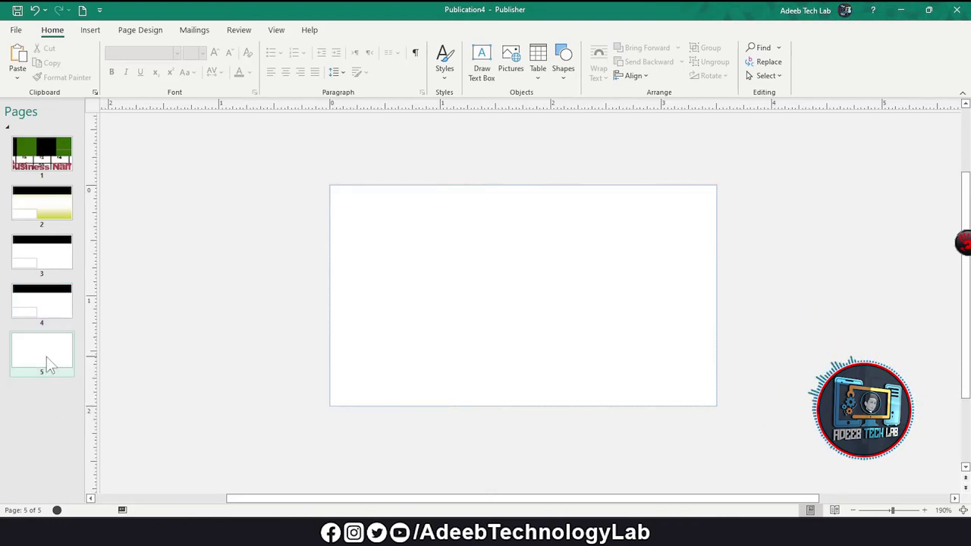
Insert one blank page after page 4.
{"action": "right_click", "coordinate": [46, 356]}
{"action": "left_click", "coordinate": [41, 362]}
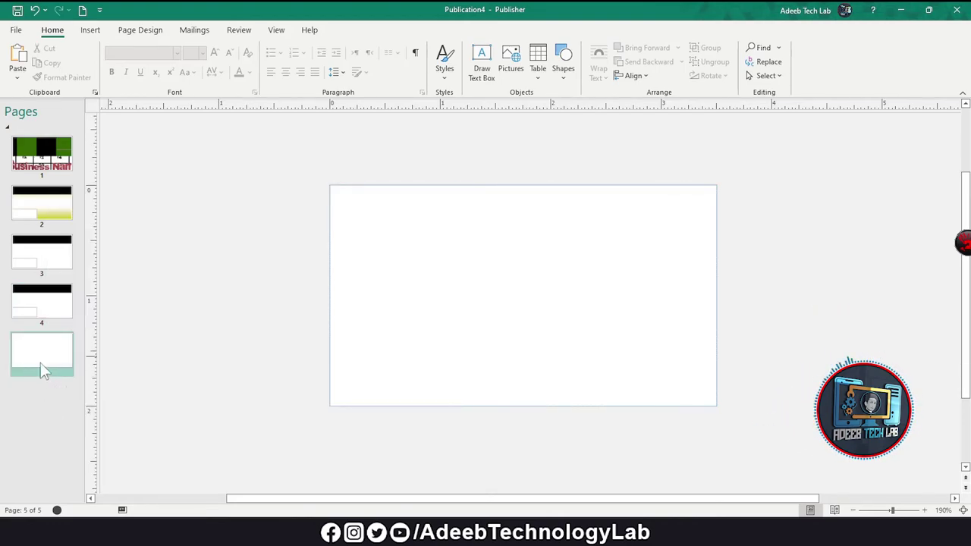
{"action": "right_click", "coordinate": [40, 346]}
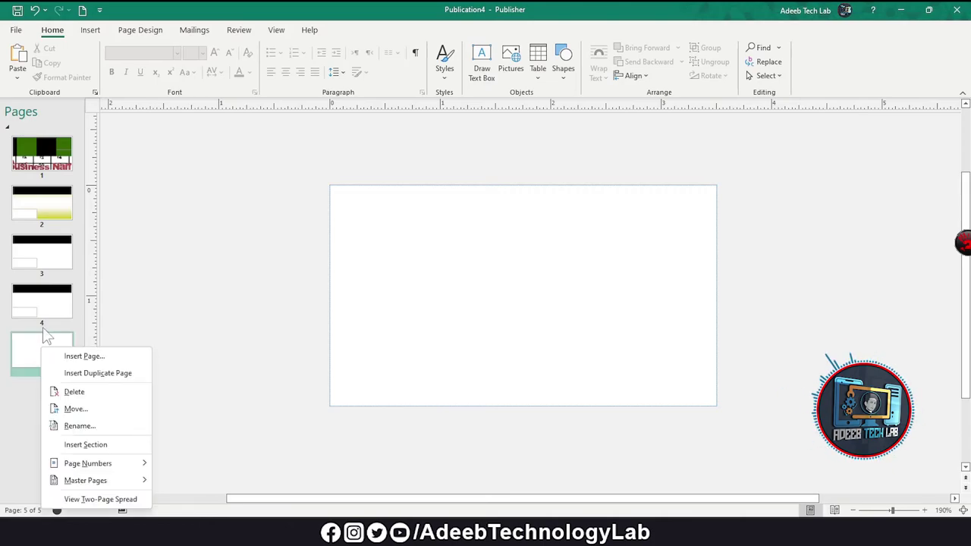
{"action": "left_click", "coordinate": [53, 308]}
{"action": "right_click", "coordinate": [53, 309]}
{"action": "left_click", "coordinate": [88, 317]}
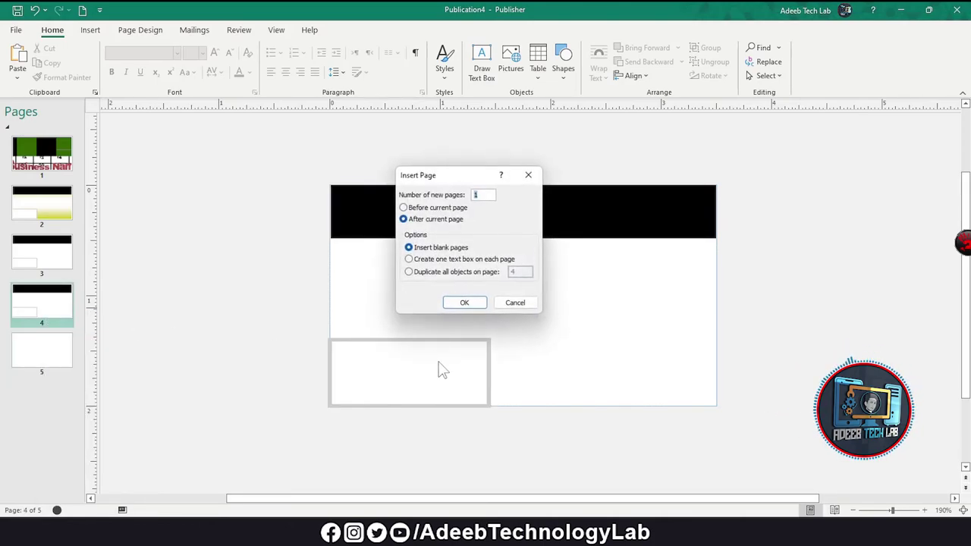
{"action": "left_click", "coordinate": [472, 304]}
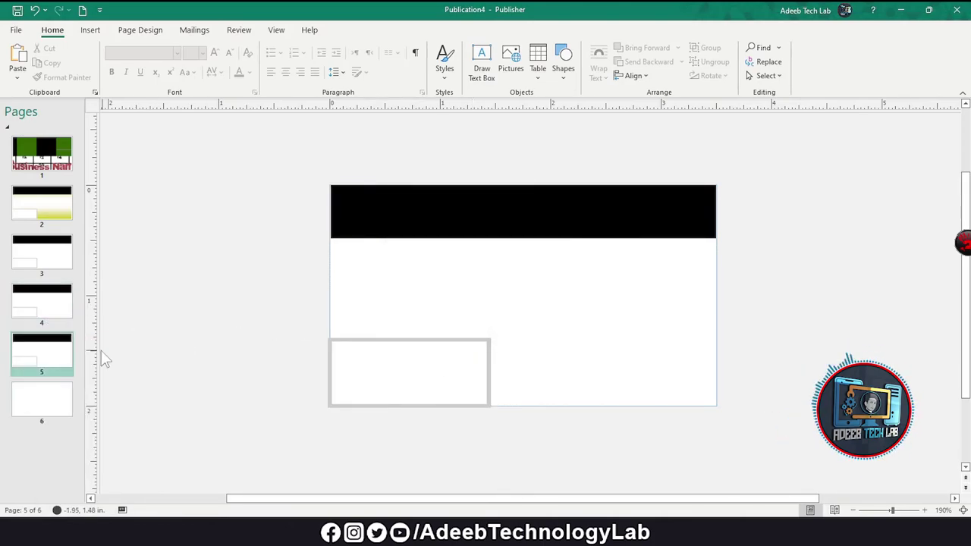
Set the new page 5's master page to (None) so it is plain white.
{"action": "right_click", "coordinate": [59, 346]}
{"action": "mouse_move", "coordinate": [113, 478]}
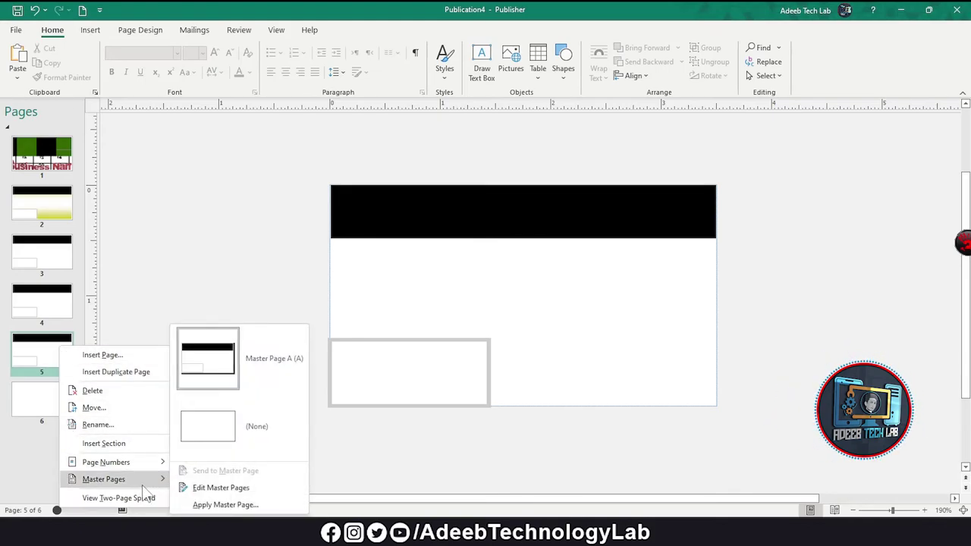
{"action": "left_click", "coordinate": [251, 445]}
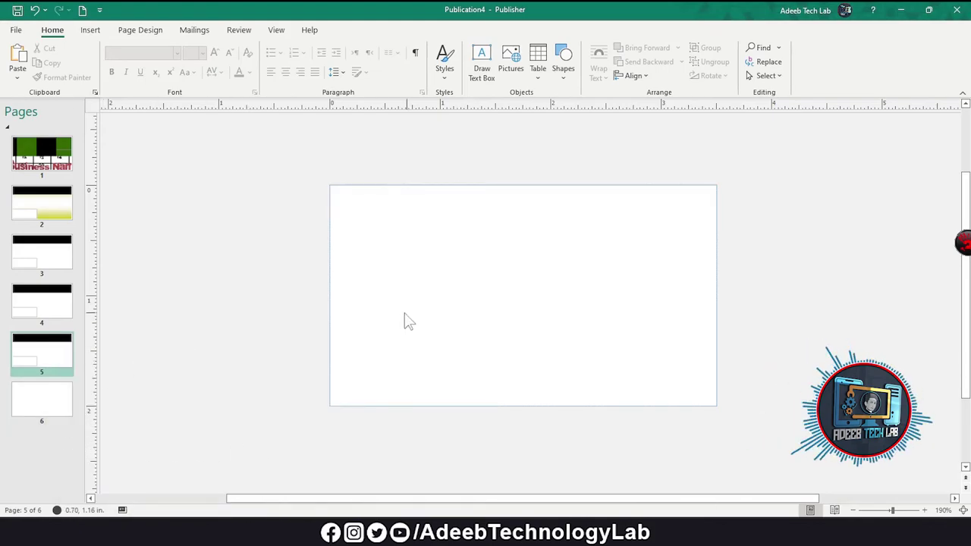
{"action": "left_click_drag", "start_coordinate": [448, 252], "coordinate": [575, 343]}
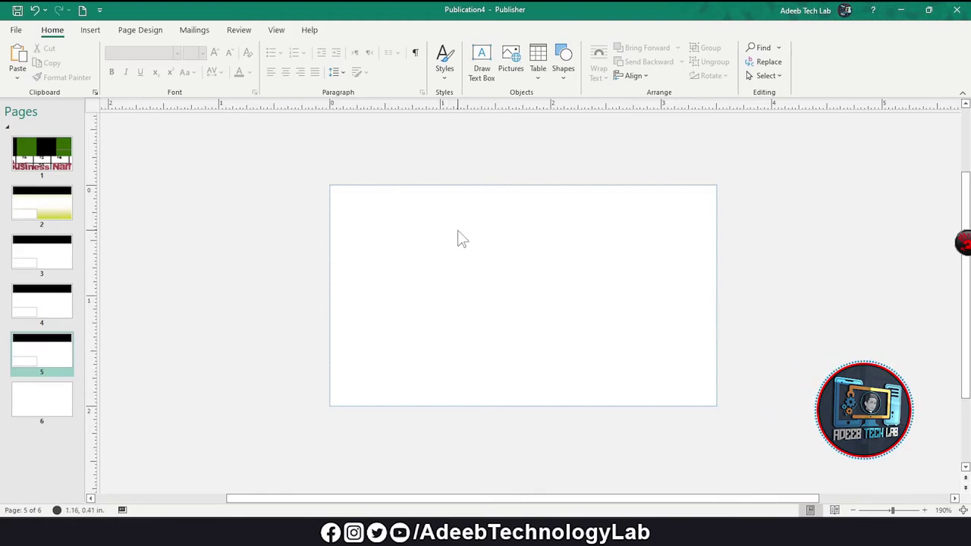
{"action": "left_click", "coordinate": [90, 31]}
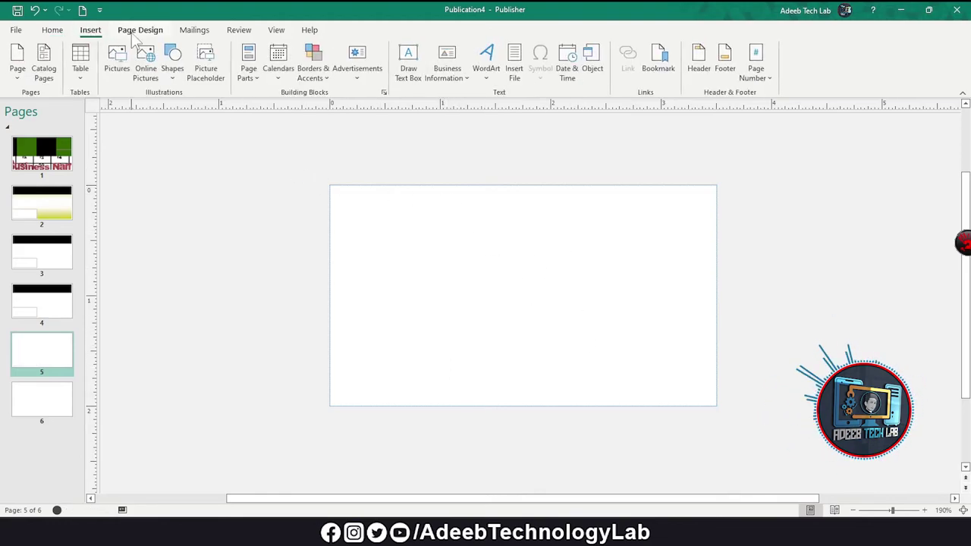
Browse the Page Design, Mailings, Review and View tabs, opening and closing Mail Merge.
{"action": "left_click", "coordinate": [138, 30]}
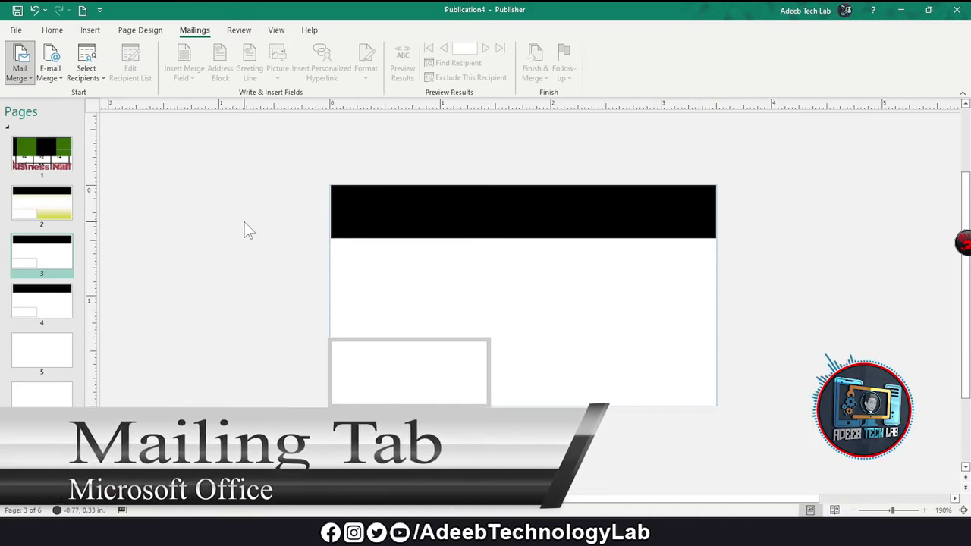
{"action": "left_click", "coordinate": [27, 78]}
{"action": "left_click", "coordinate": [341, 188]}
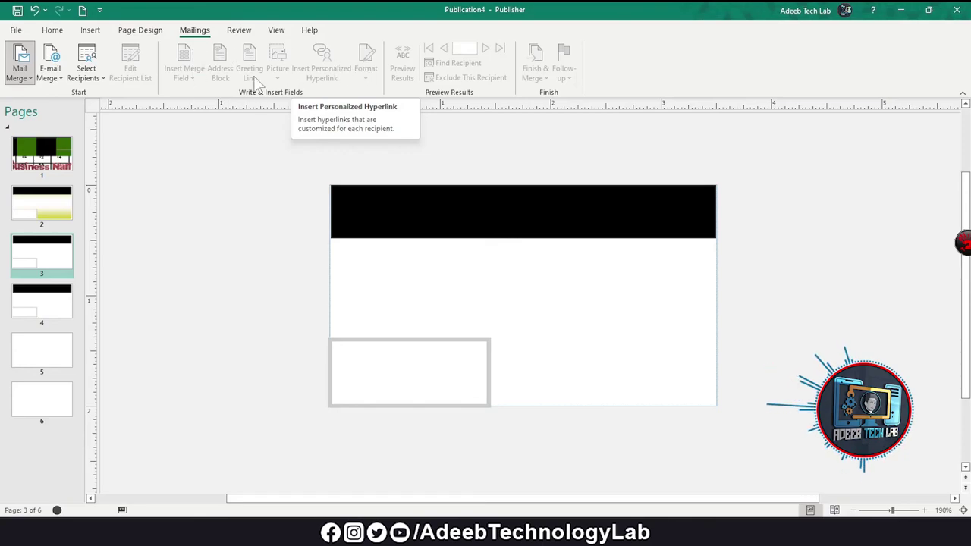
{"action": "left_click", "coordinate": [238, 32]}
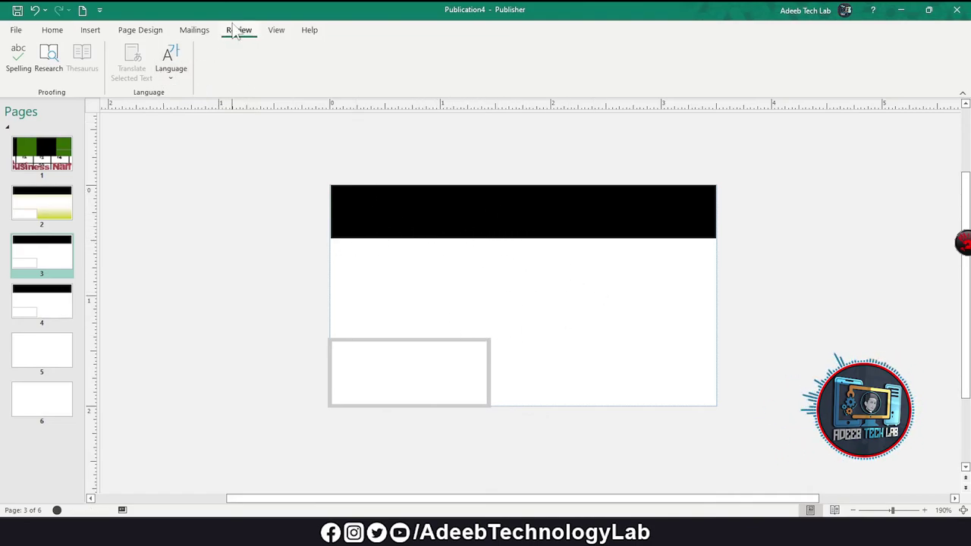
{"action": "left_click", "coordinate": [277, 31]}
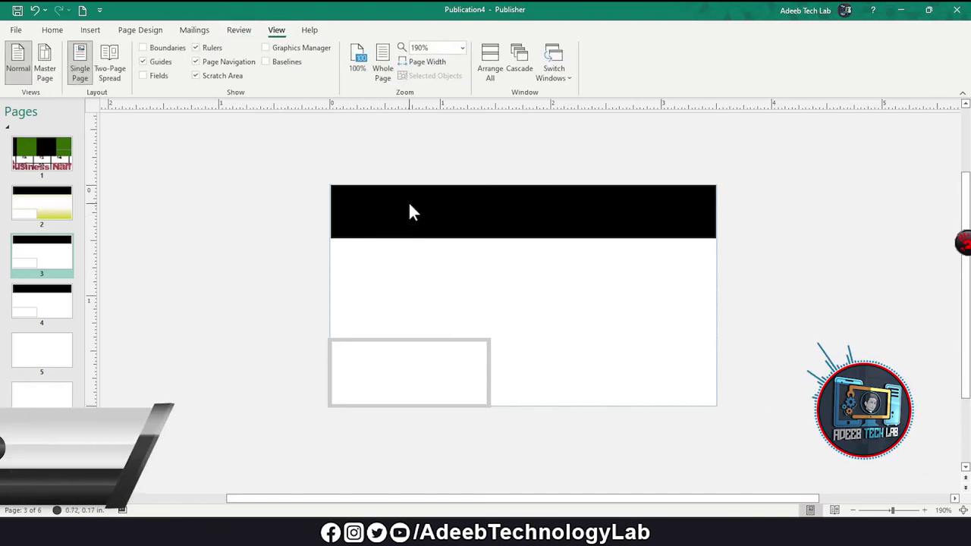
Preview the master page, then toggle two-page spread, boundaries and rulers in the View settings.
{"action": "left_click", "coordinate": [44, 70]}
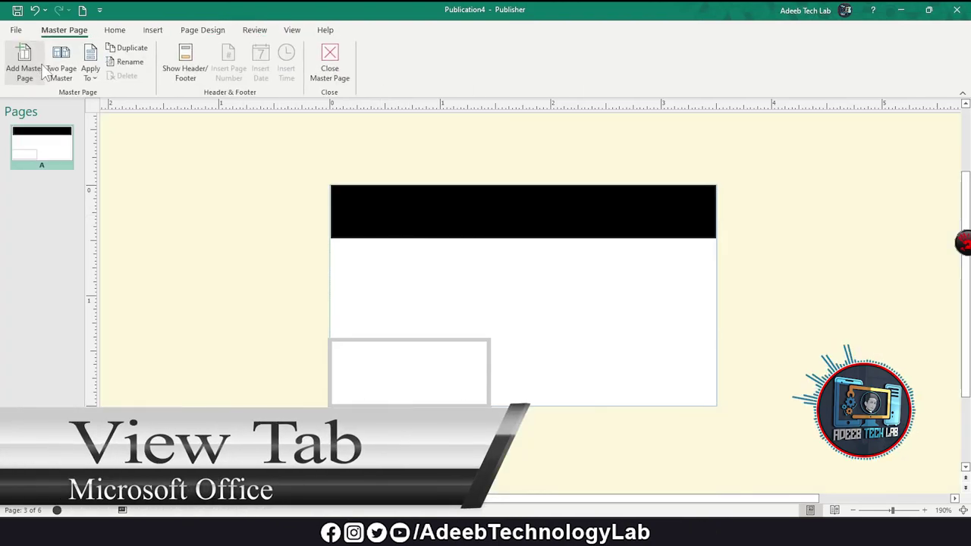
{"action": "left_click", "coordinate": [332, 65]}
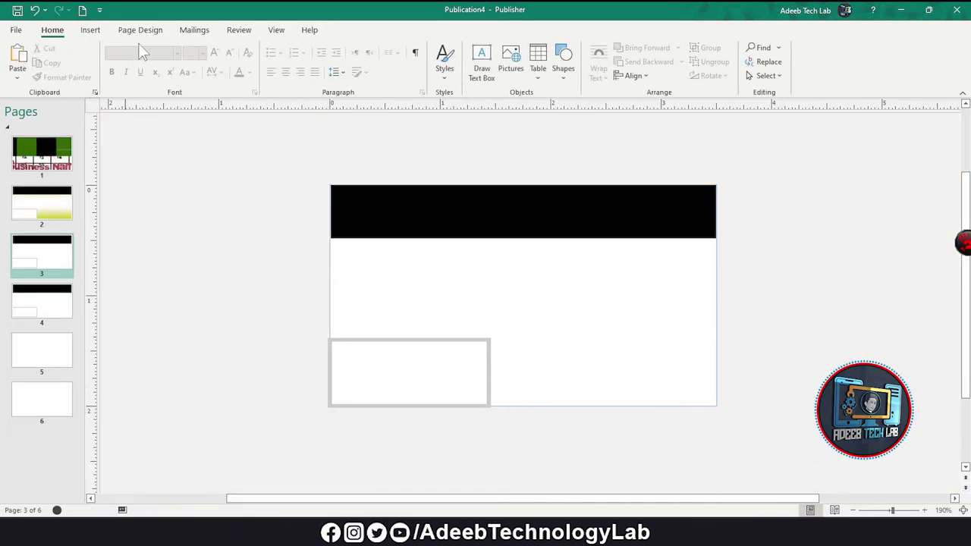
{"action": "key", "text": "alt+w"}
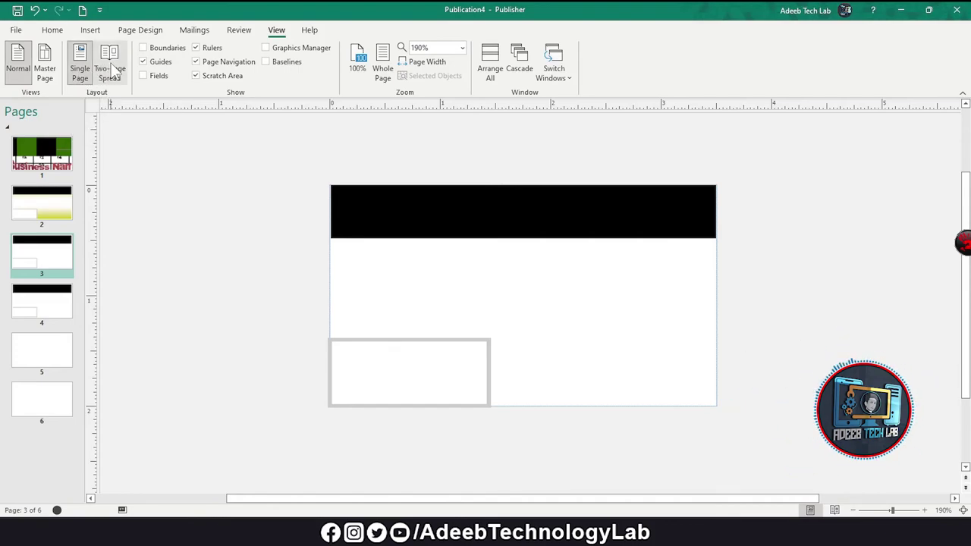
{"action": "left_click", "coordinate": [109, 64]}
{"action": "left_click", "coordinate": [81, 71]}
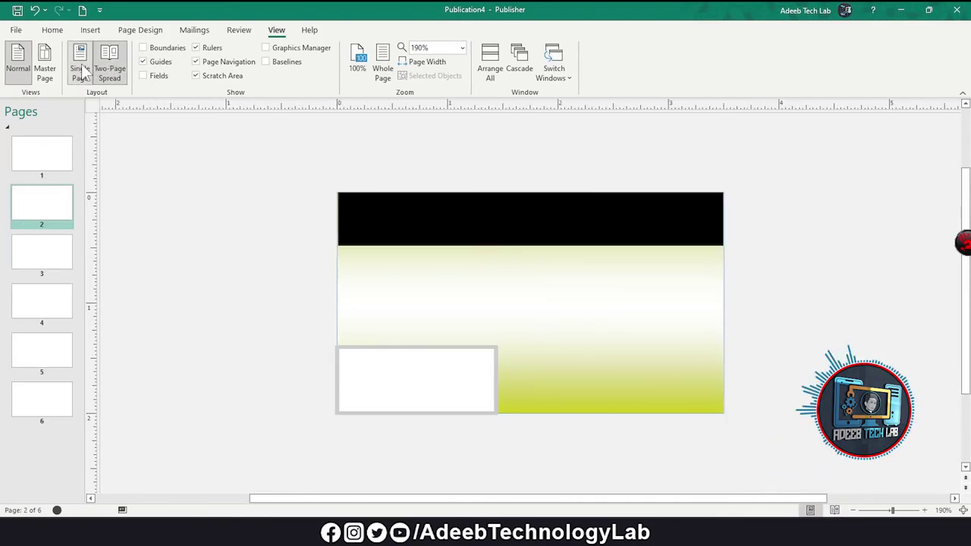
{"action": "left_click", "coordinate": [162, 50]}
{"action": "left_click", "coordinate": [162, 52]}
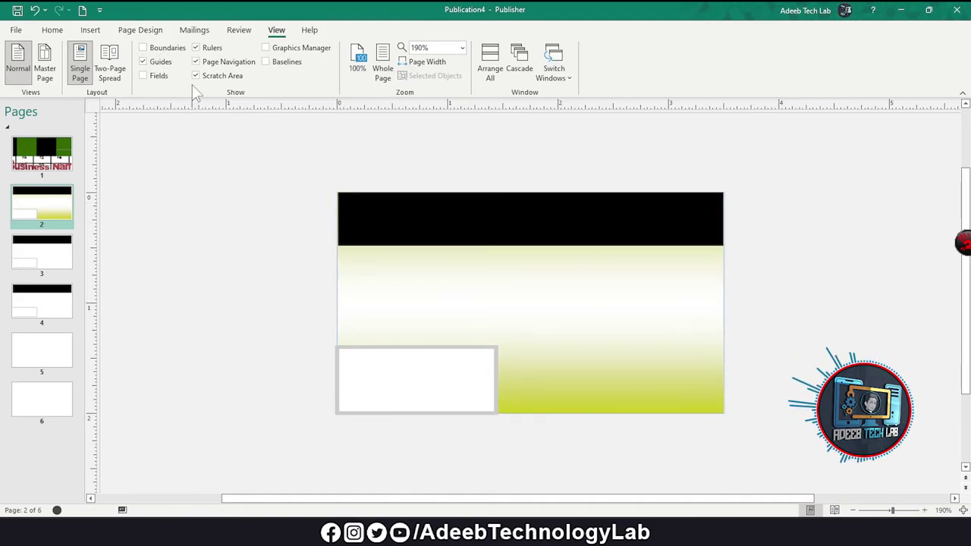
{"action": "left_click", "coordinate": [211, 48]}
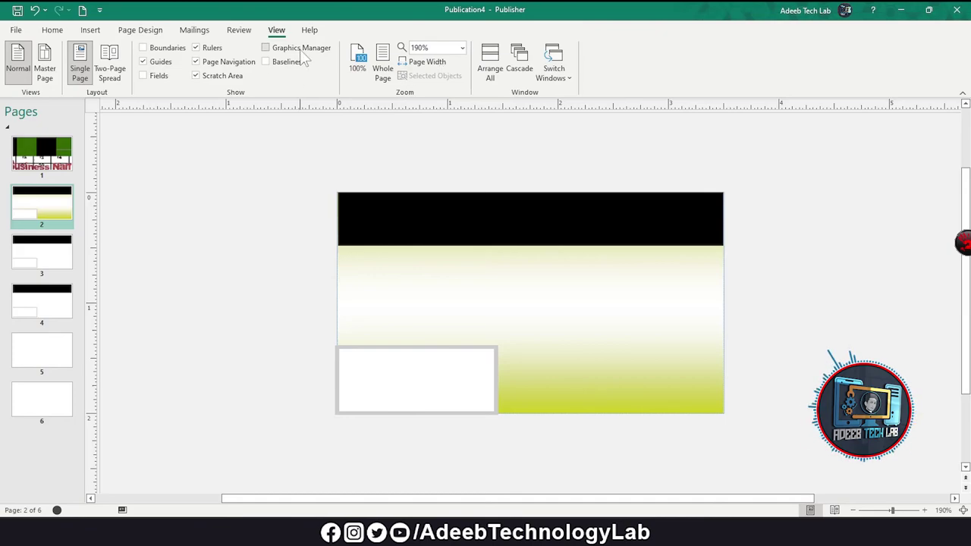
Check the Help and Insert commands, then go to the File Home screen.
{"action": "left_click", "coordinate": [310, 31]}
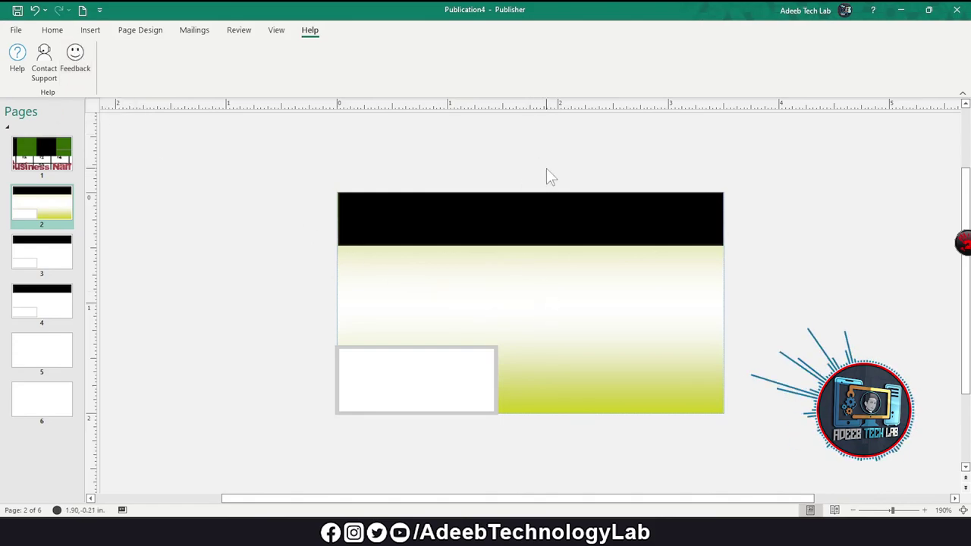
{"action": "left_click", "coordinate": [92, 32]}
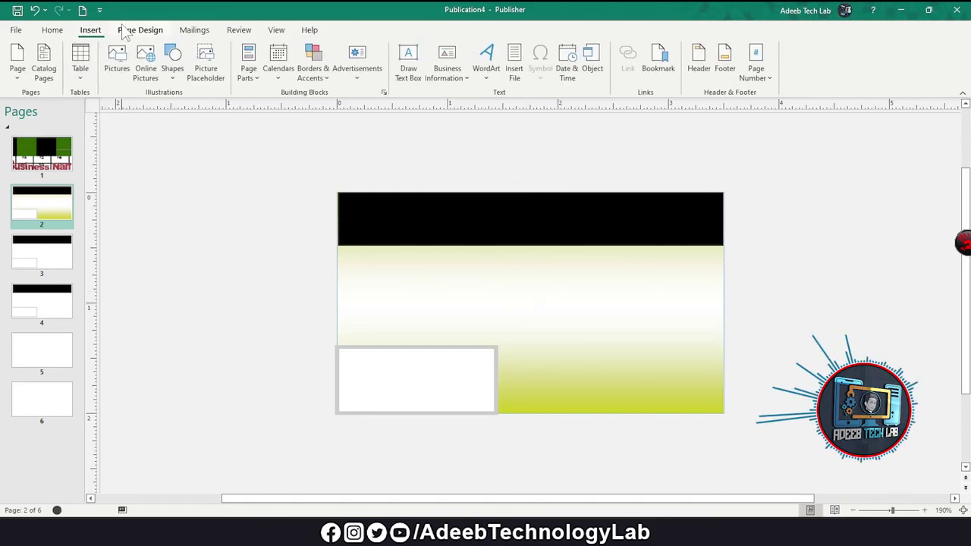
{"action": "left_click", "coordinate": [17, 30]}
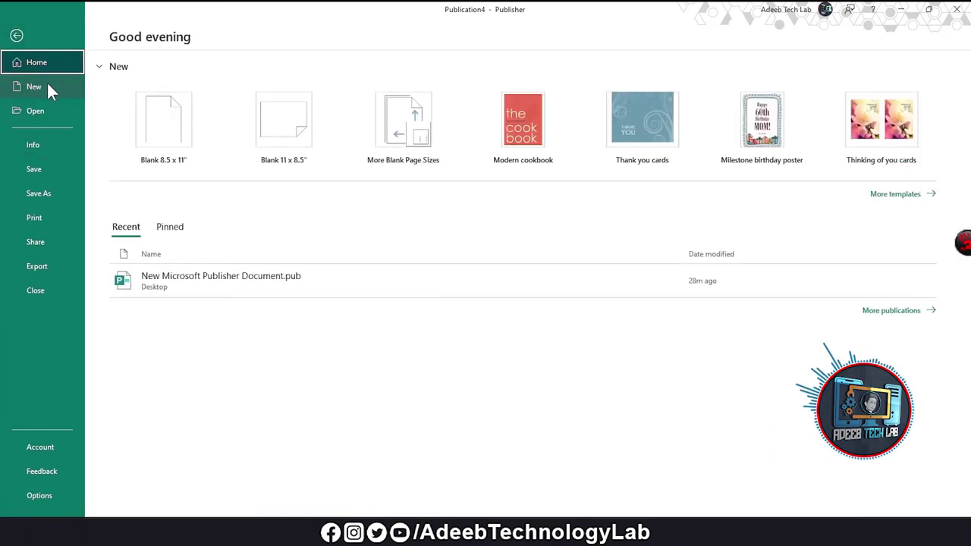
Open New and scroll through the Office templates such as cards, labels and newsletters.
{"action": "left_click", "coordinate": [48, 87]}
{"action": "scroll", "coordinate": [571, 239], "scroll_direction": "down", "scroll_amount": 2}
{"action": "scroll", "coordinate": [592, 239], "scroll_direction": "down", "scroll_amount": 2}
{"action": "scroll", "coordinate": [605, 247], "scroll_direction": "down", "scroll_amount": 2}
{"action": "scroll", "coordinate": [605, 248], "scroll_direction": "down", "scroll_amount": 1}
{"action": "scroll", "coordinate": [605, 248], "scroll_direction": "up", "scroll_amount": 2}
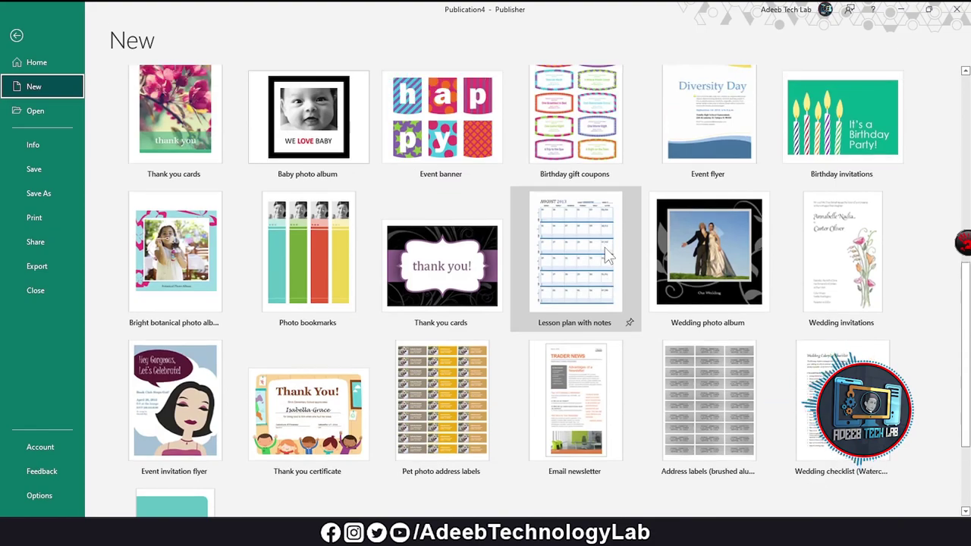
{"action": "scroll", "coordinate": [605, 248], "scroll_direction": "up", "scroll_amount": 1}
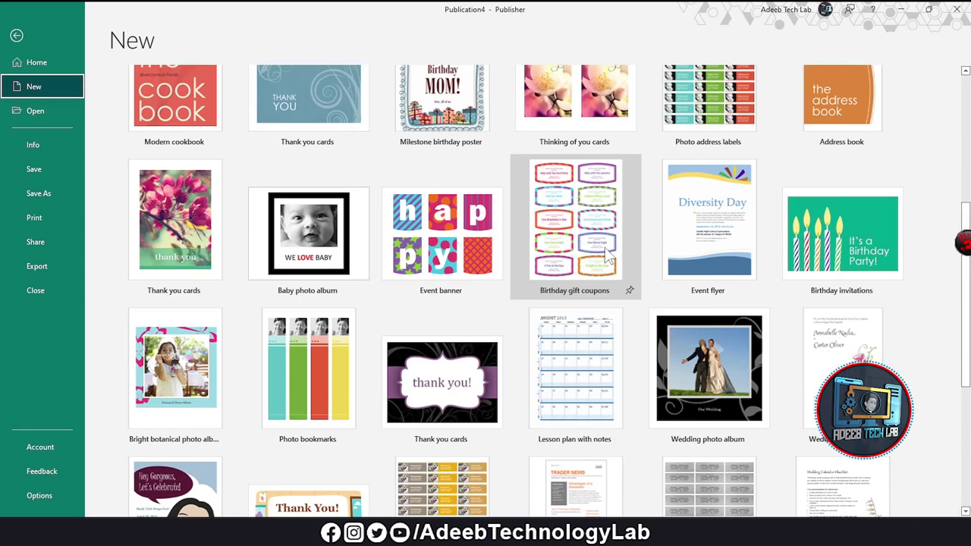
{"action": "scroll", "coordinate": [618, 311], "scroll_direction": "down", "scroll_amount": 1}
{"action": "scroll", "coordinate": [657, 325], "scroll_direction": "down", "scroll_amount": 1}
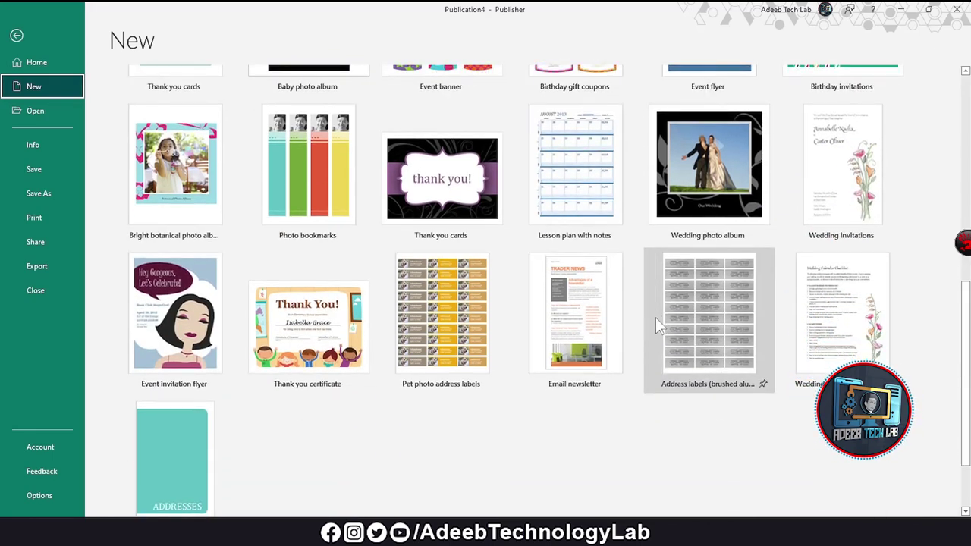